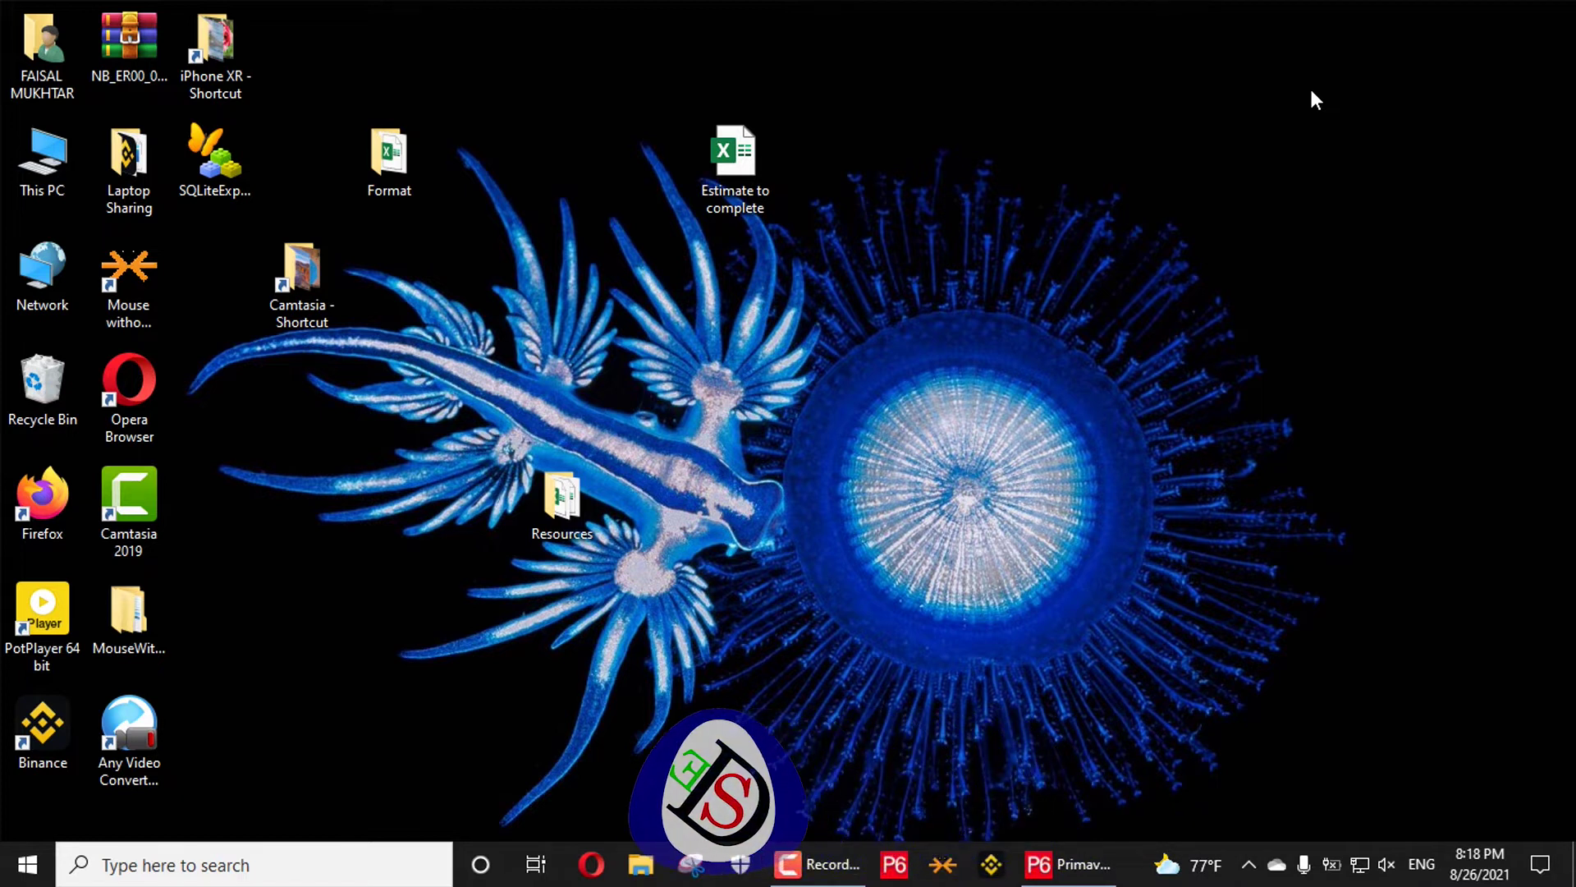
Switch to Primavera P6 and schedule the Villa Construction project, applying the selected data date of 14-Jul-21 to all open projects
left_click(1076, 872)
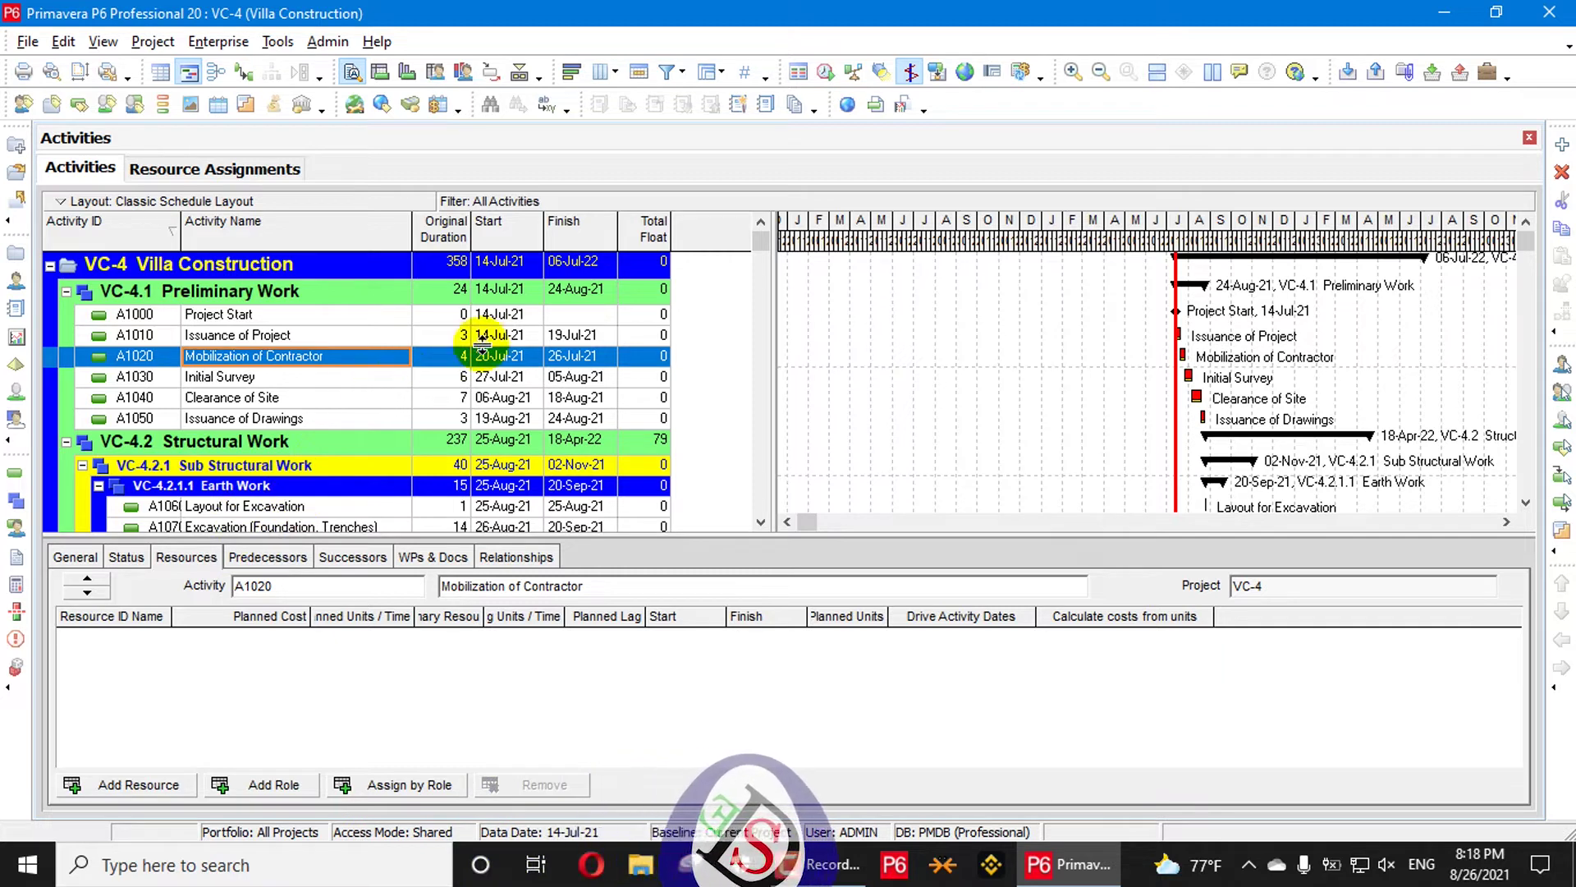
key("F9")
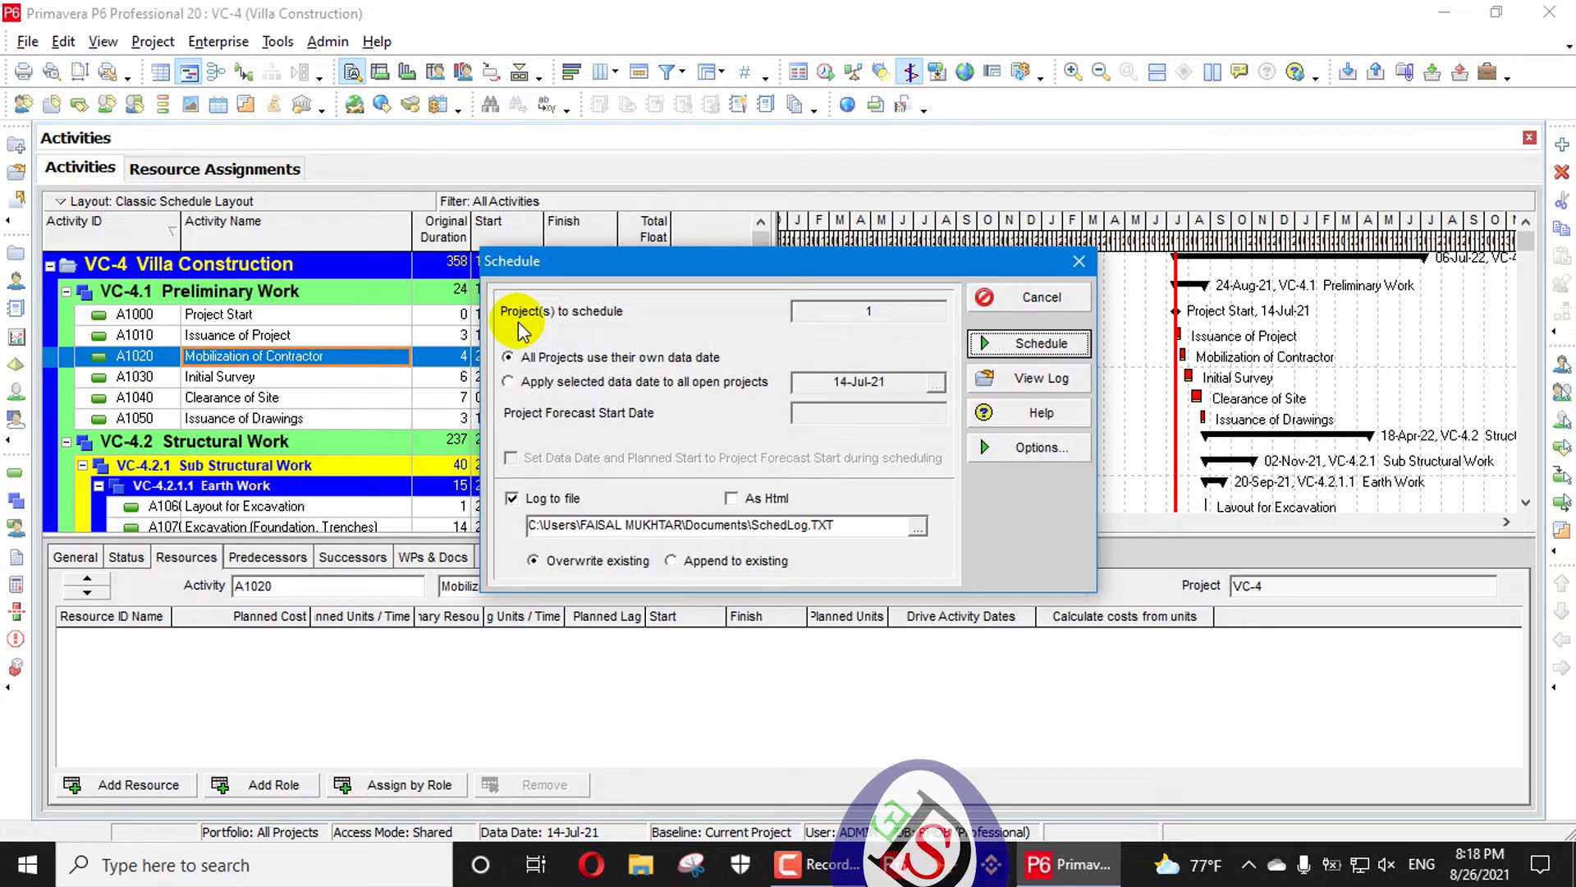
left_click(689, 381)
left_click(1041, 343)
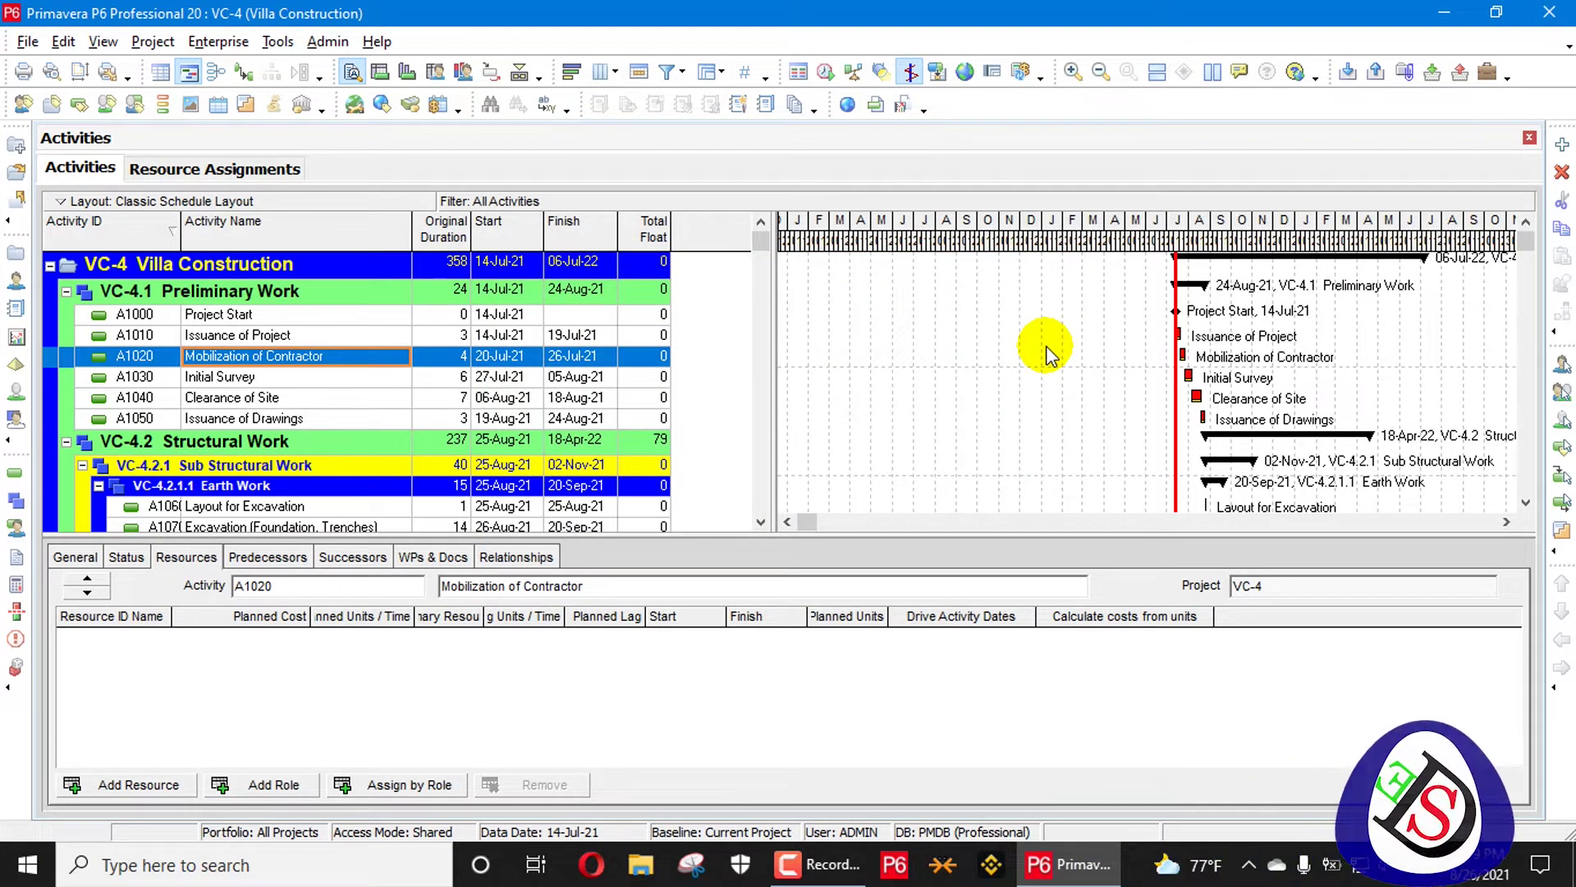
Review the activity relationship lines in the Gantt chart, hide them again, and check the project's resource assignments
scroll(399, 392, "down", 1)
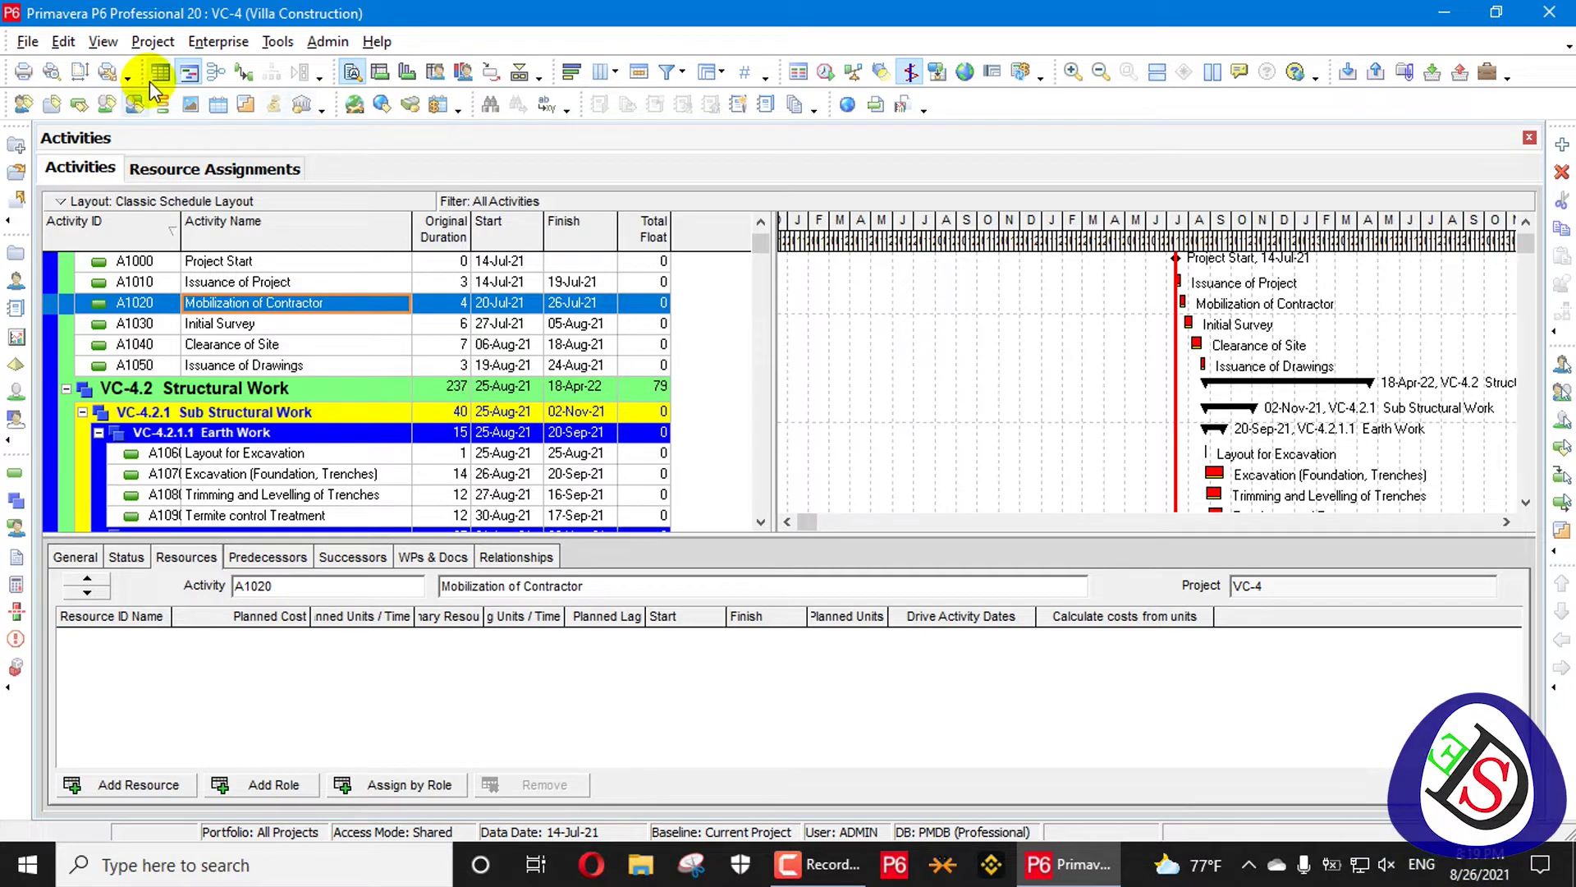
left_click(245, 71)
scroll(1121, 351, "down", 8)
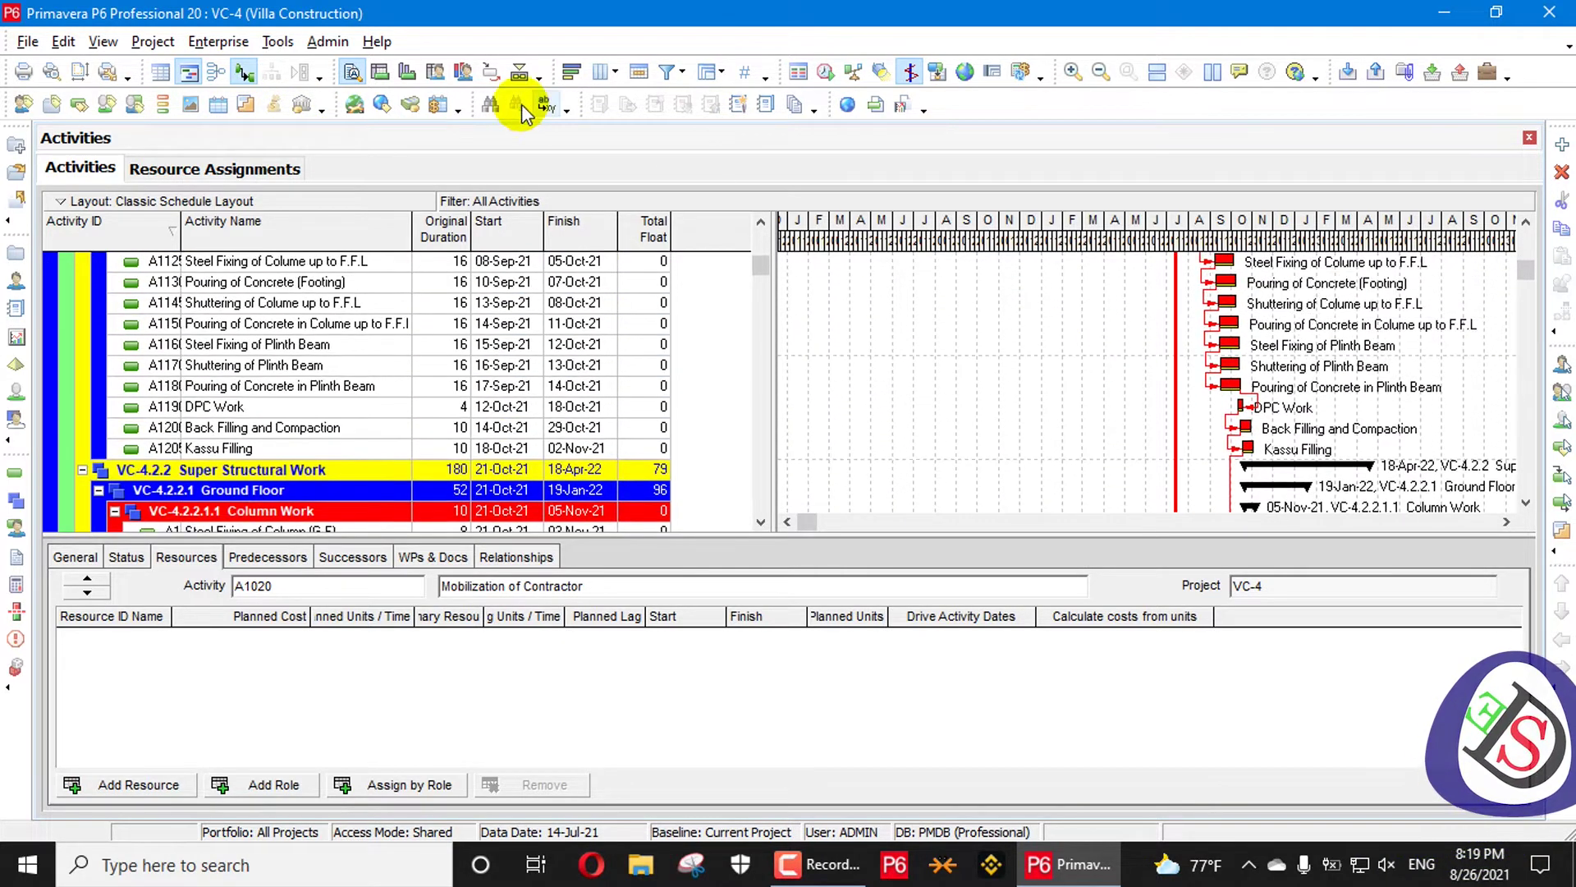
left_click(245, 73)
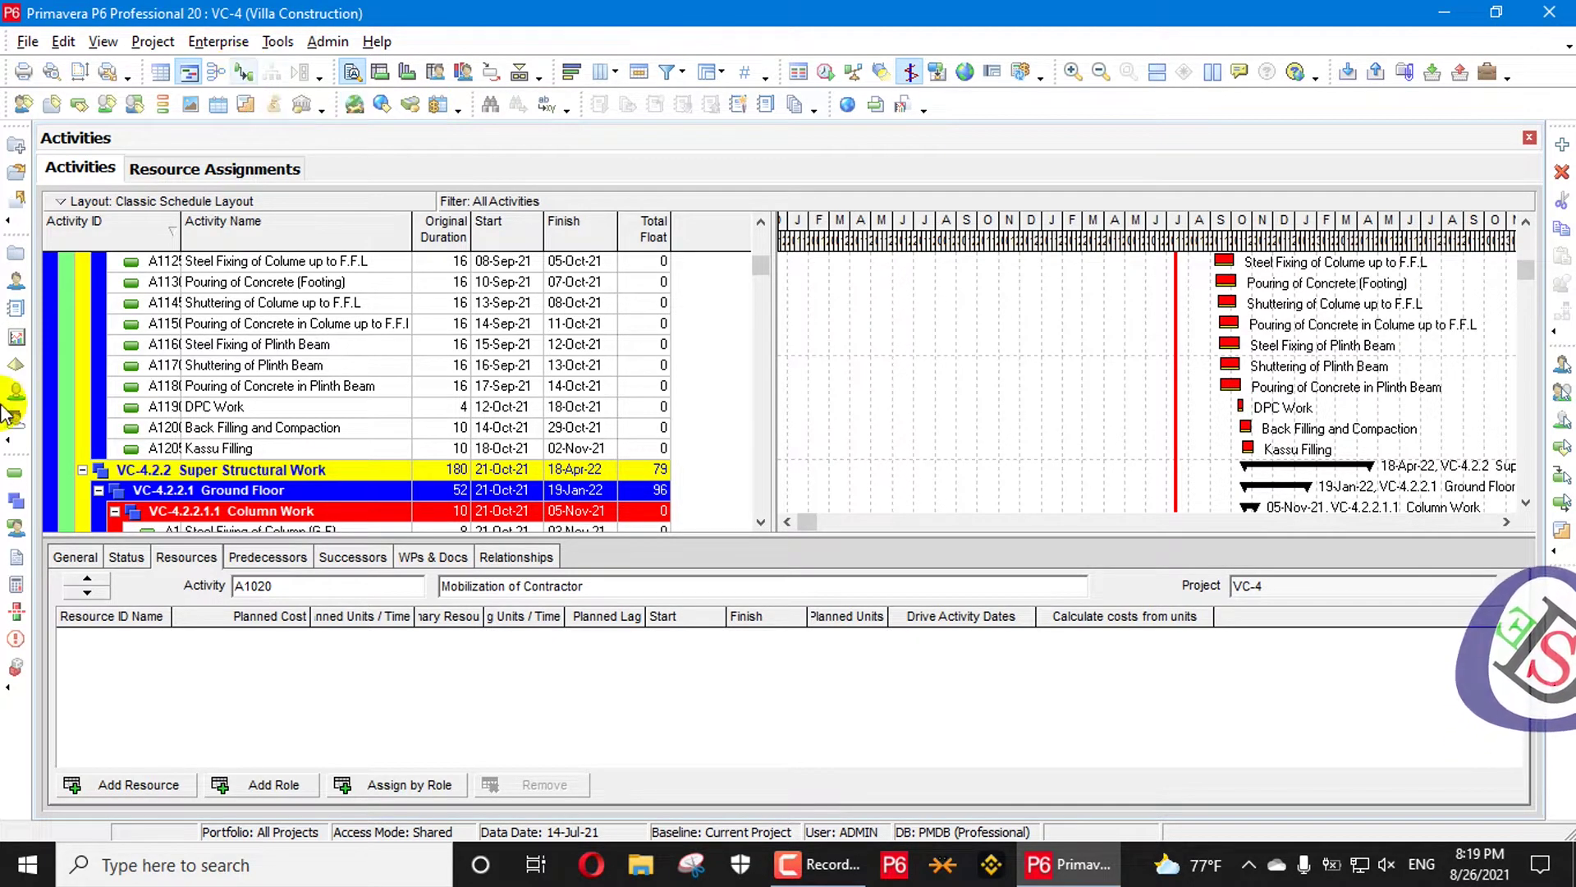
left_click(15, 528)
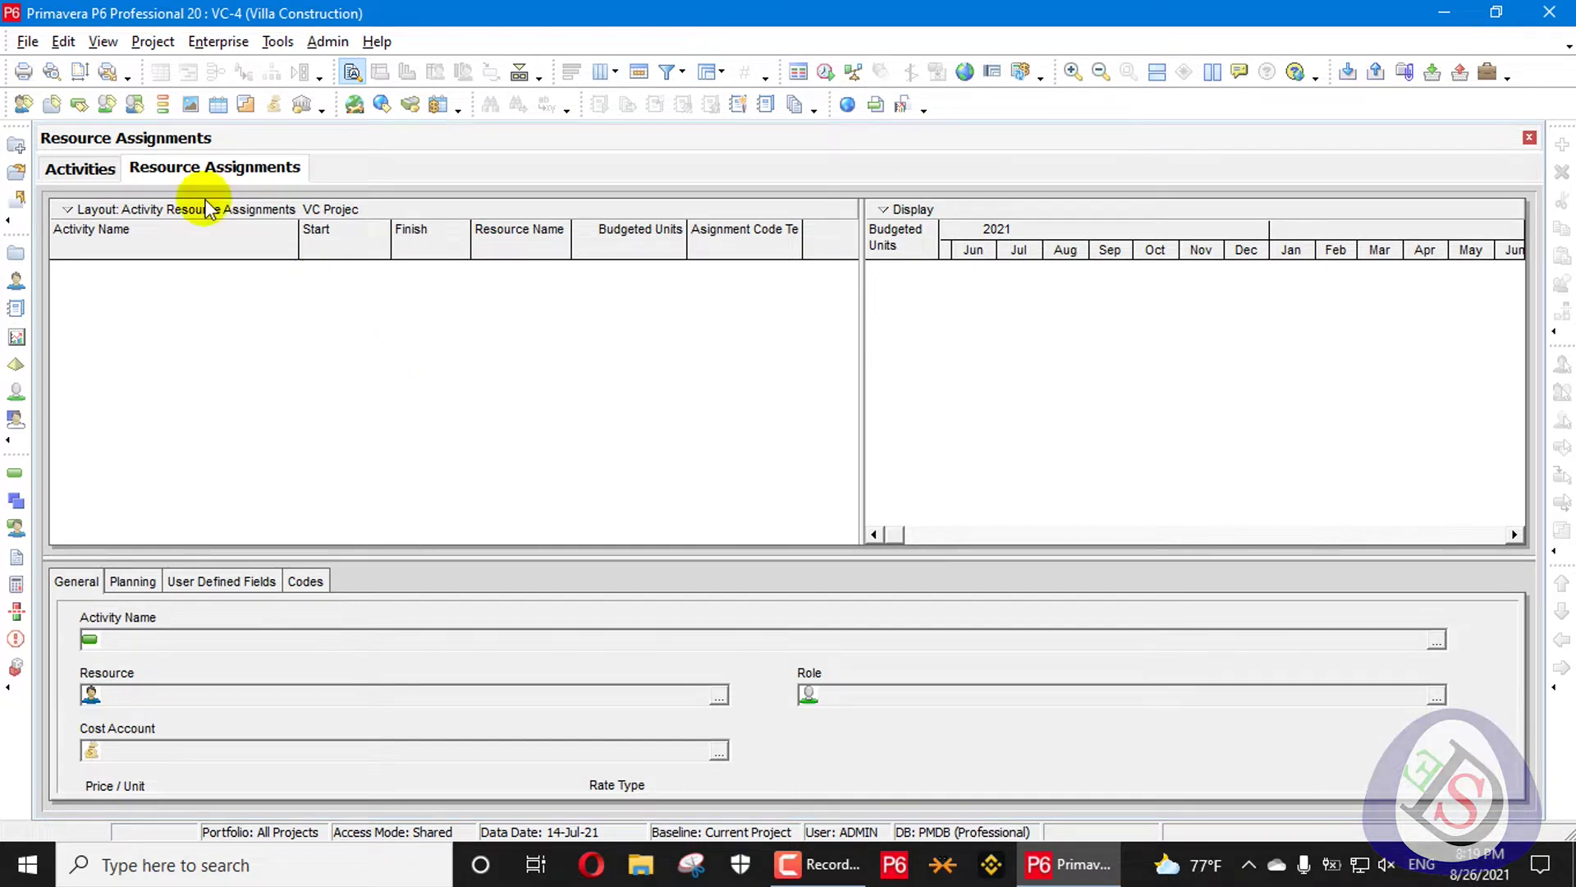
left_click(62, 171)
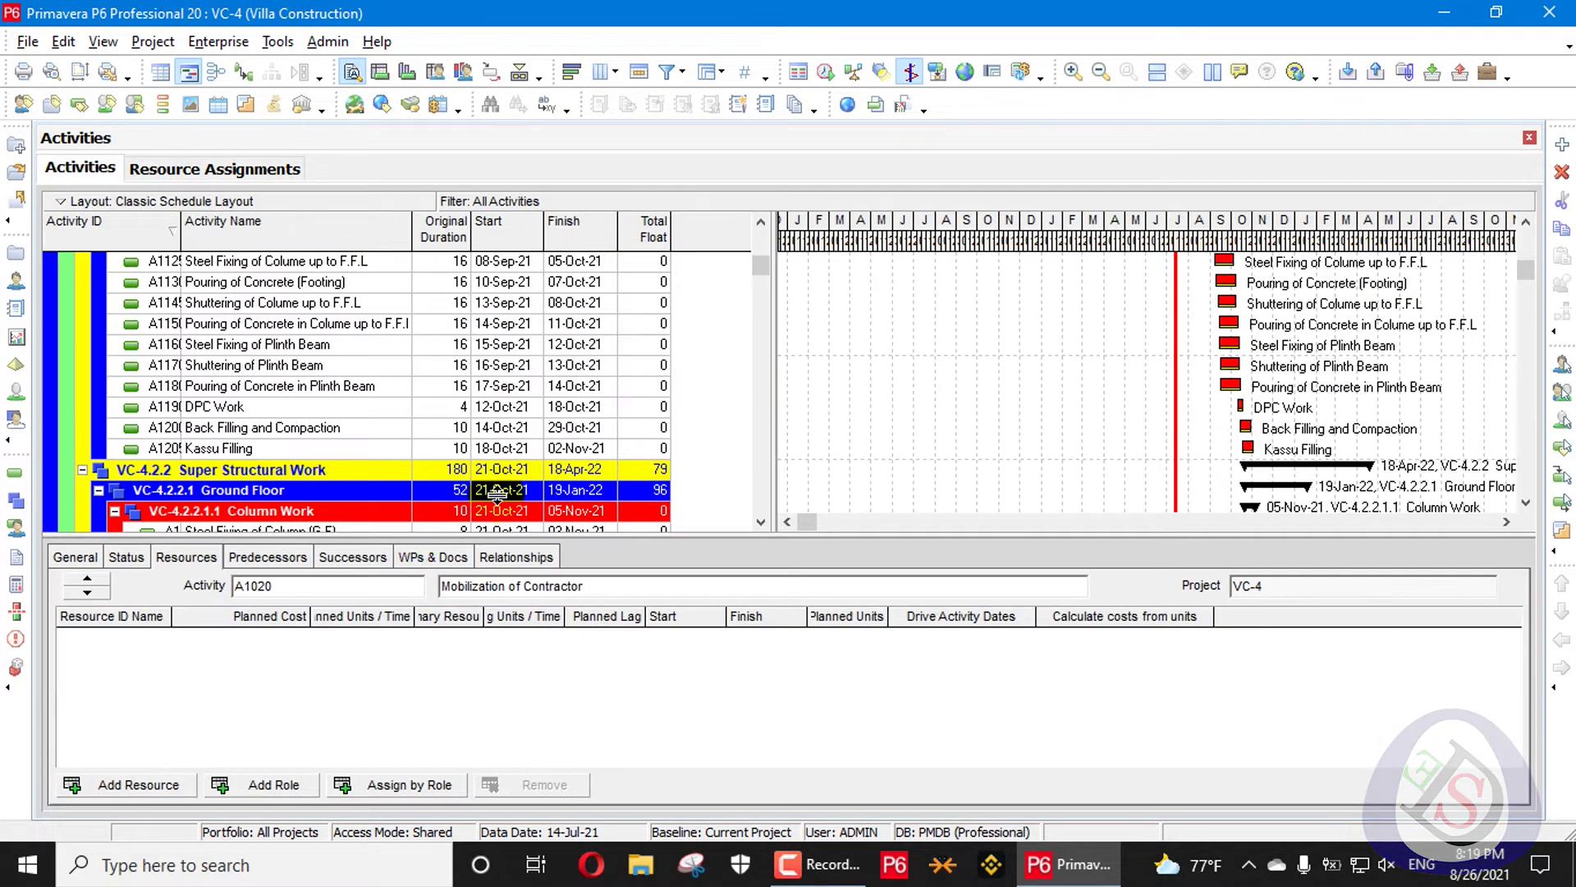
Begin assigning a resource to the Back Filling and Compaction activity and filter the resource list to All Resources
left_click(325, 432)
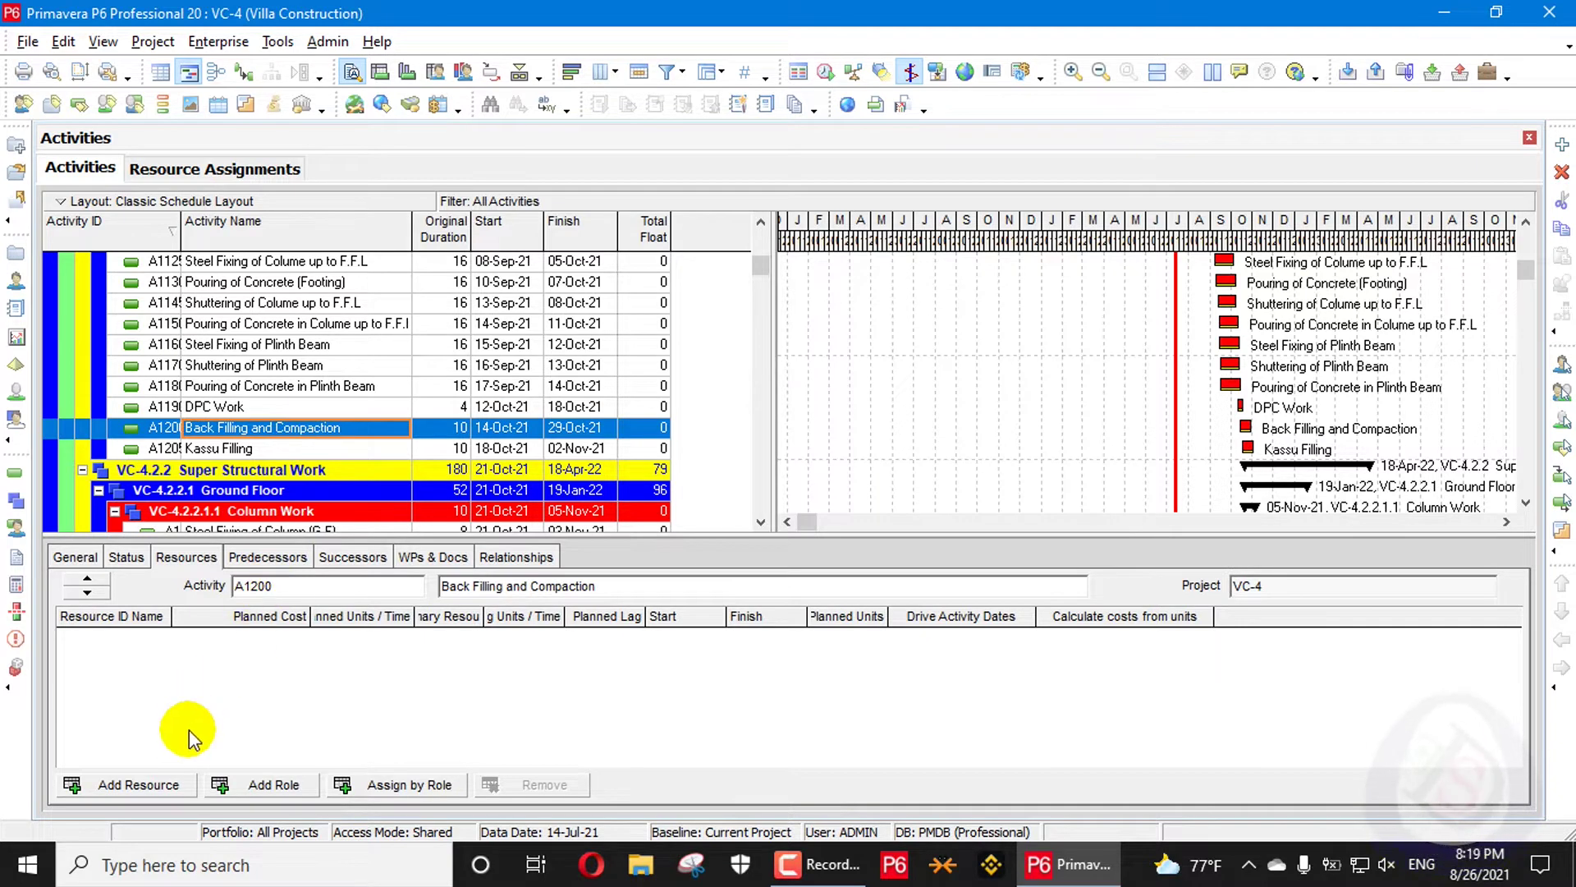
left_click(131, 784)
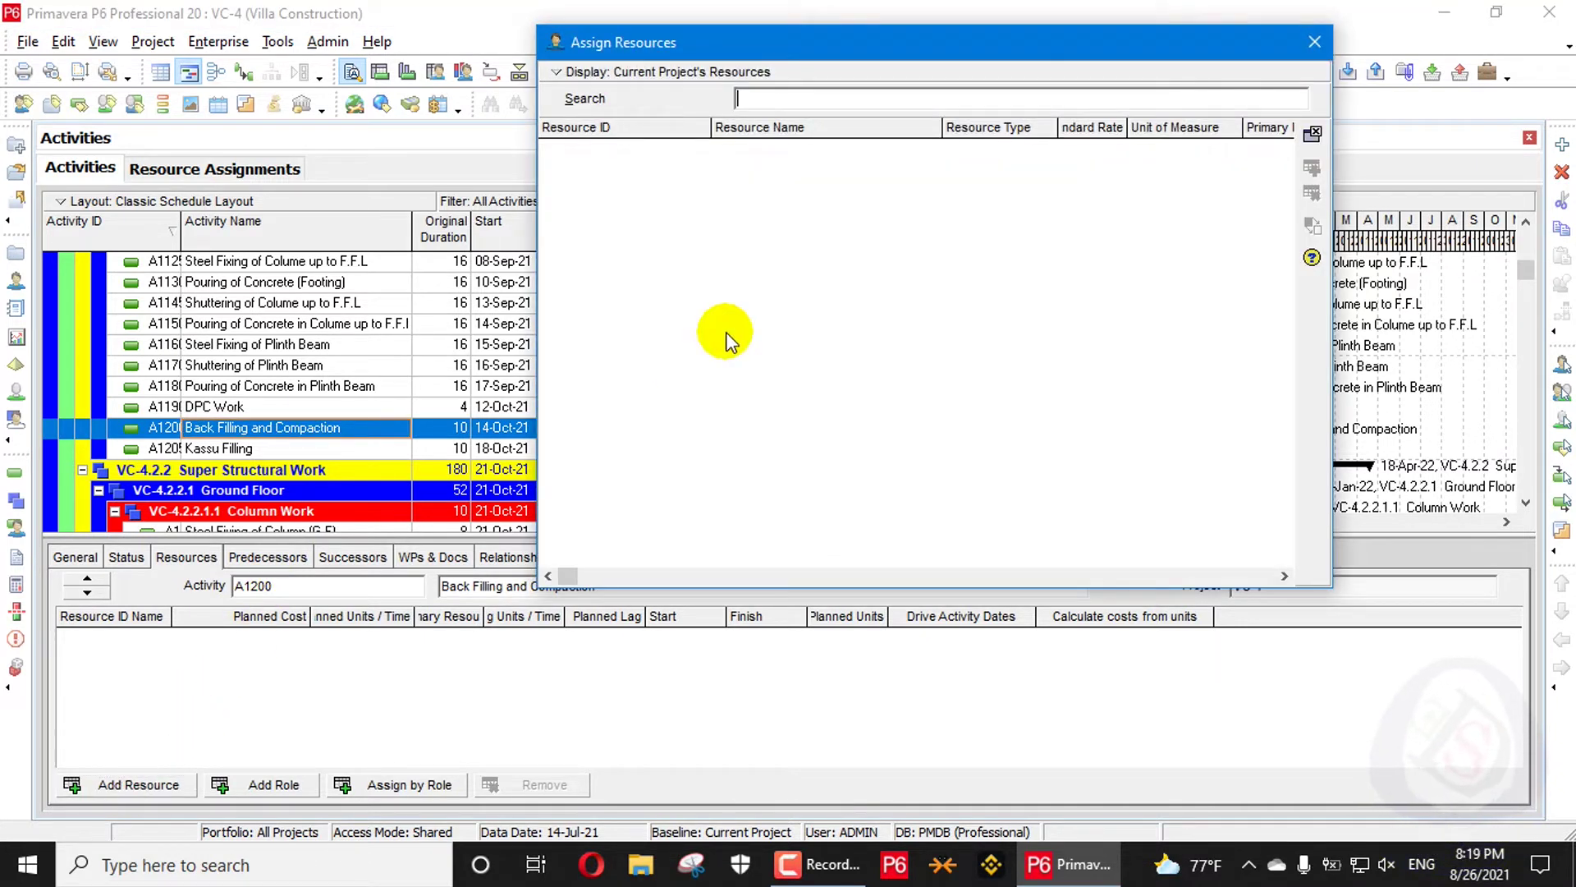
left_click(648, 71)
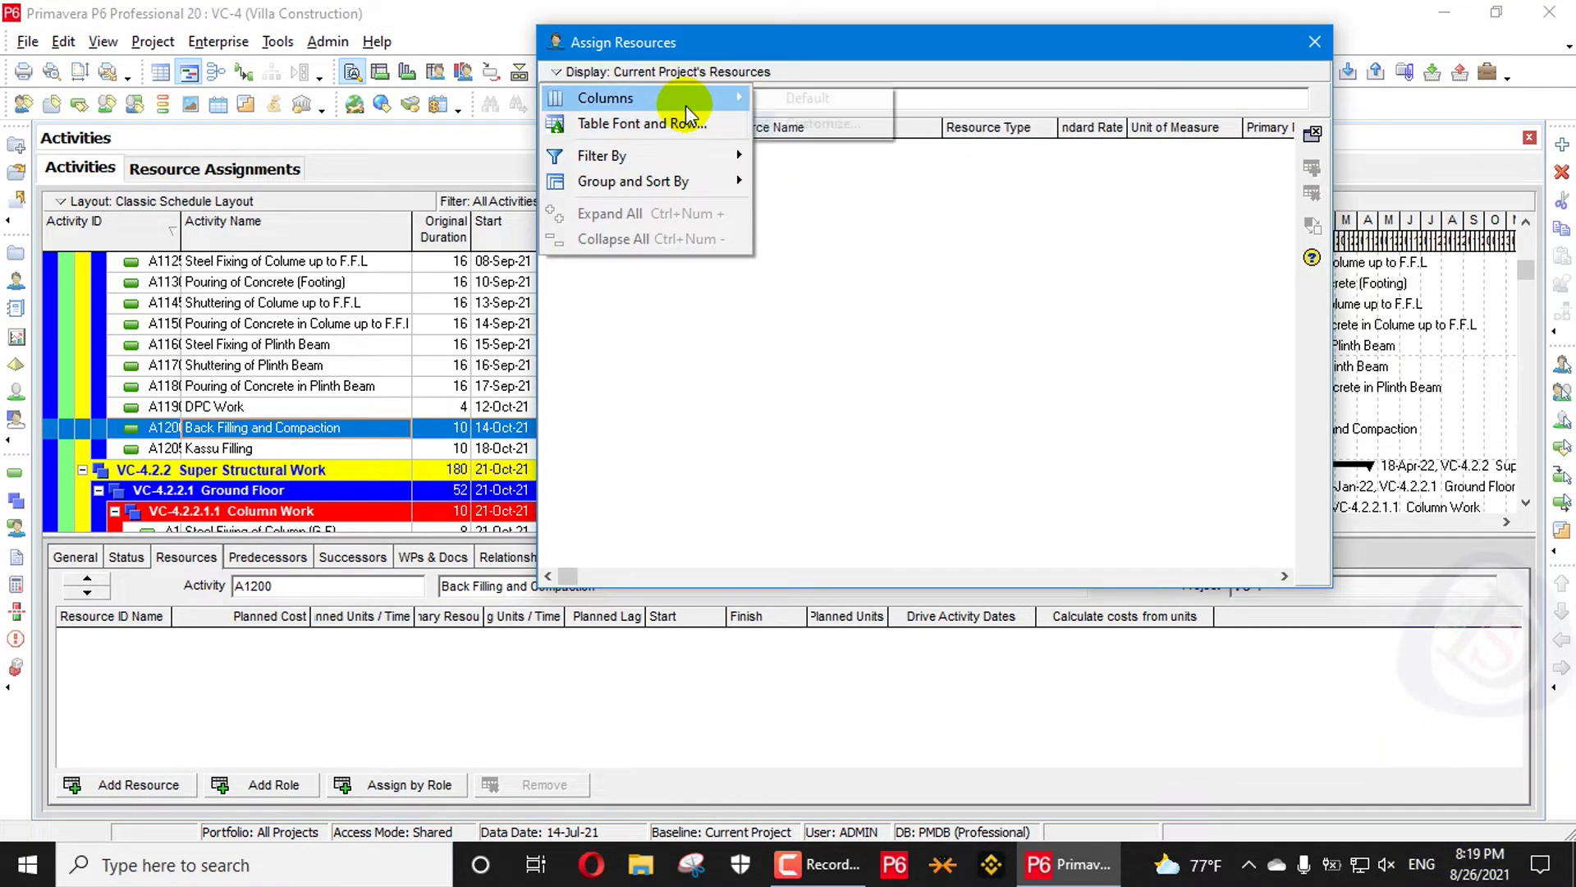
mouse_move(686, 105)
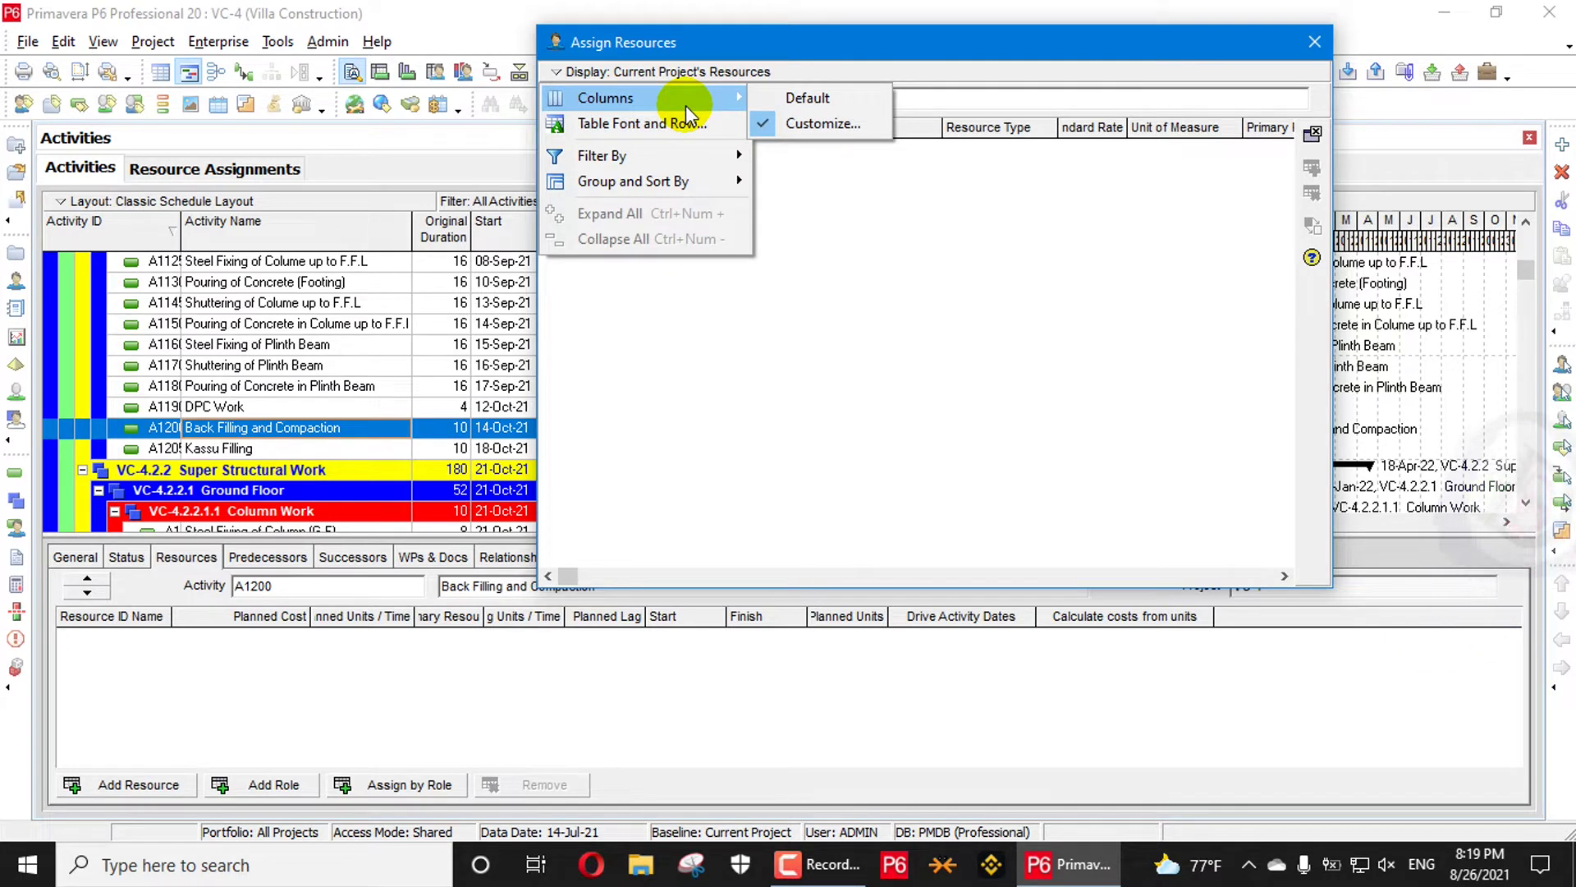
mouse_move(676, 155)
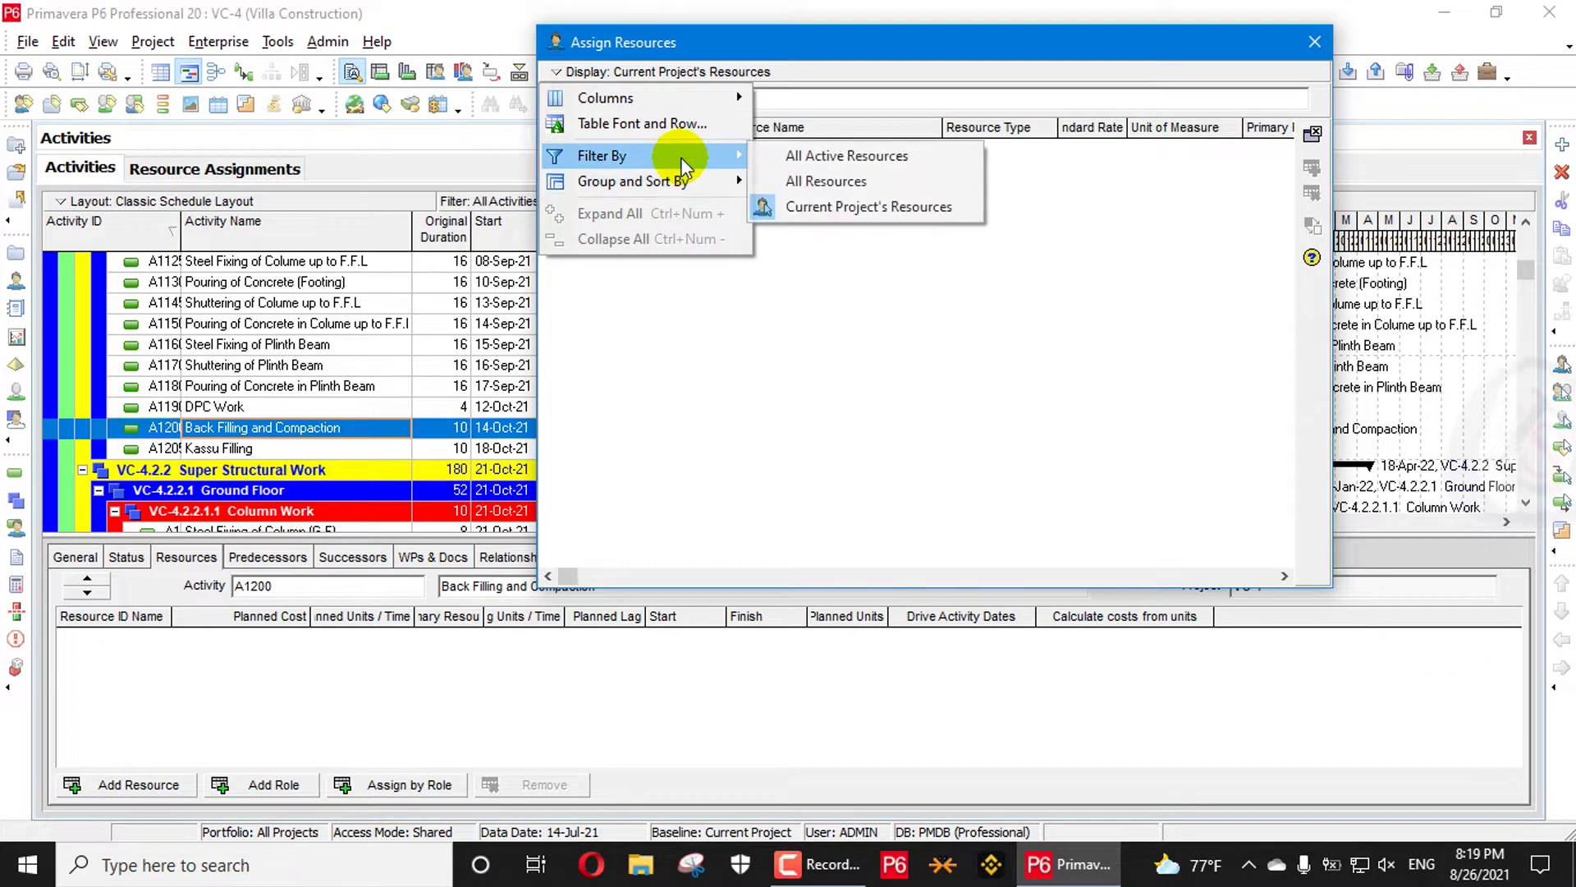
left_click(823, 182)
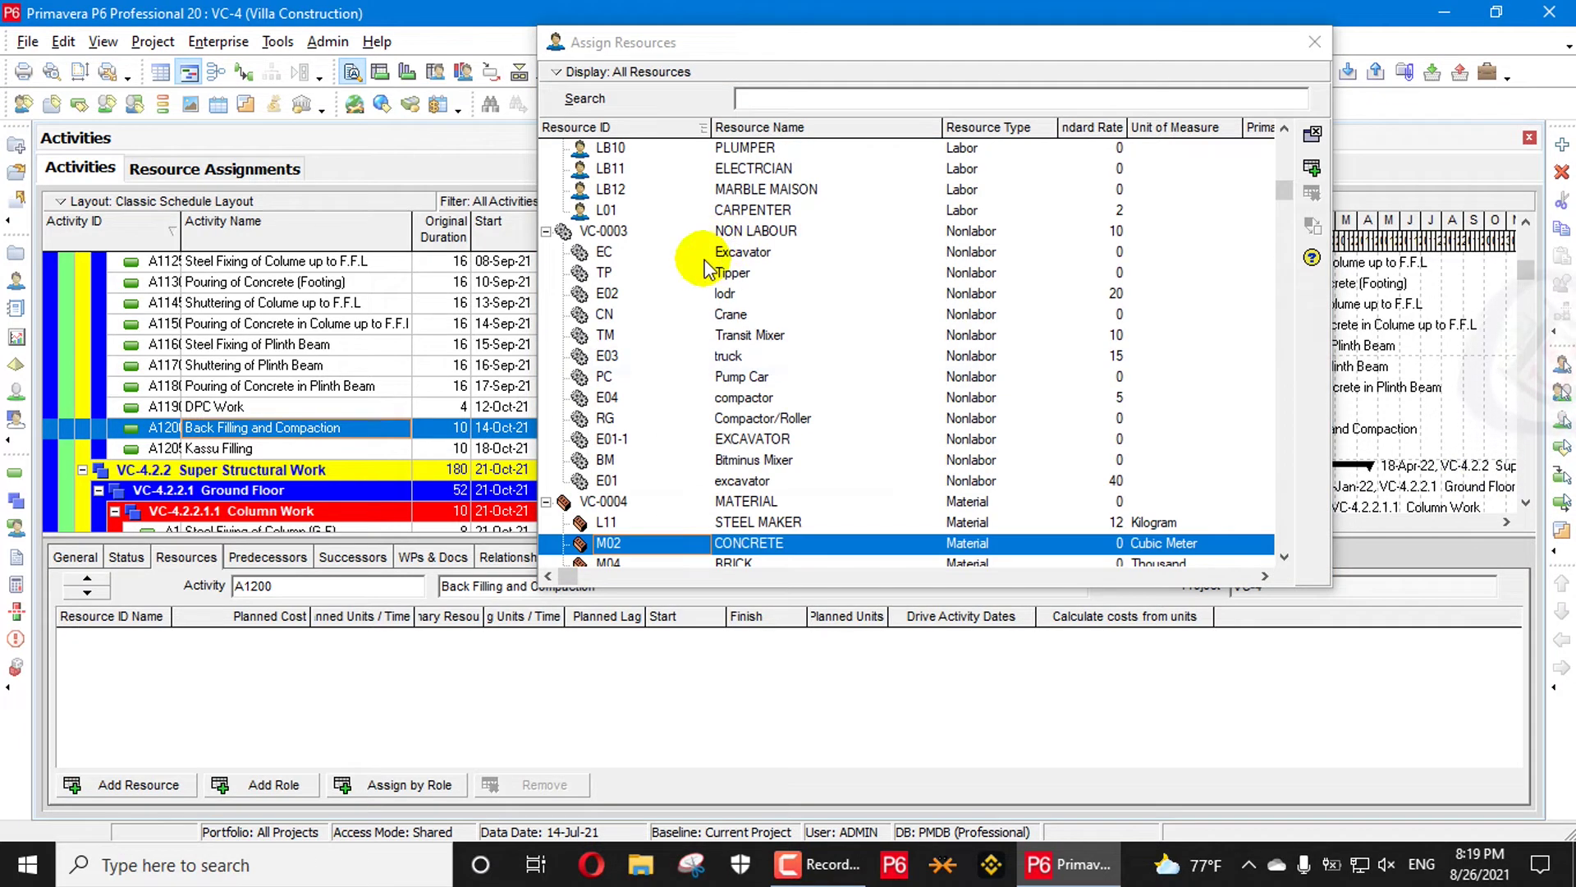
Assign the labor resource L01 CARPENTER to the Back Filling and Compaction activity and close the resource list
left_click(689, 292)
left_click(704, 212)
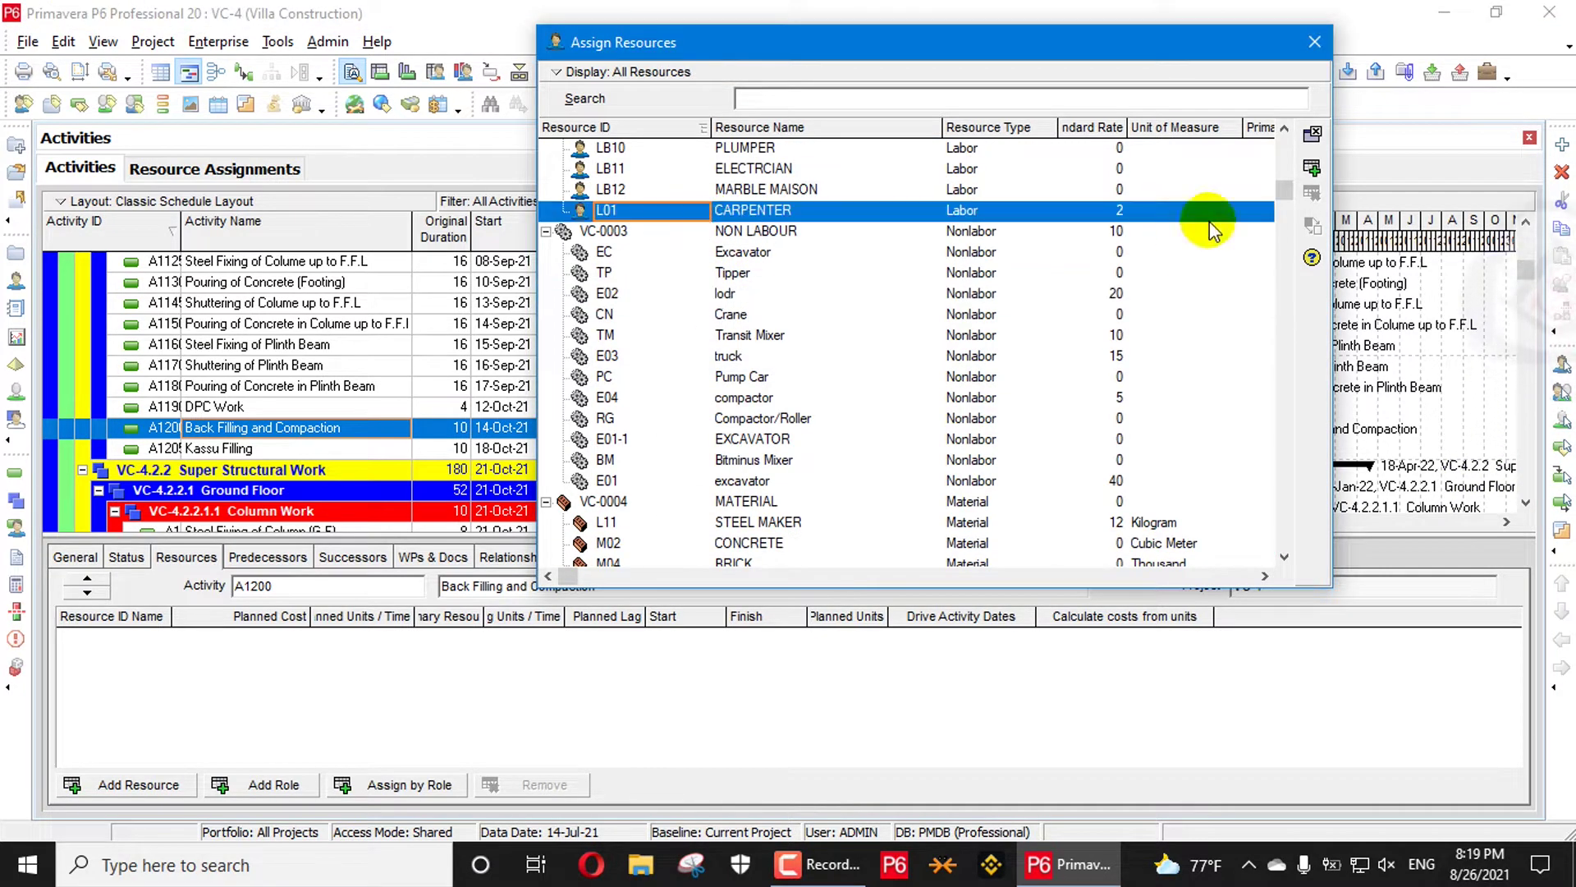
left_click(1311, 169)
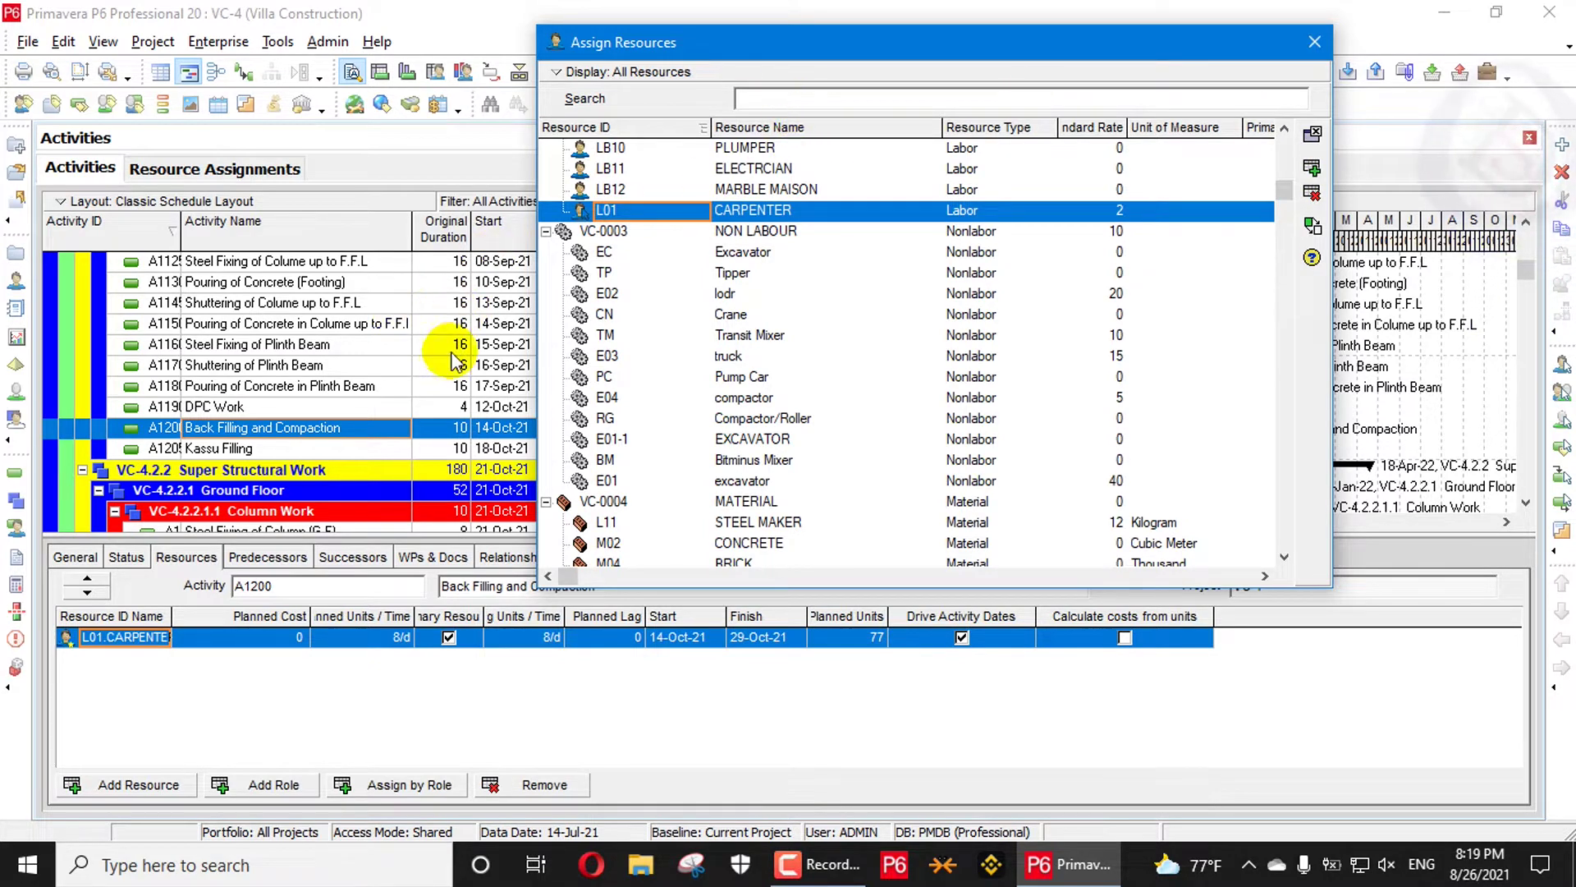
left_click(1318, 38)
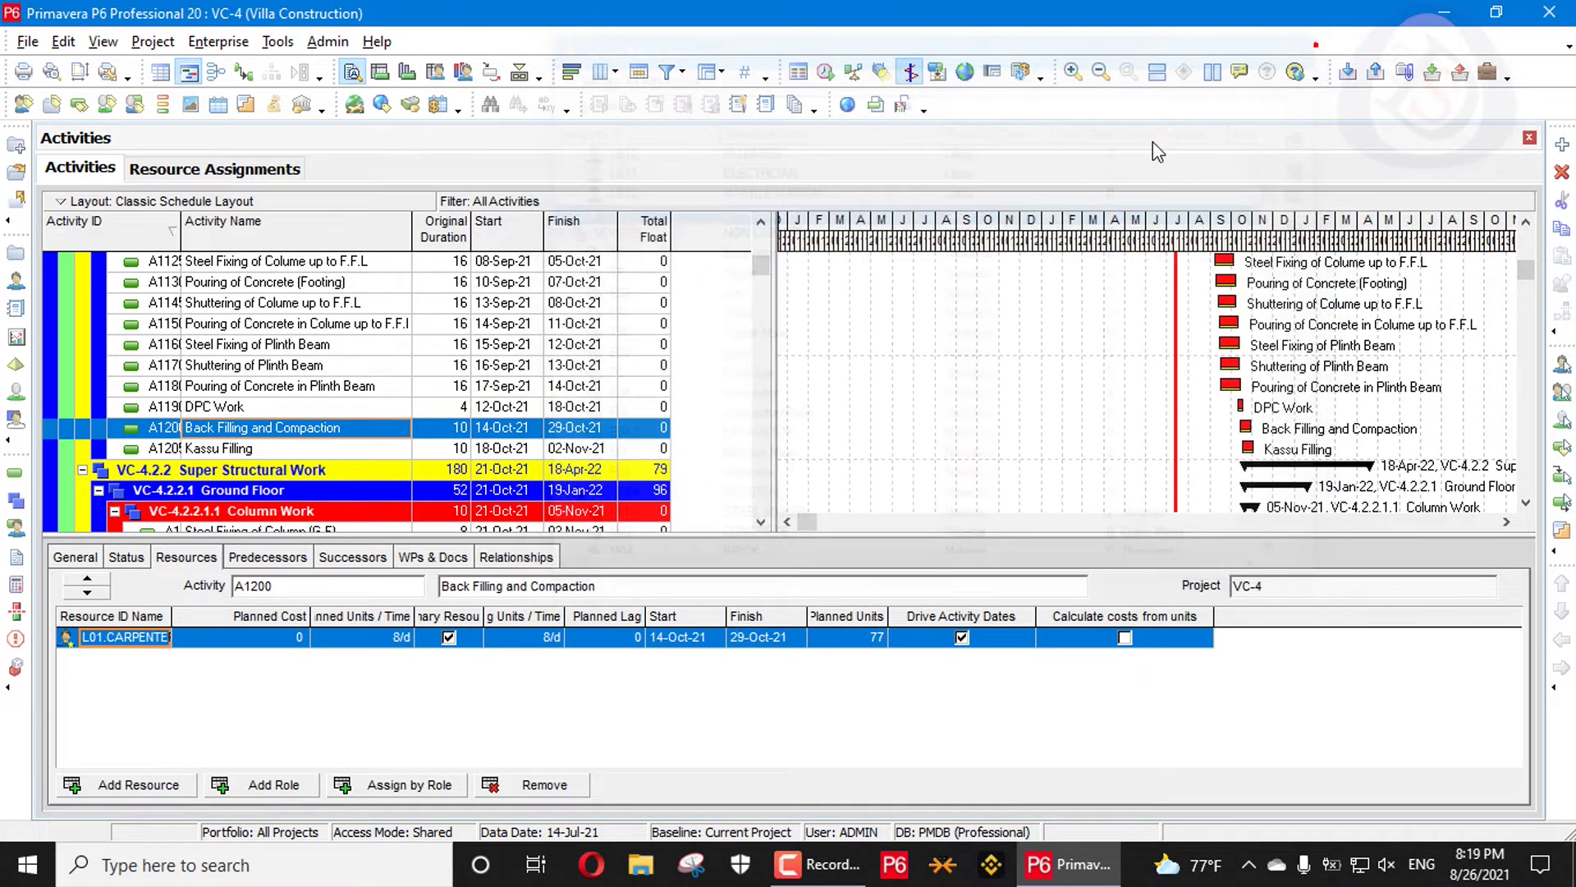
Examine the Back Filling and Compaction entry in the Resource Assignments view and return to the activities
left_click(237, 168)
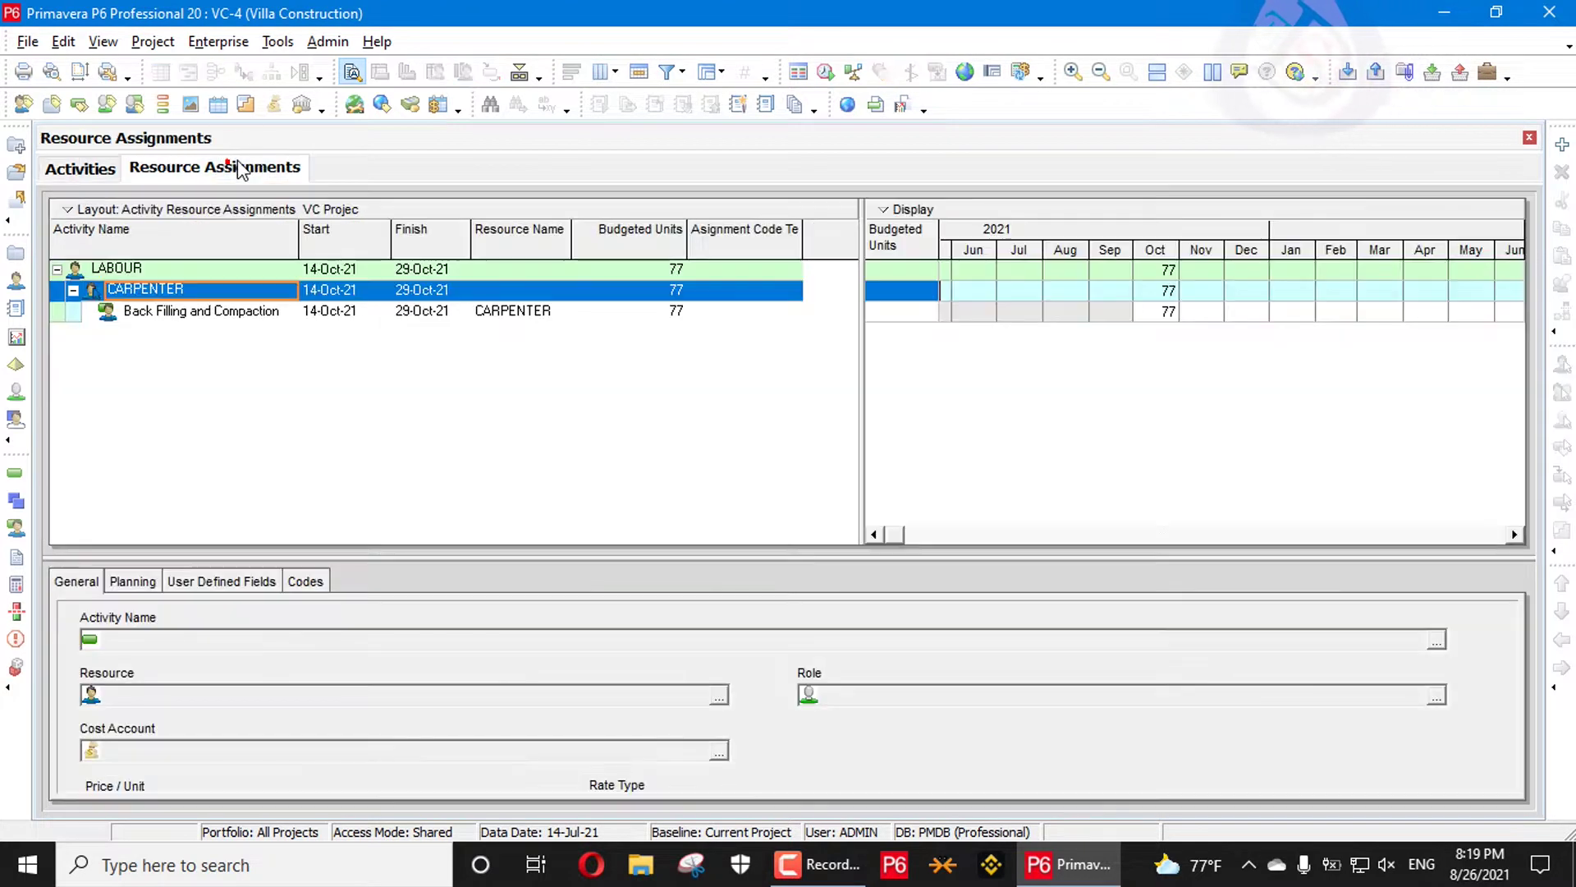
left_click(239, 311)
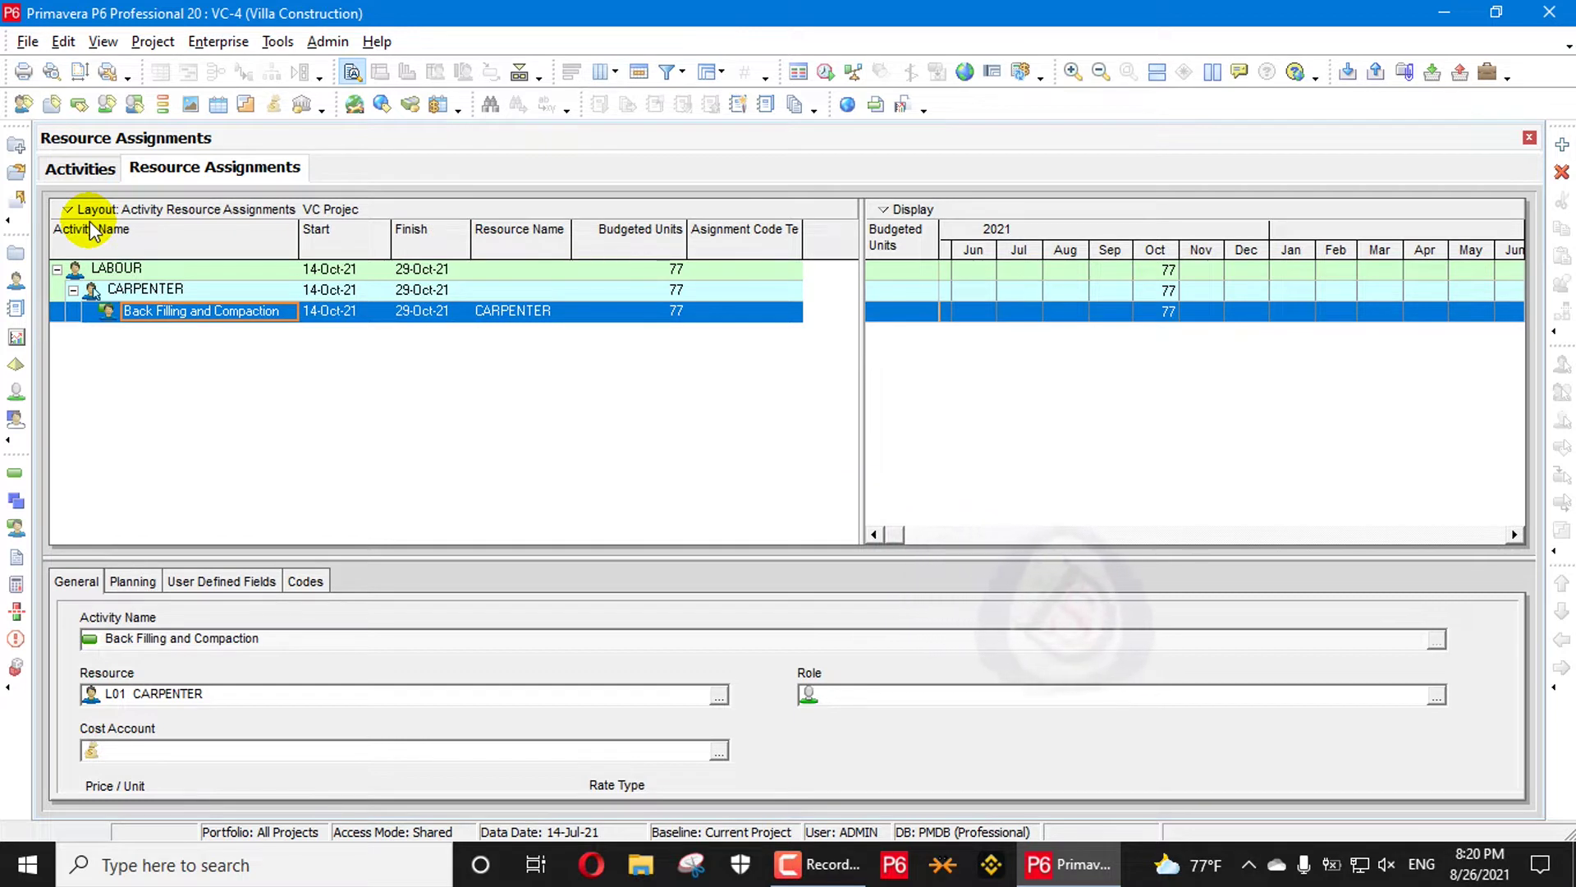
left_click(81, 168)
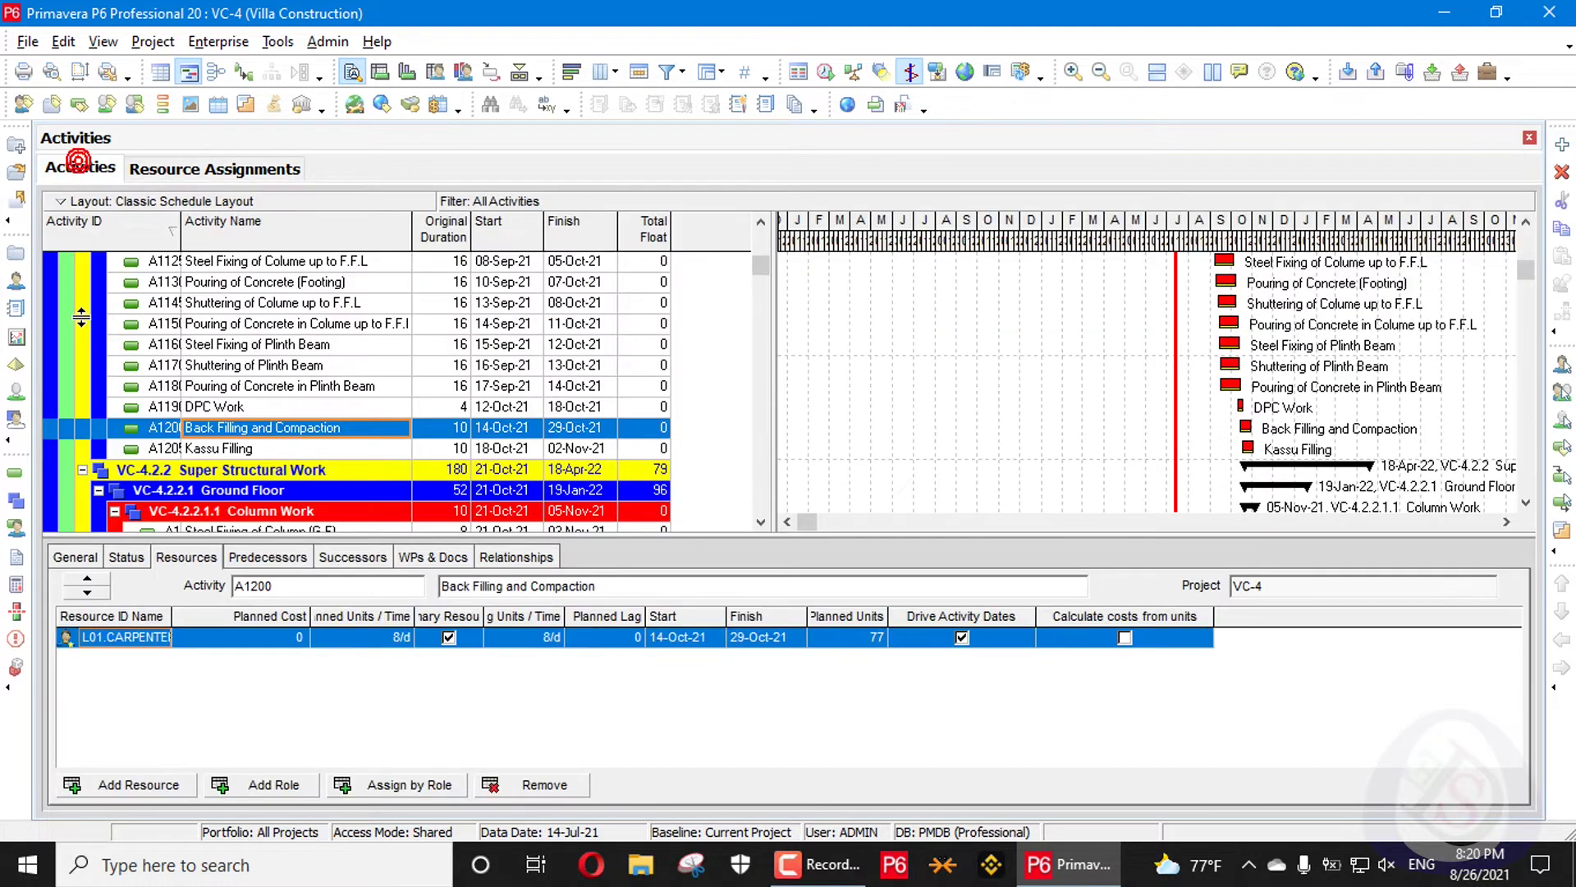
Remove the carpenter assignment from Back Filling and Compaction, resetting its labor units to zero and suppressing that question in future
left_click(550, 786)
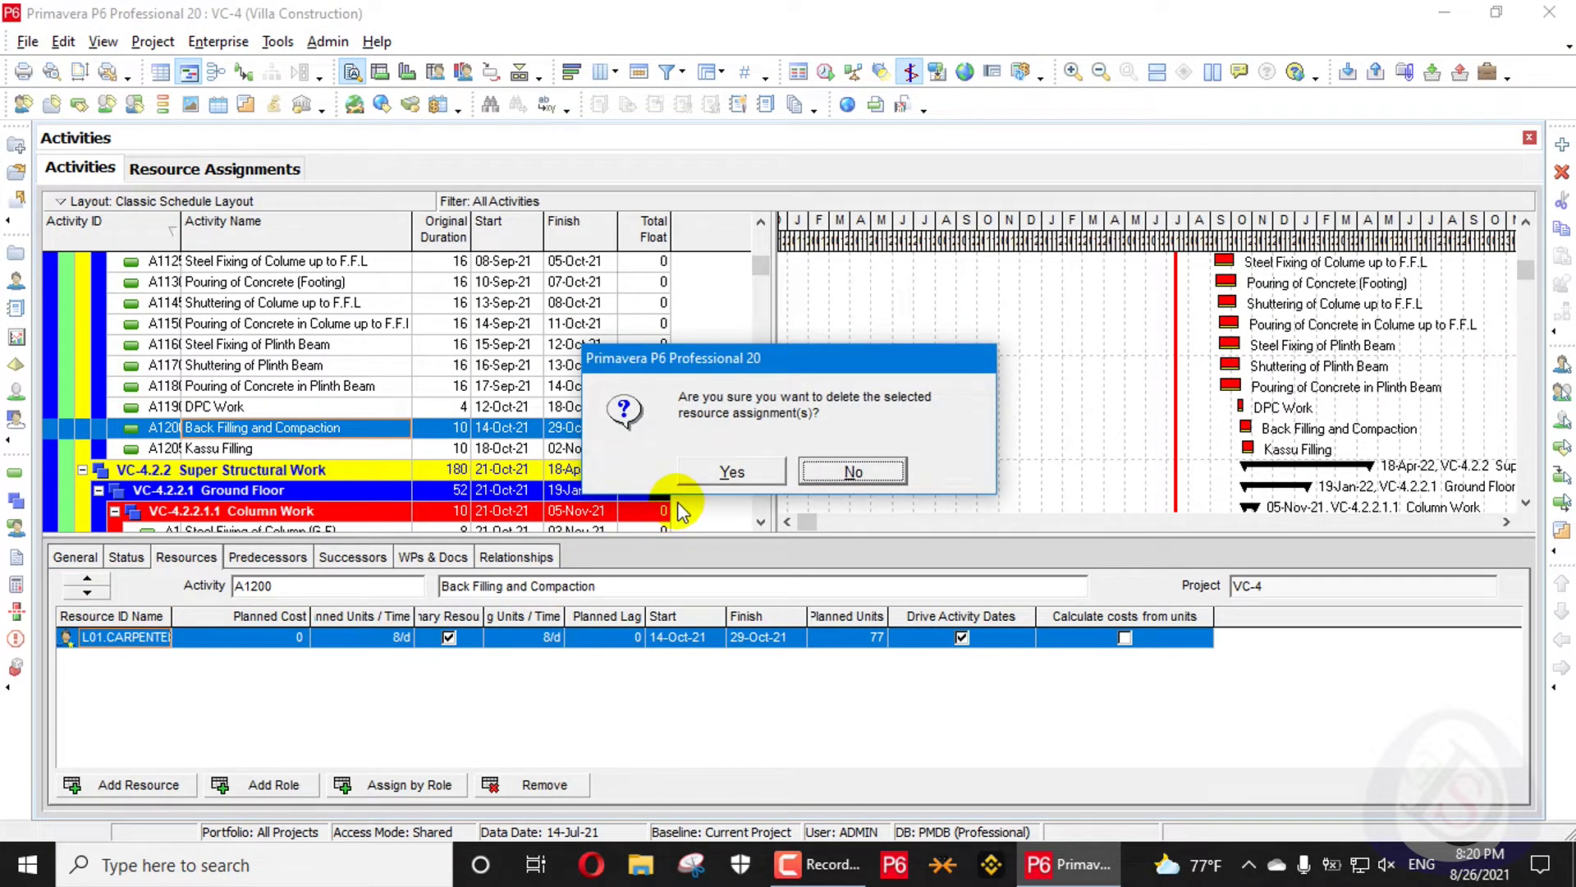
left_click(731, 471)
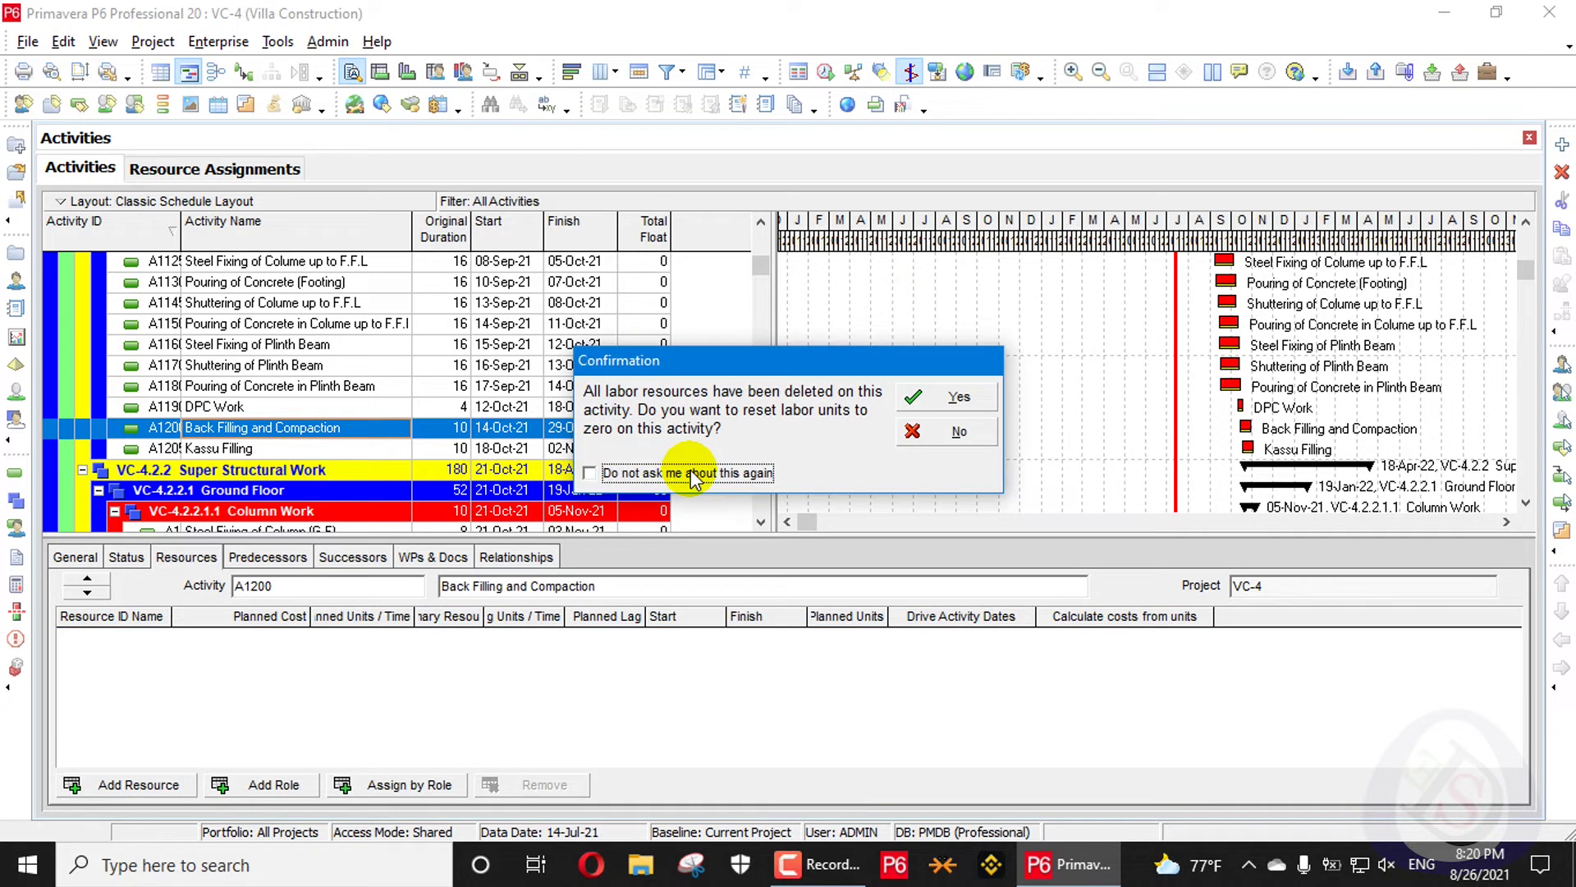
left_click(721, 480)
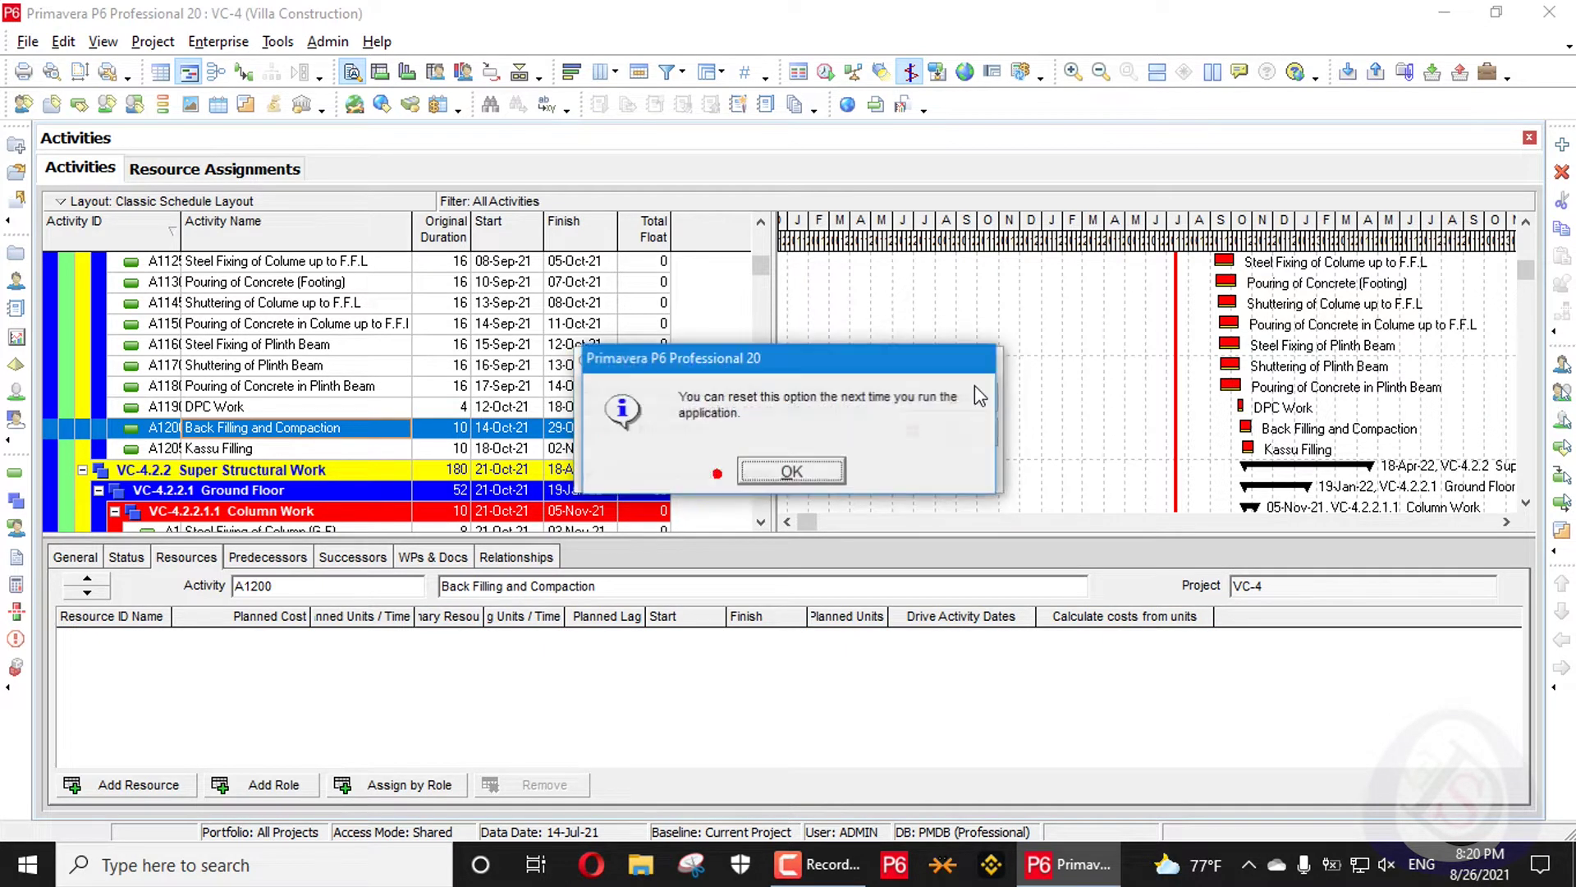
left_click(805, 470)
left_click(936, 402)
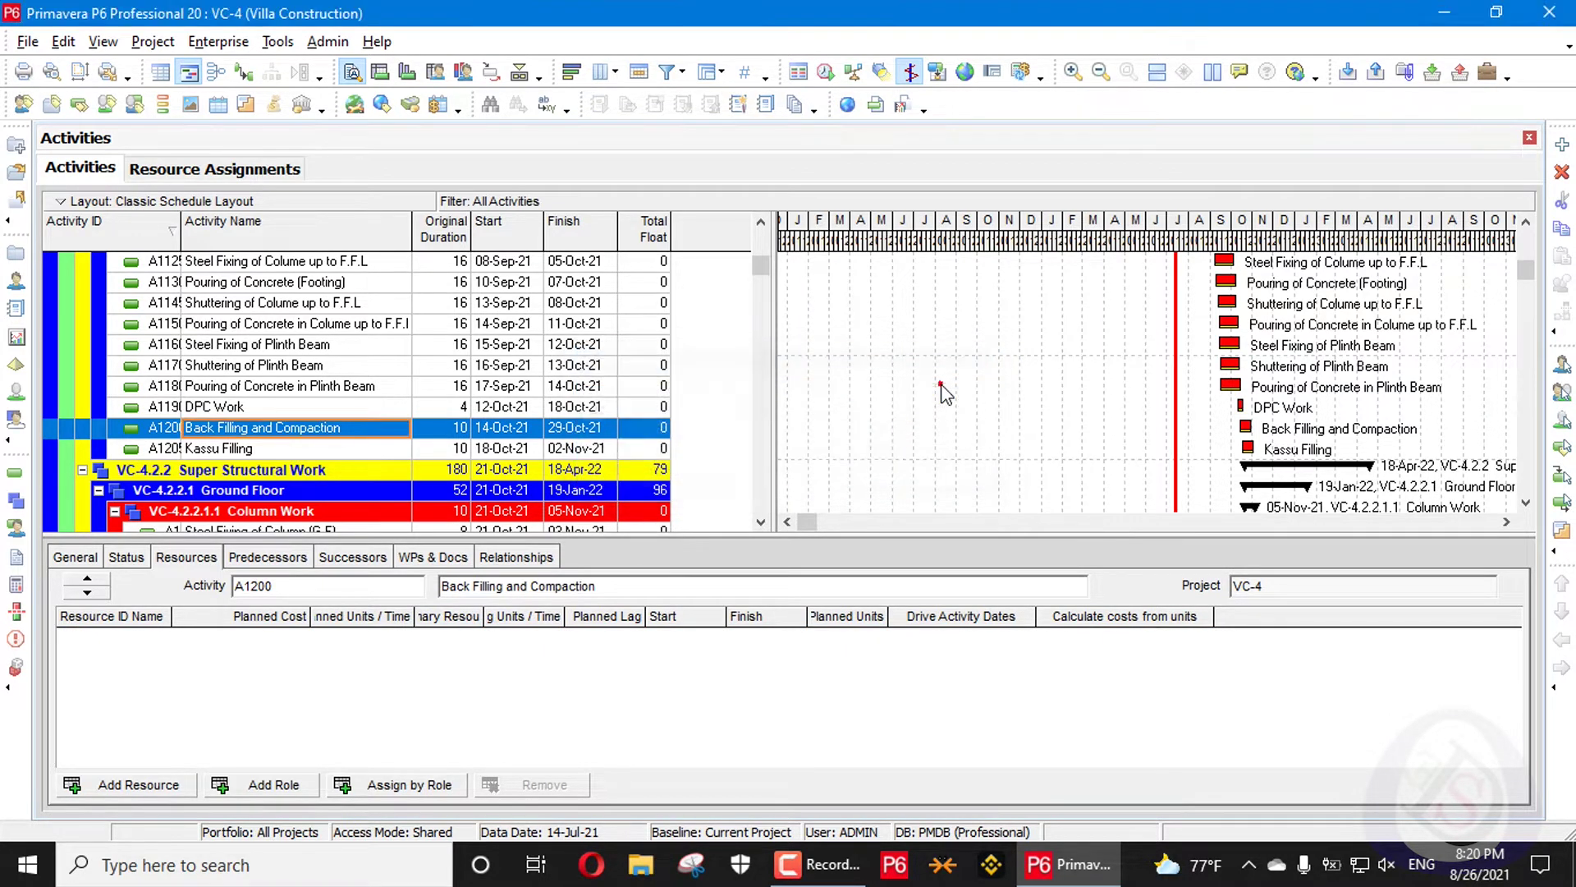
left_click(27, 41)
left_click(410, 104)
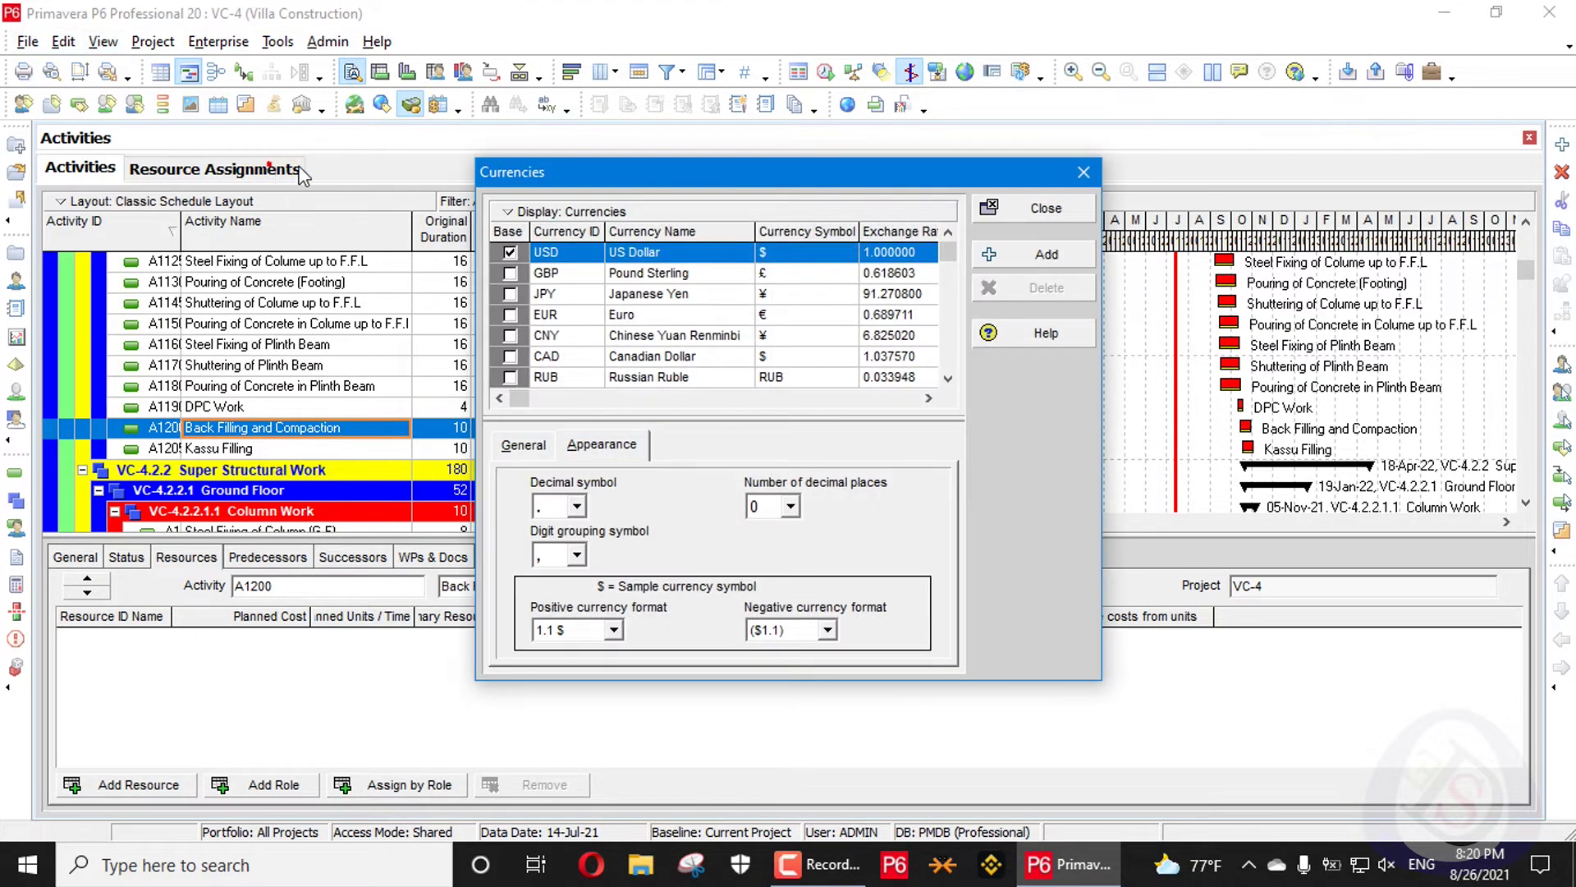
left_click(1072, 172)
From the Resource Assignments view, start an export in the Spreadsheet (XLSX) format
left_click(286, 171)
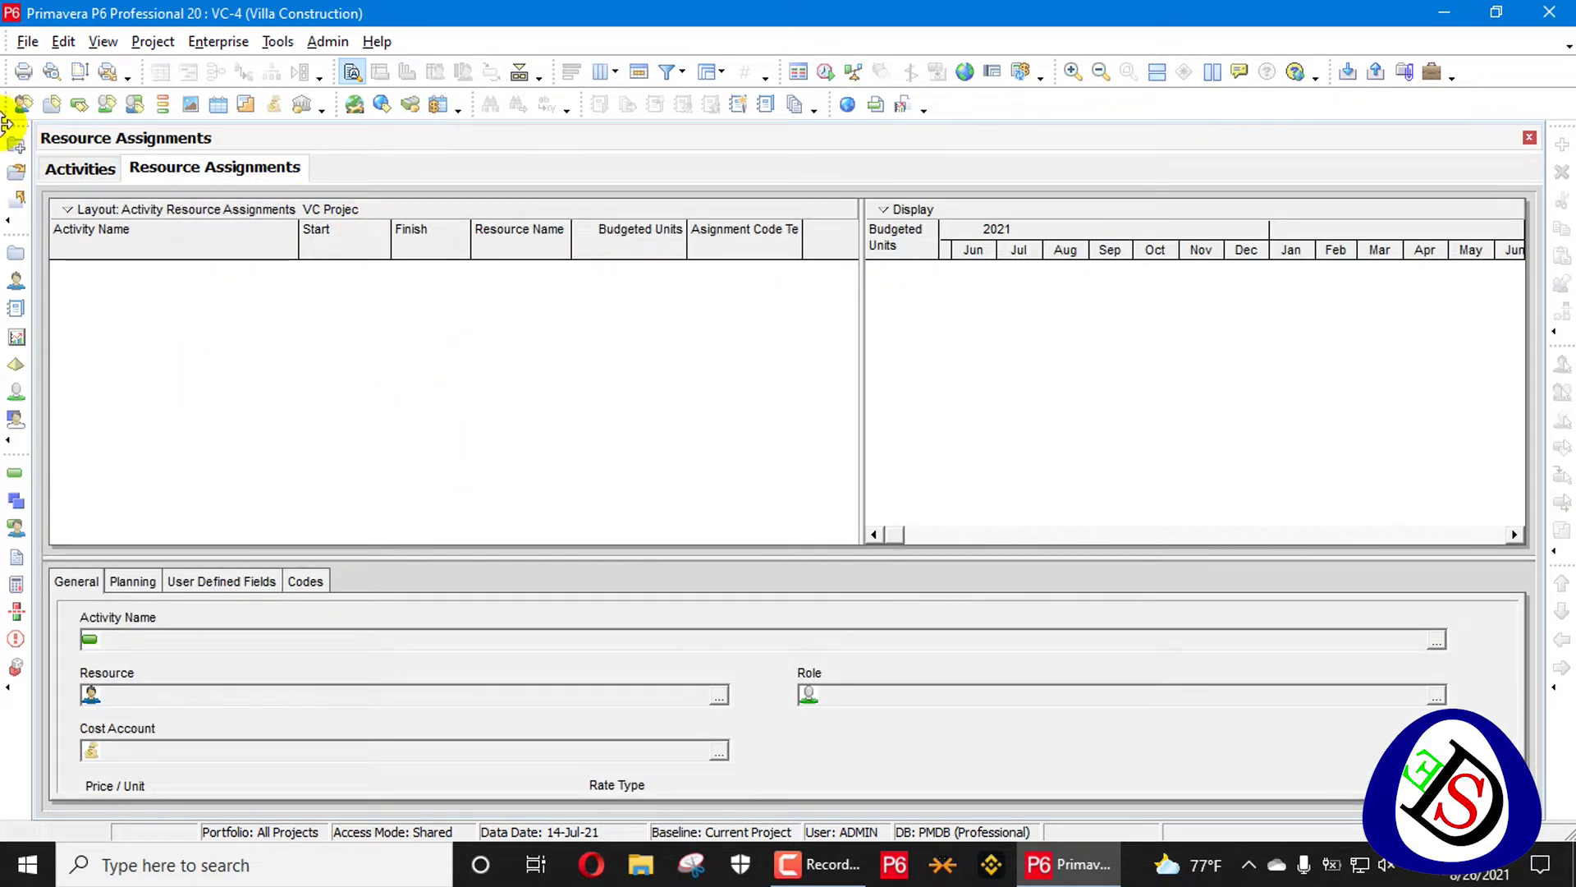
left_click(27, 41)
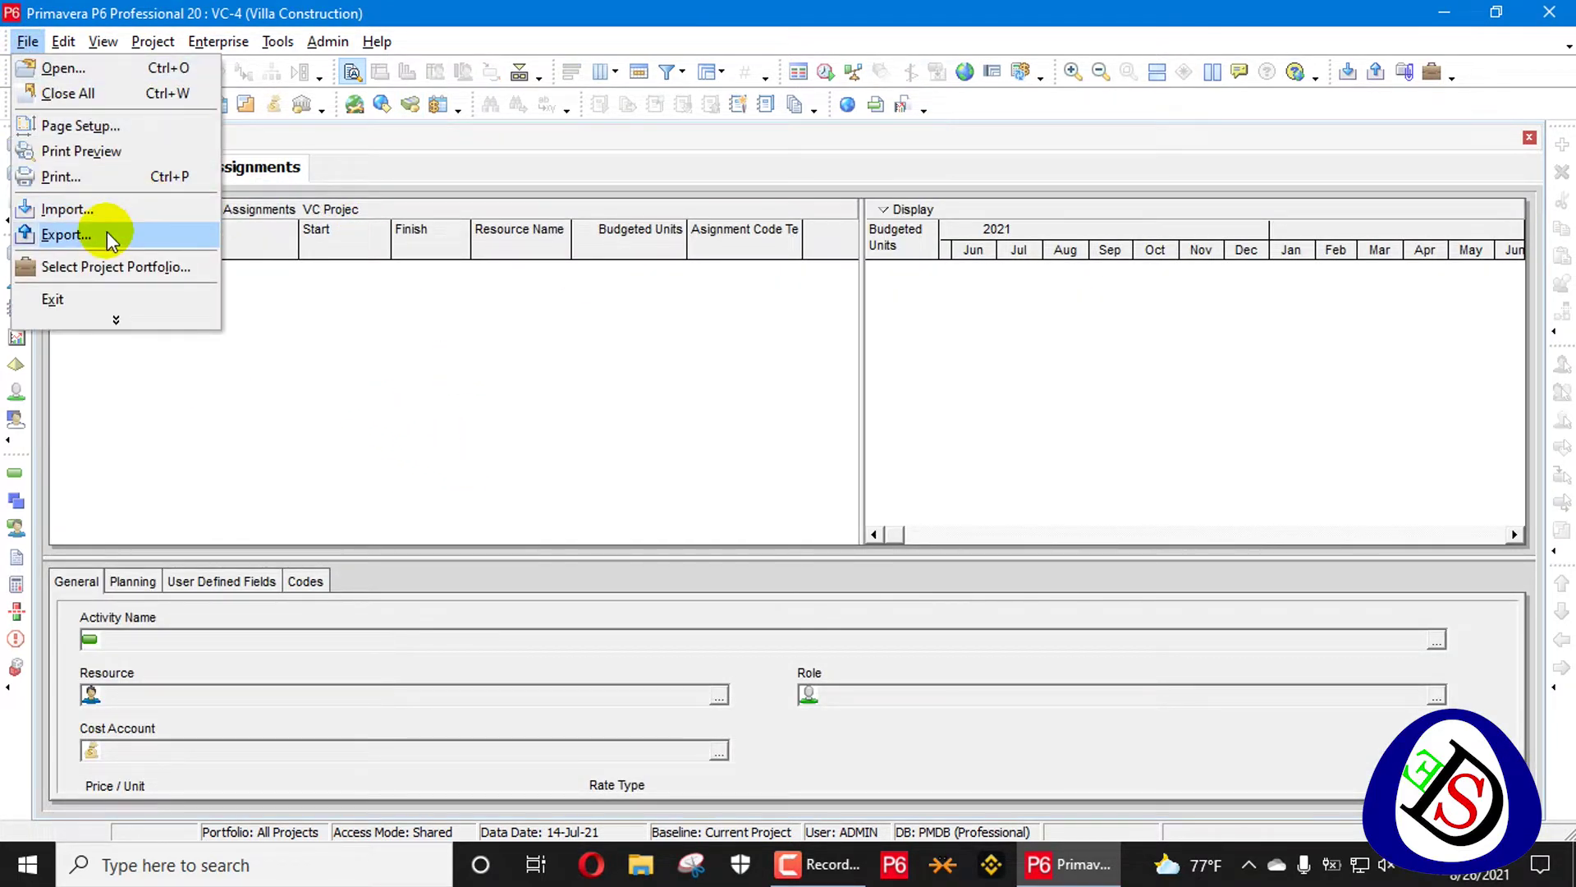
left_click(106, 236)
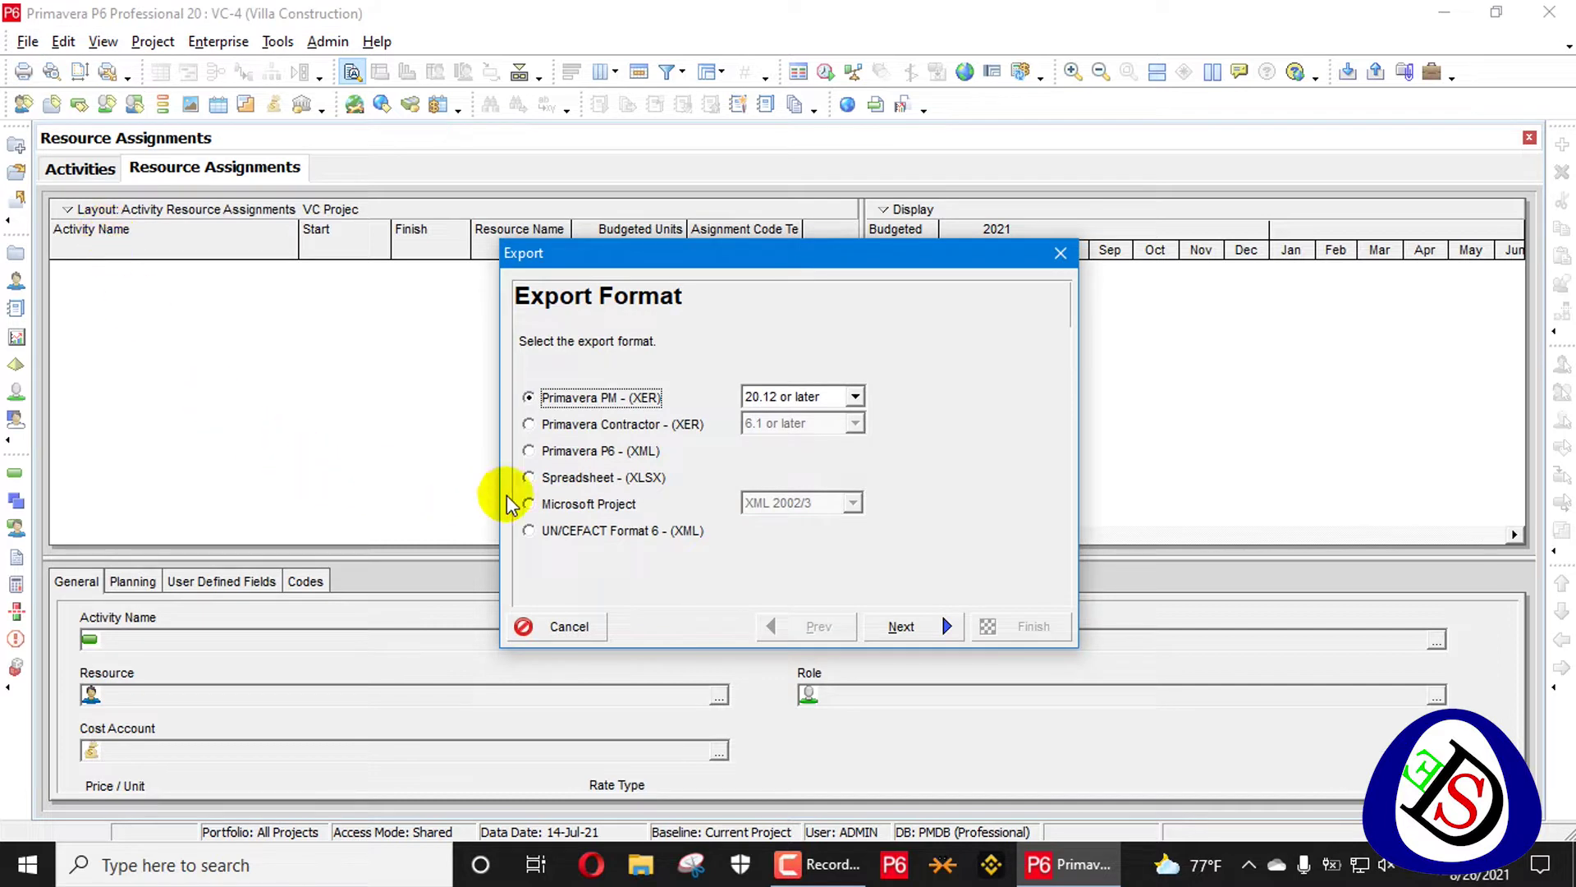
left_click(615, 477)
left_click(920, 627)
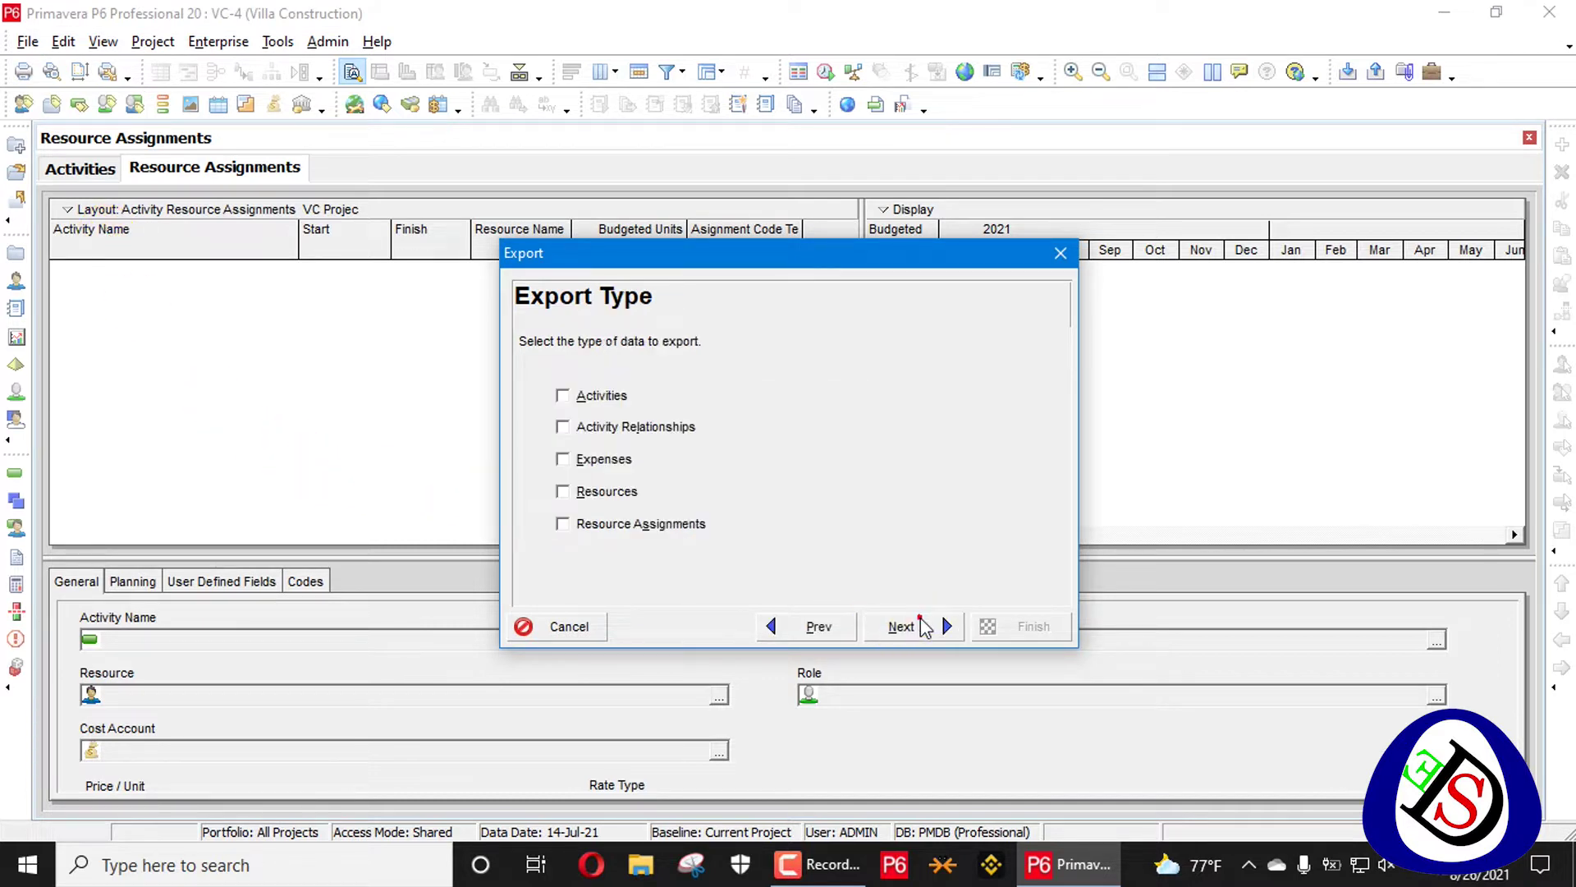
left_click(921, 626)
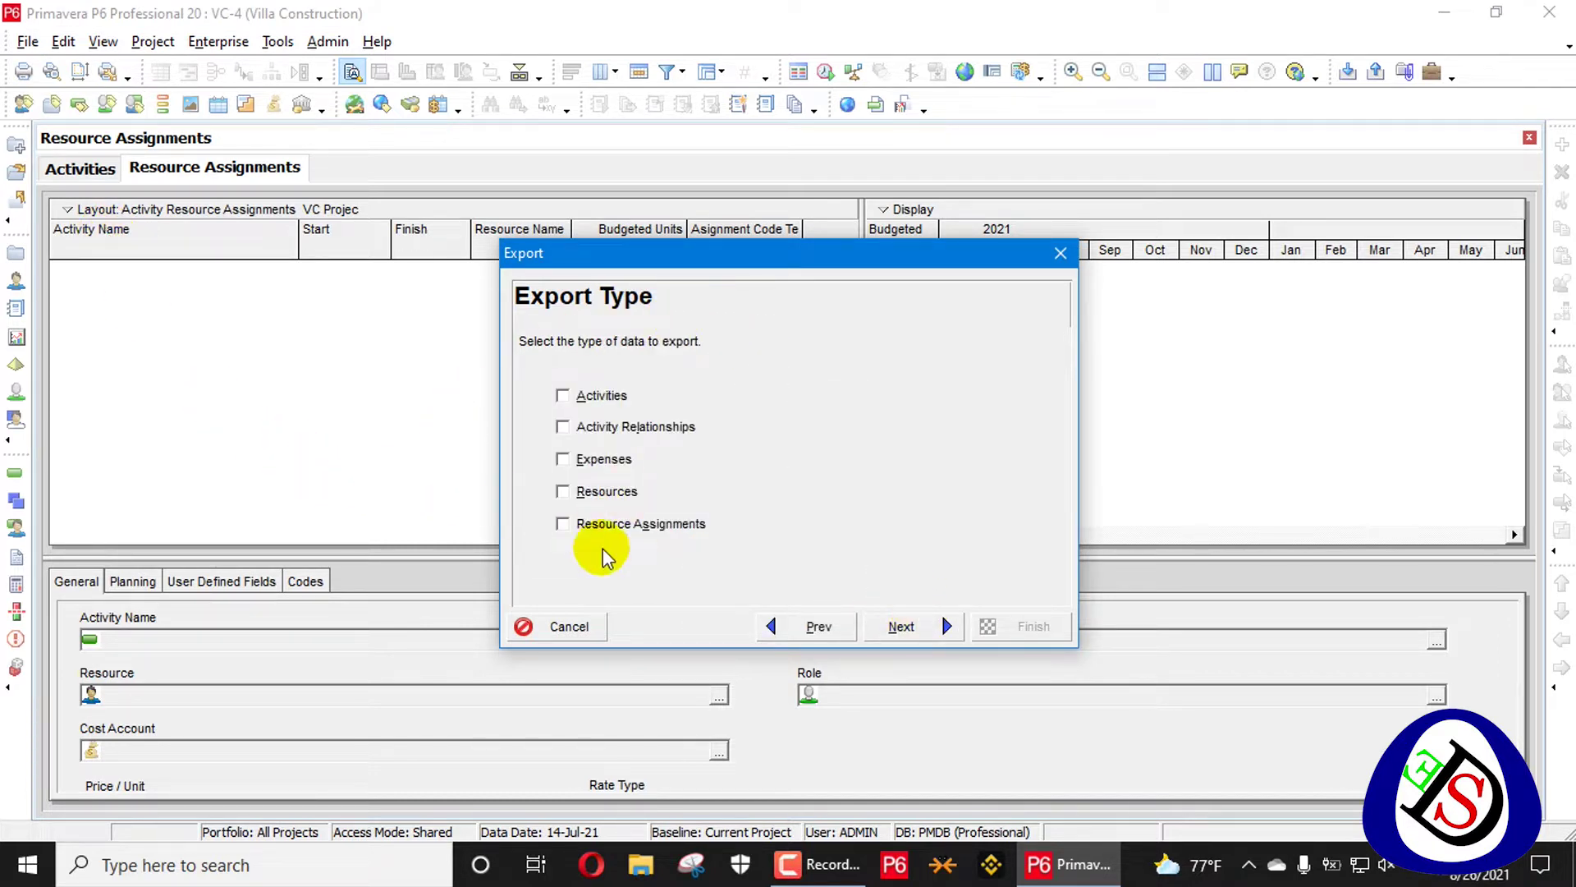
Choose Resource Assignments as the data type to export and include the VC-4 Villa Construction project
left_click(613, 529)
left_click(909, 626)
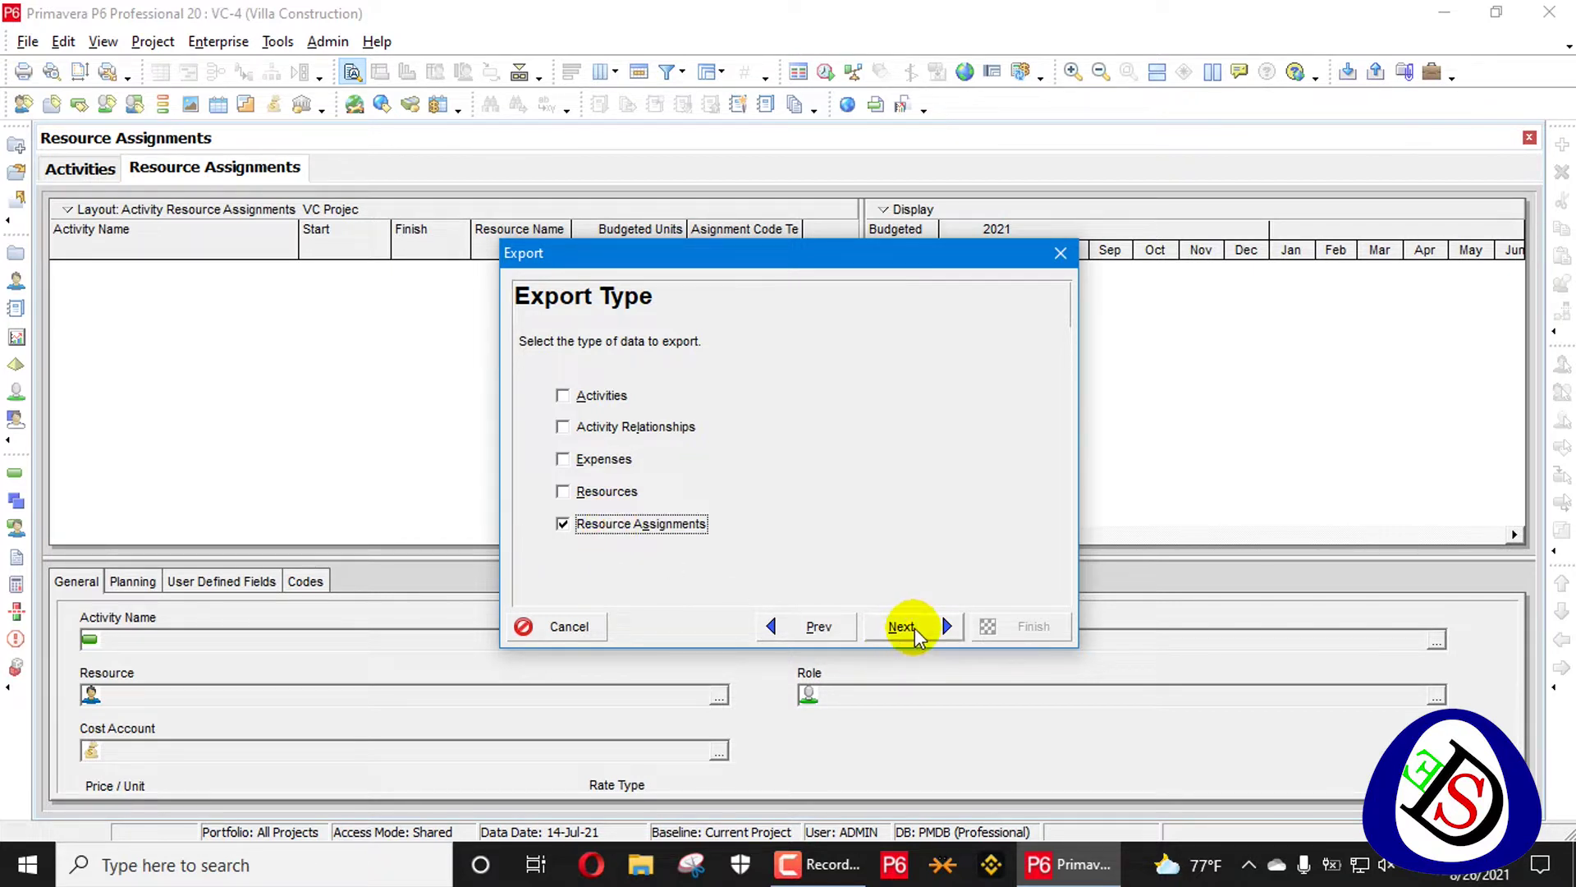
left_click(915, 627)
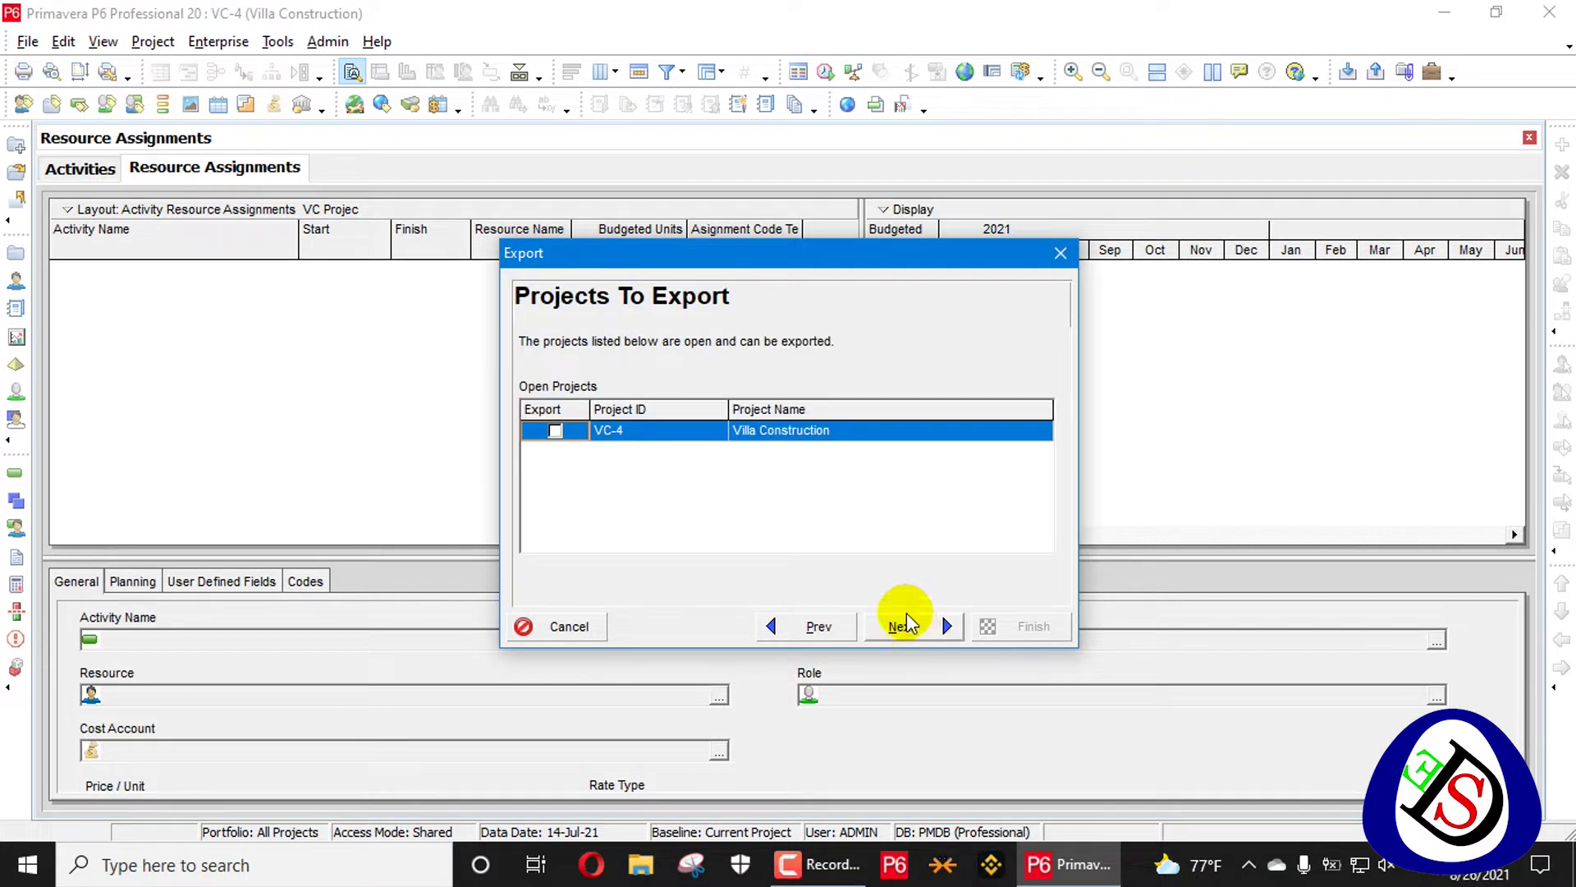
left_click(572, 434)
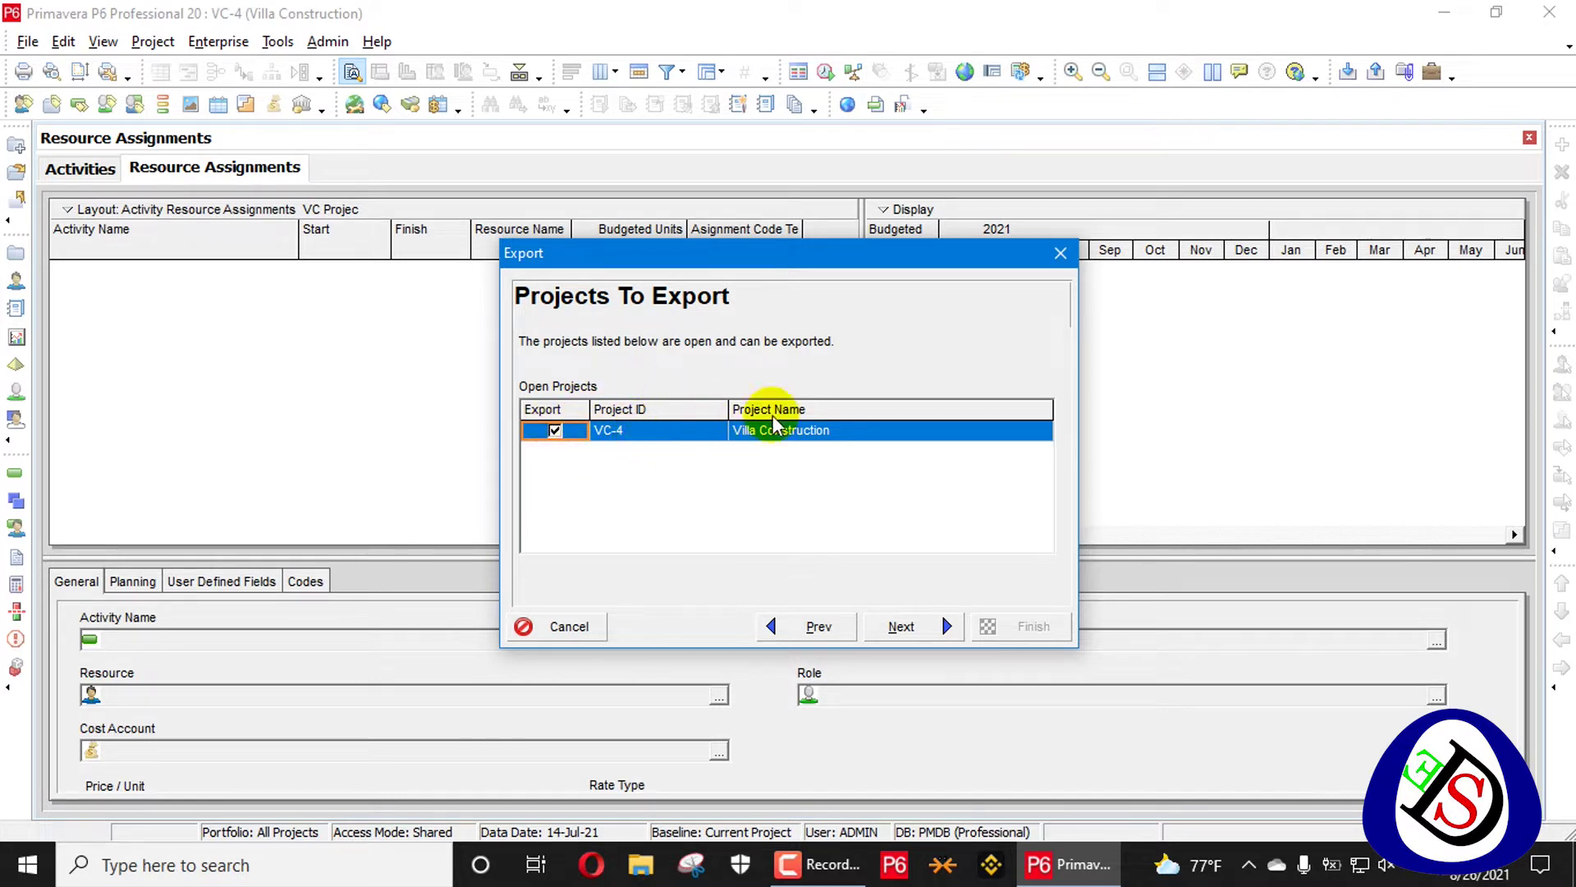
left_click(901, 629)
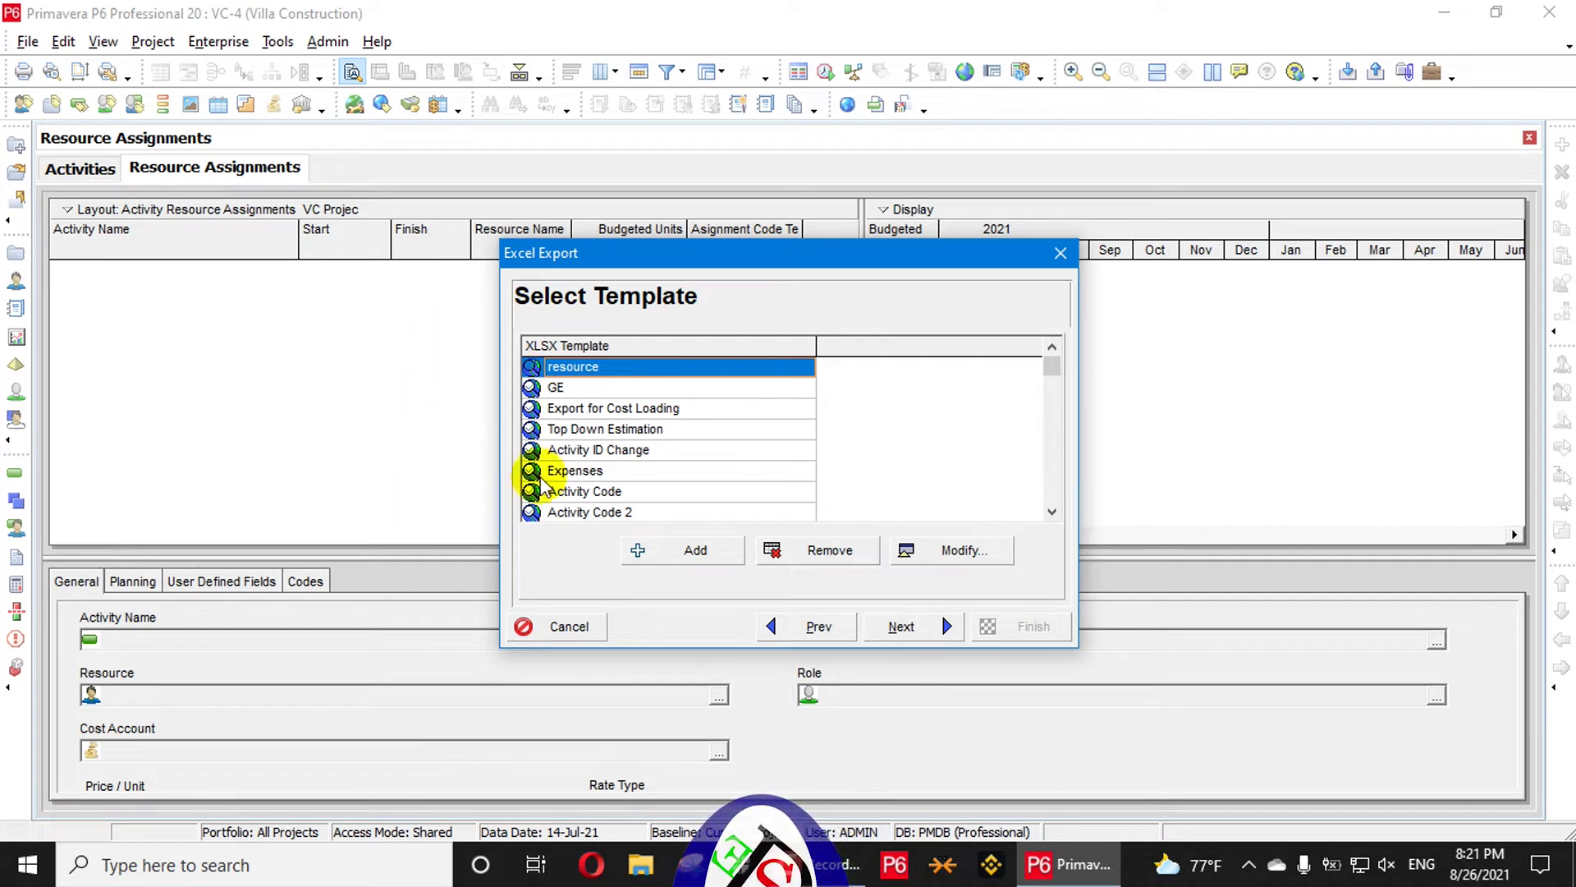
Select the existing Resource Assignment template for the export
left_click(599, 473)
scroll(599, 459, "down", 1)
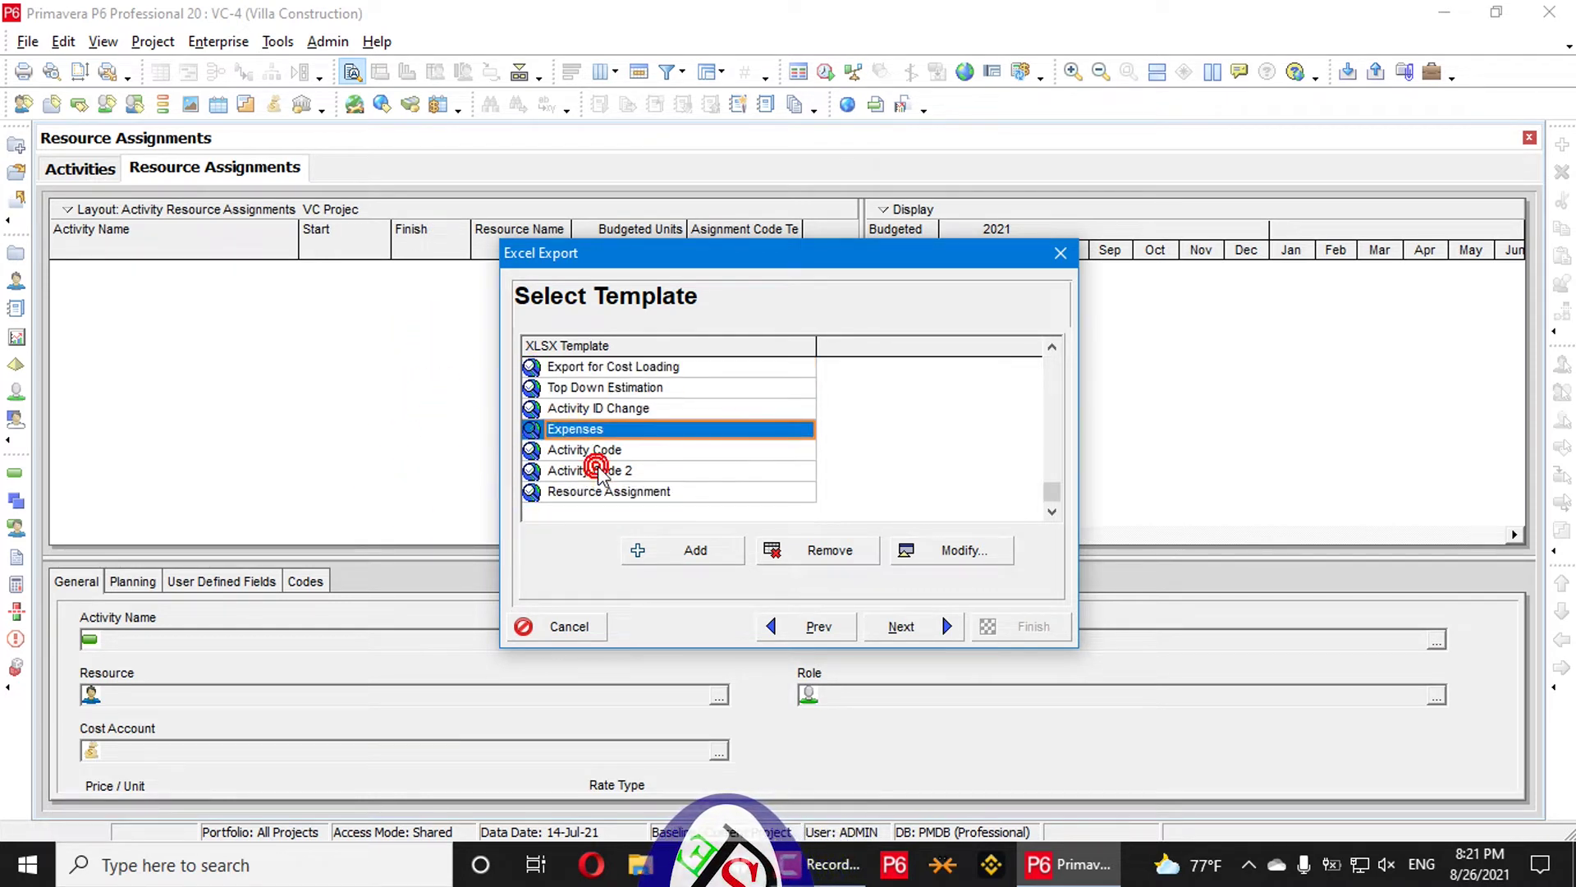
left_click(628, 493)
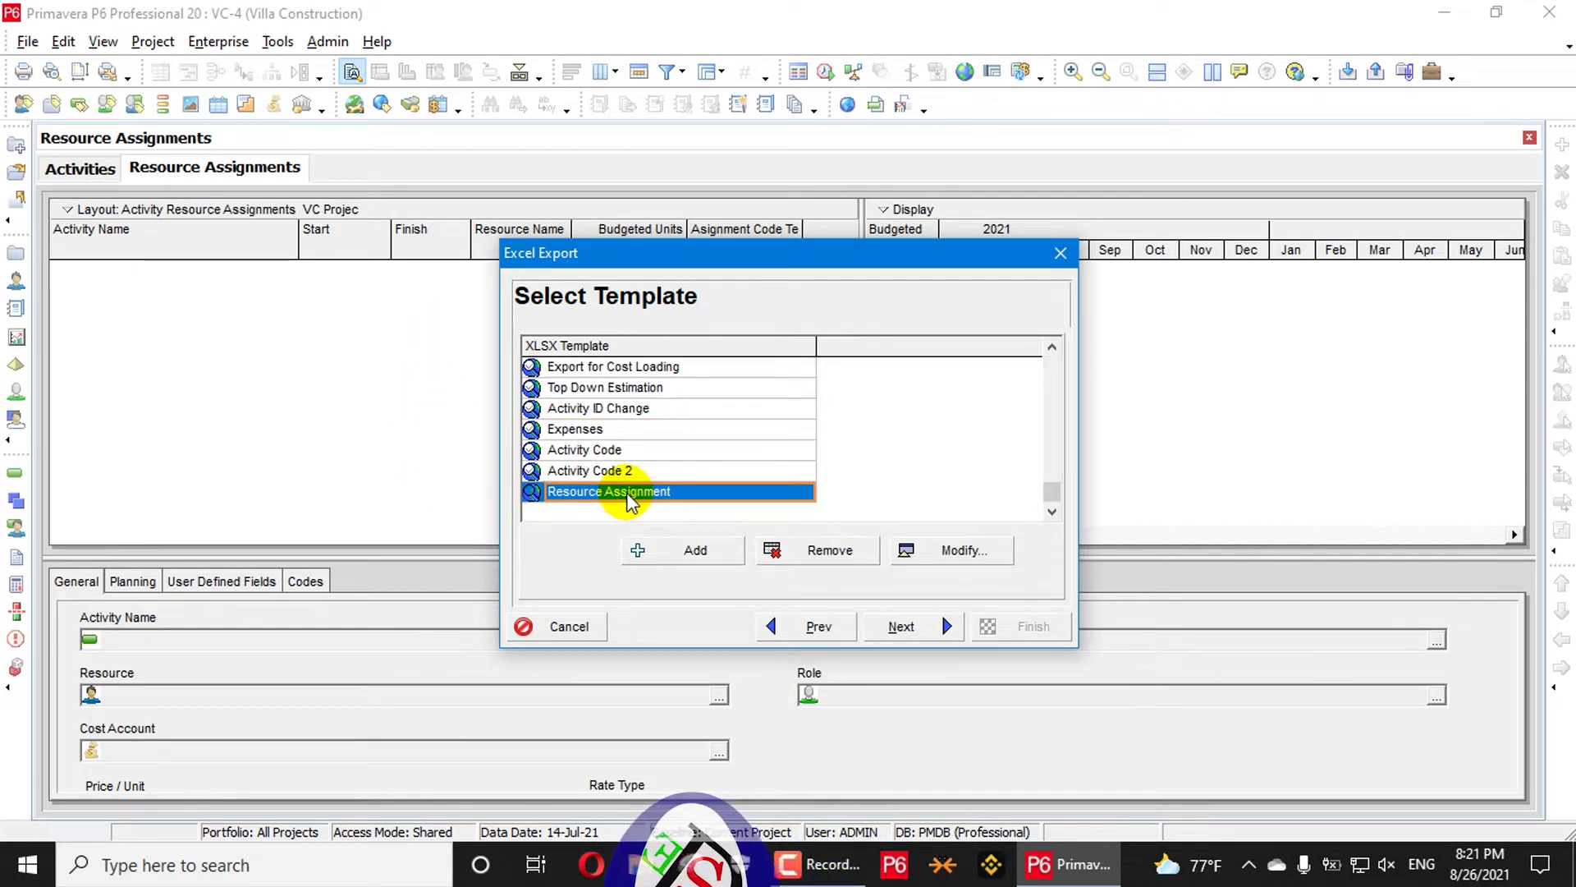
left_click(690, 550)
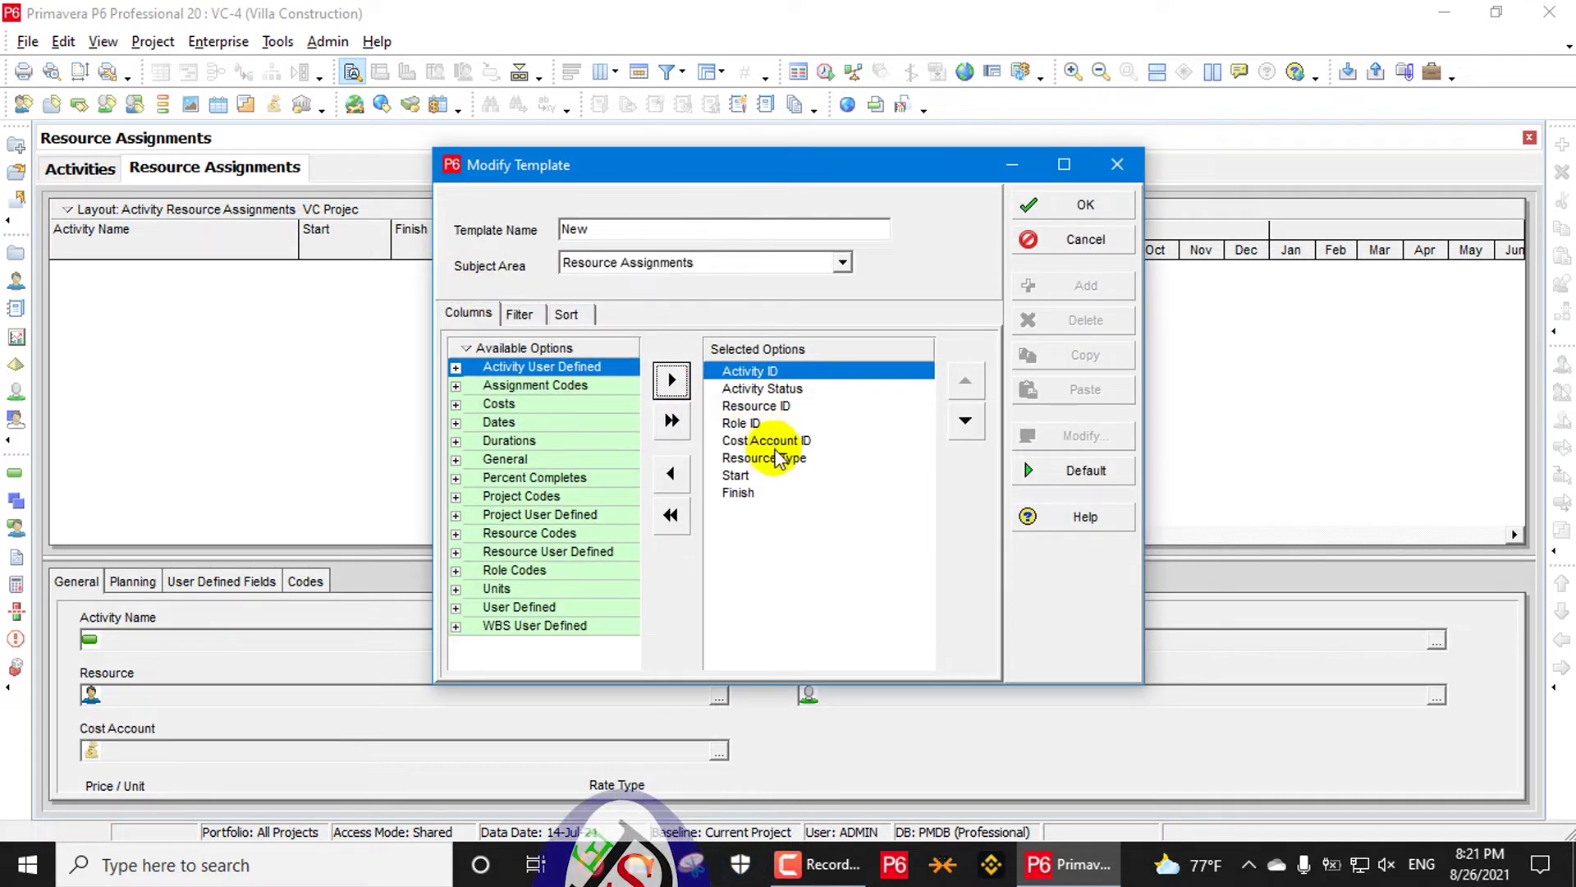
left_click(736, 475)
left_click(738, 492, "shift")
left_click(671, 473)
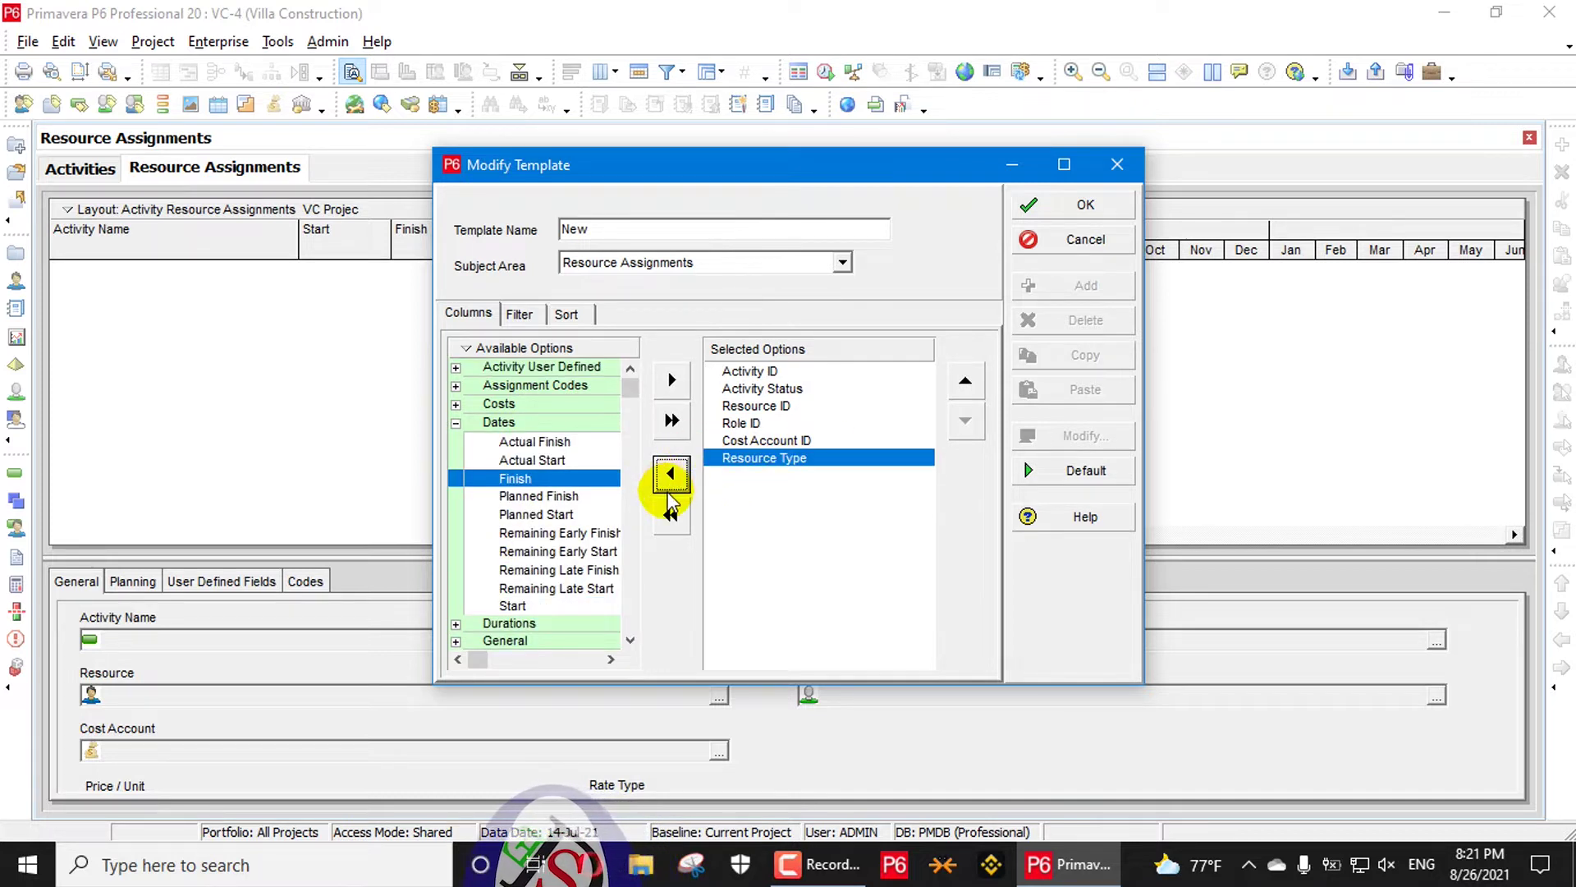
left_click(759, 424)
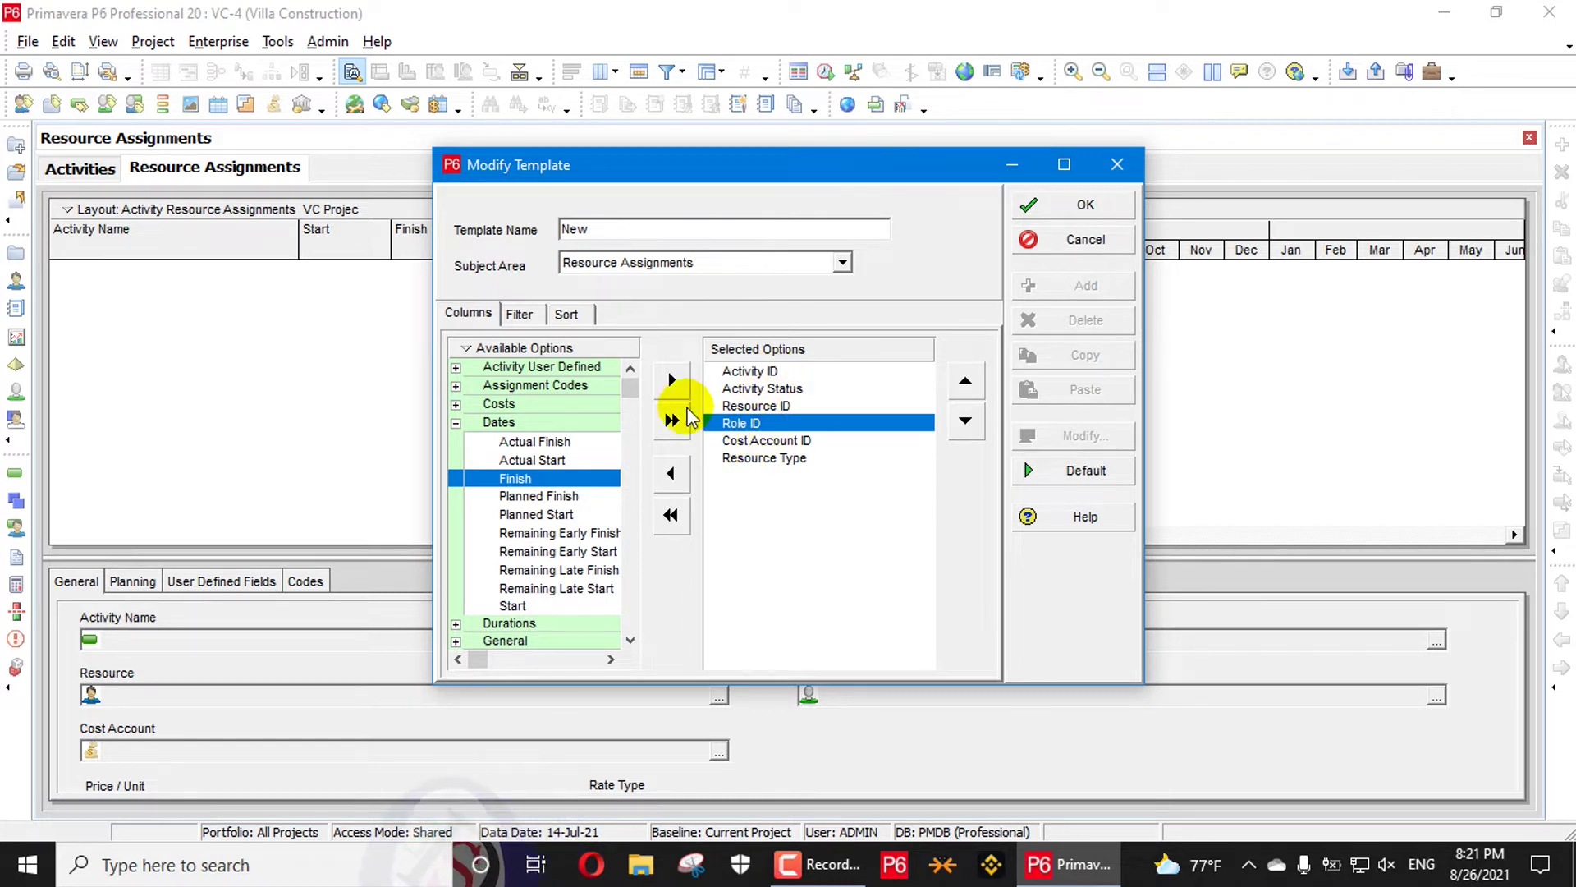
right_click(551, 355)
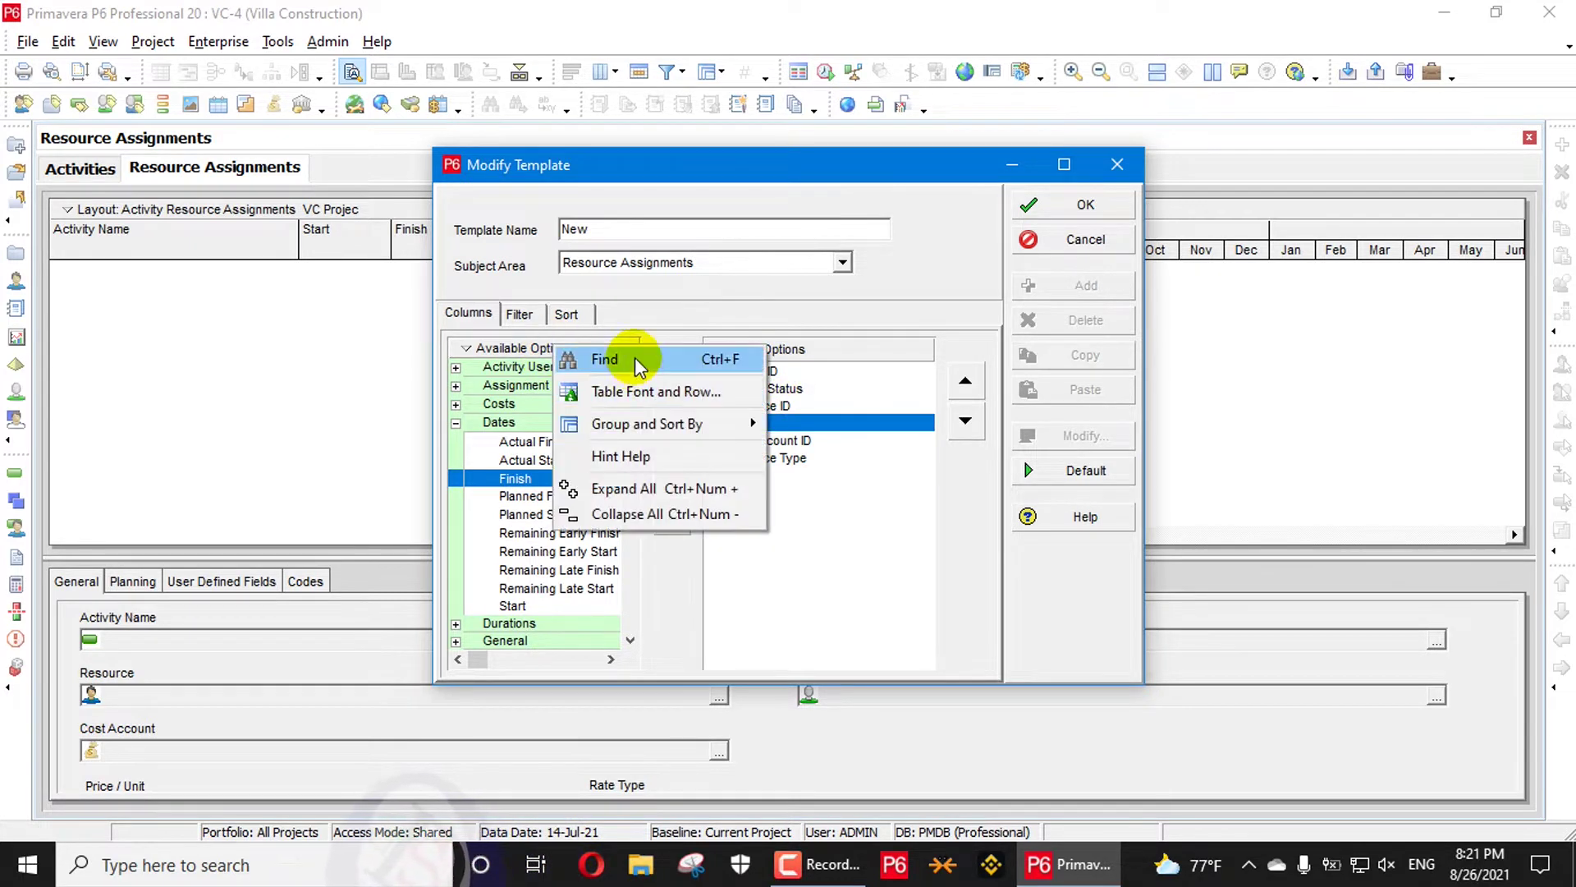
left_click(628, 358)
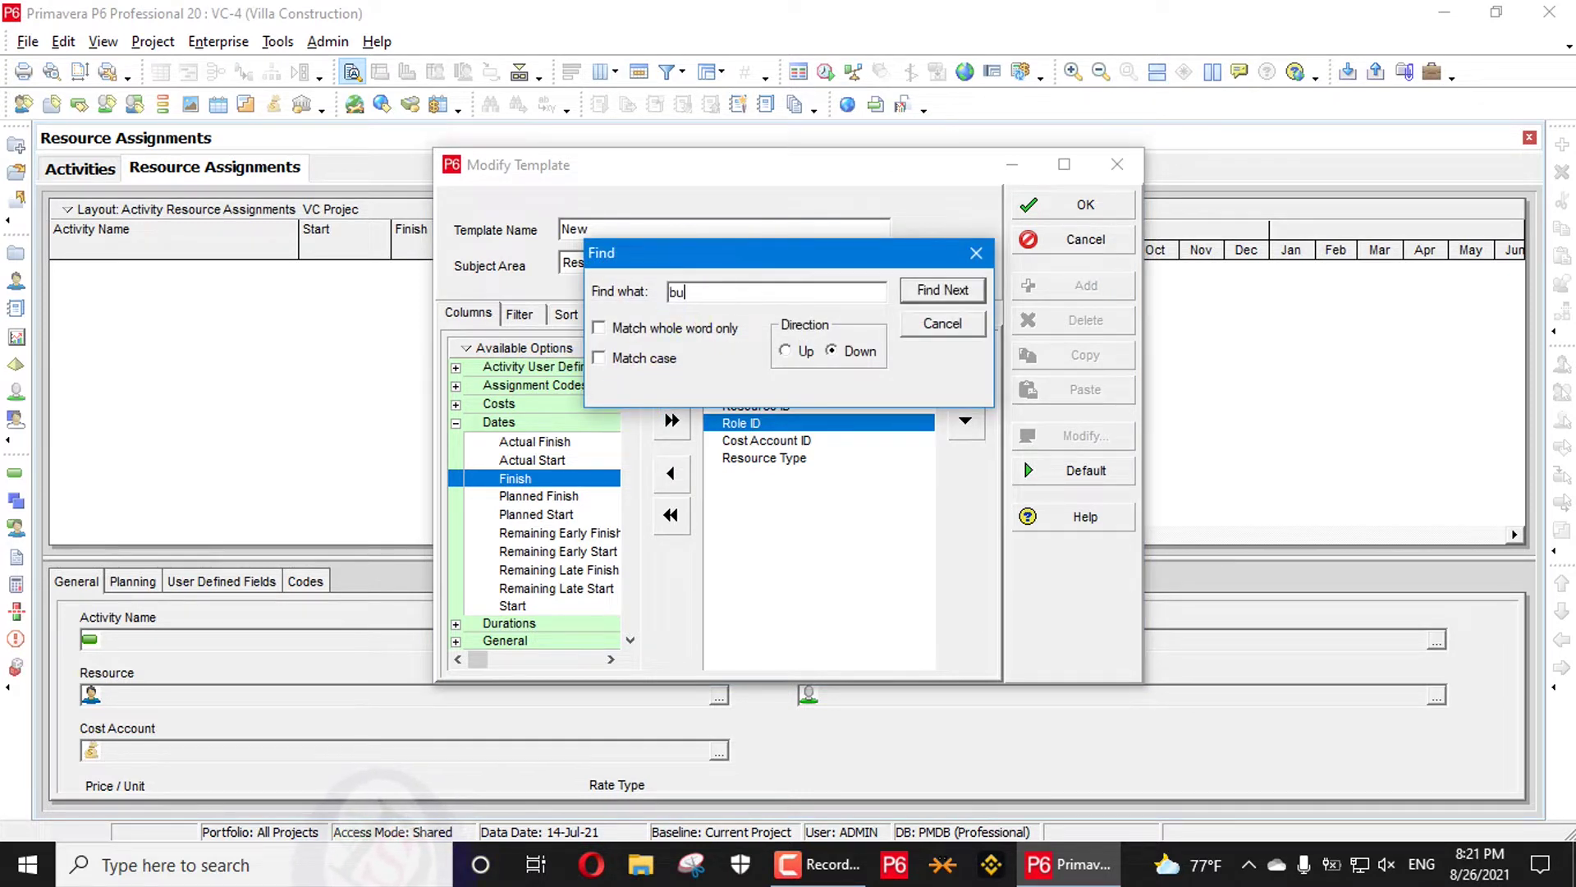
left_click(973, 259)
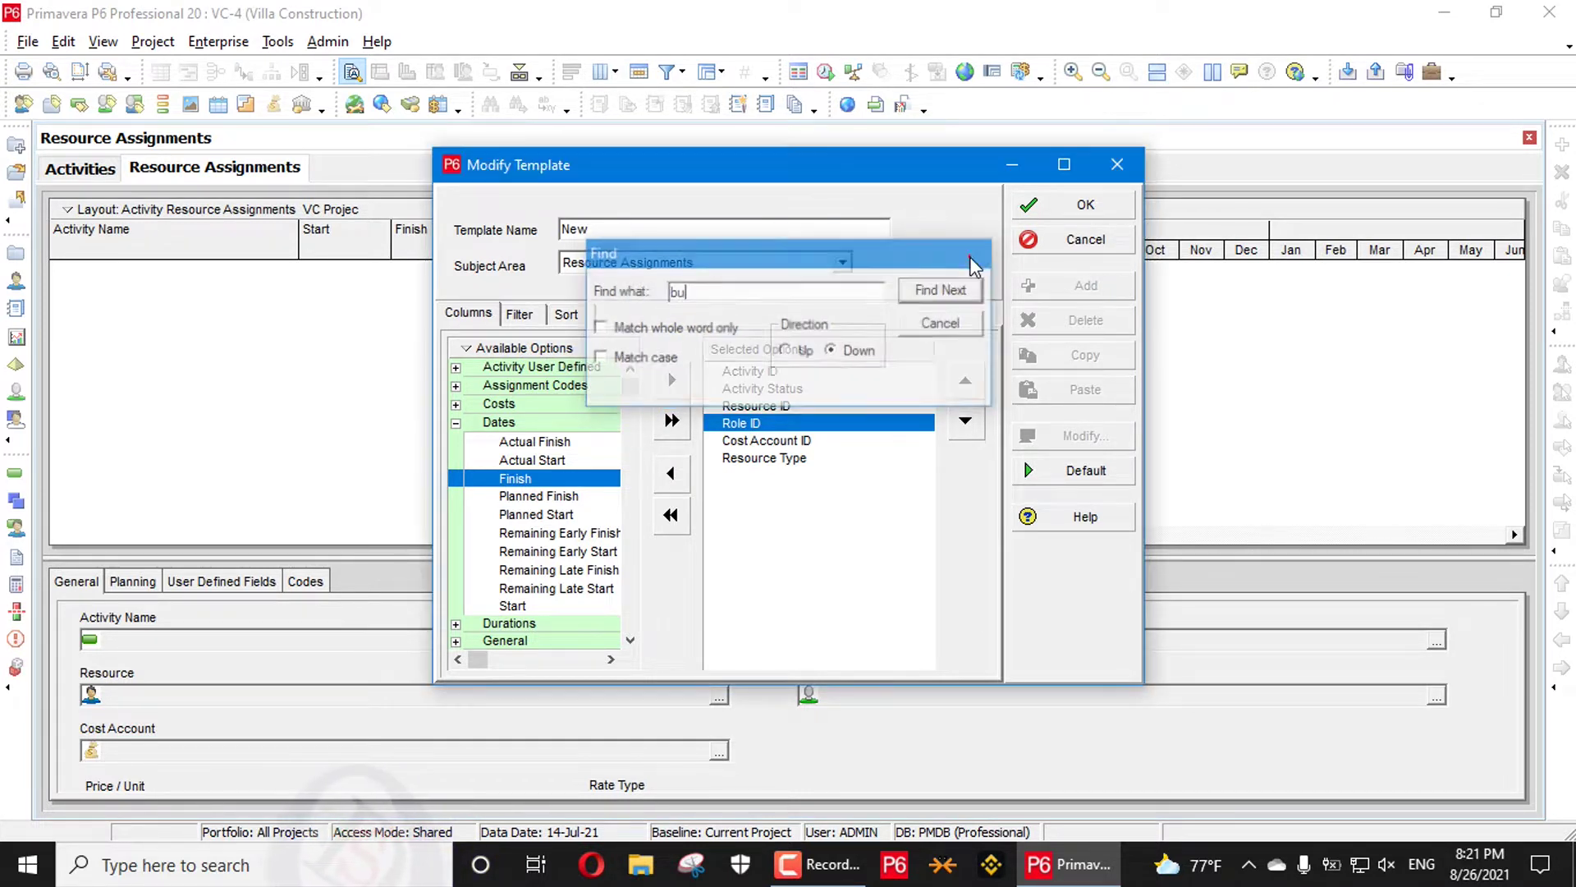
left_click(1067, 239)
left_click(723, 470)
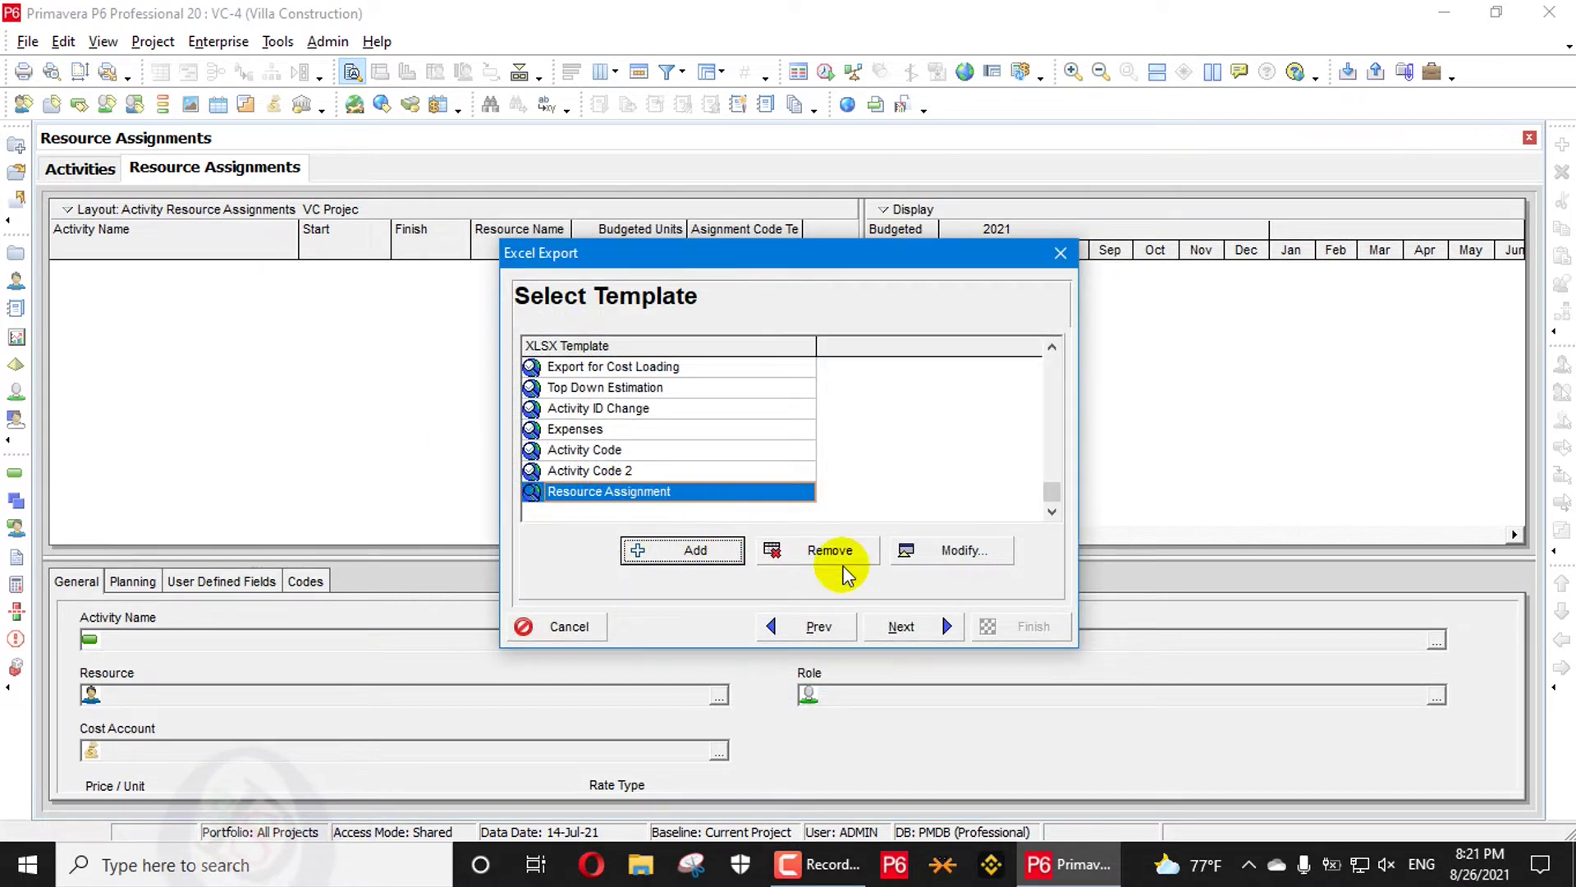
Review the selected columns of the Resource Assignment template, try to remove Activity Status, and accept the template
left_click(916, 537)
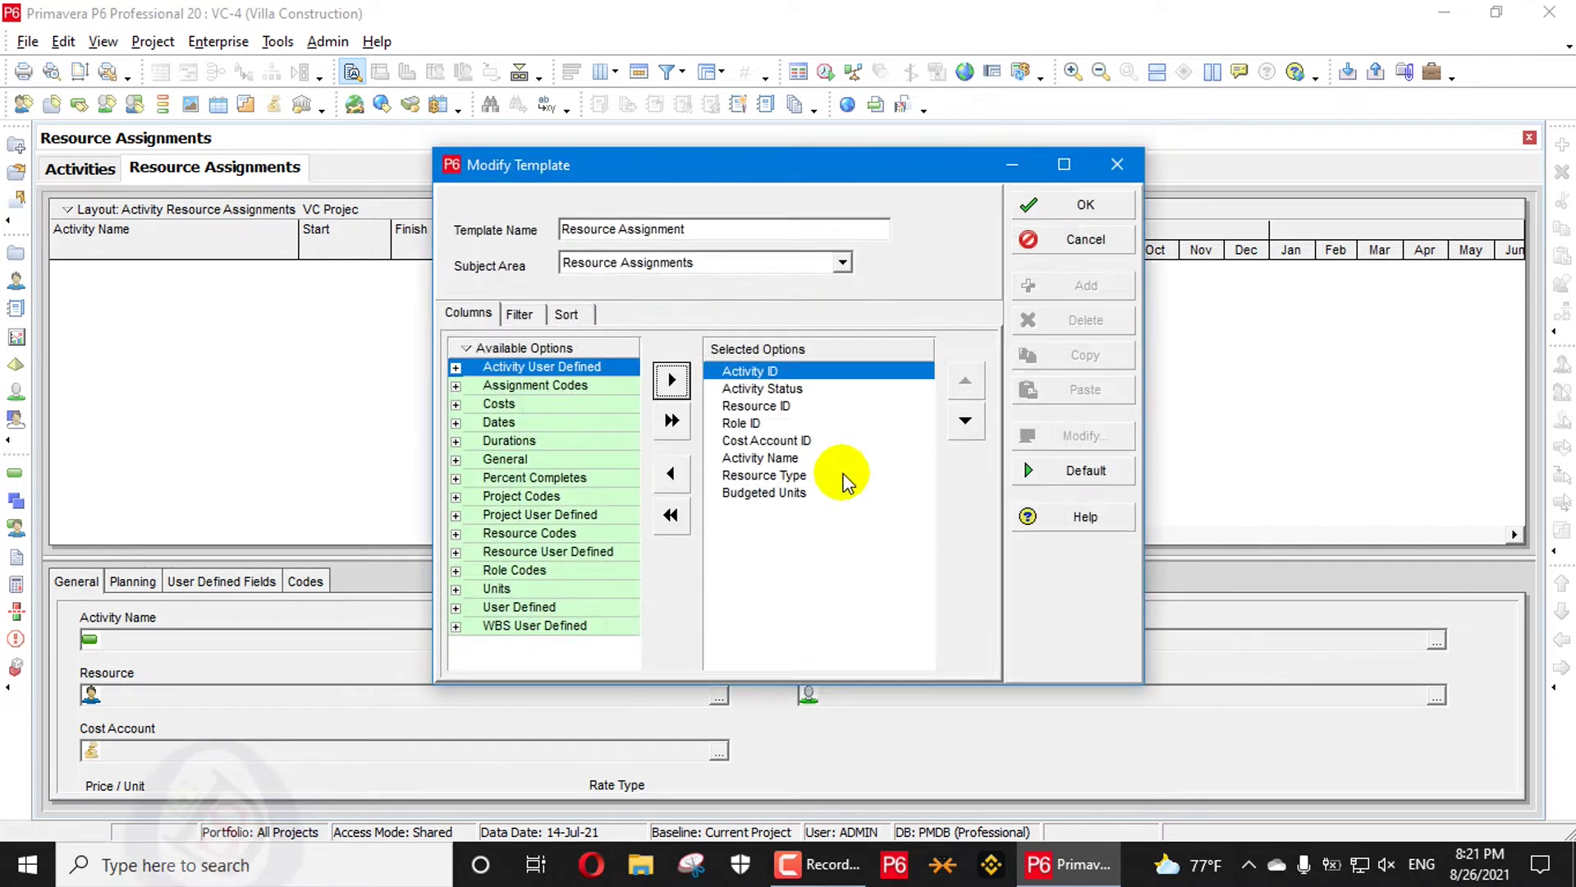
left_click(790, 497)
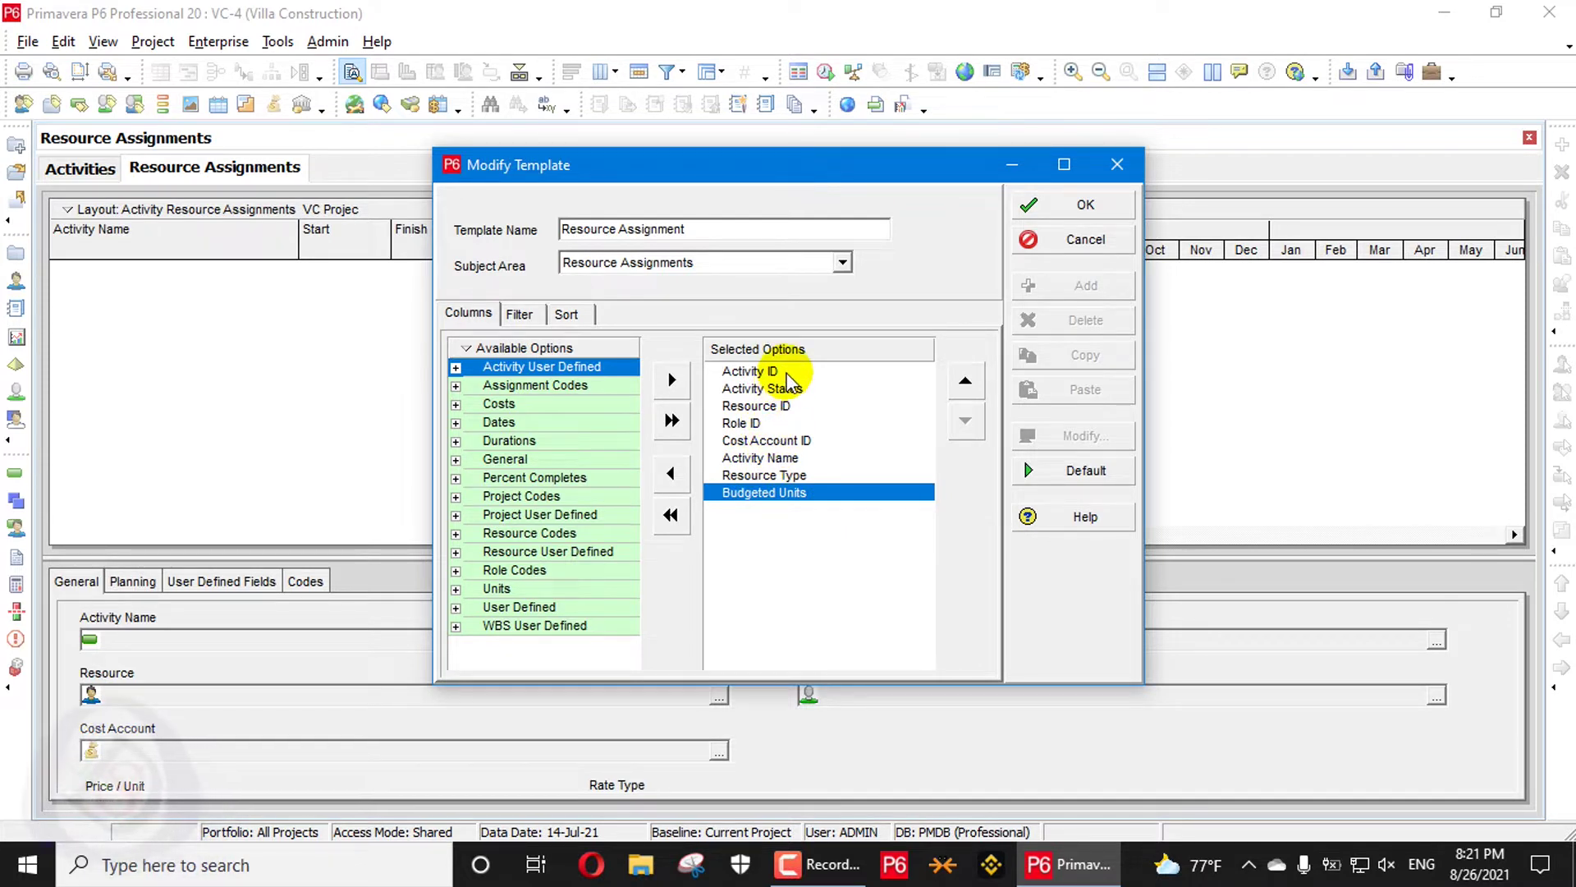
left_click(777, 425)
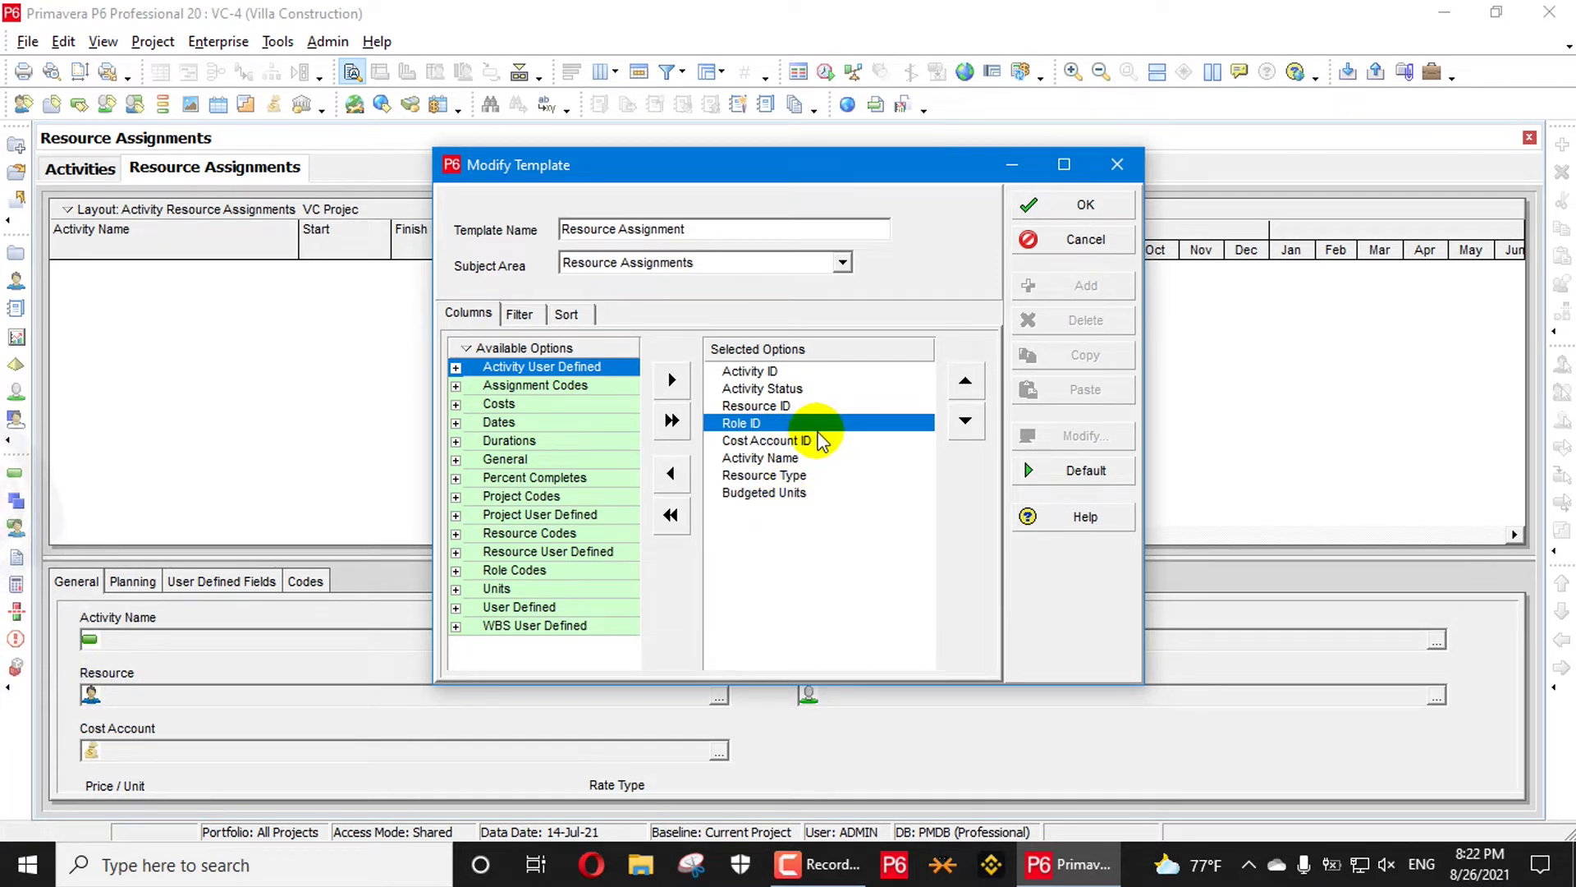
left_click(797, 389)
left_click(672, 477)
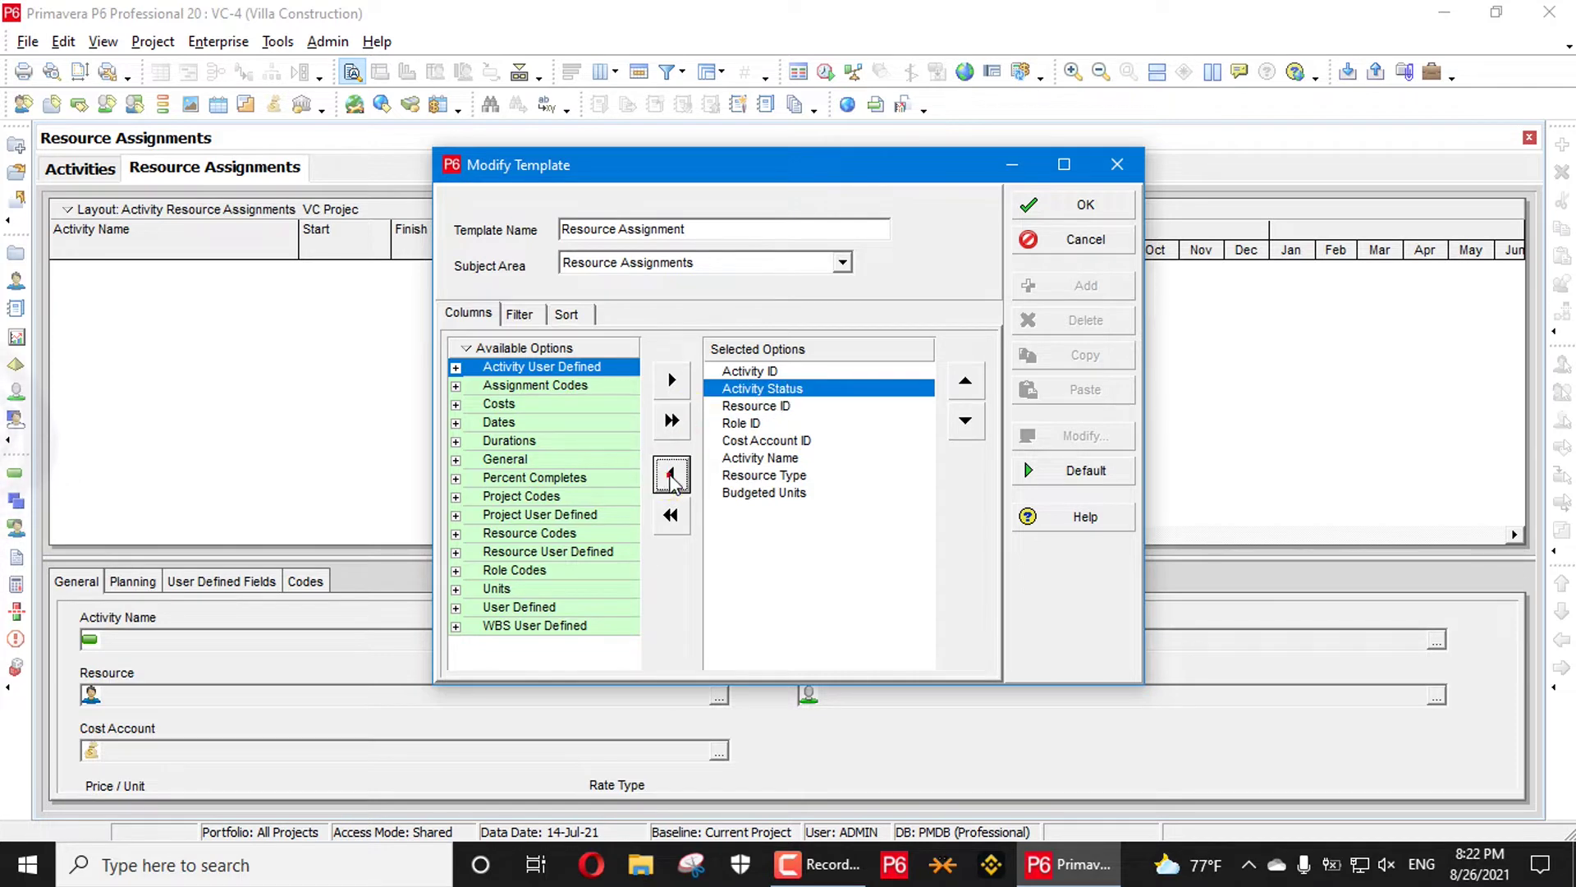
left_click(1059, 205)
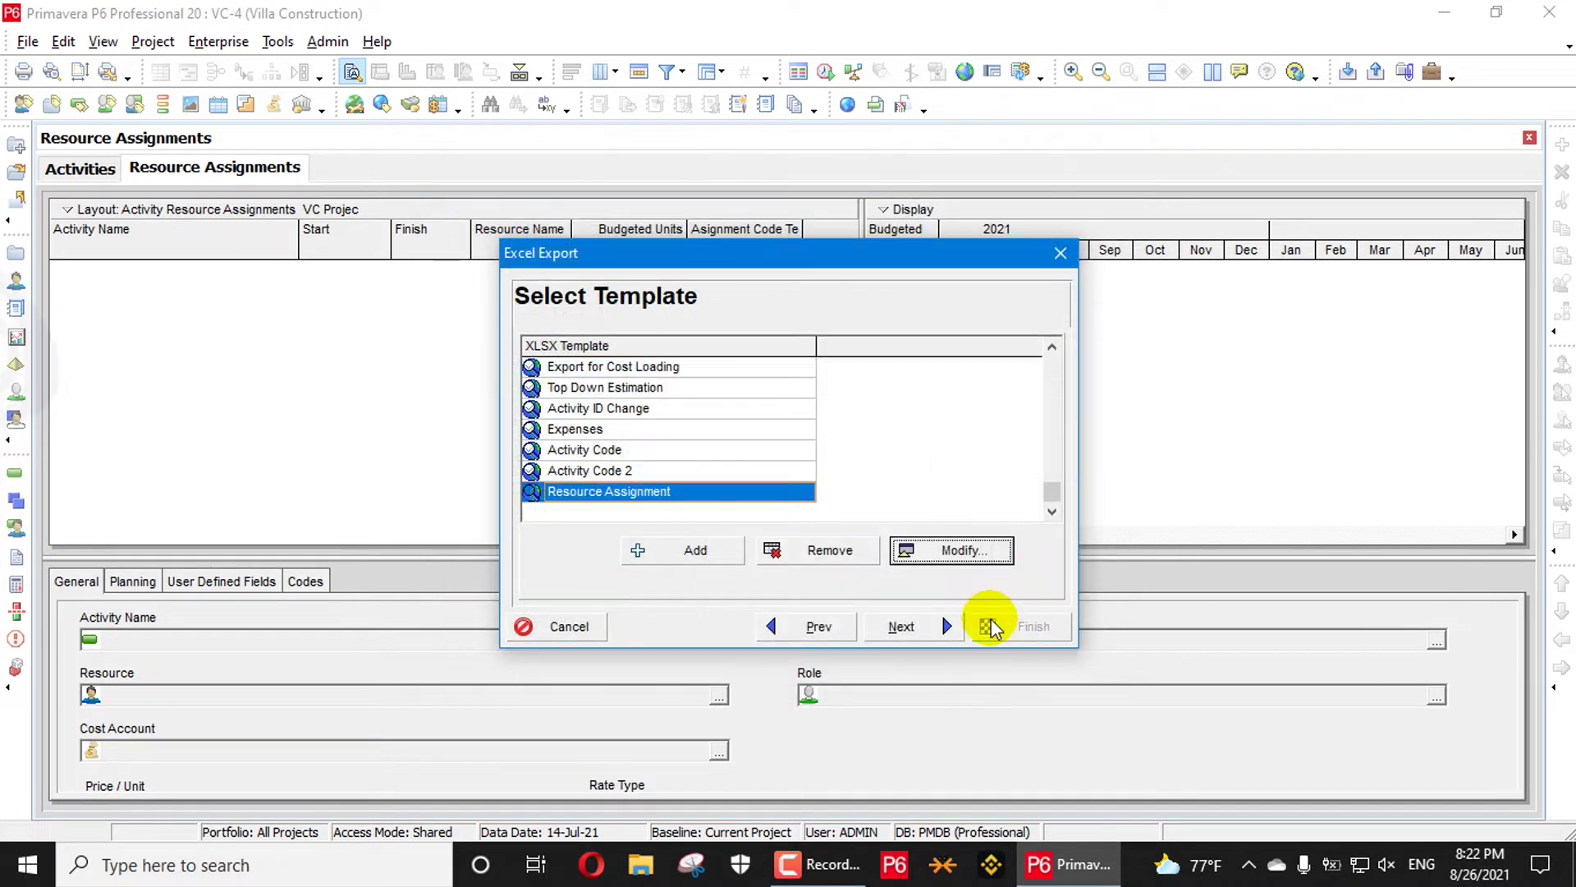
Export the VC-4 resource assignments to the desktop file VC-4-Activity Resource Assignments.xlsx and close the export result
left_click(885, 632)
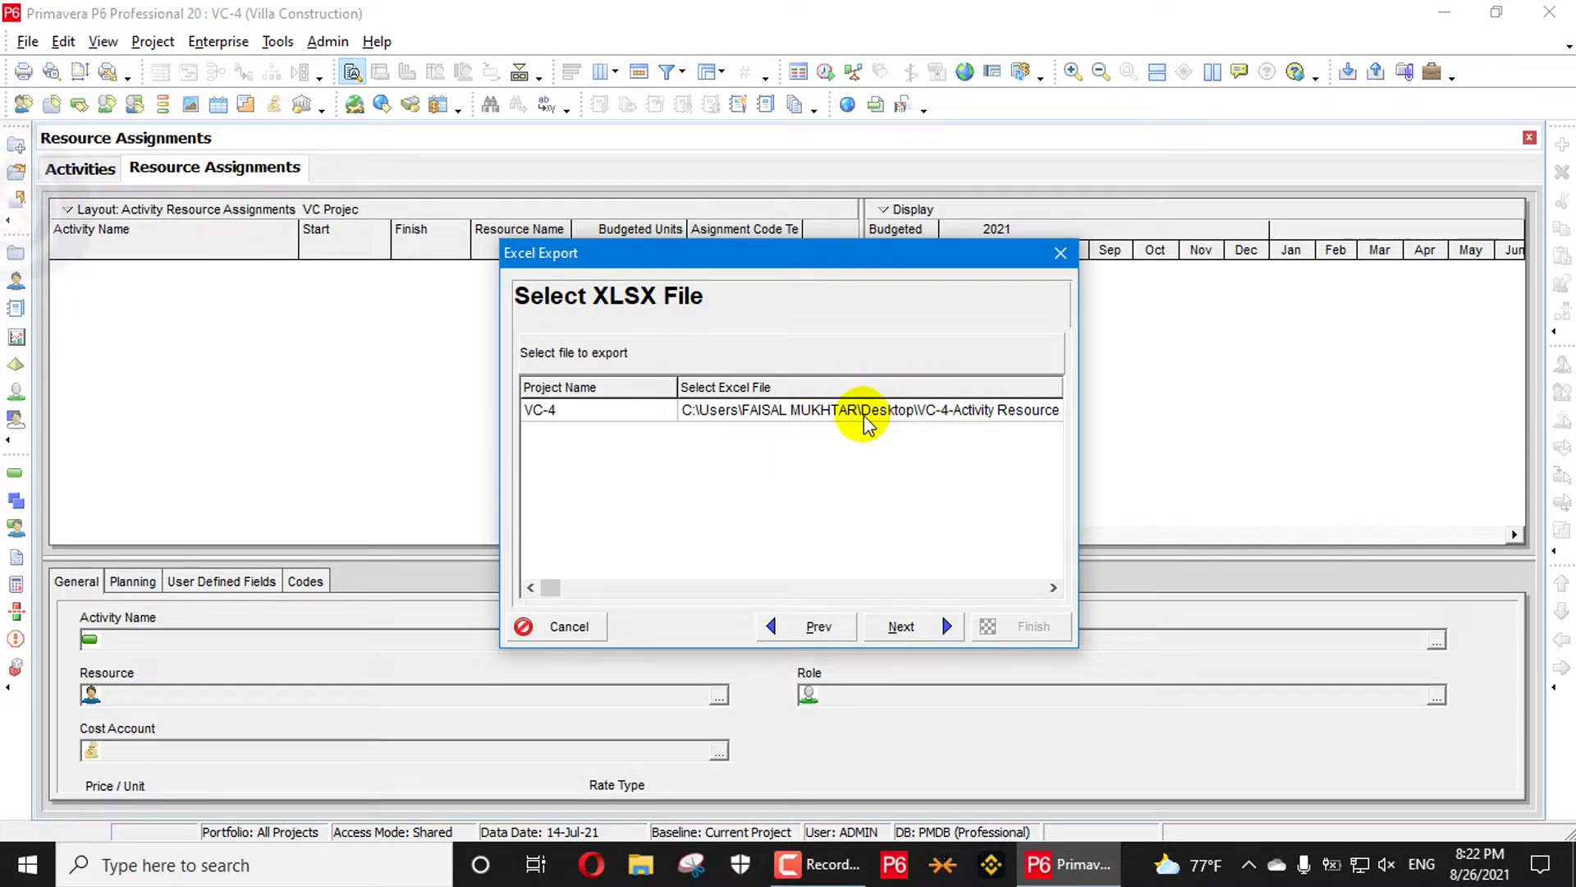
left_click(901, 627)
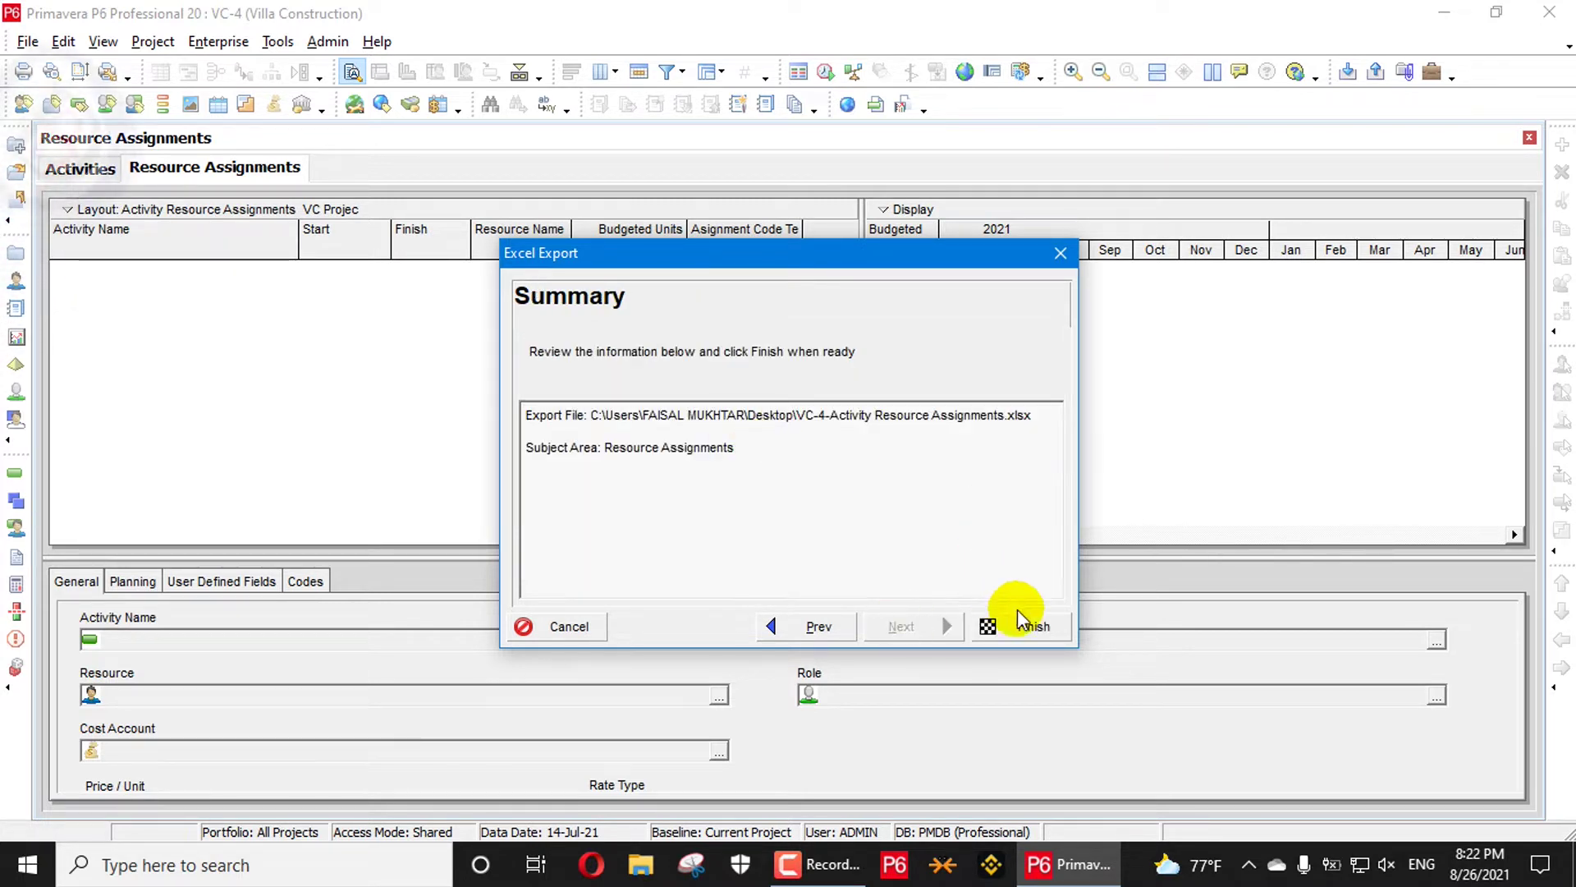
left_click(1030, 631)
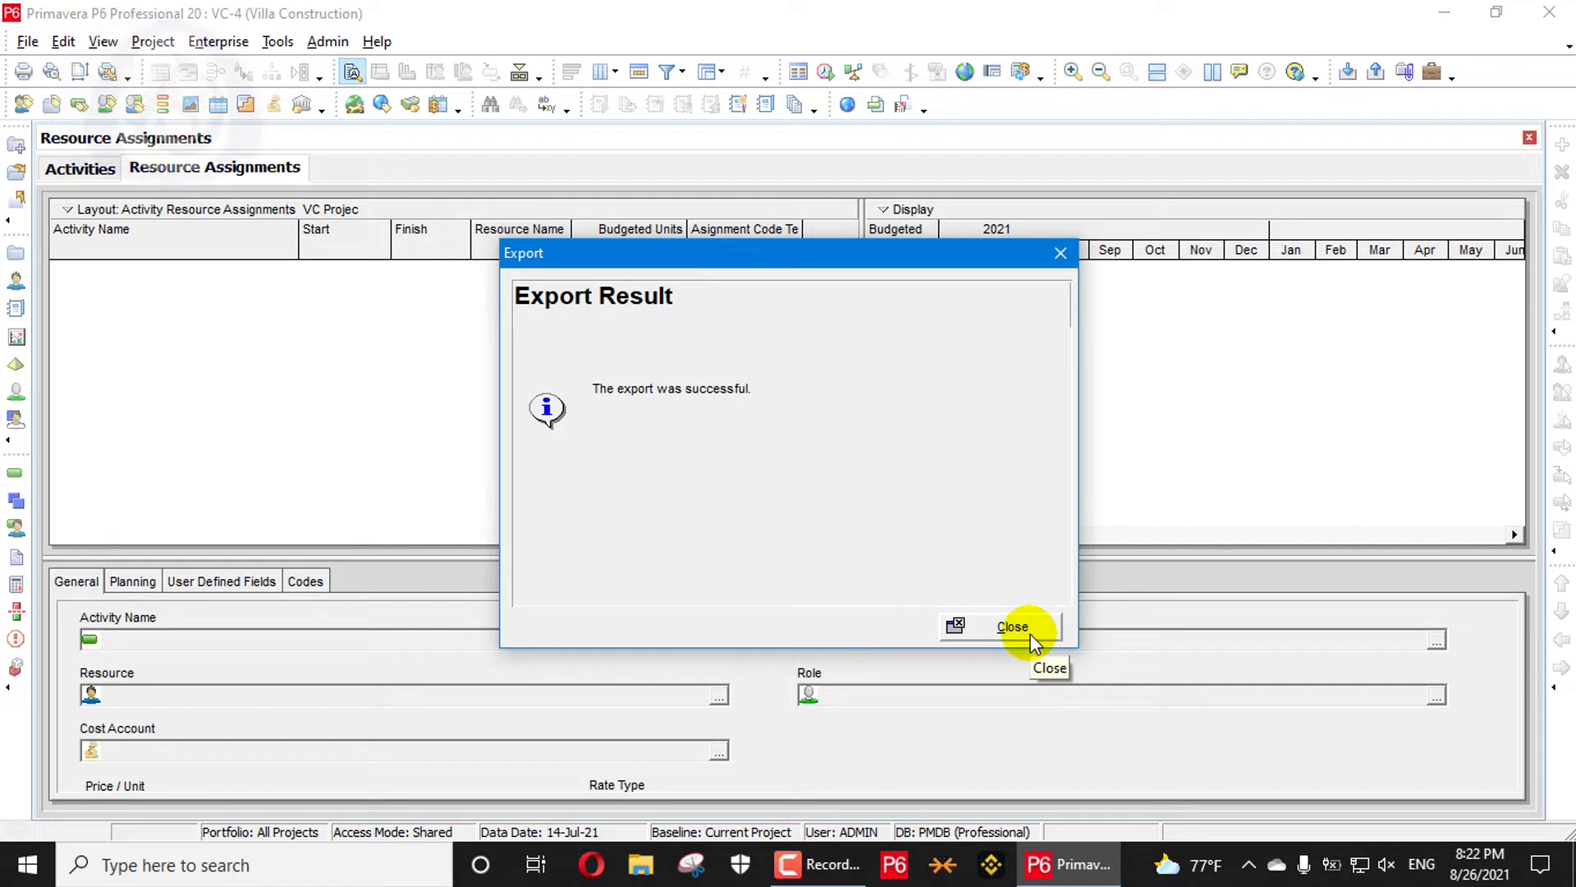
left_click(1030, 639)
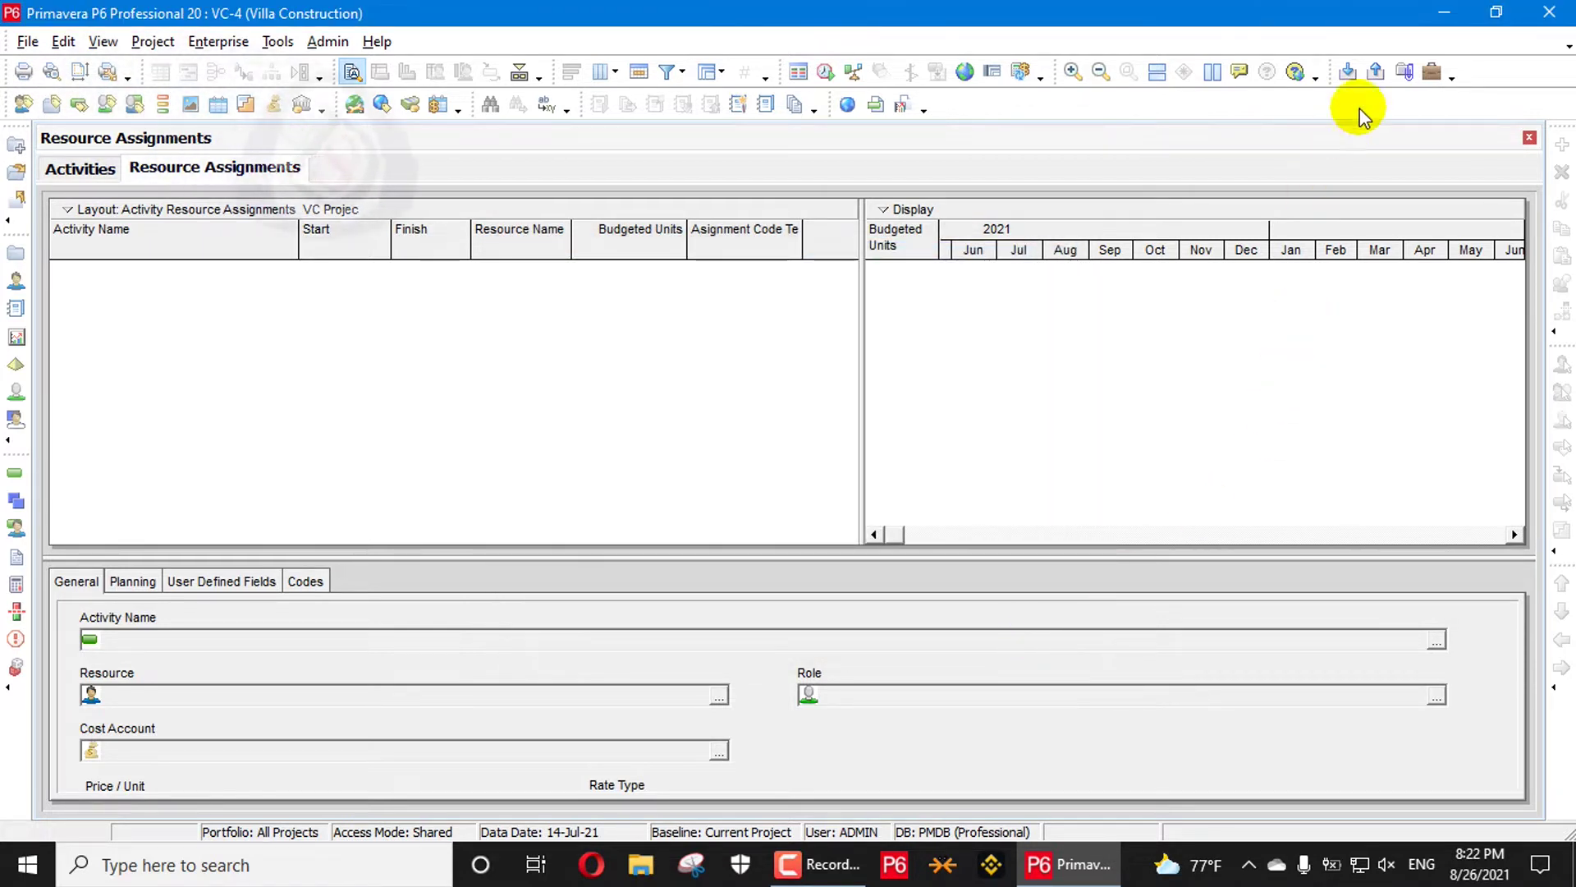
Switch to the desktop and open the exported VC-4-Activity Resource Assignments workbook in a maximized Excel window
left_click(1441, 16)
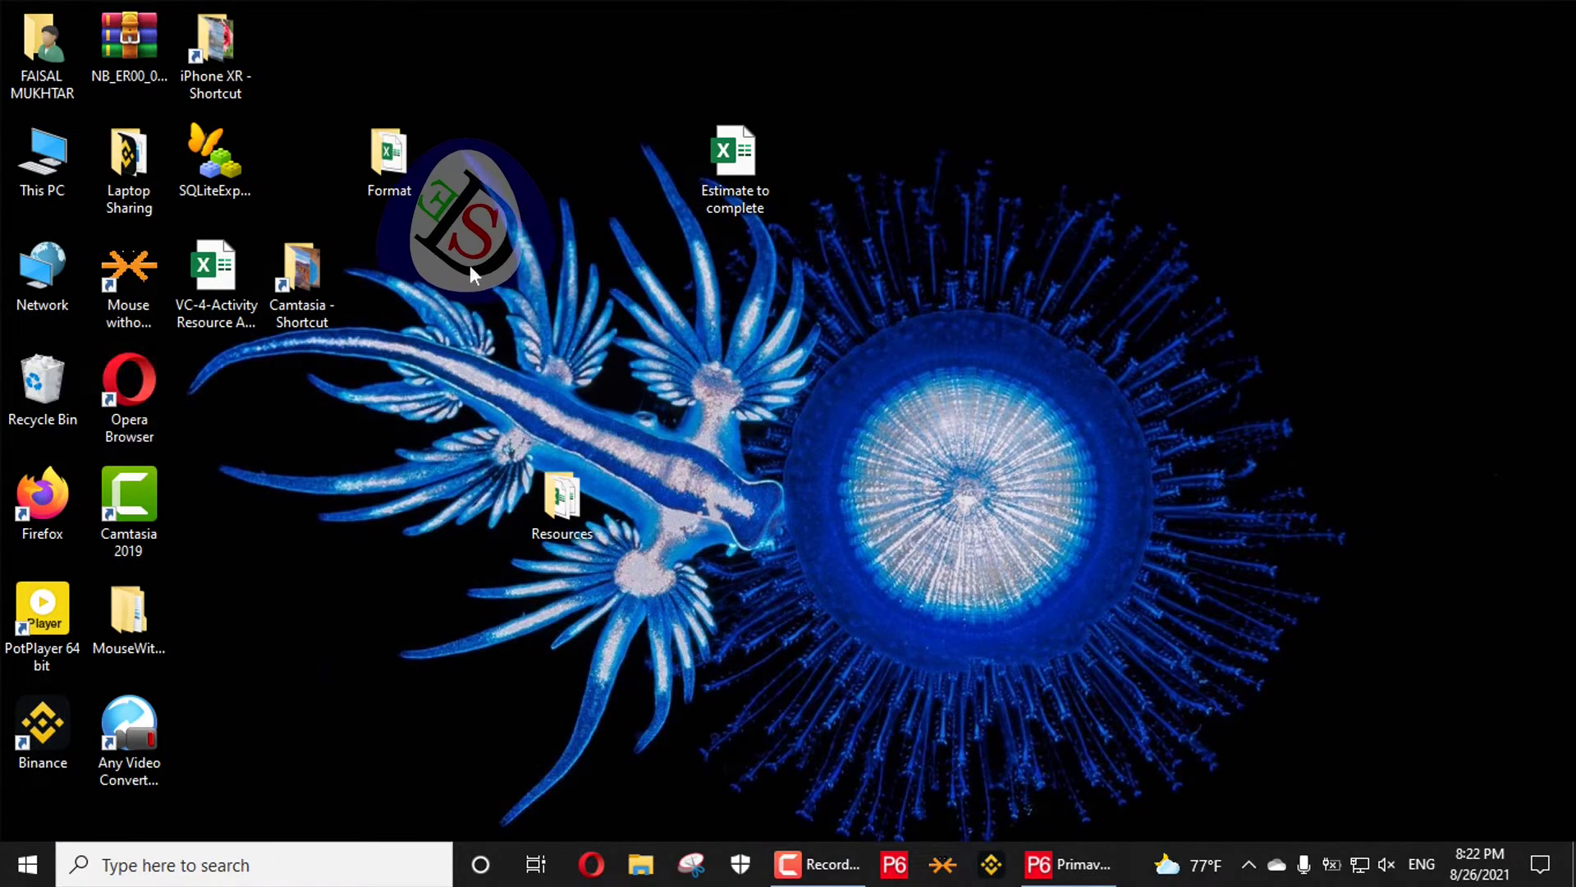
left_click(216, 275)
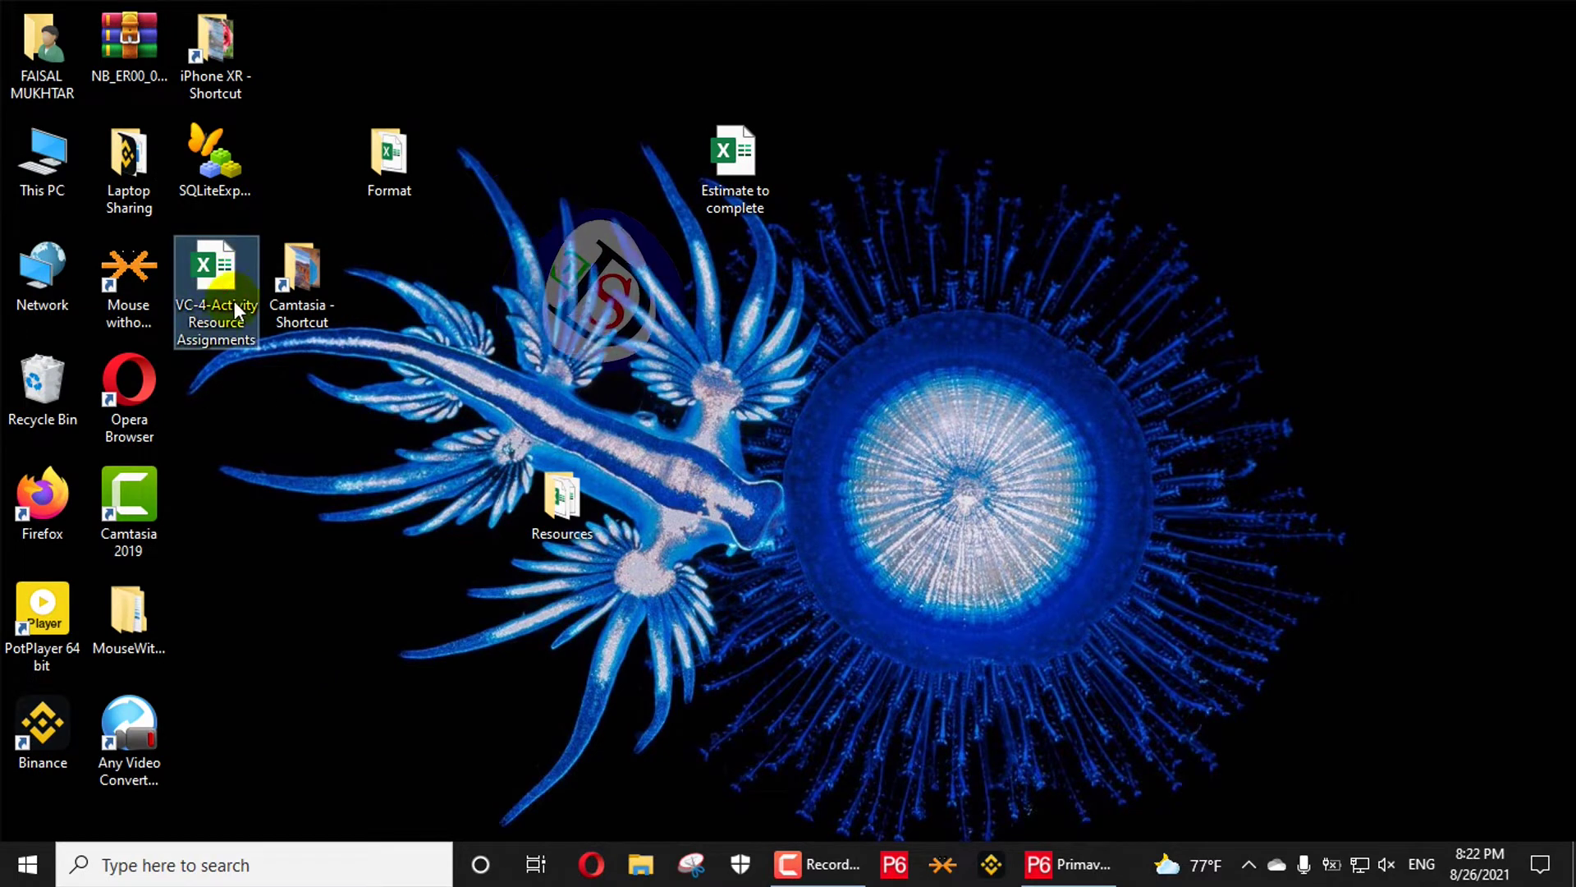
double_click(214, 305)
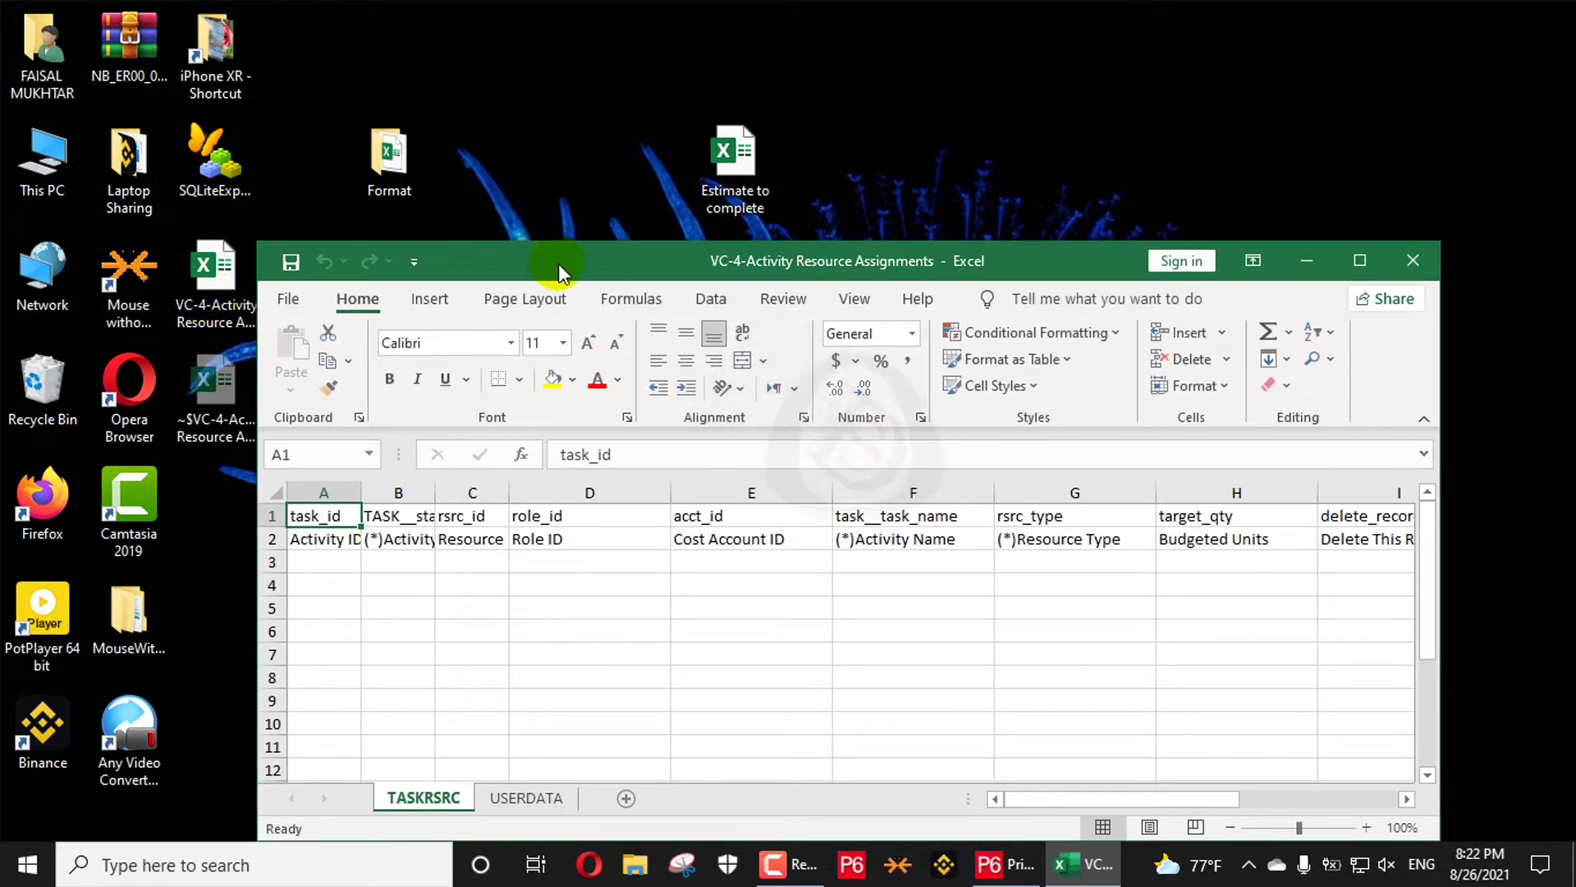
left_click(1356, 260)
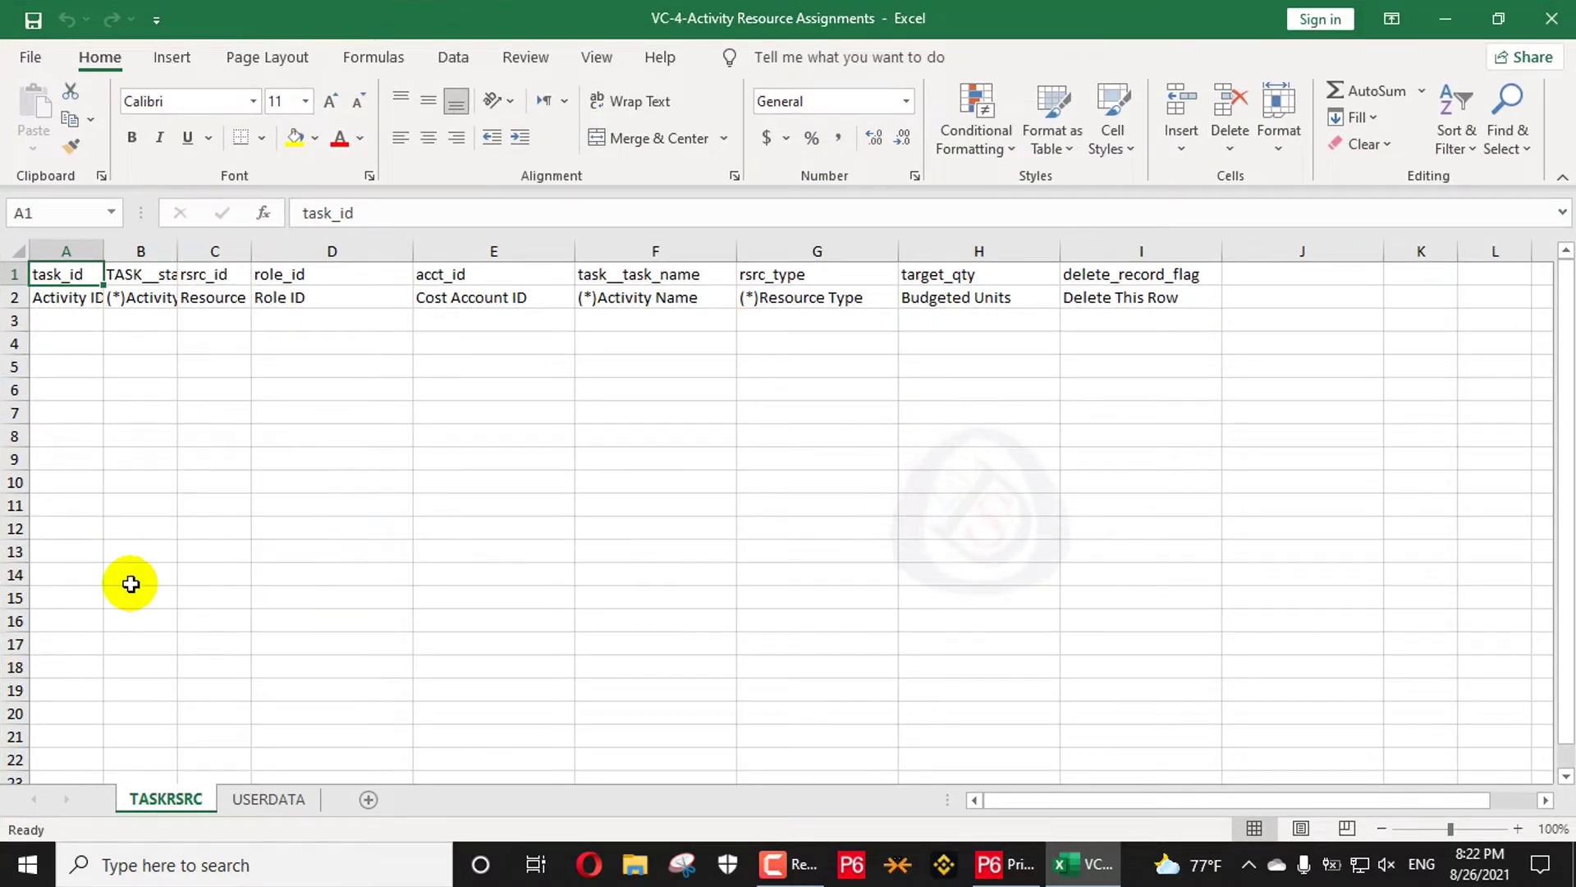
Check the USERDATA sheet, return to TASKRSRC, and compare it with the Resource Assignments view in Primavera P6
left_click(261, 800)
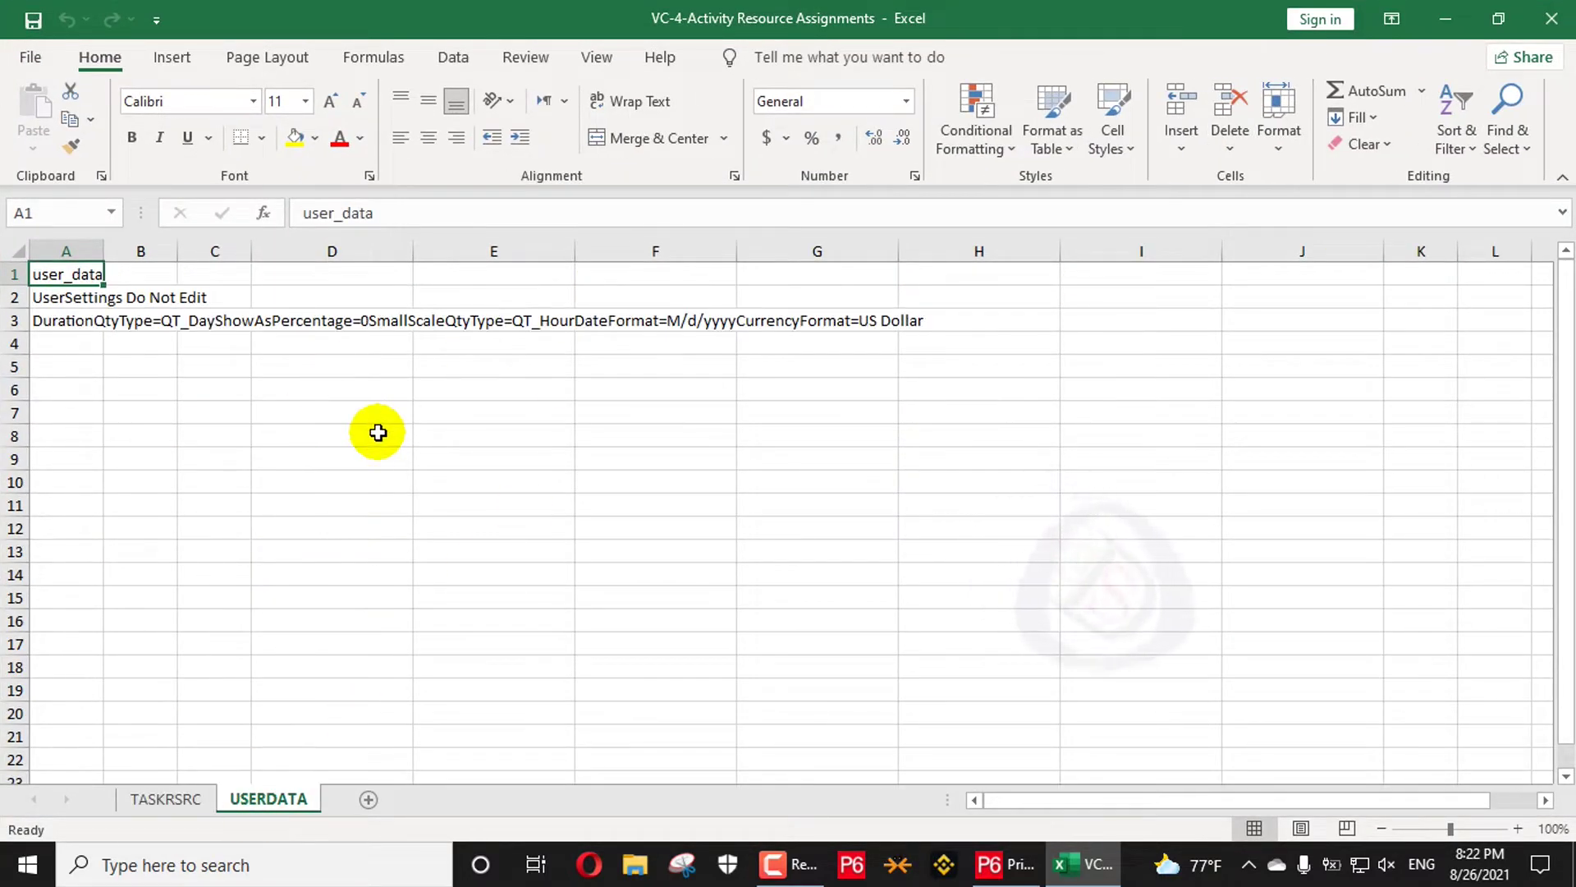
left_click(185, 802)
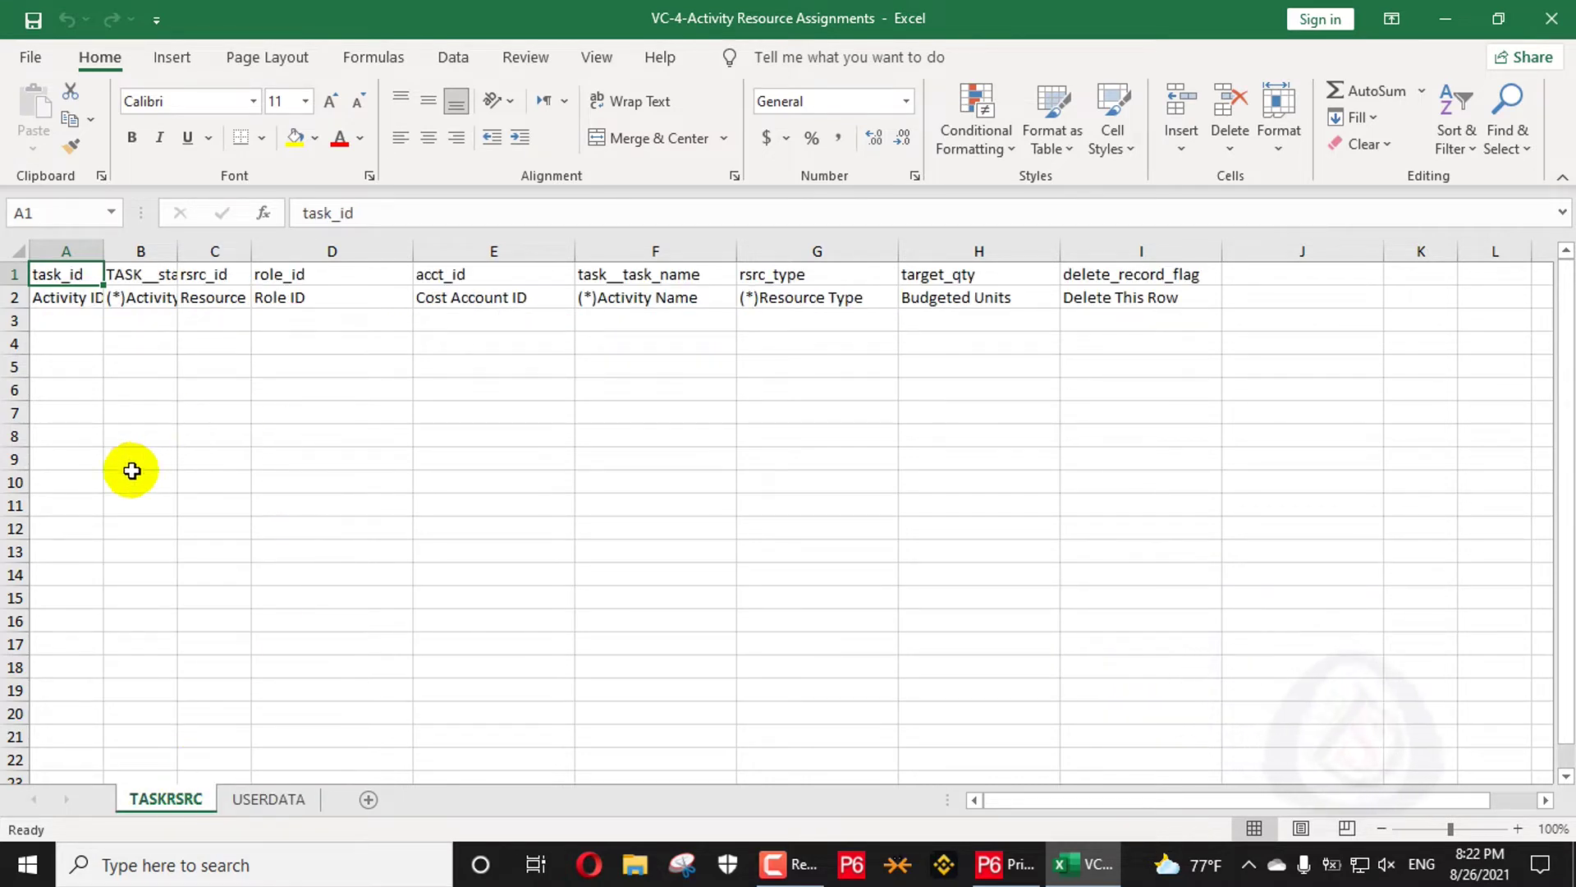
left_click(1014, 865)
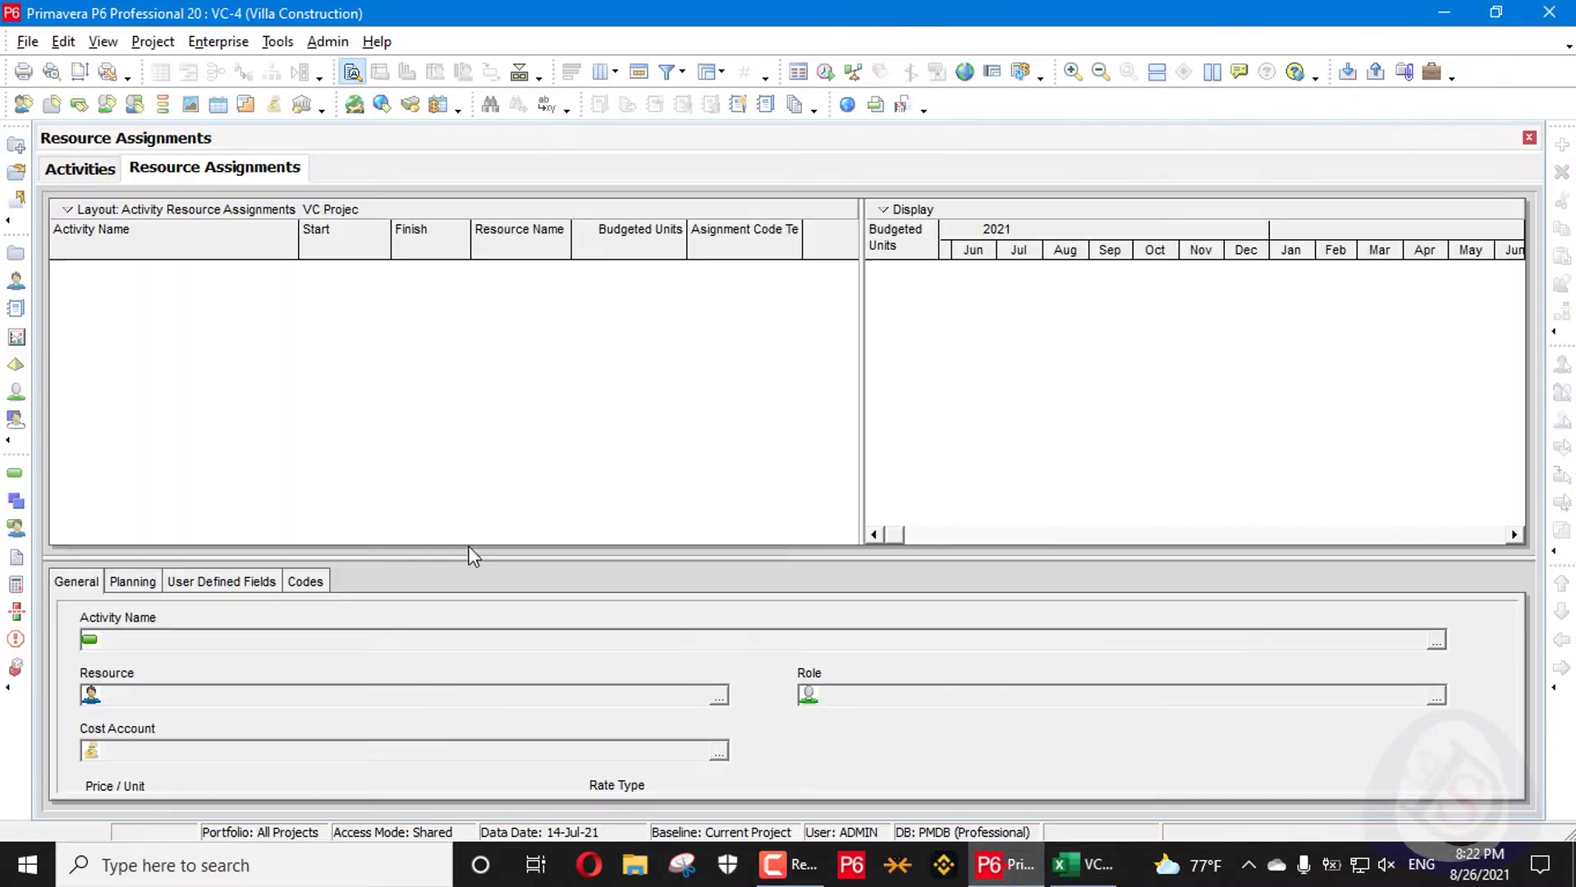
left_click(1438, 11)
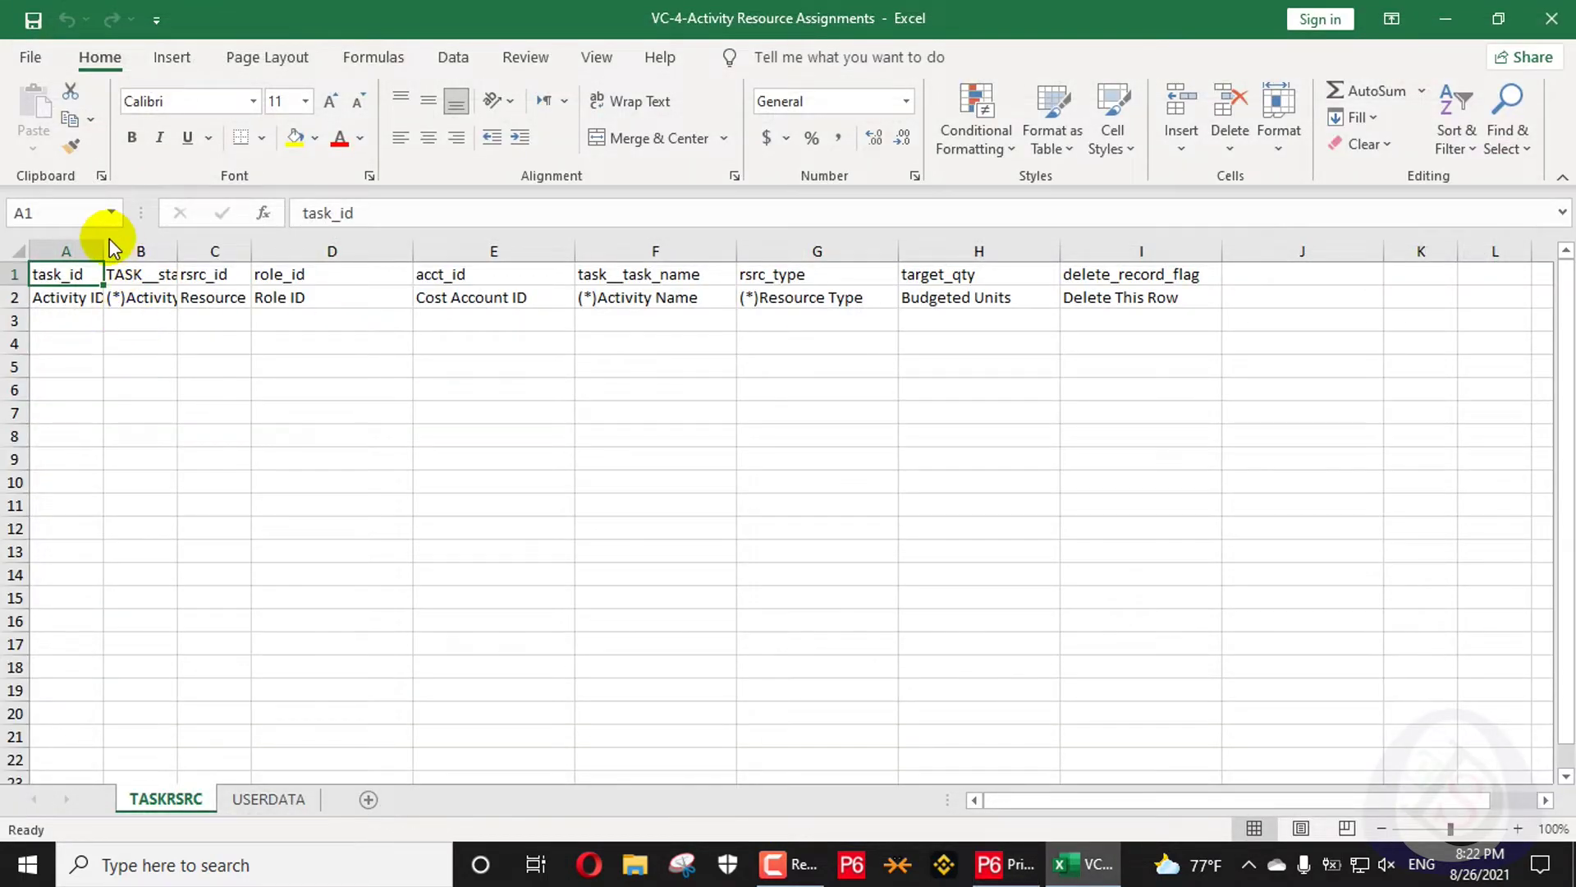
Widen columns A, B and C of the TASKRSRC sheet to make their header text easier to read
left_click_drag(98, 249, 146, 250)
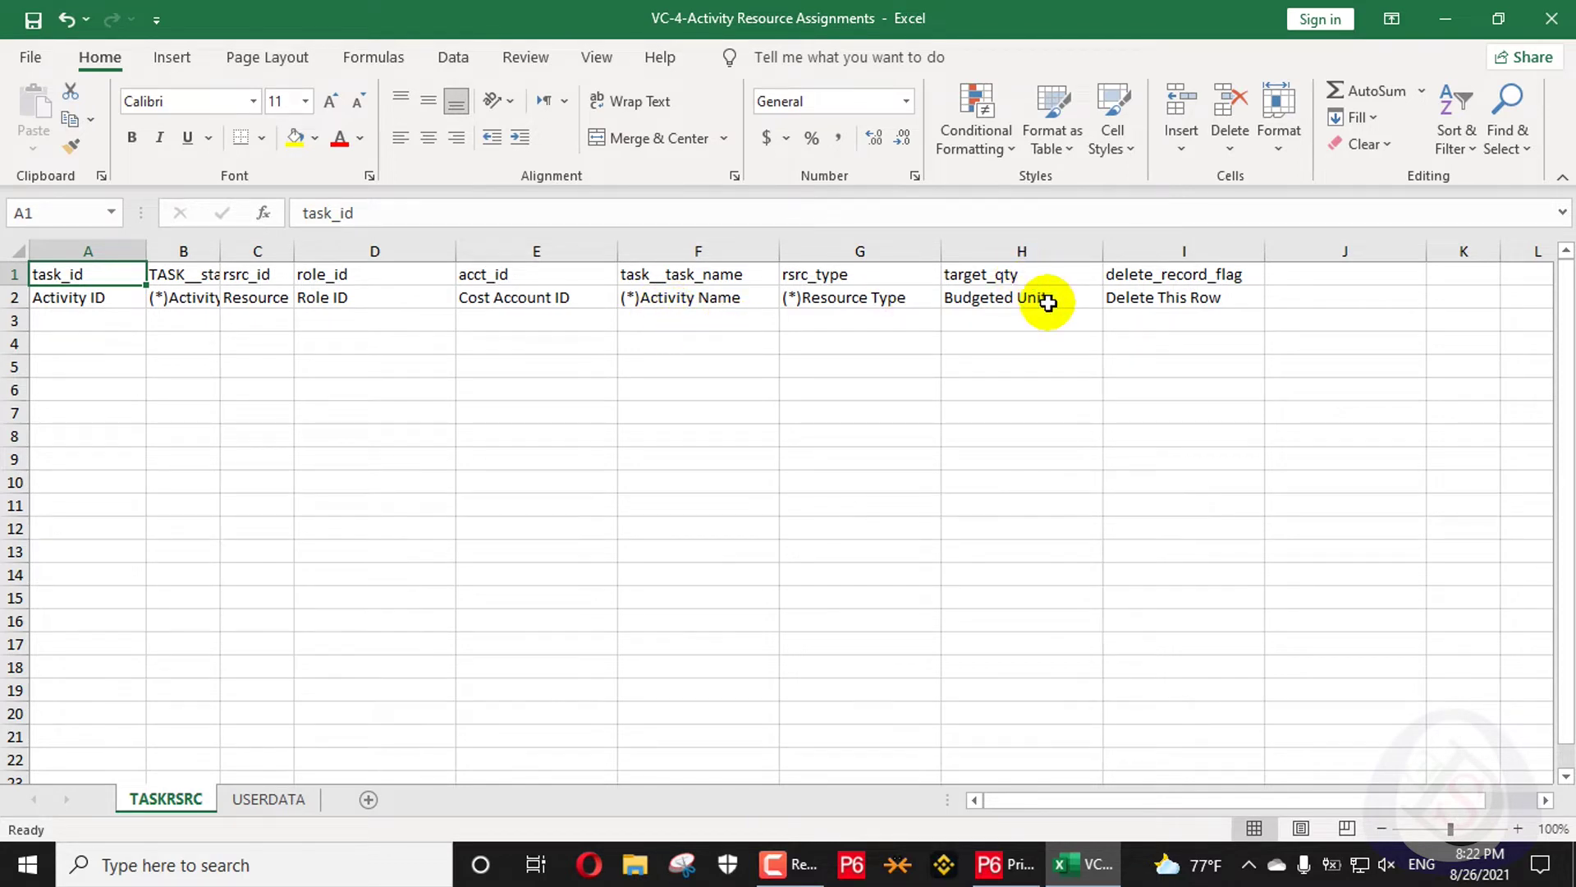
left_click_drag(1045, 303, 1031, 653)
left_click(1236, 481)
left_click_drag(424, 290, 419, 437)
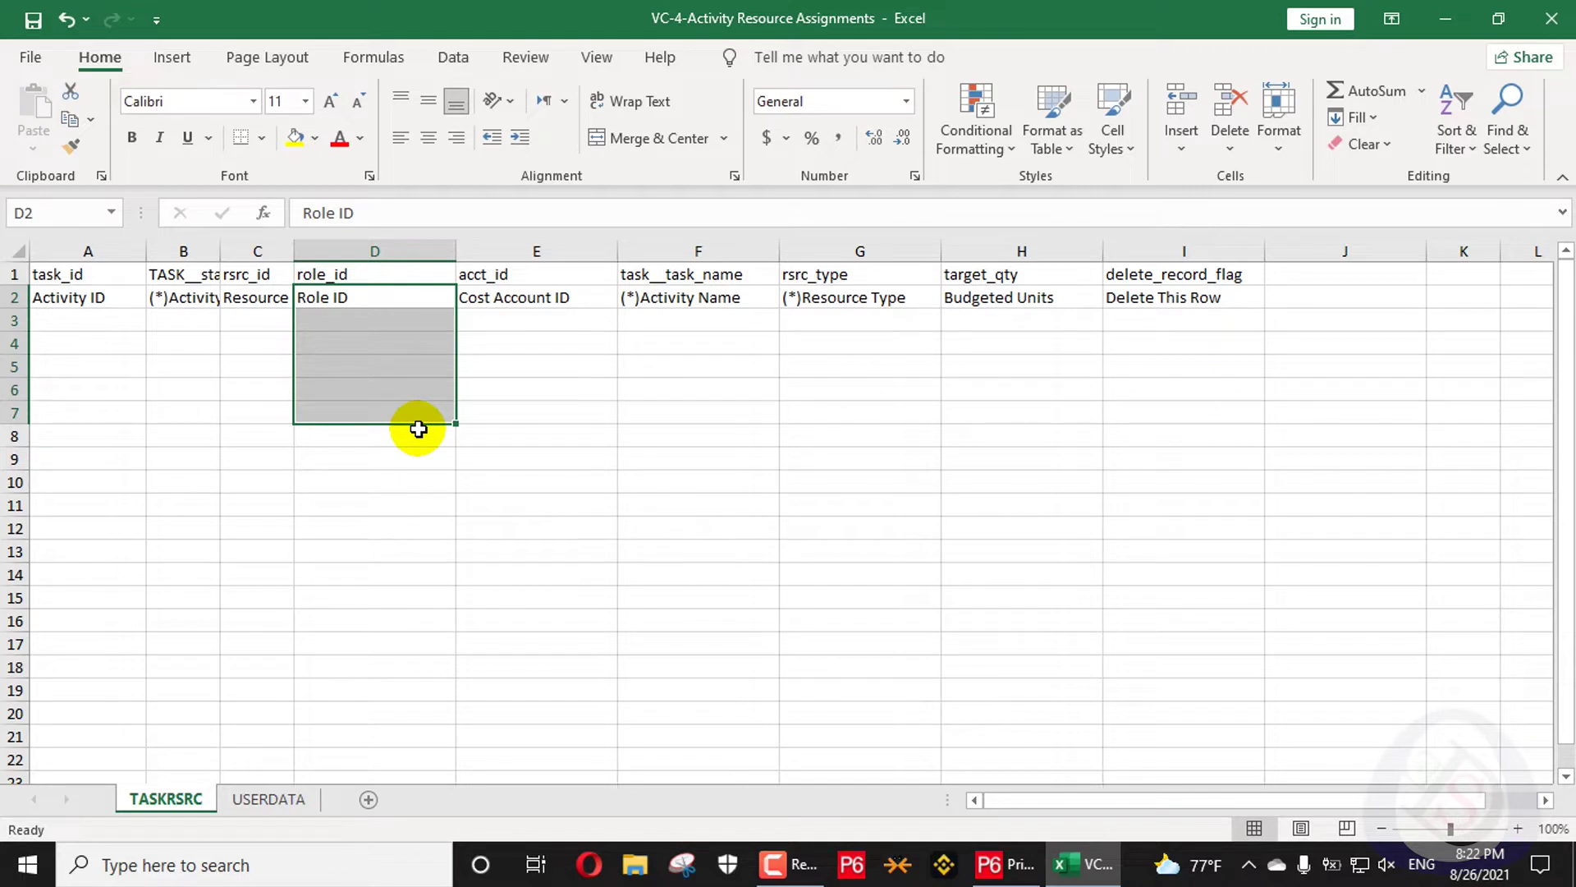
left_click_drag(211, 250, 399, 251)
left_click(223, 321)
Examine the row 2 headers for Activity ID, Activity Status, Resource ID, Role ID, Budgeted Units, Resource Type and Activity Name
left_click(172, 294)
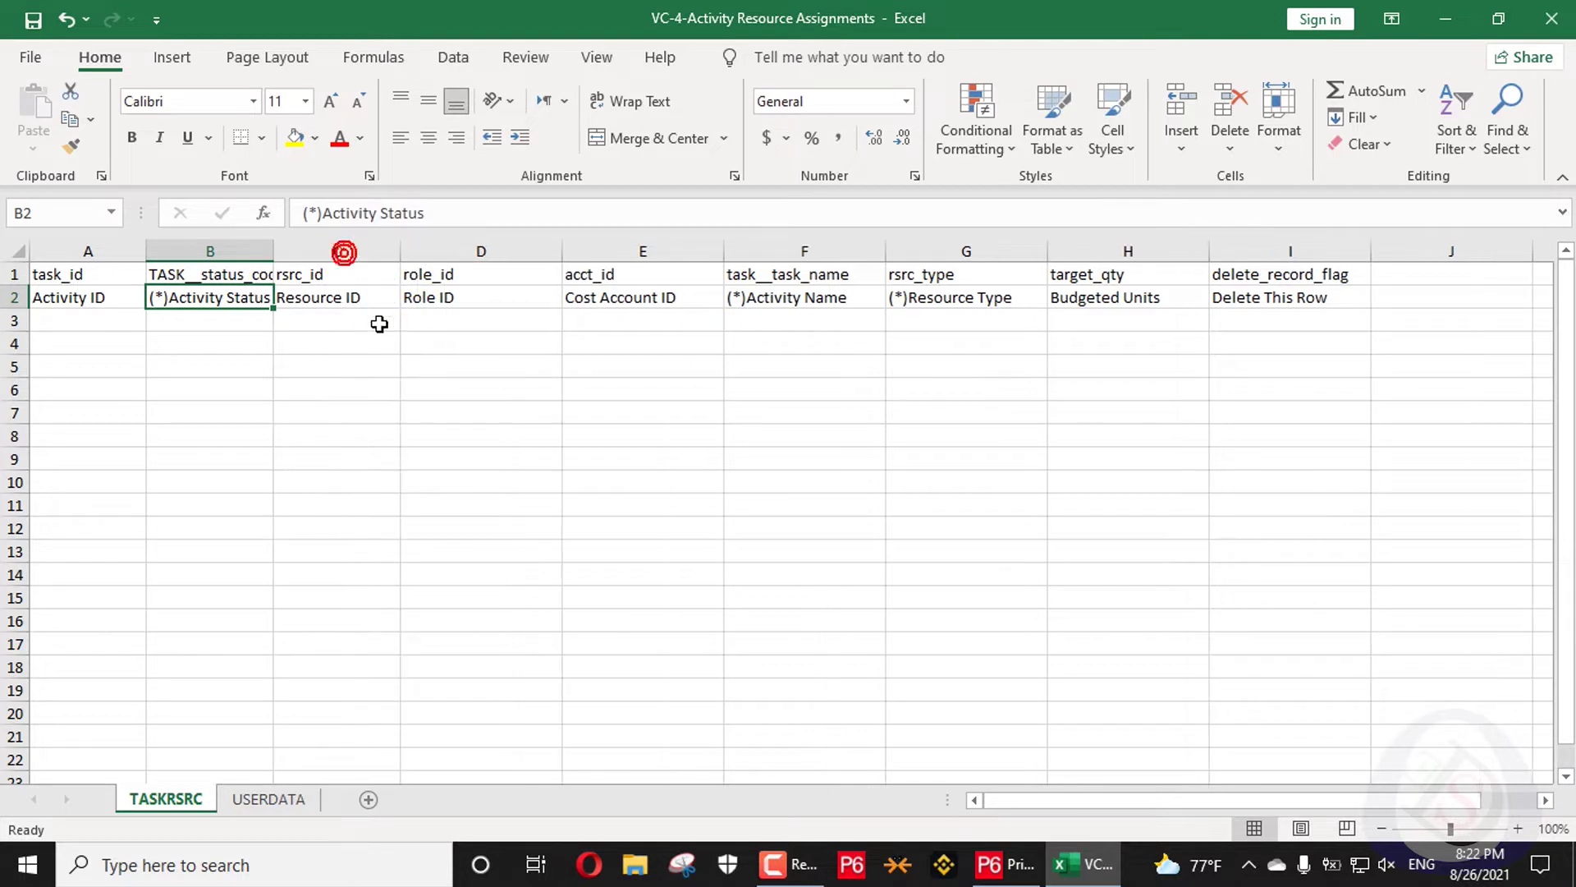
left_click(377, 301)
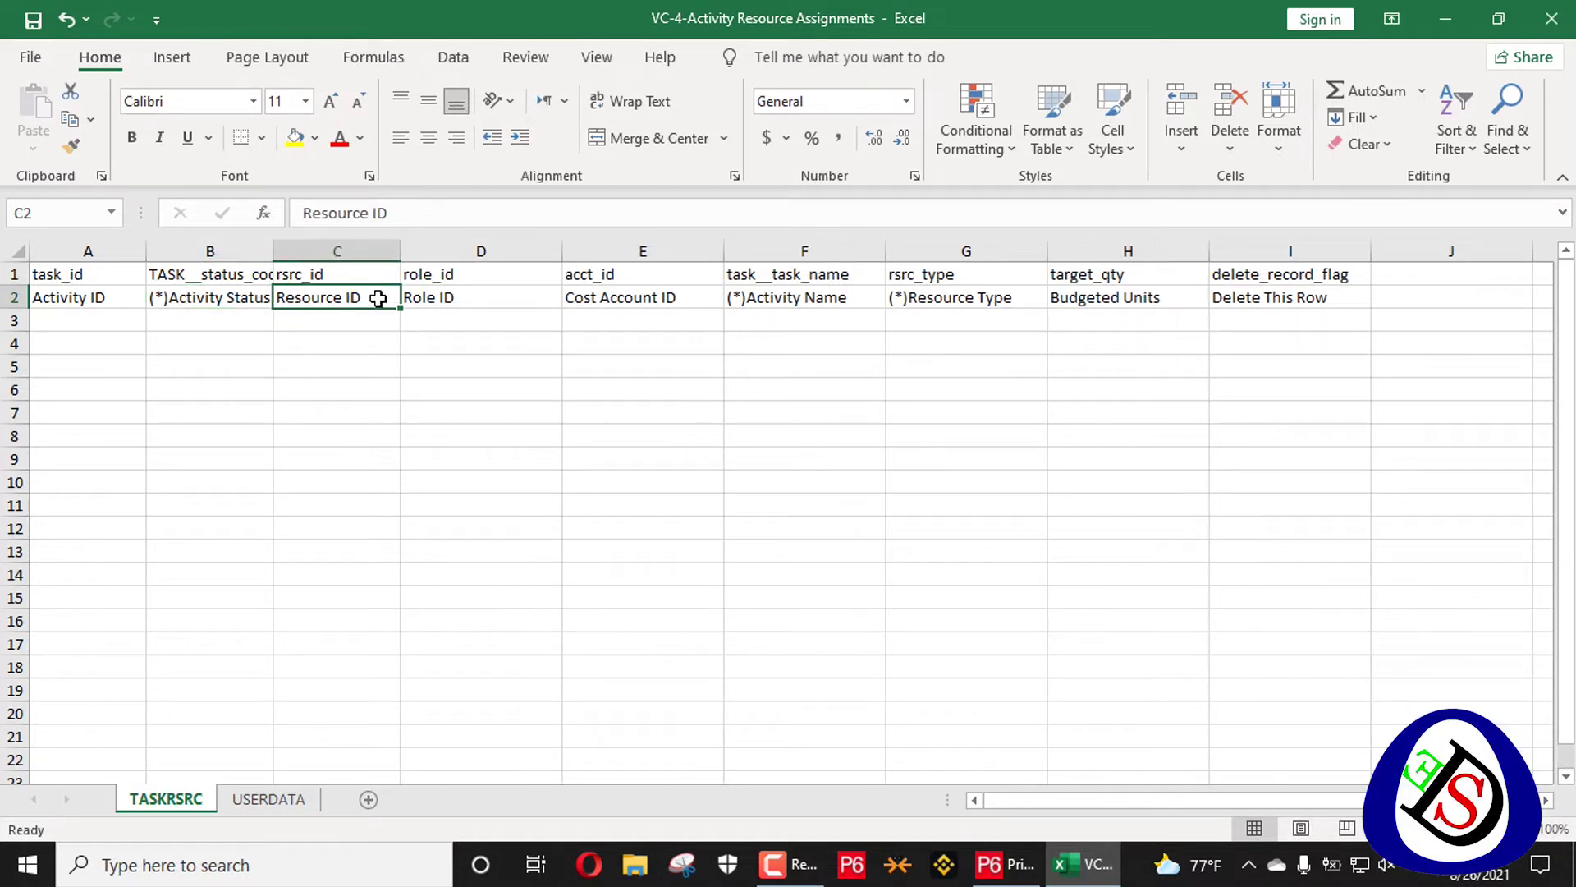
left_click(522, 300)
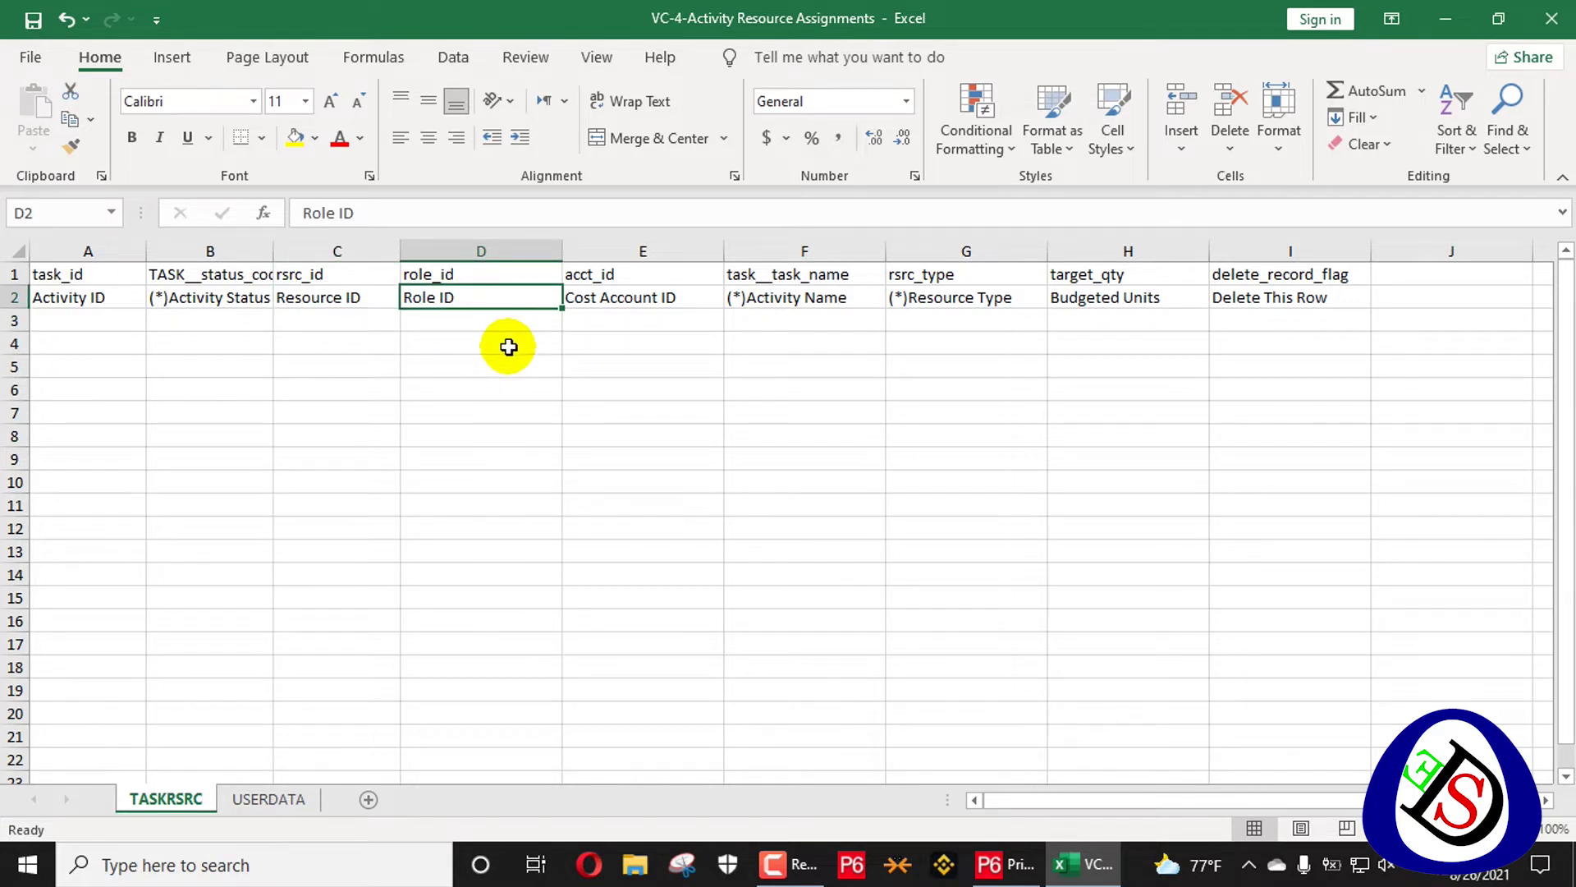
left_click(789, 340)
left_click(340, 298)
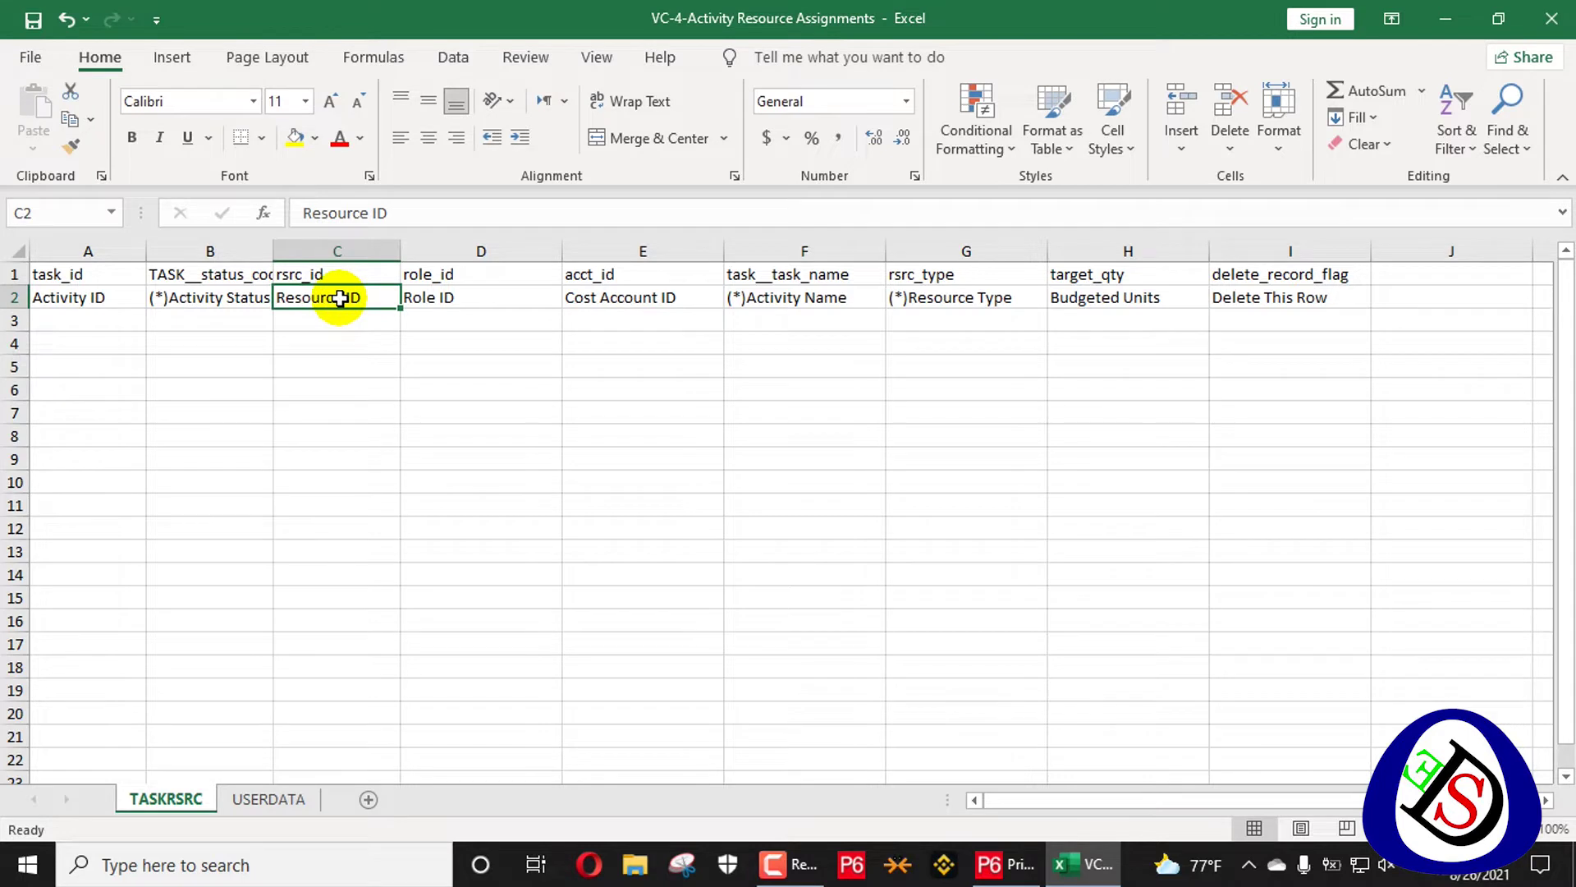
left_click(117, 298)
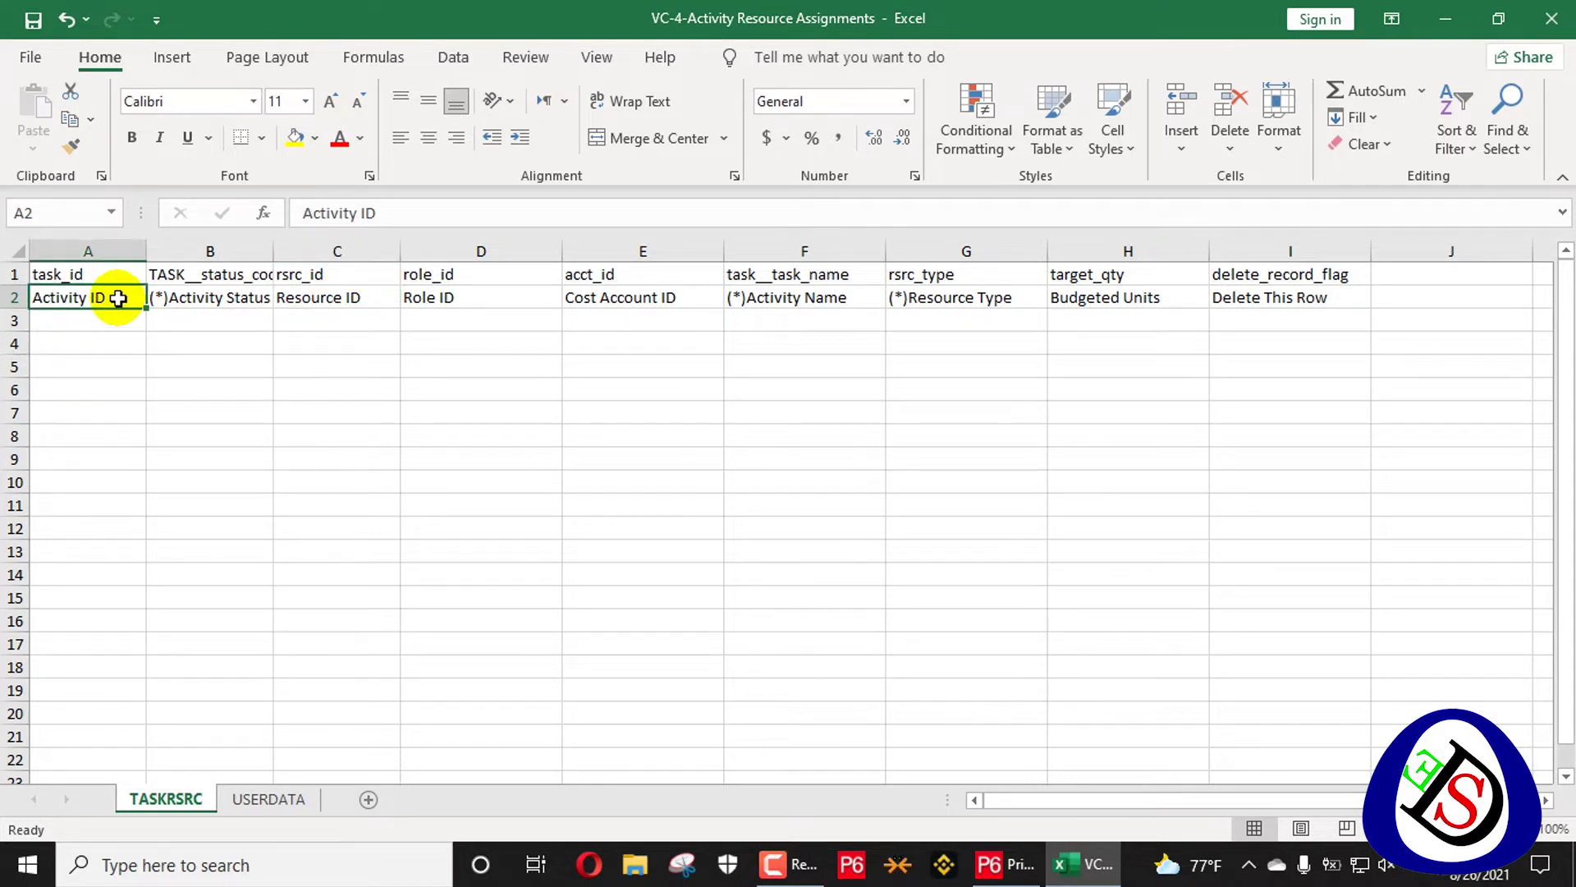
left_click(1120, 305)
left_click(1119, 307)
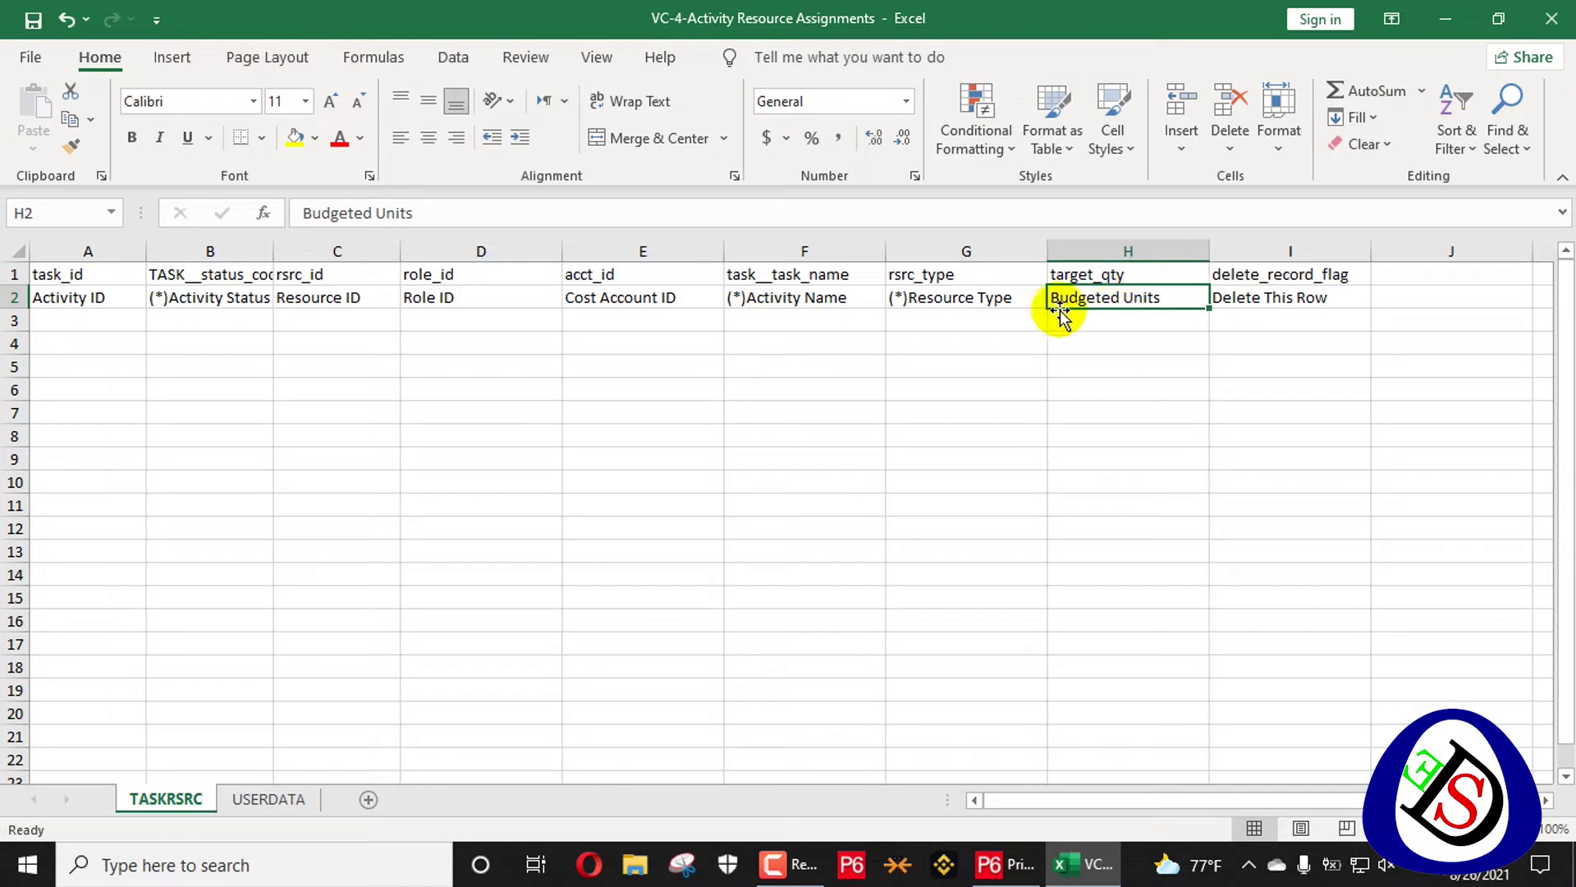
left_click(895, 311)
left_click(743, 305)
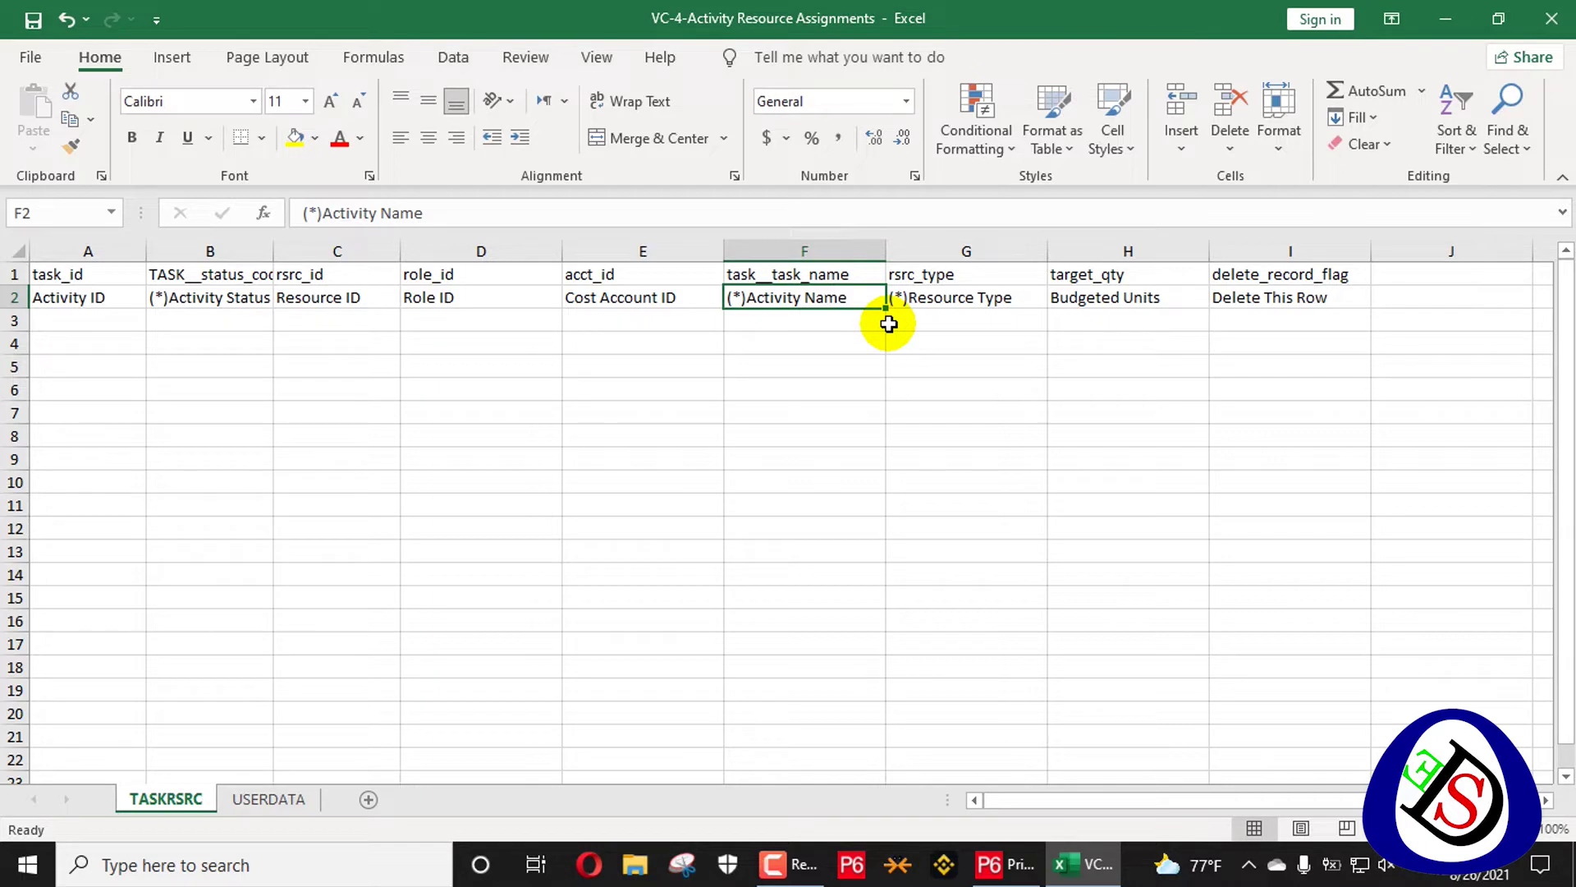
Open the Resource Dictonary workbook from the desktop's Resources folder and look over its column headers and resource list
left_click(1447, 17)
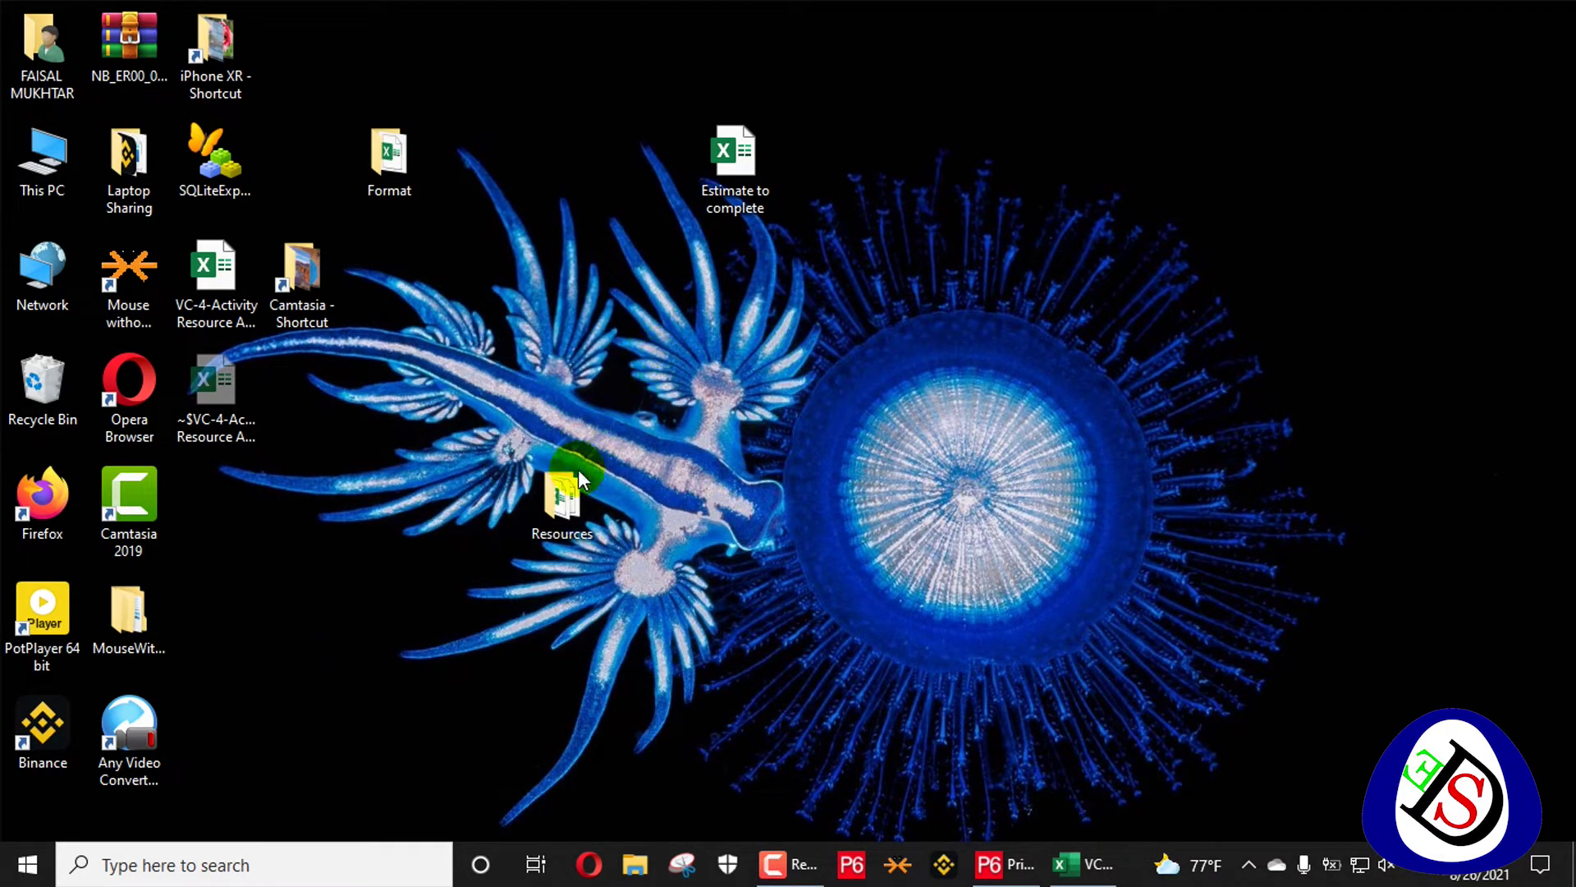
double_click(562, 495)
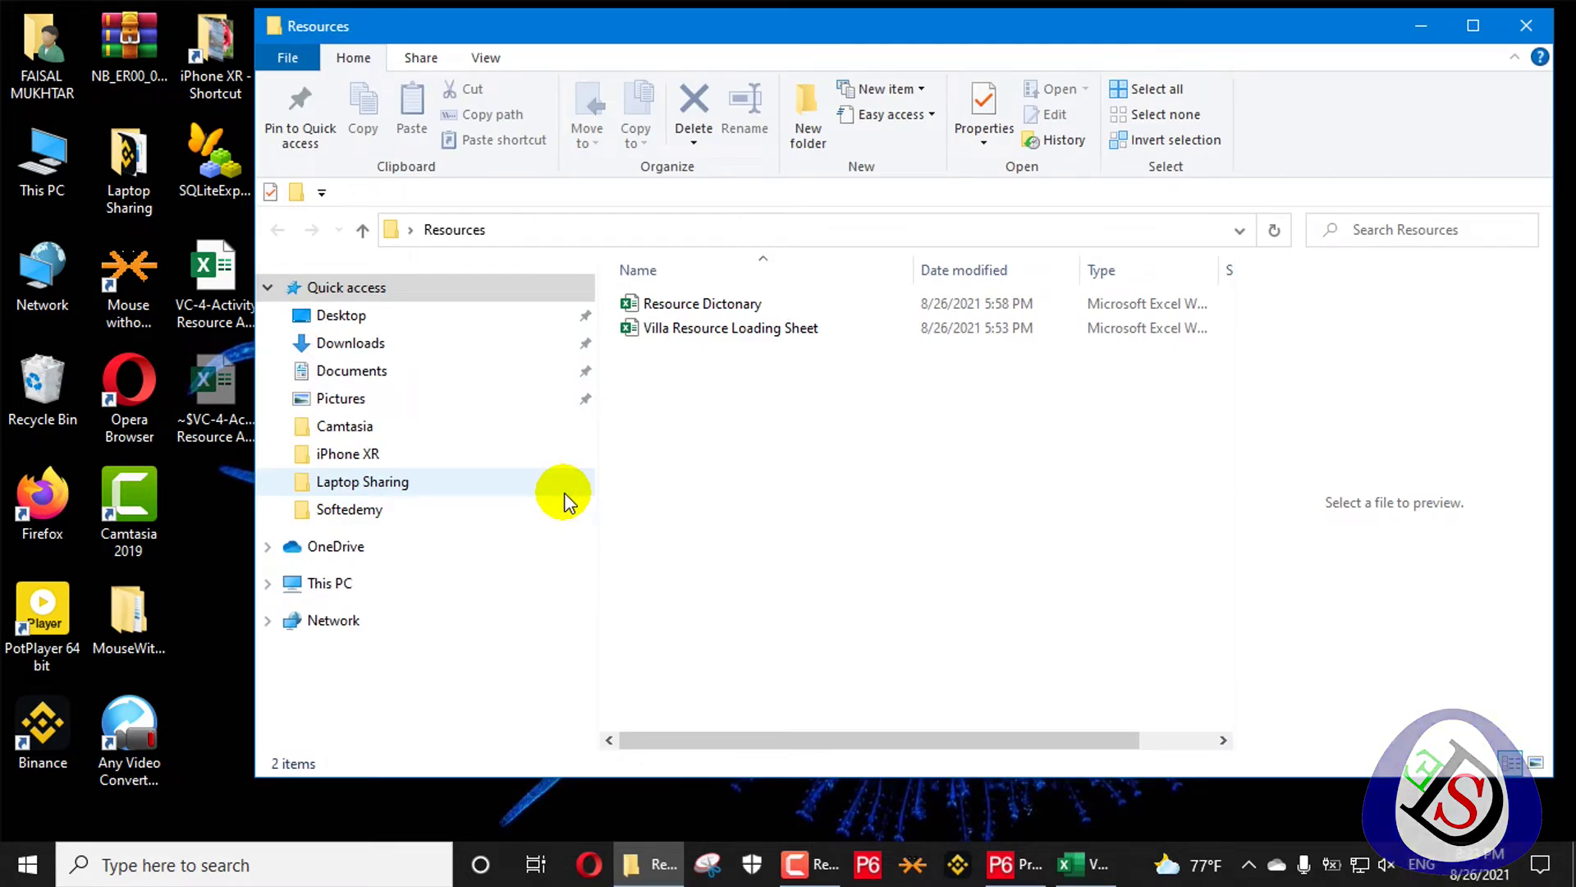
double_click(670, 305)
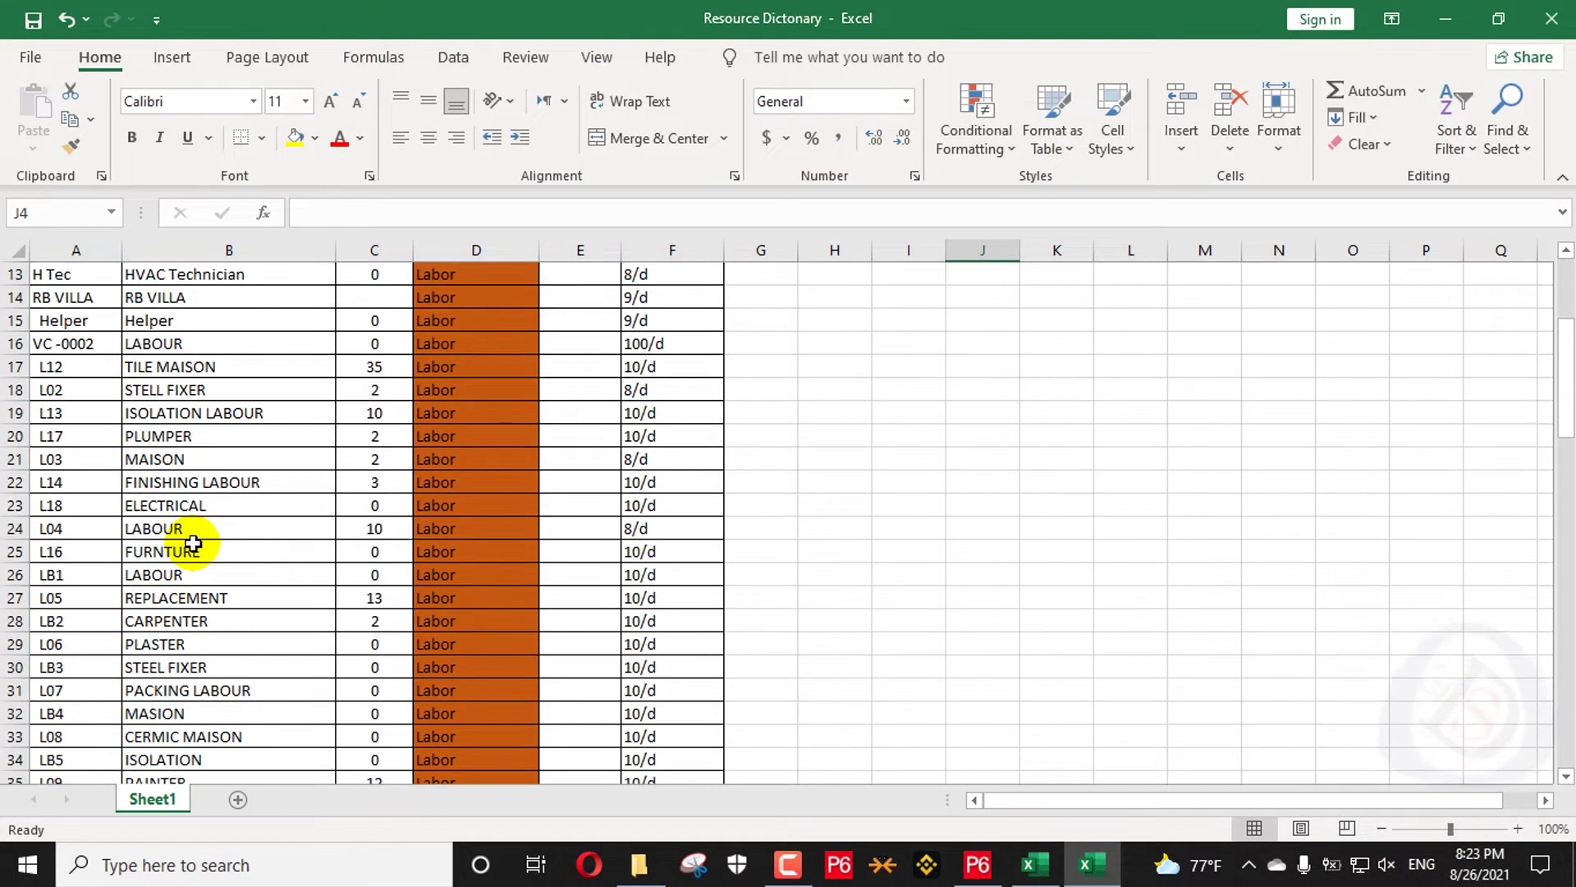
scroll(191, 533, "down", 3)
scroll(282, 416, "up", 3)
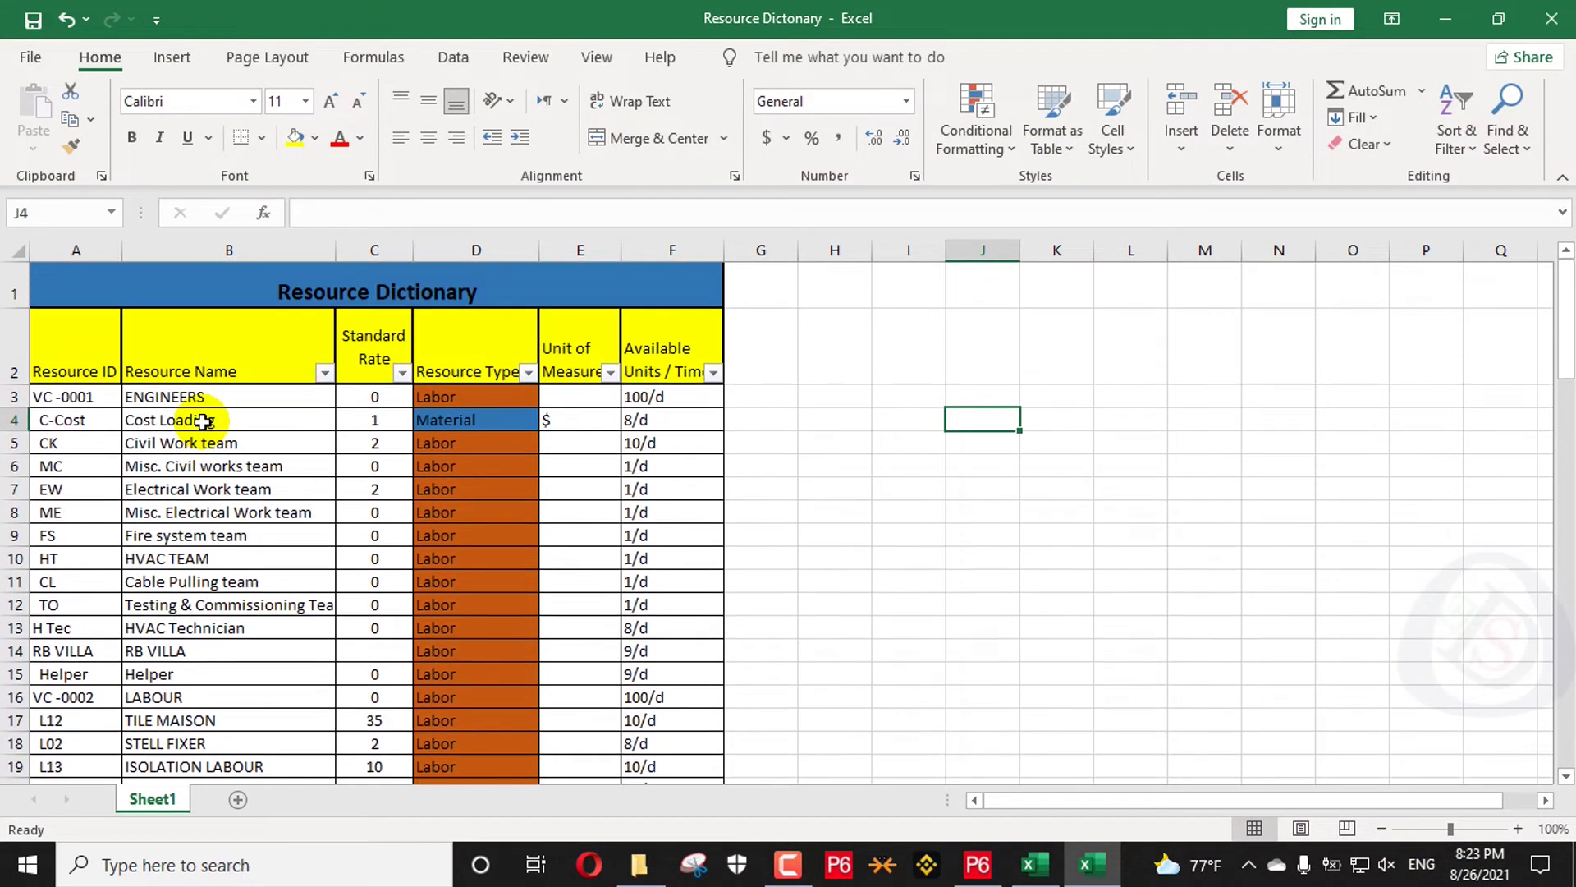
left_click(67, 375)
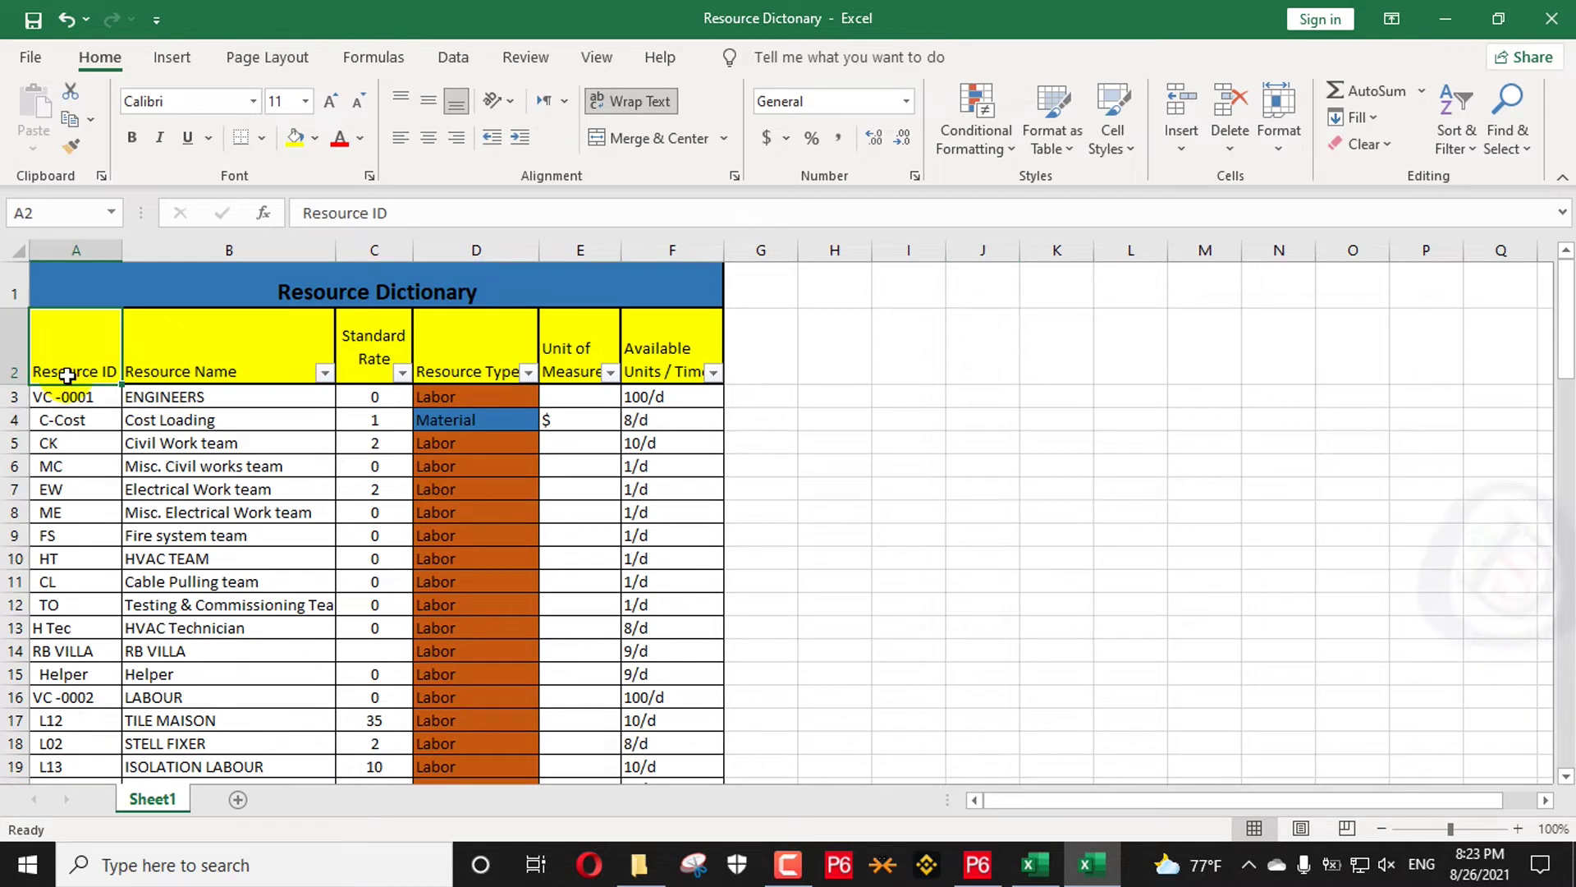
Switch to Primavera P6, open the Resources view and look through its resource IDs and names
left_click(977, 865)
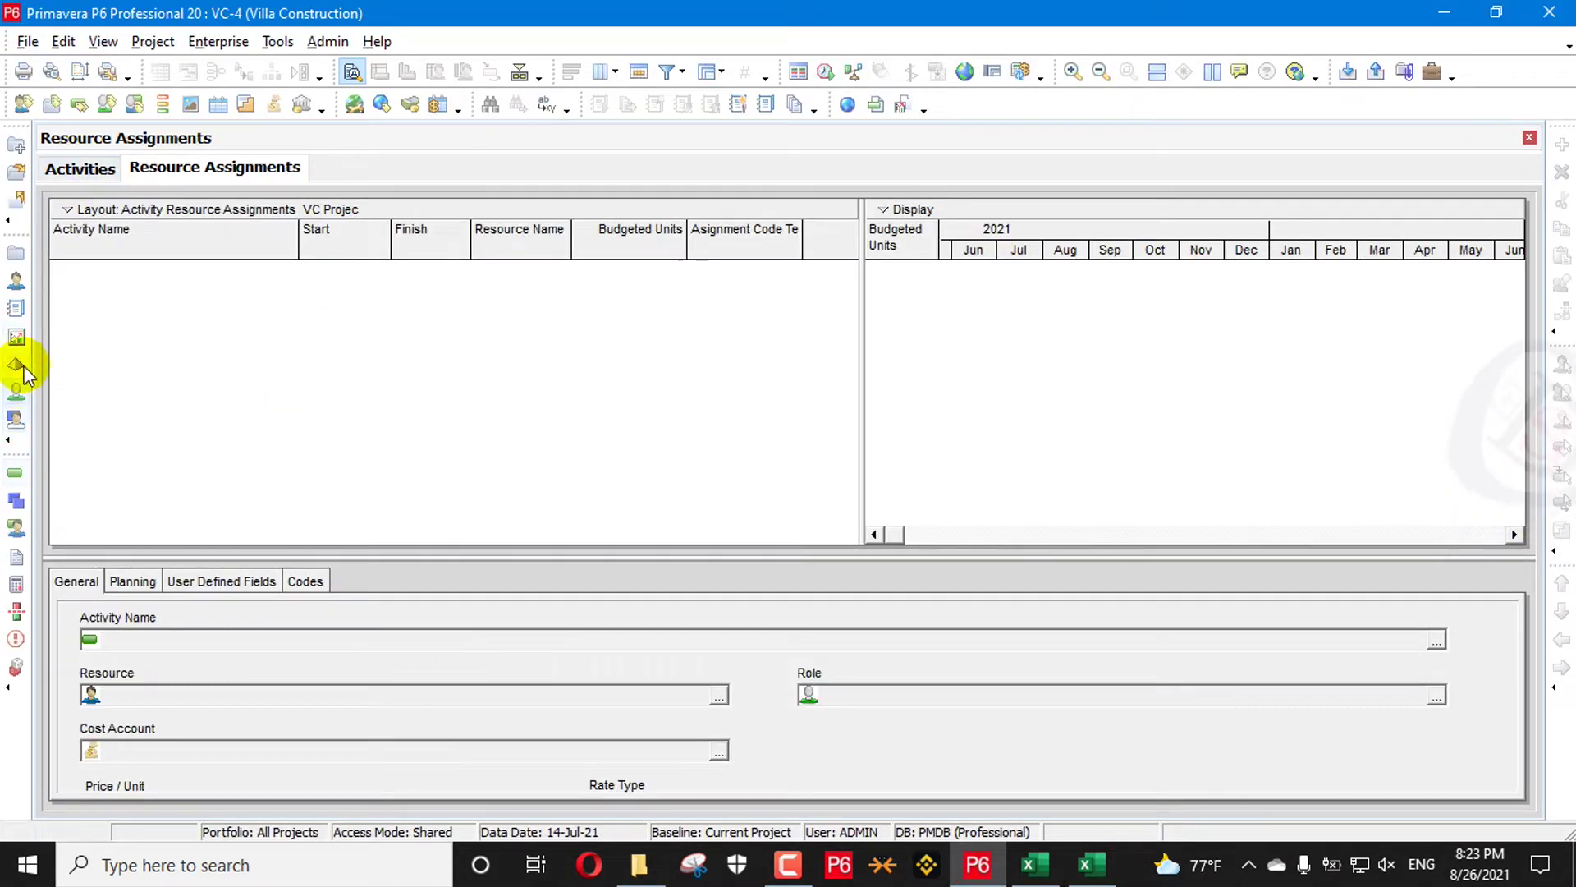
left_click(18, 282)
scroll(271, 291, "up", 10)
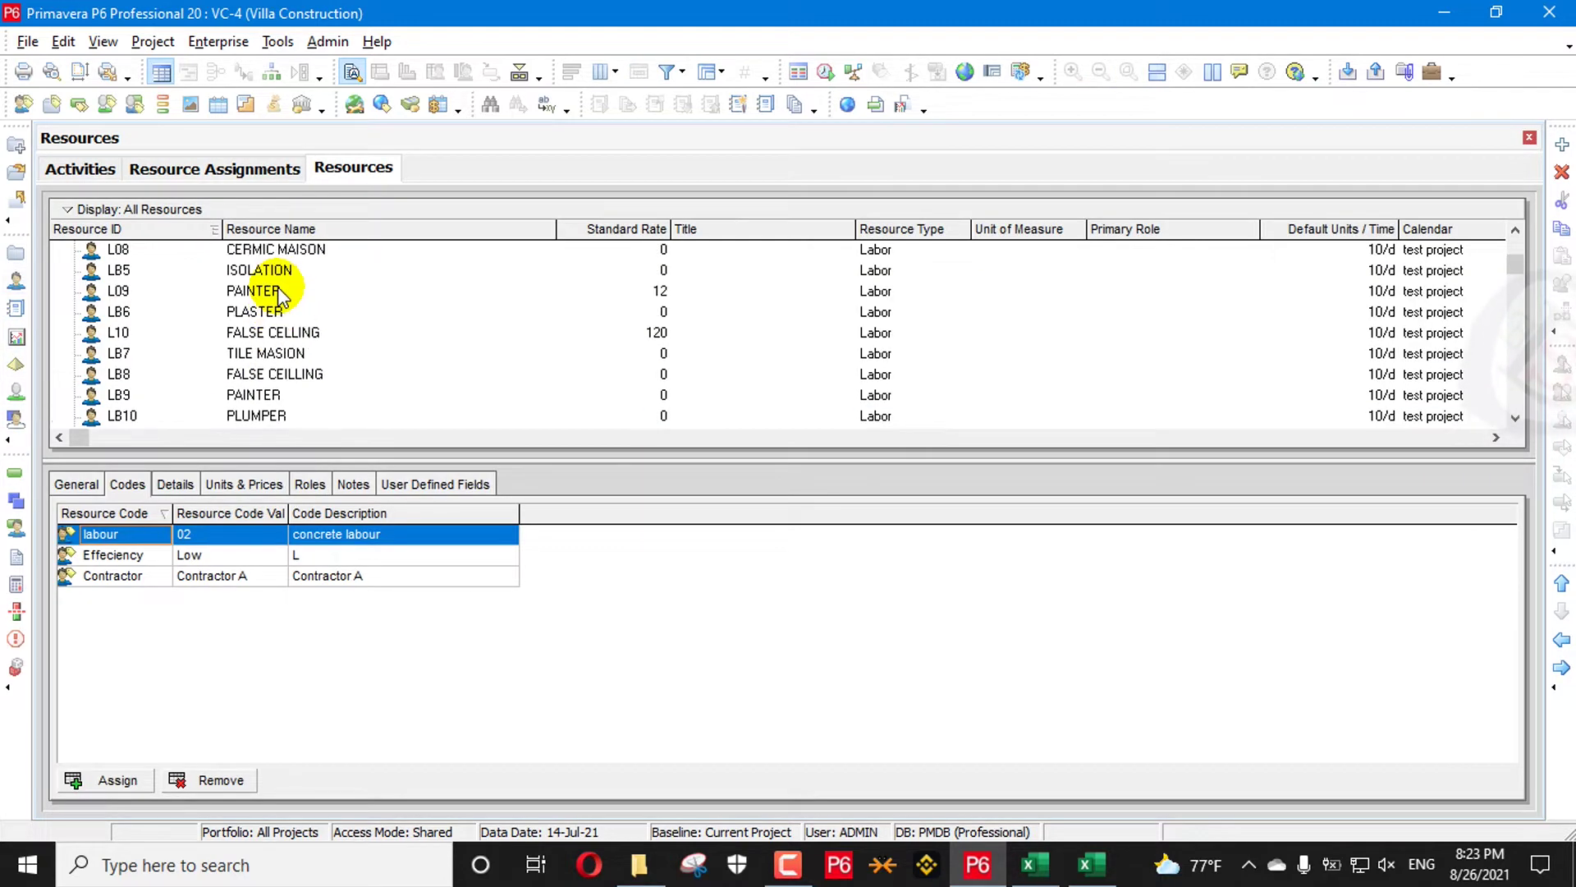
scroll(271, 291, "up", 2)
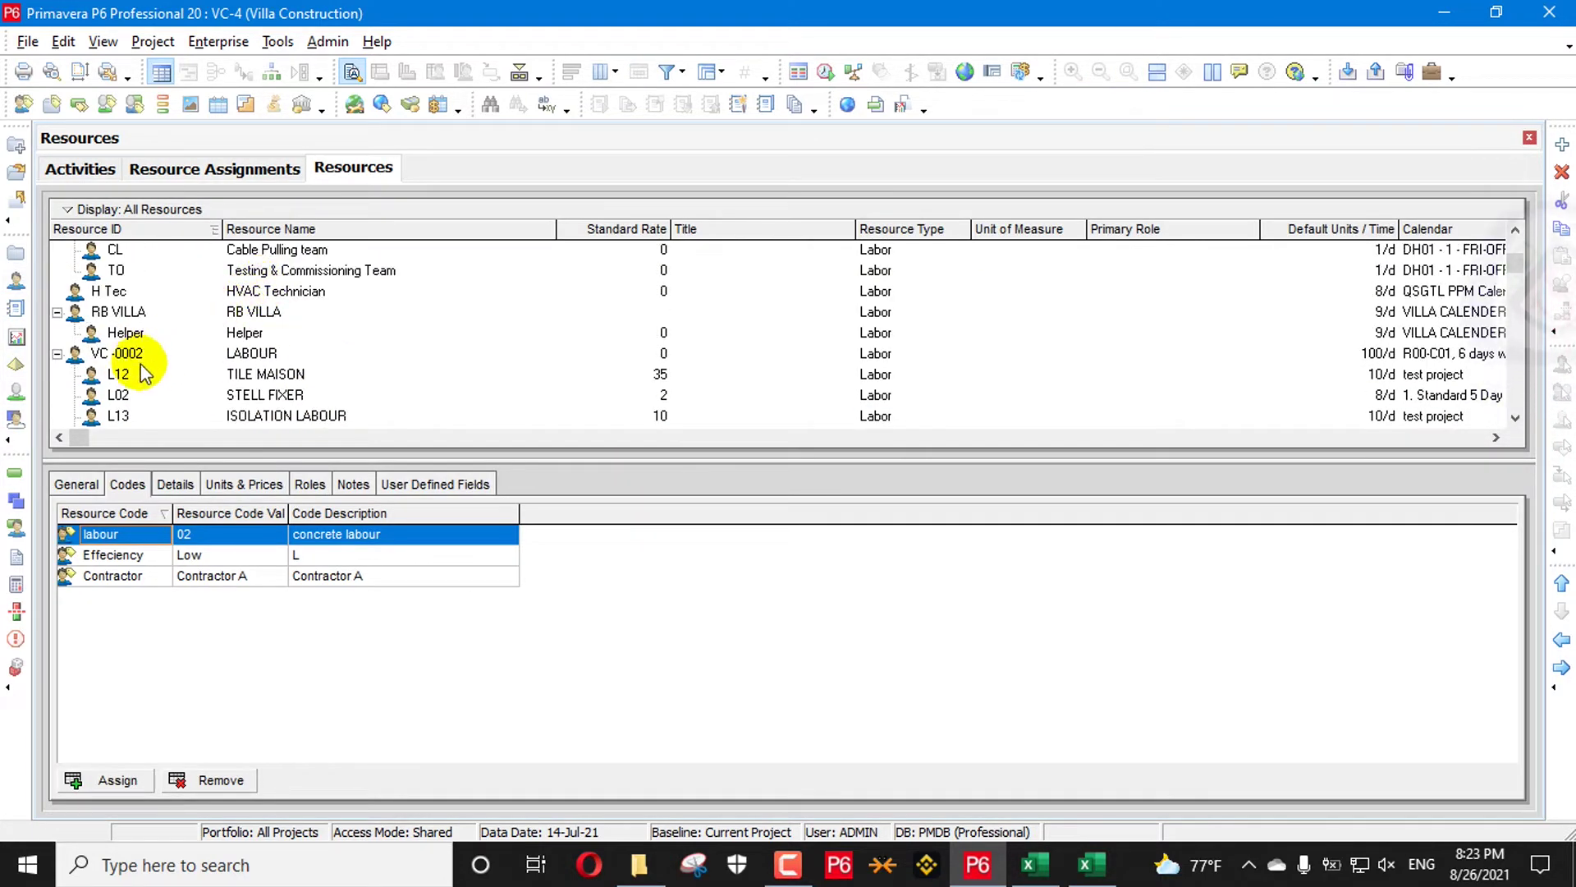
Return to the Resource Dictonary workbook and review its resource IDs and names, including L02 STELL FIXER and L03 MAISON
key("alt+Tab")
scroll(156, 392, "down", 3)
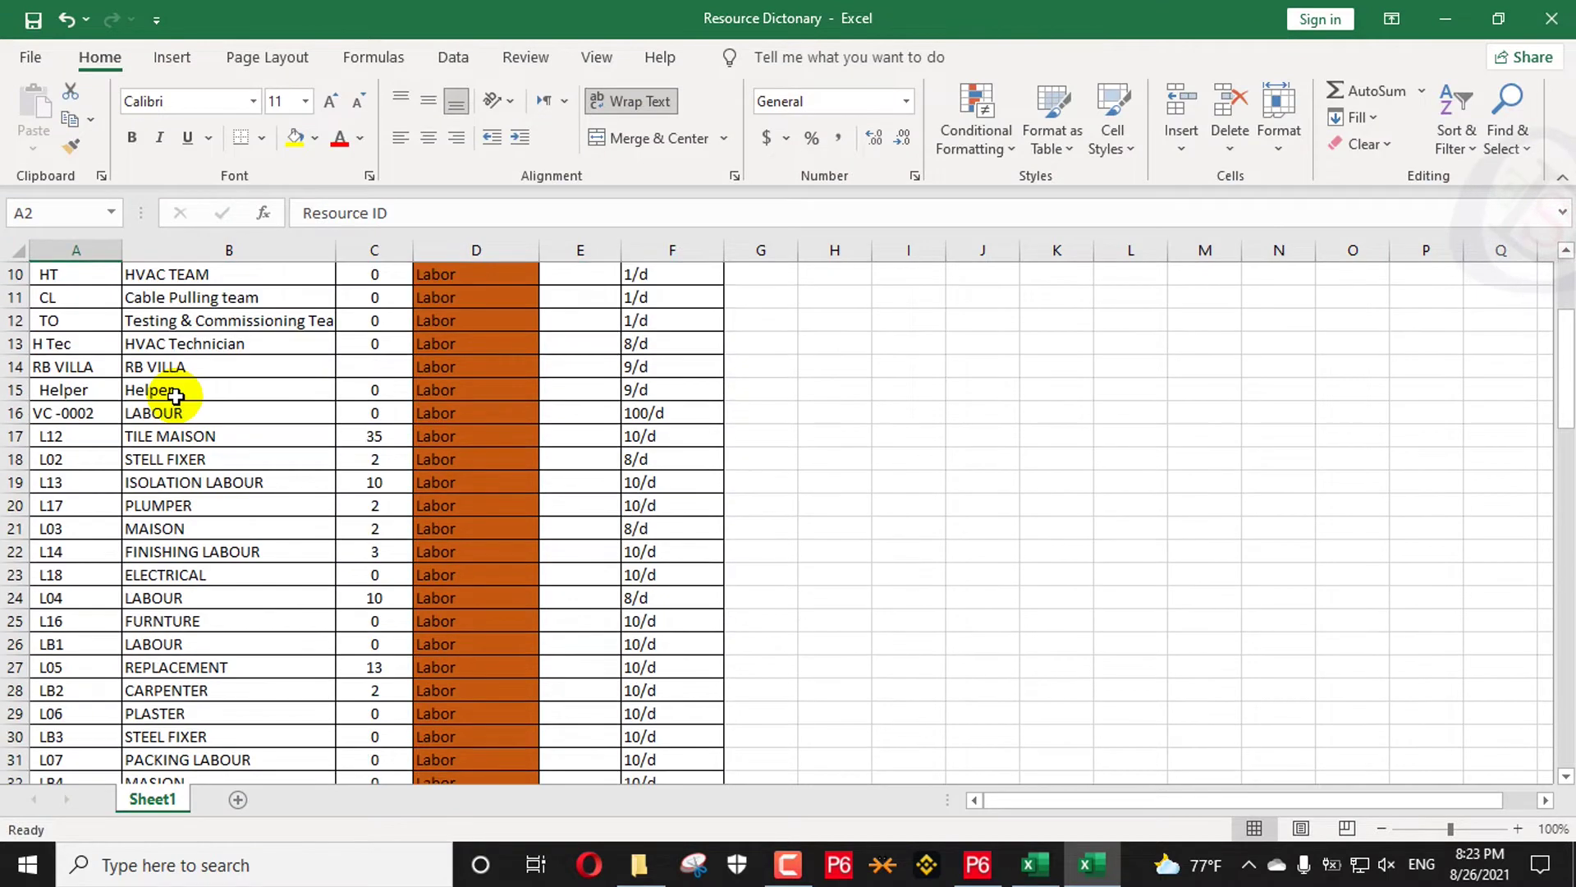
scroll(58, 343, "down", 4)
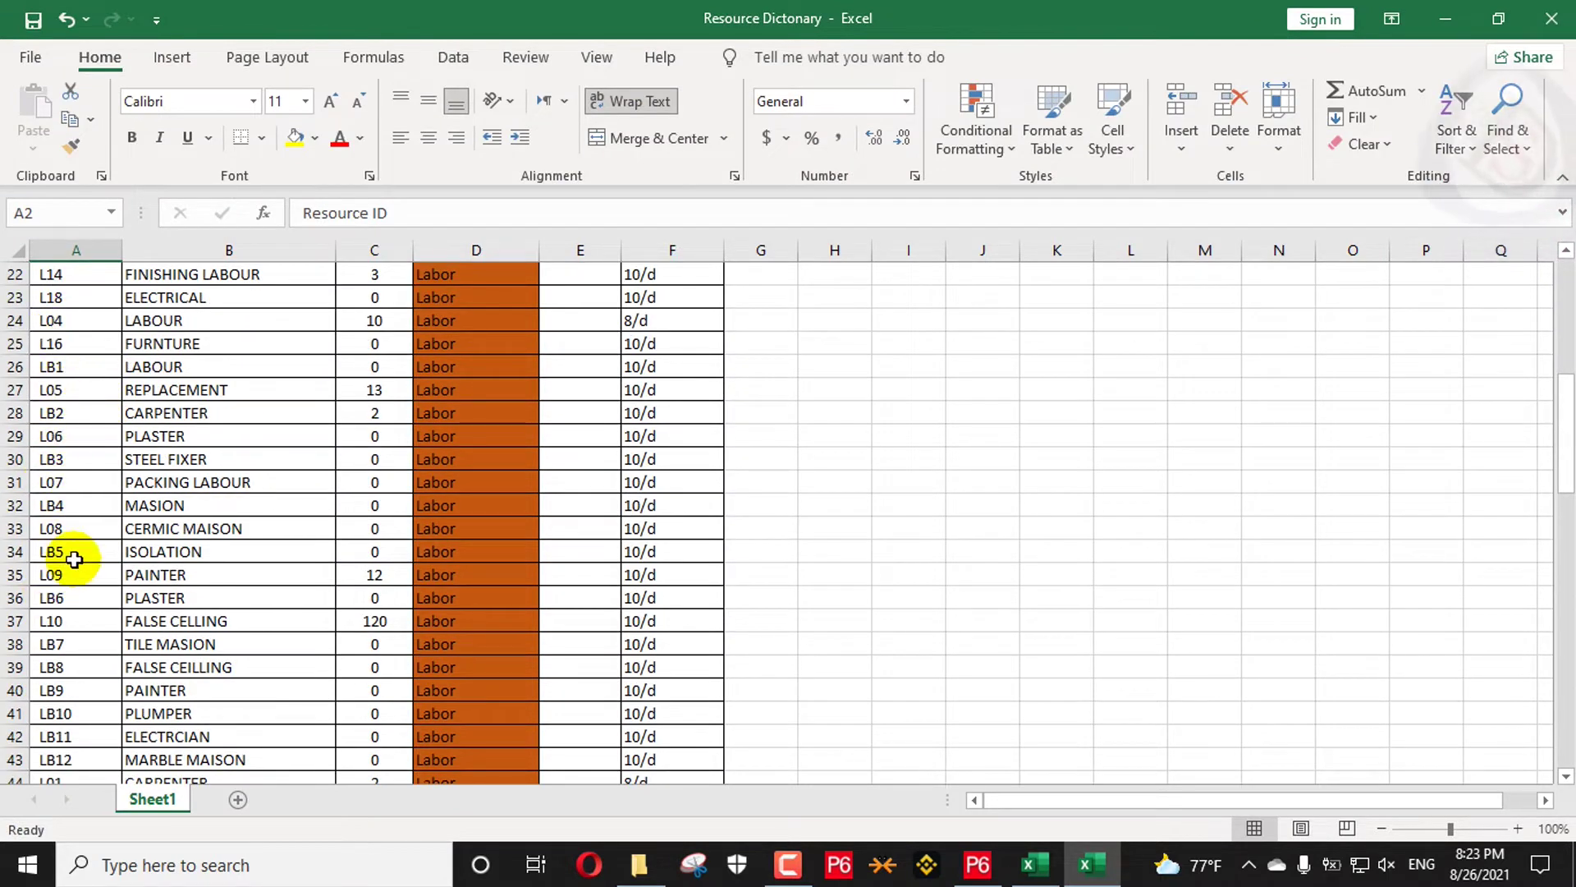
scroll(165, 493, "up", 7)
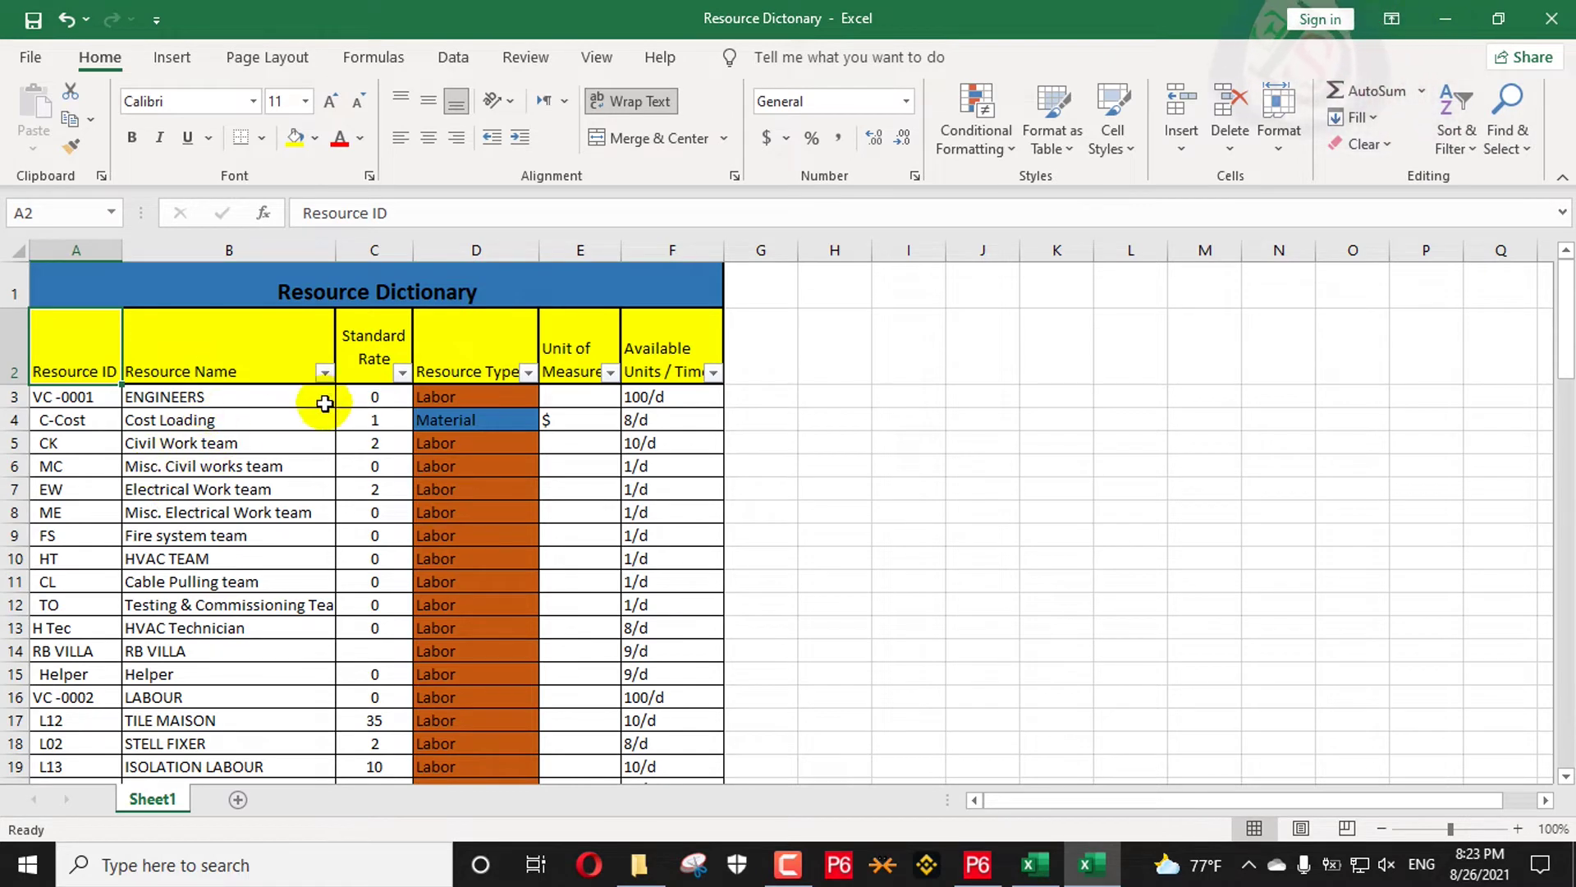
scroll(116, 509, "down", 4)
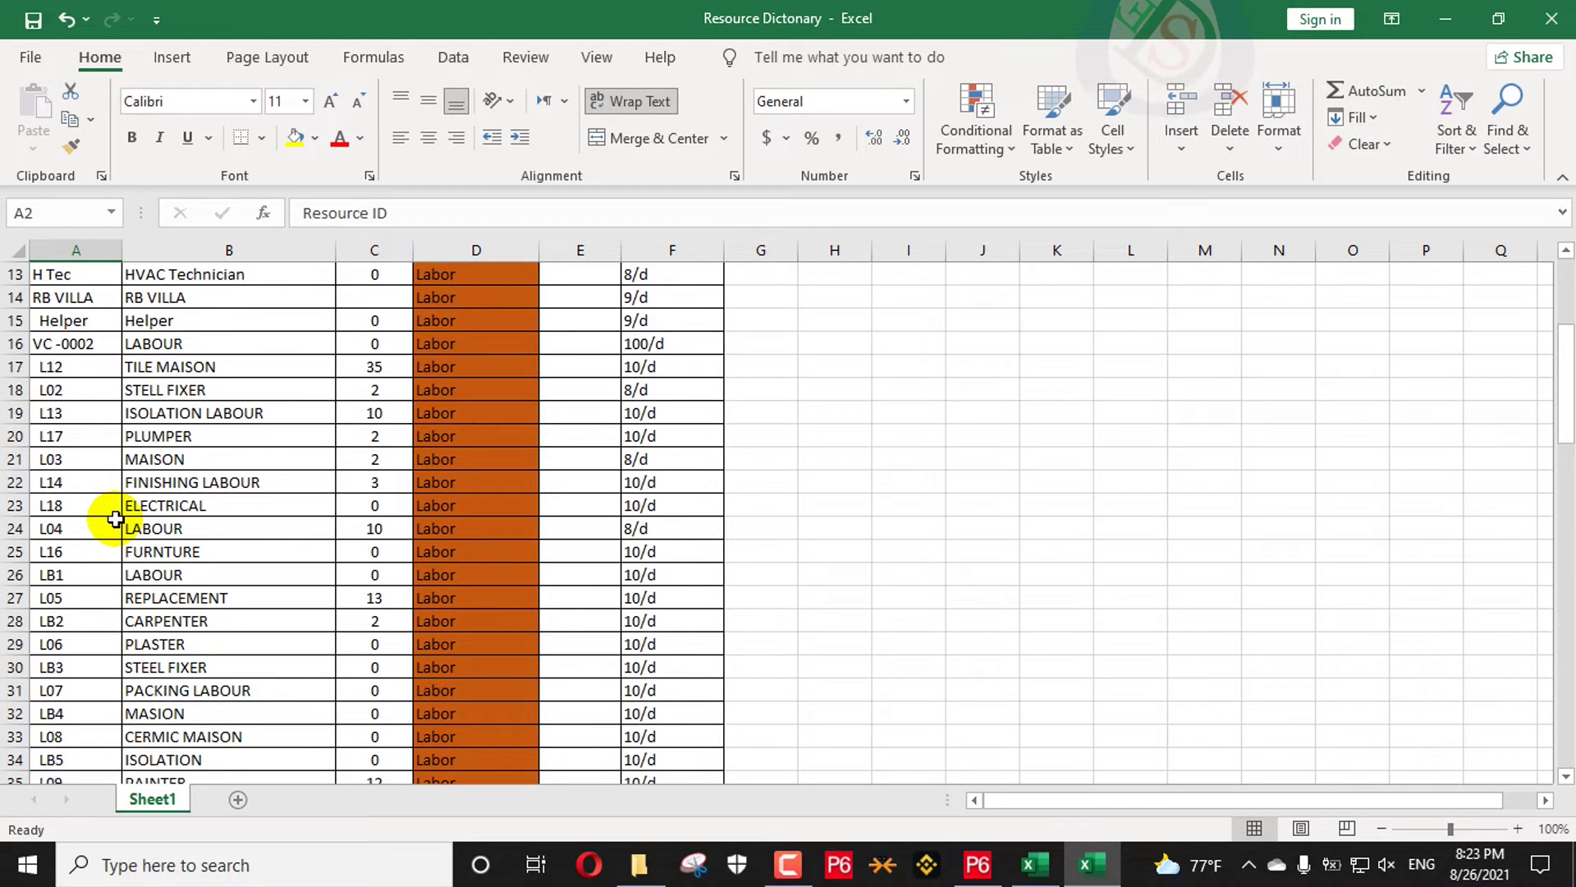
scroll(115, 503, "up", 3)
scroll(91, 581, "down", 1)
left_click(53, 529)
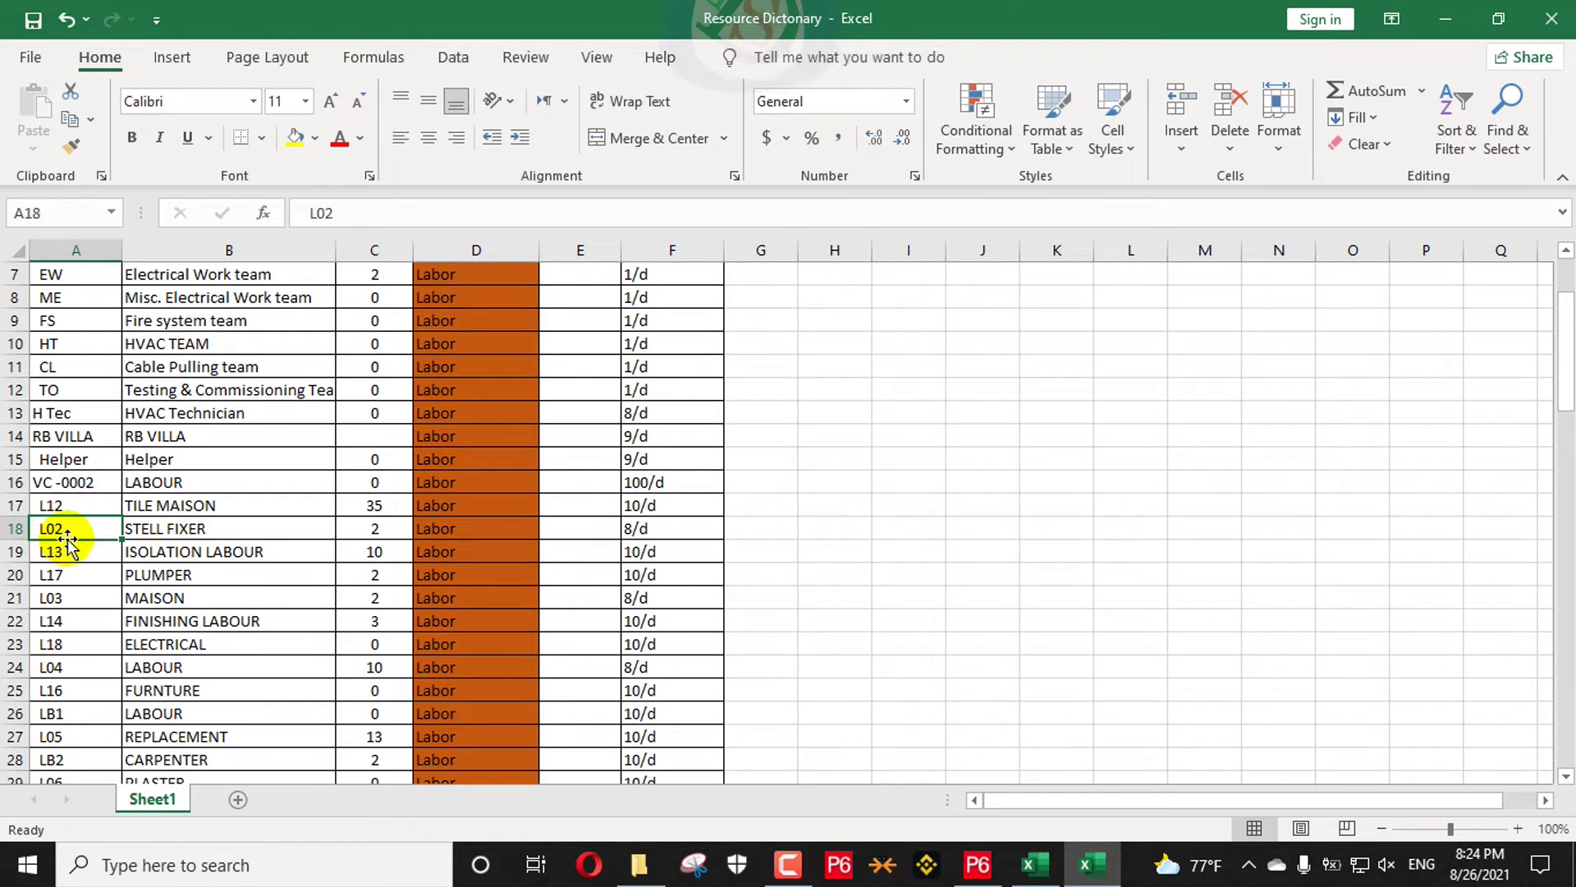
left_click(193, 530)
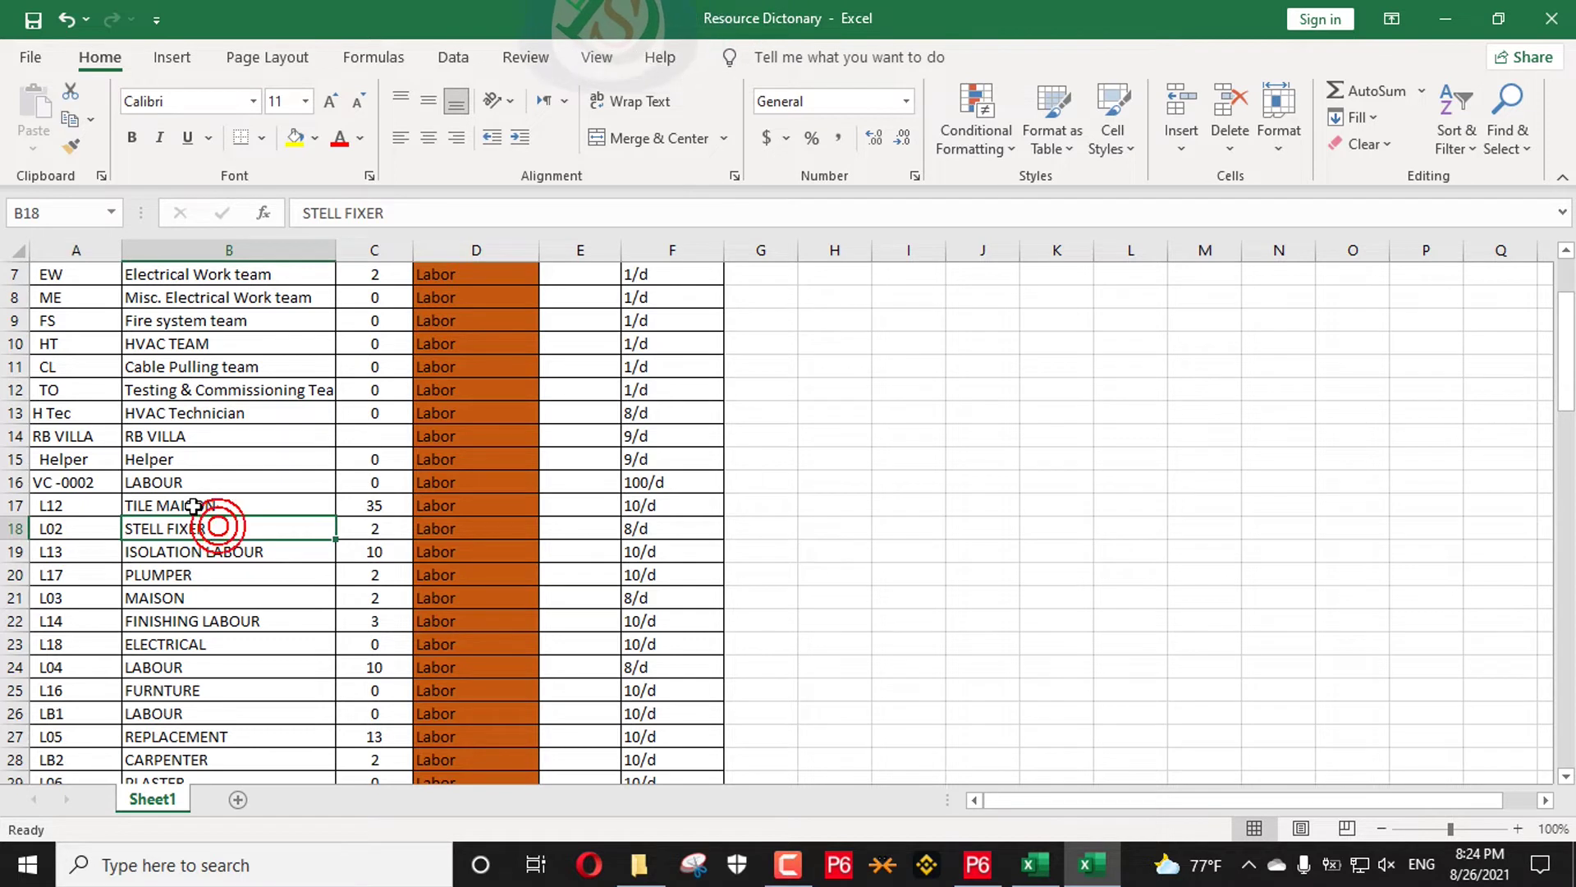
scroll(138, 539, "down", 2)
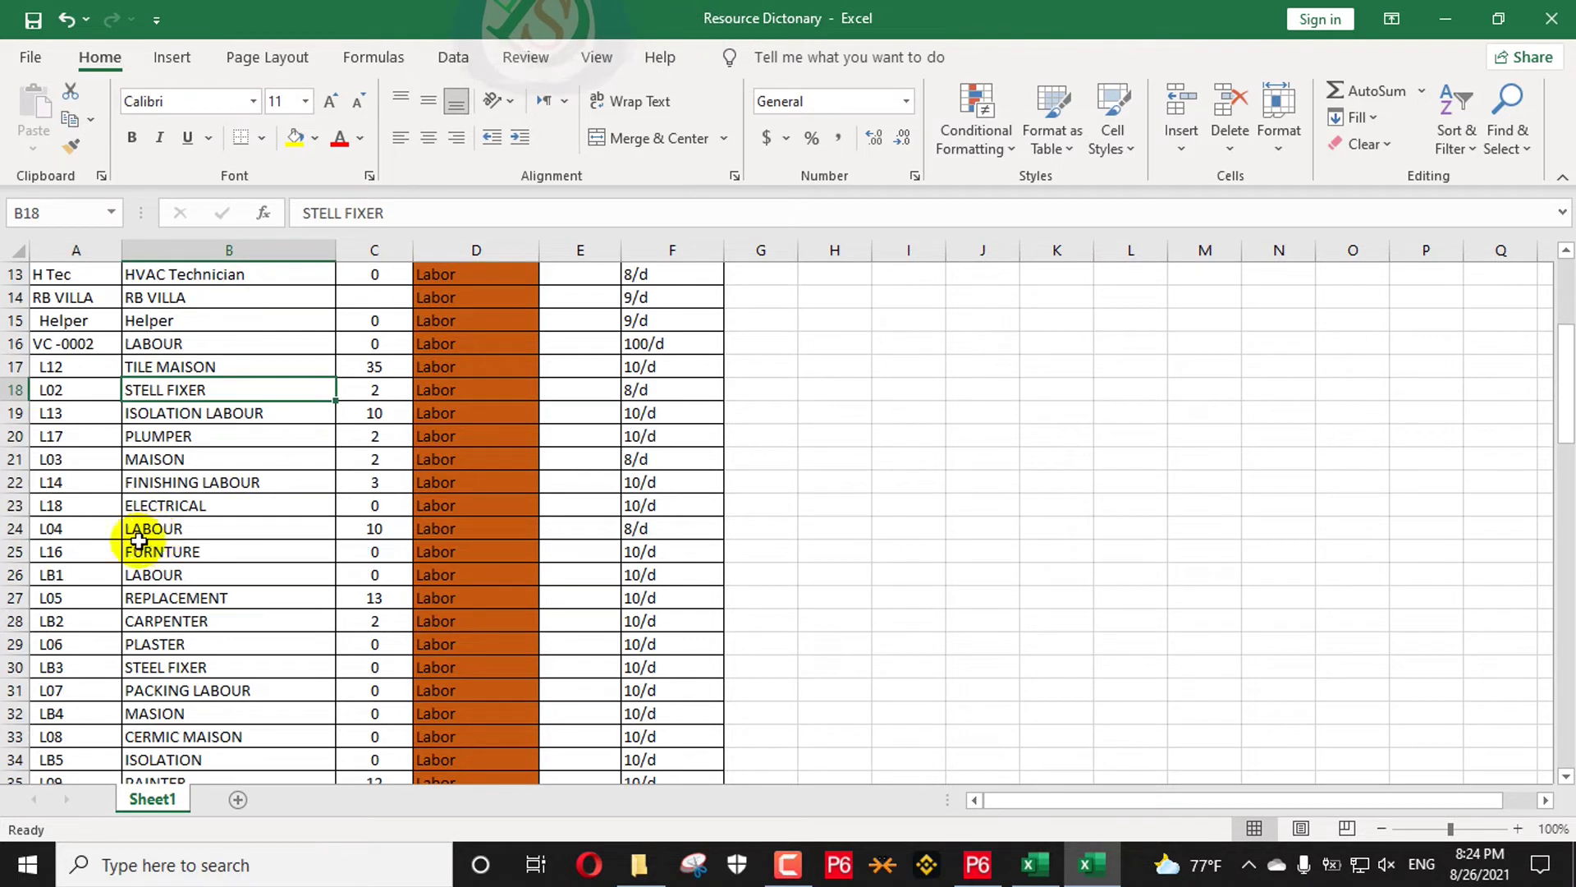
left_click(51, 460)
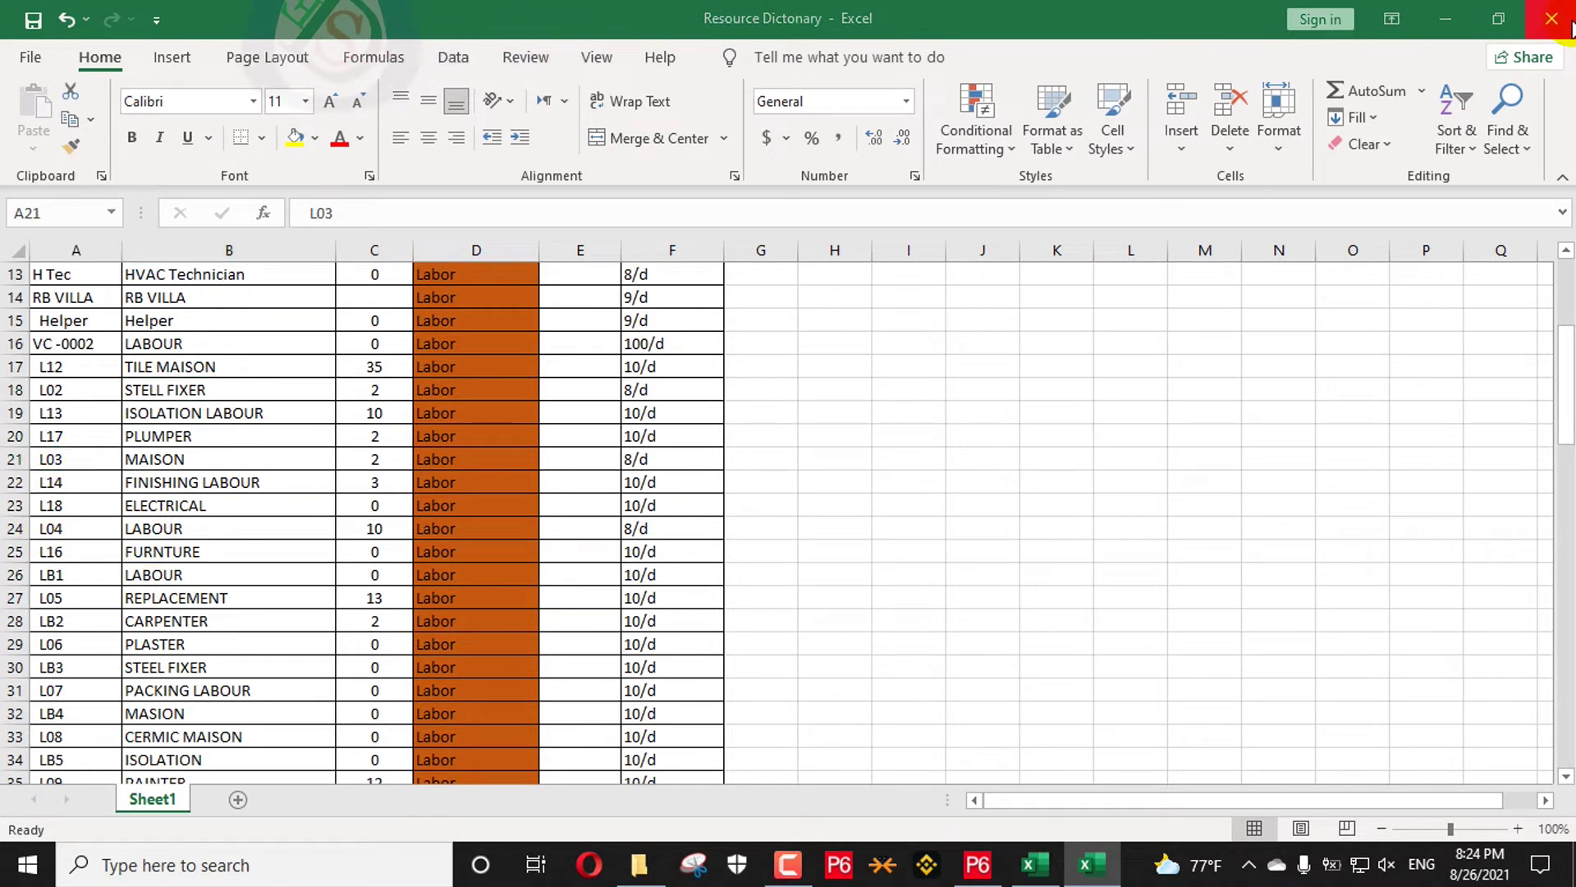
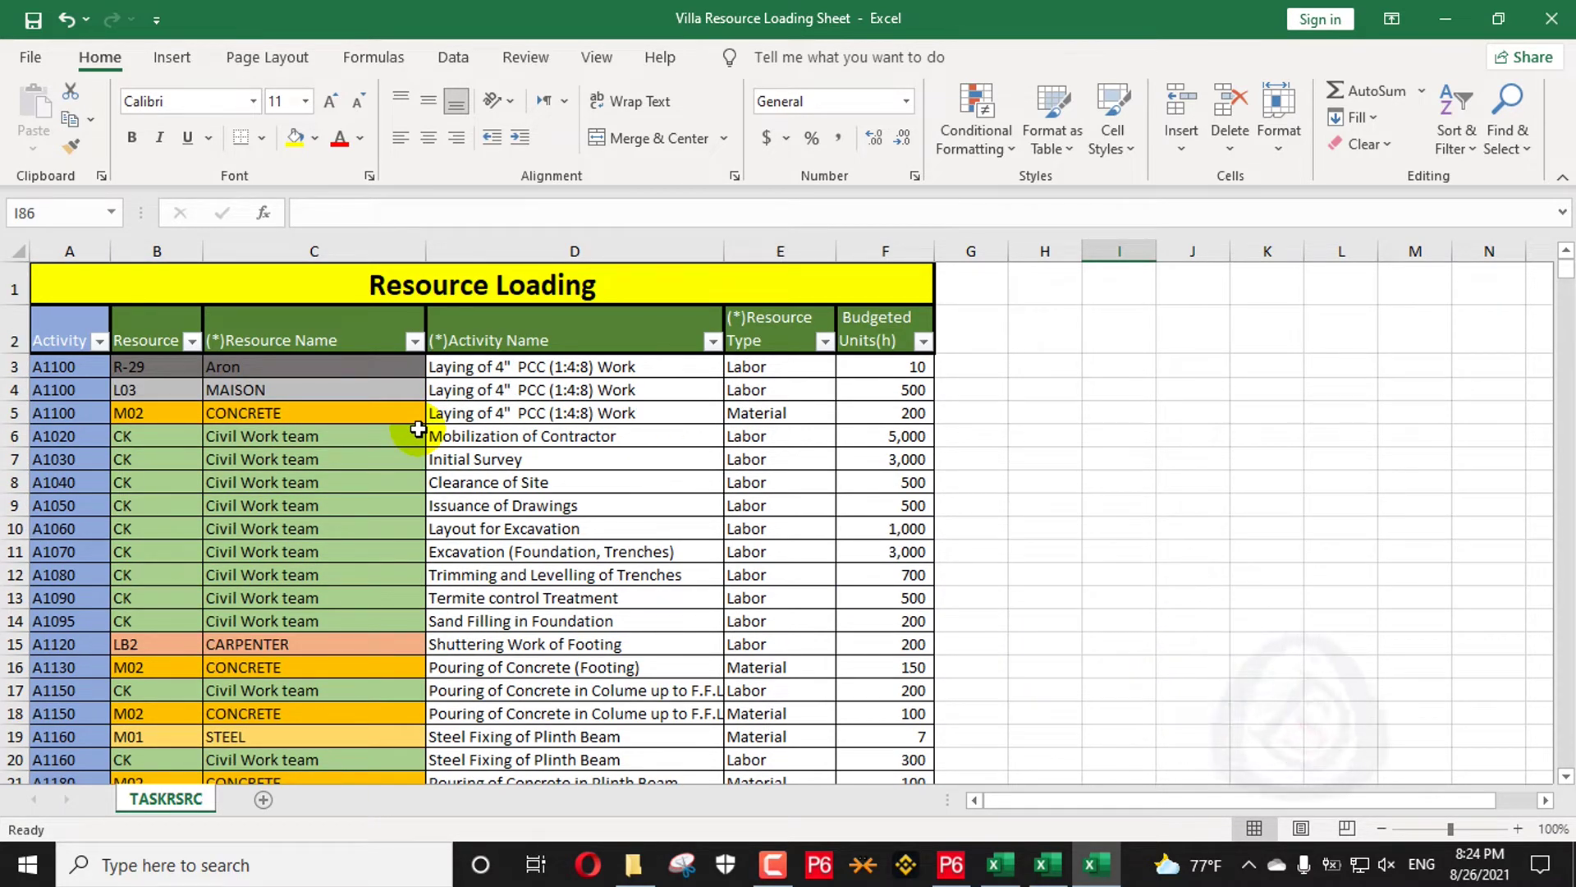
Examine the Activity Name, Resource Type and Budgeted Units(h) headers and the rows of the Villa Resource Loading Sheet
left_click(495, 345)
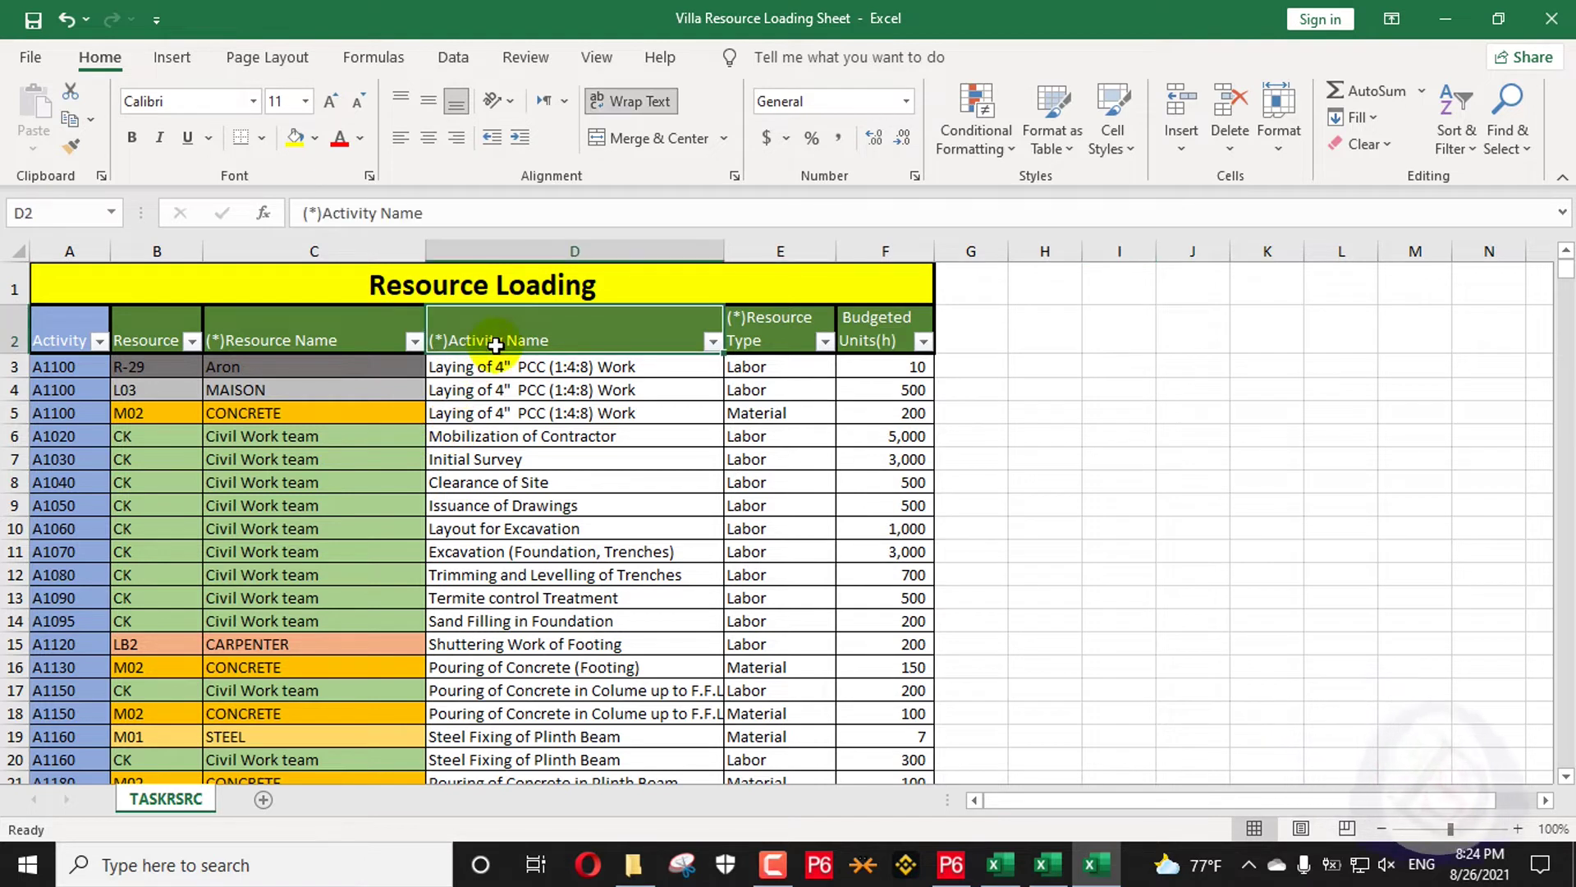
left_click(774, 334)
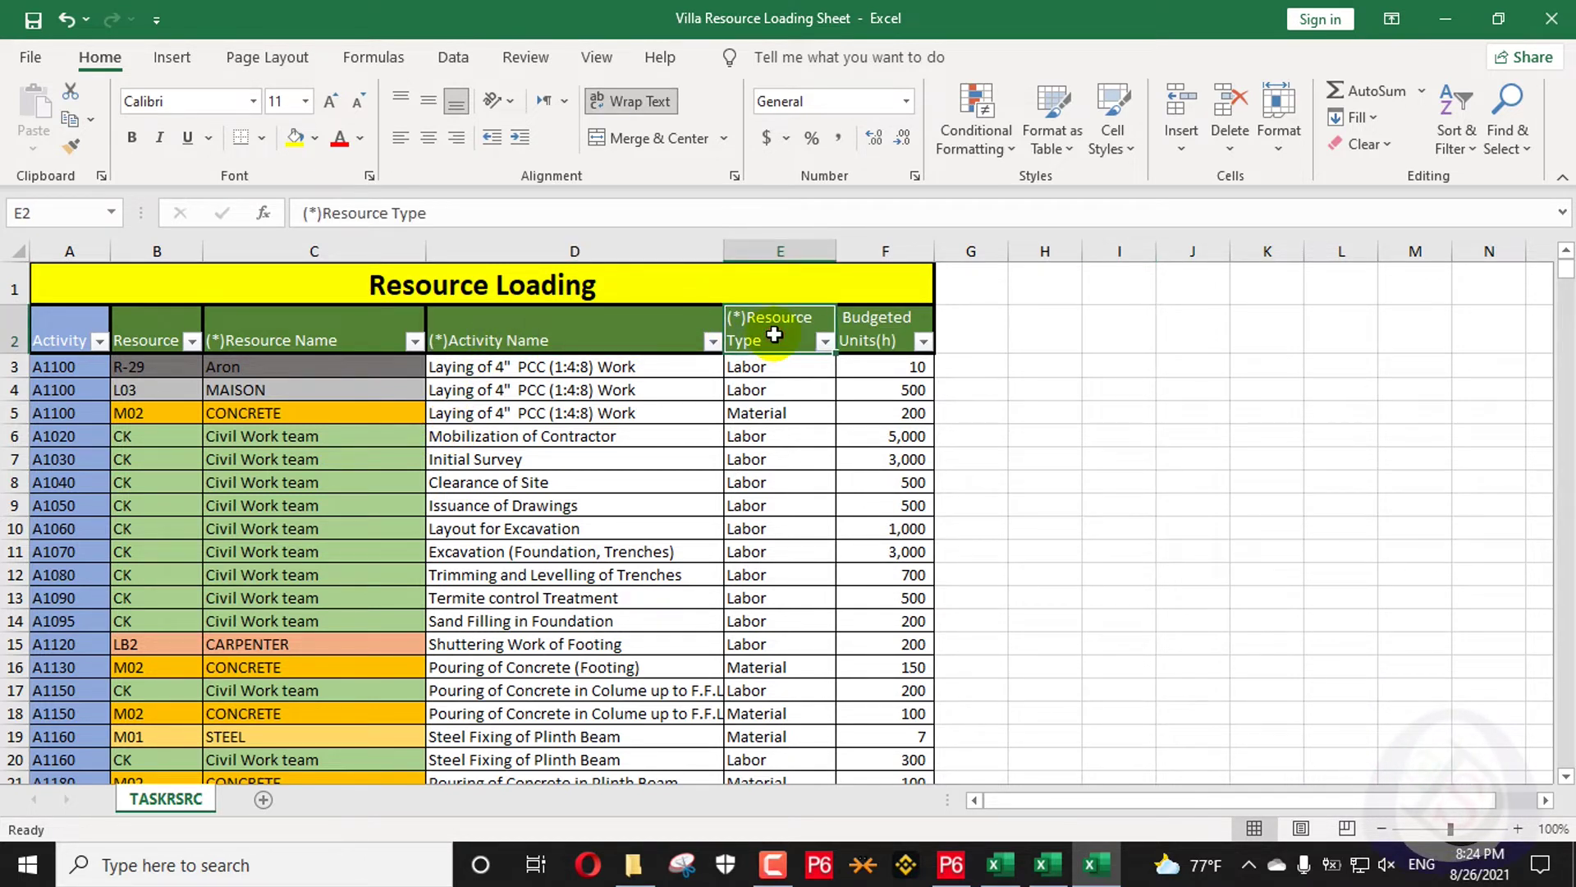
left_click(887, 344)
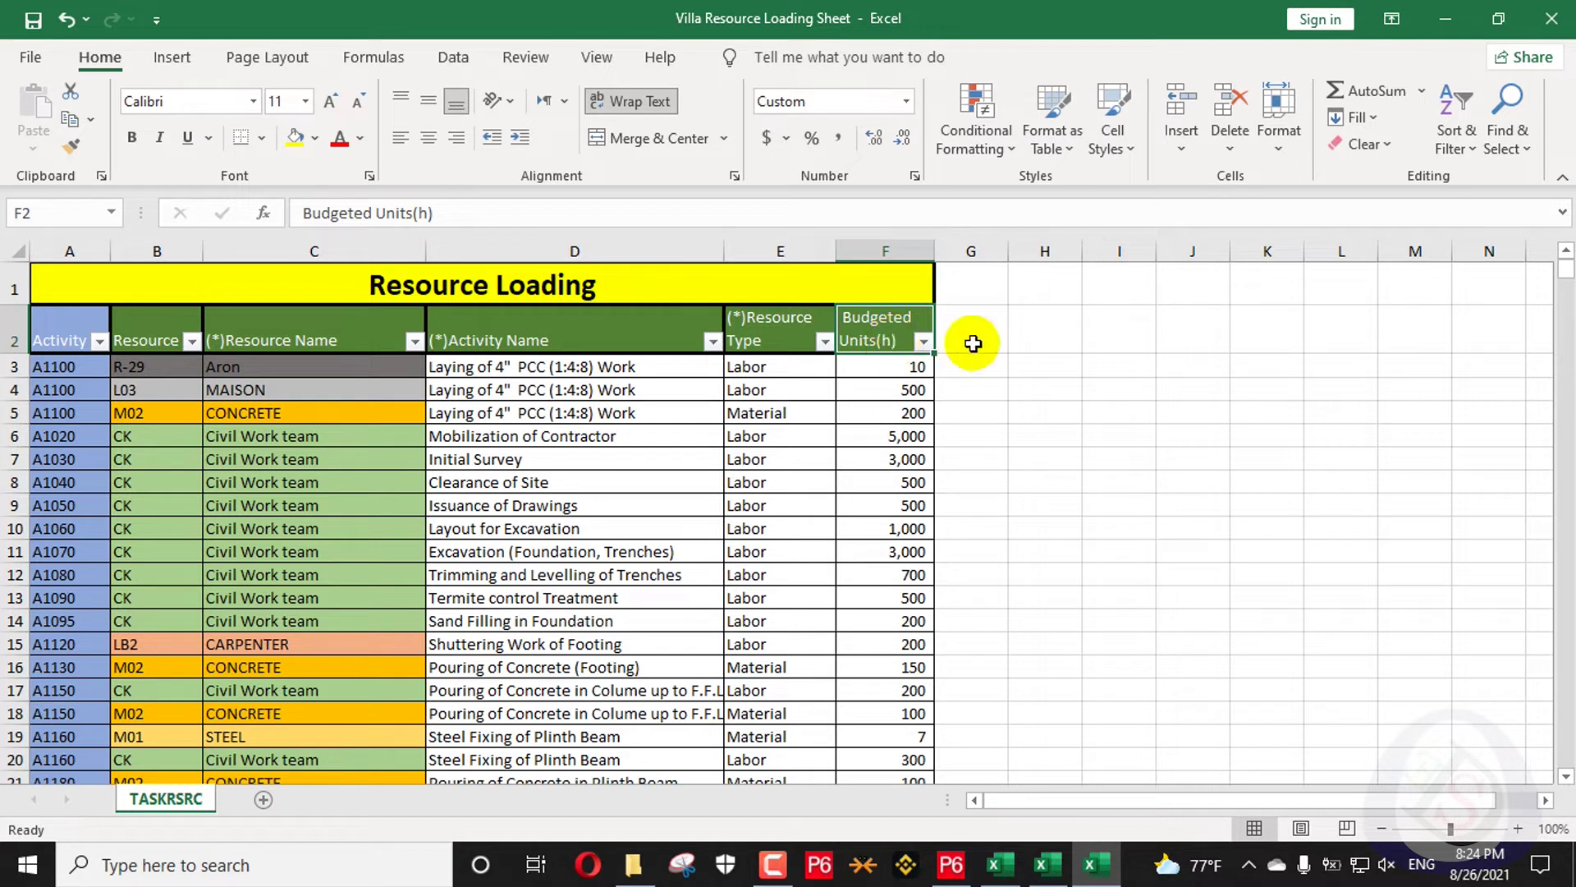
left_click(1024, 353)
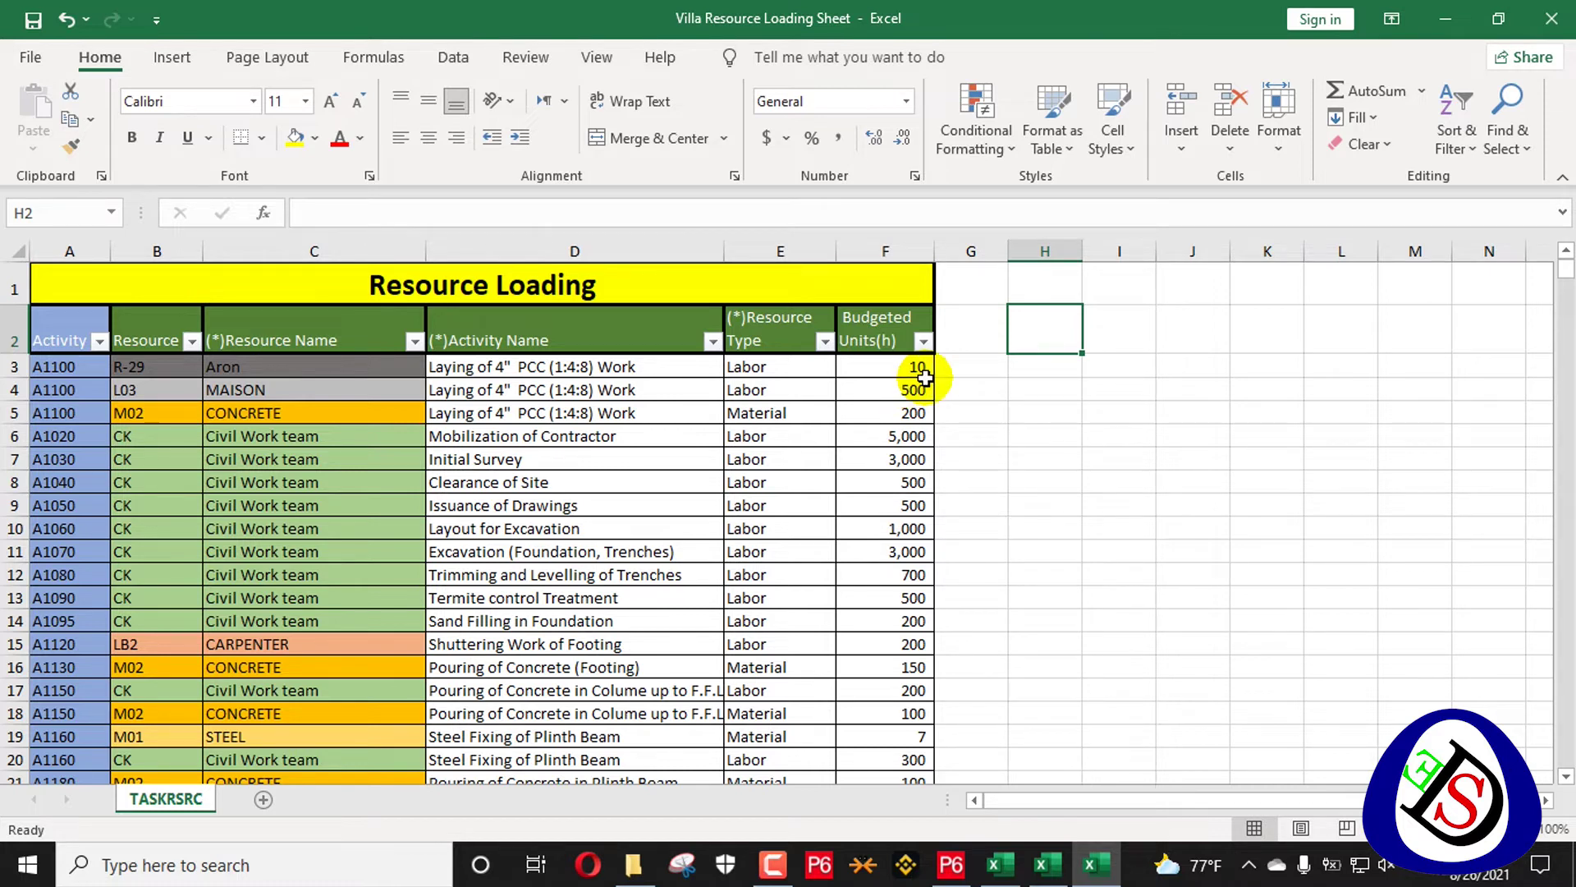
scroll(430, 468, "down", 7)
scroll(429, 477, "up", 7)
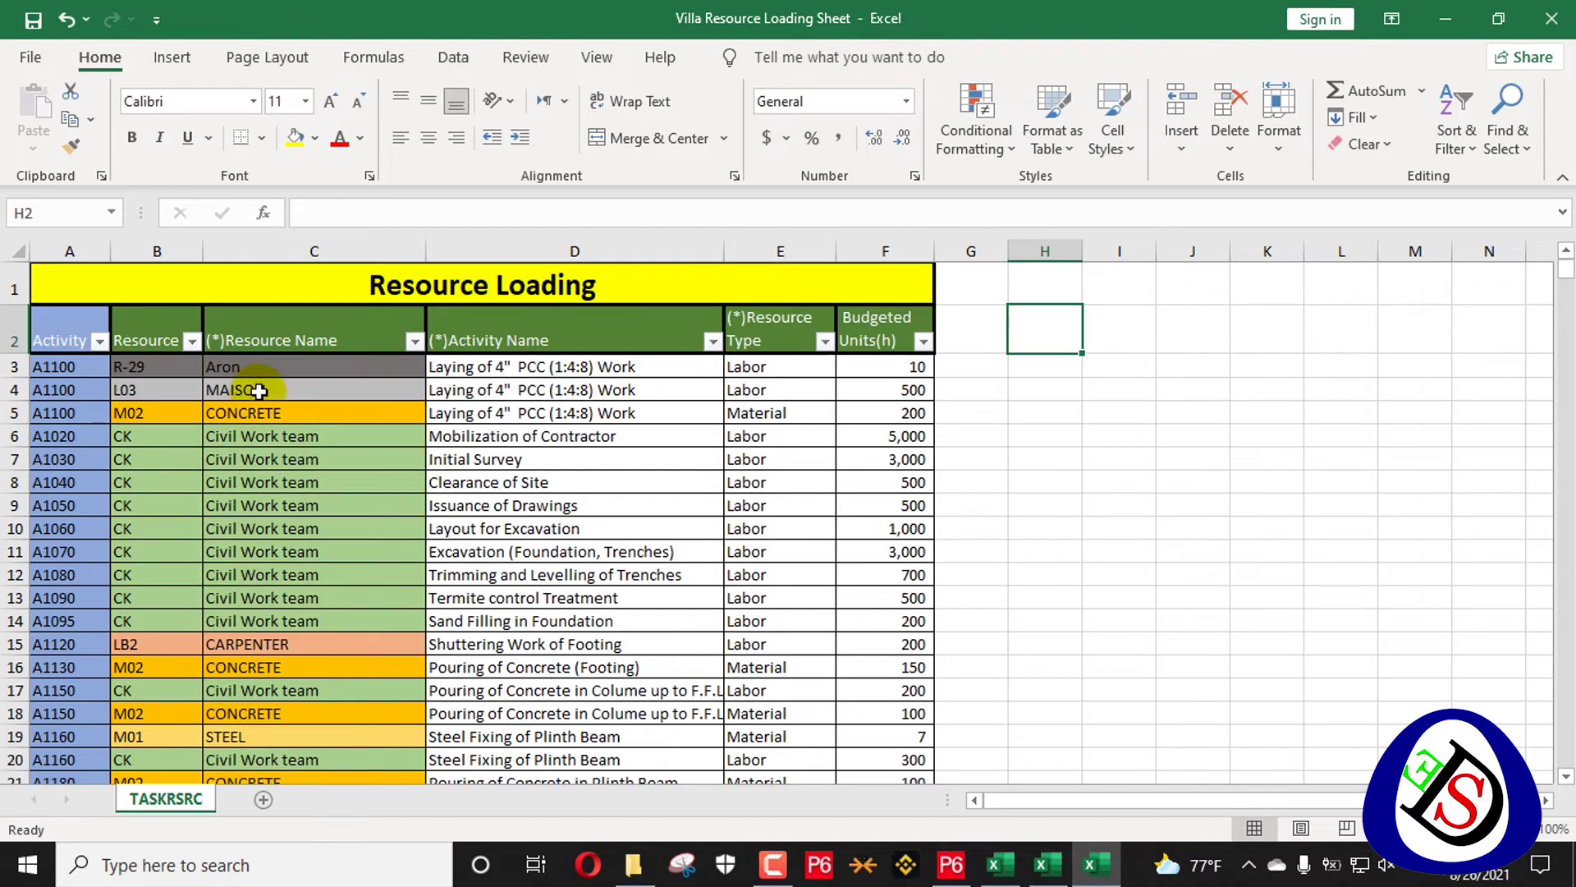
scroll(328, 353, "down", 7)
scroll(282, 362, "up", 7)
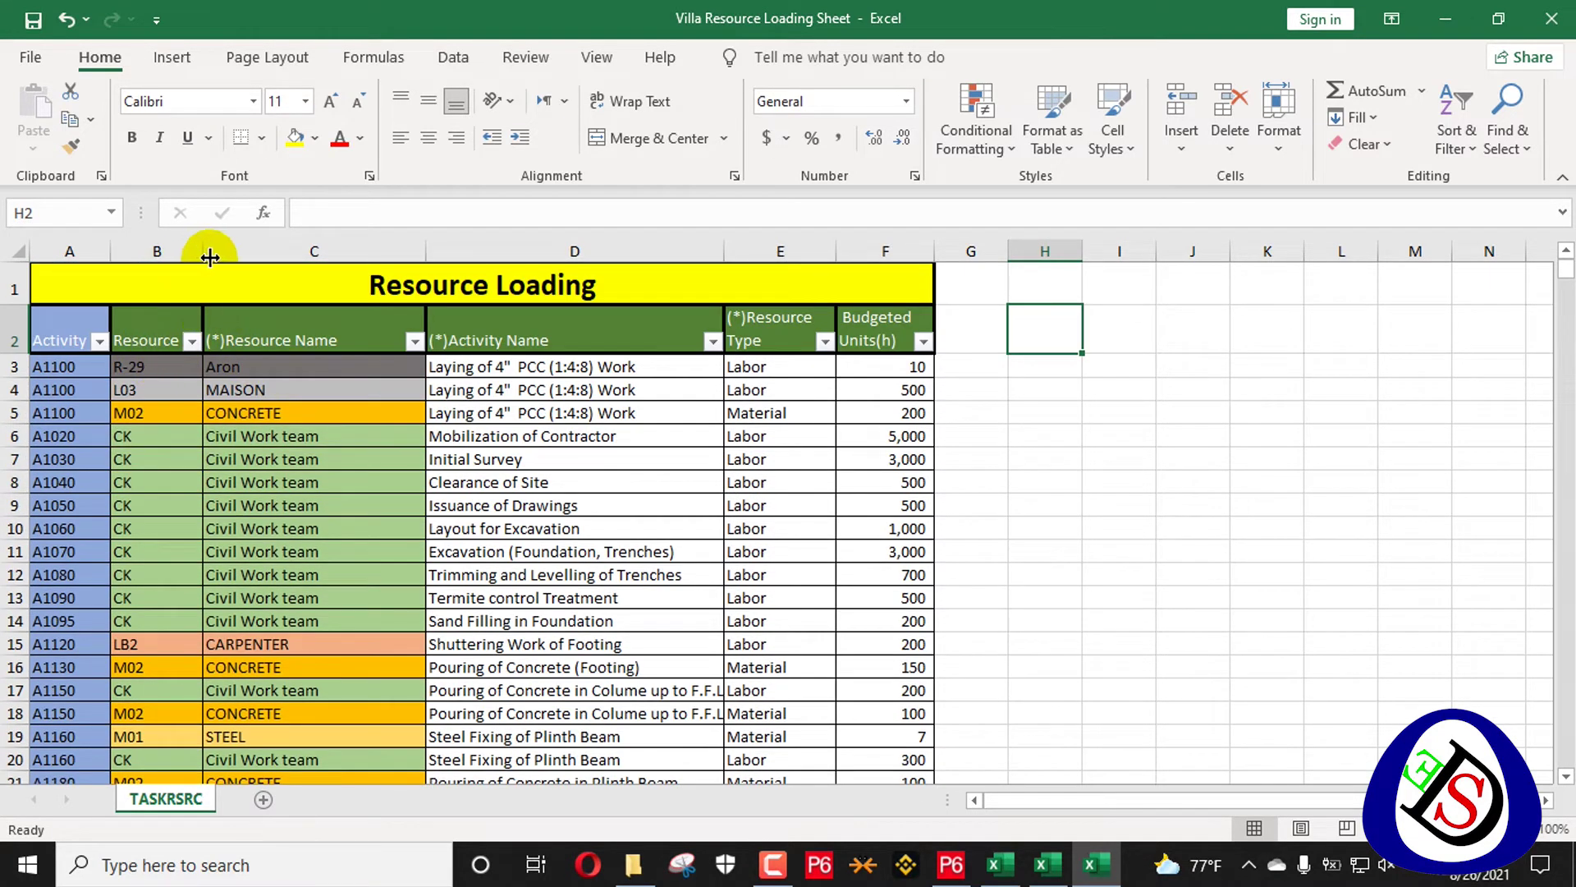
Widen columns B and A of the Villa Resource Loading Sheet to fit their full Resource ID and Activity ID headers
left_click_drag(210, 258, 229, 258)
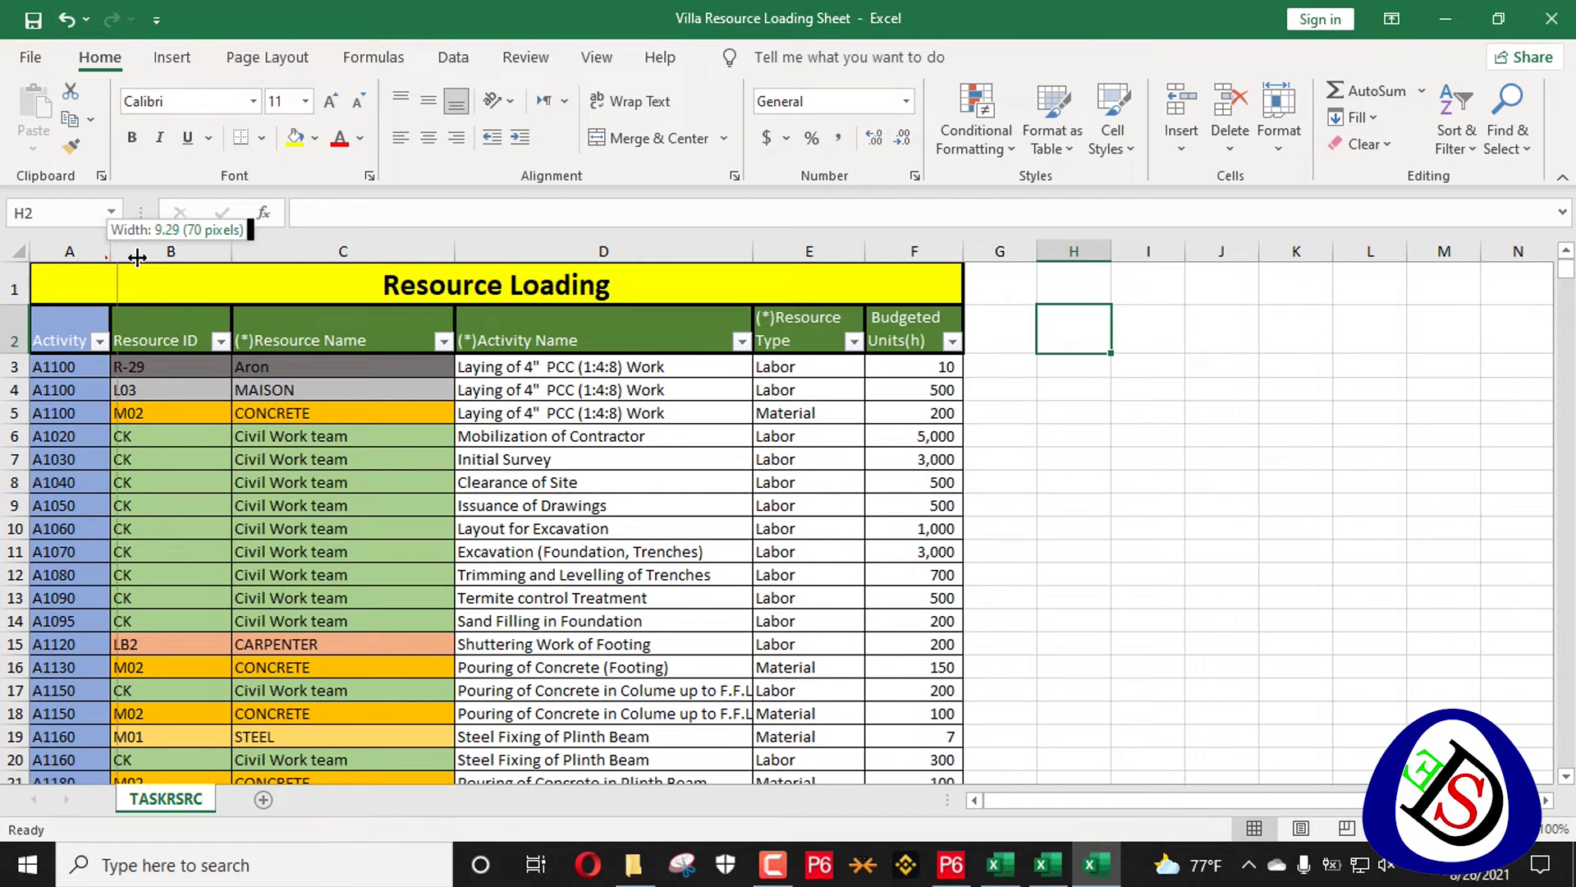
left_click_drag(129, 258, 164, 258)
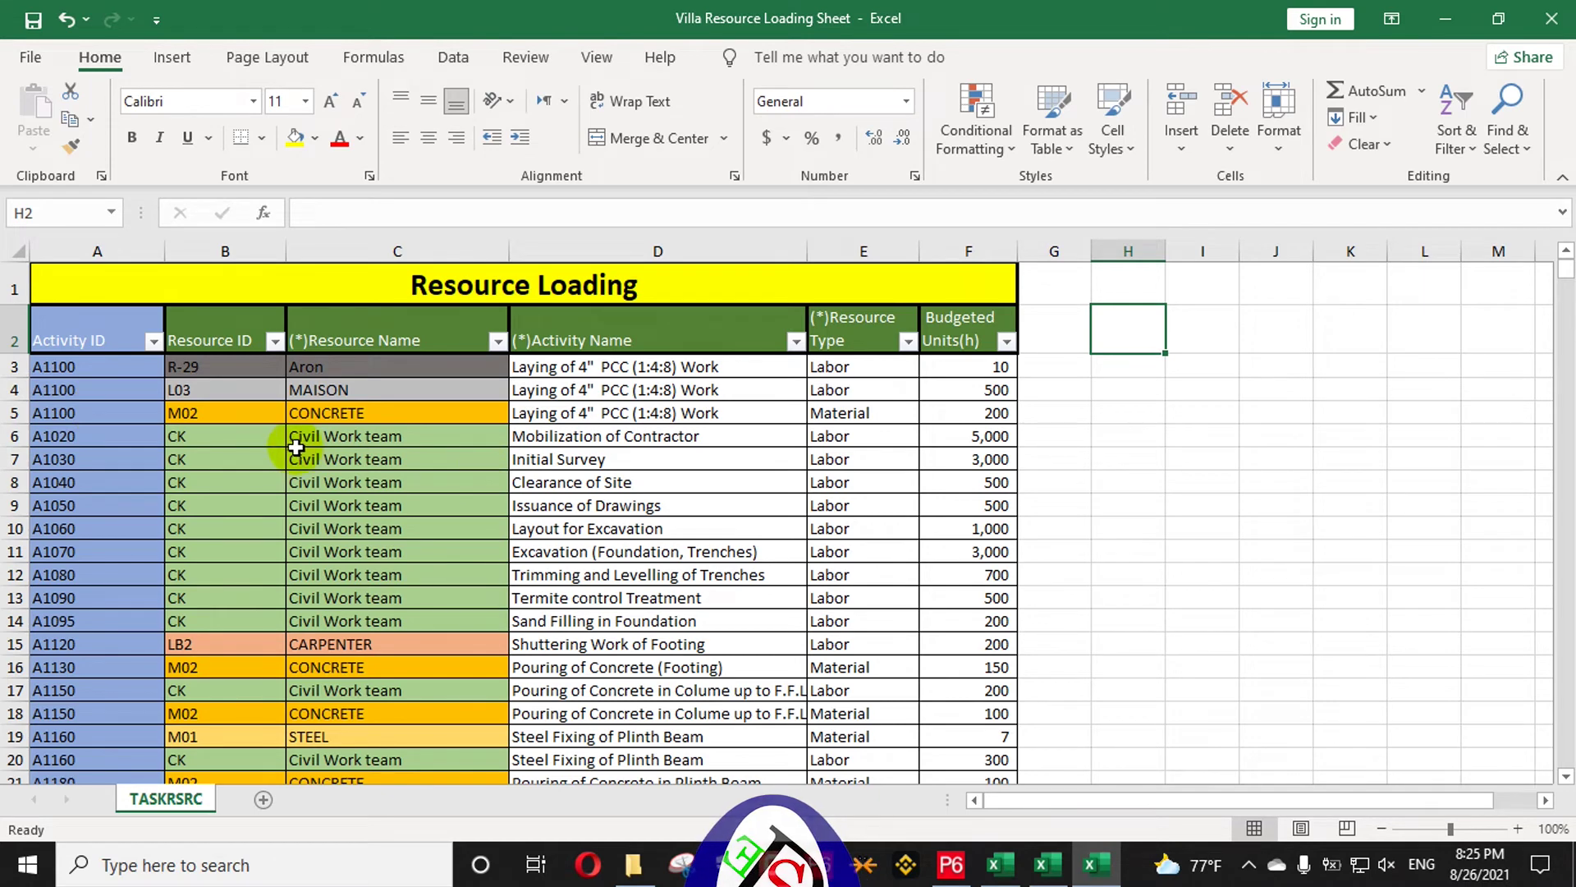
scroll(91, 501, "down", 1)
scroll(93, 513, "up", 1)
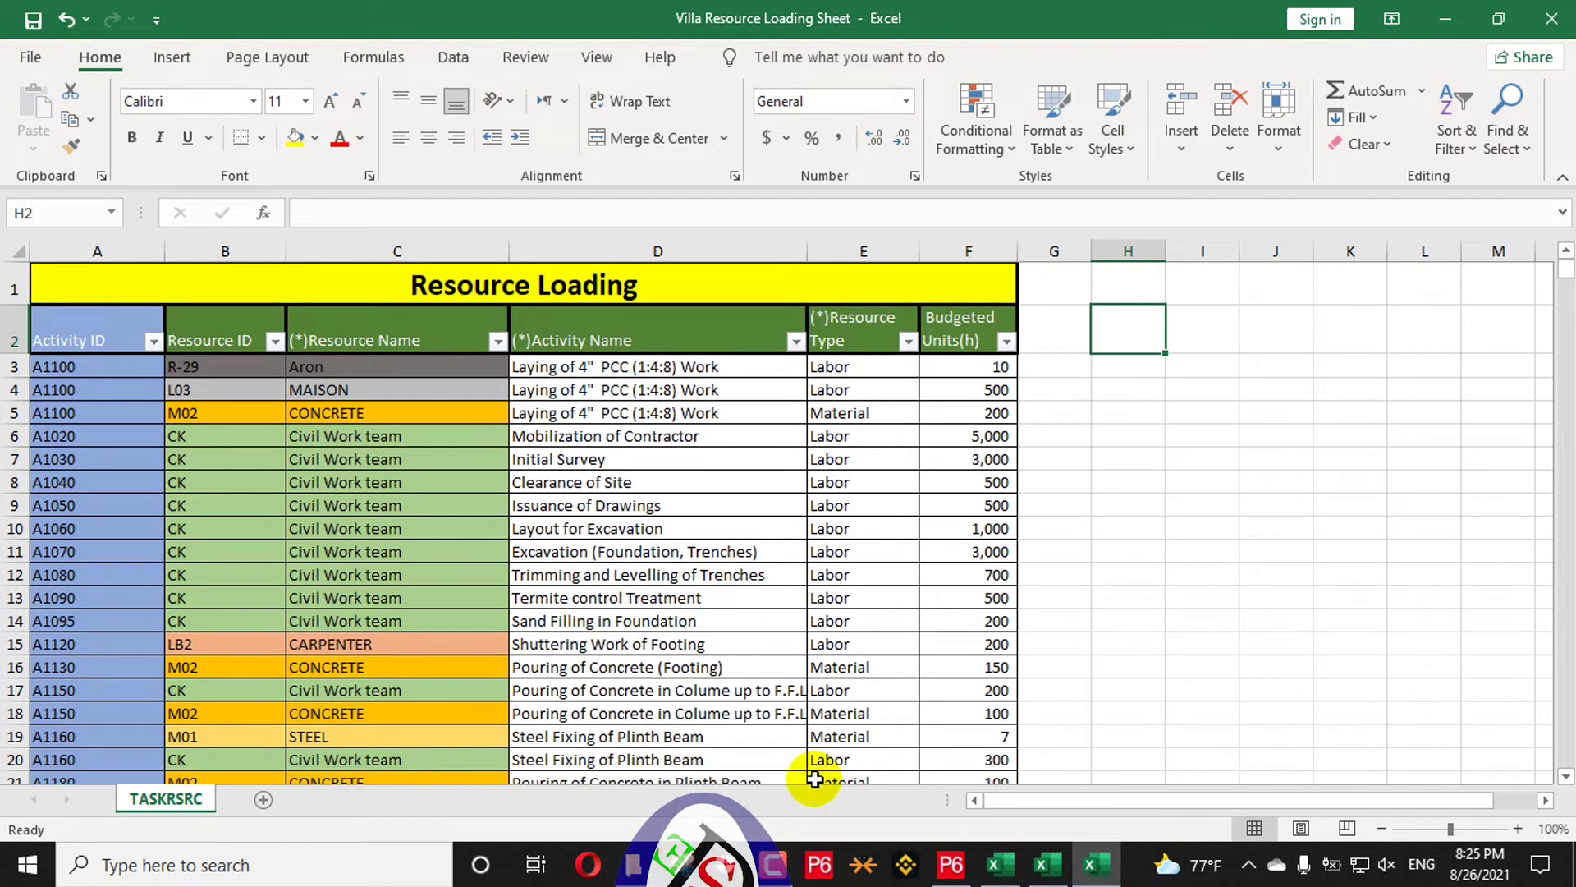
left_click_drag(91, 367, 90, 788)
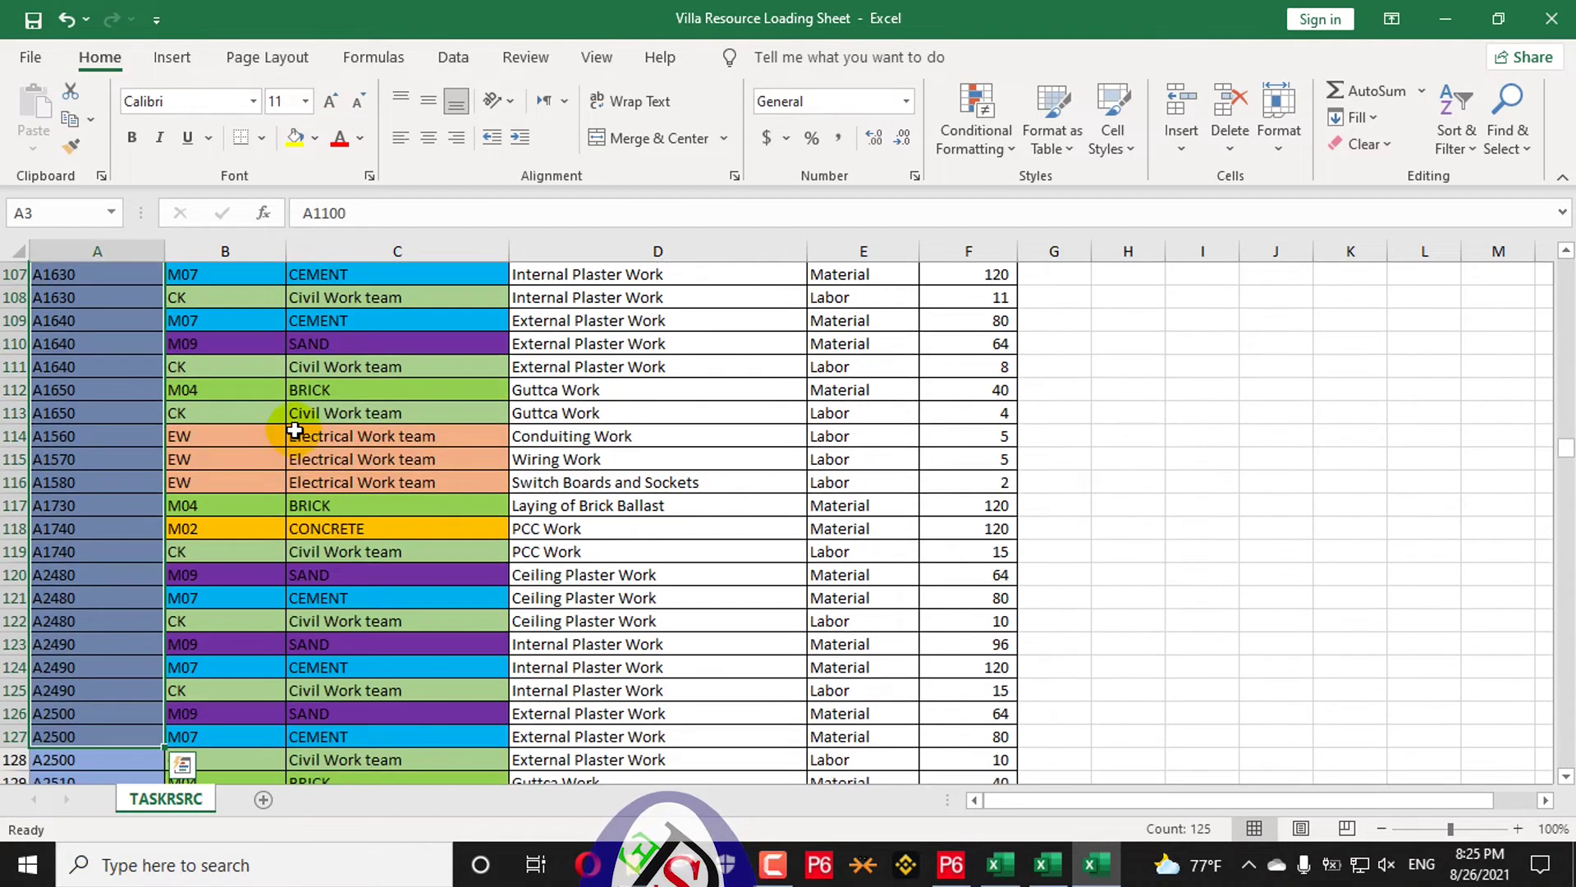
scroll(281, 444, "up", 20)
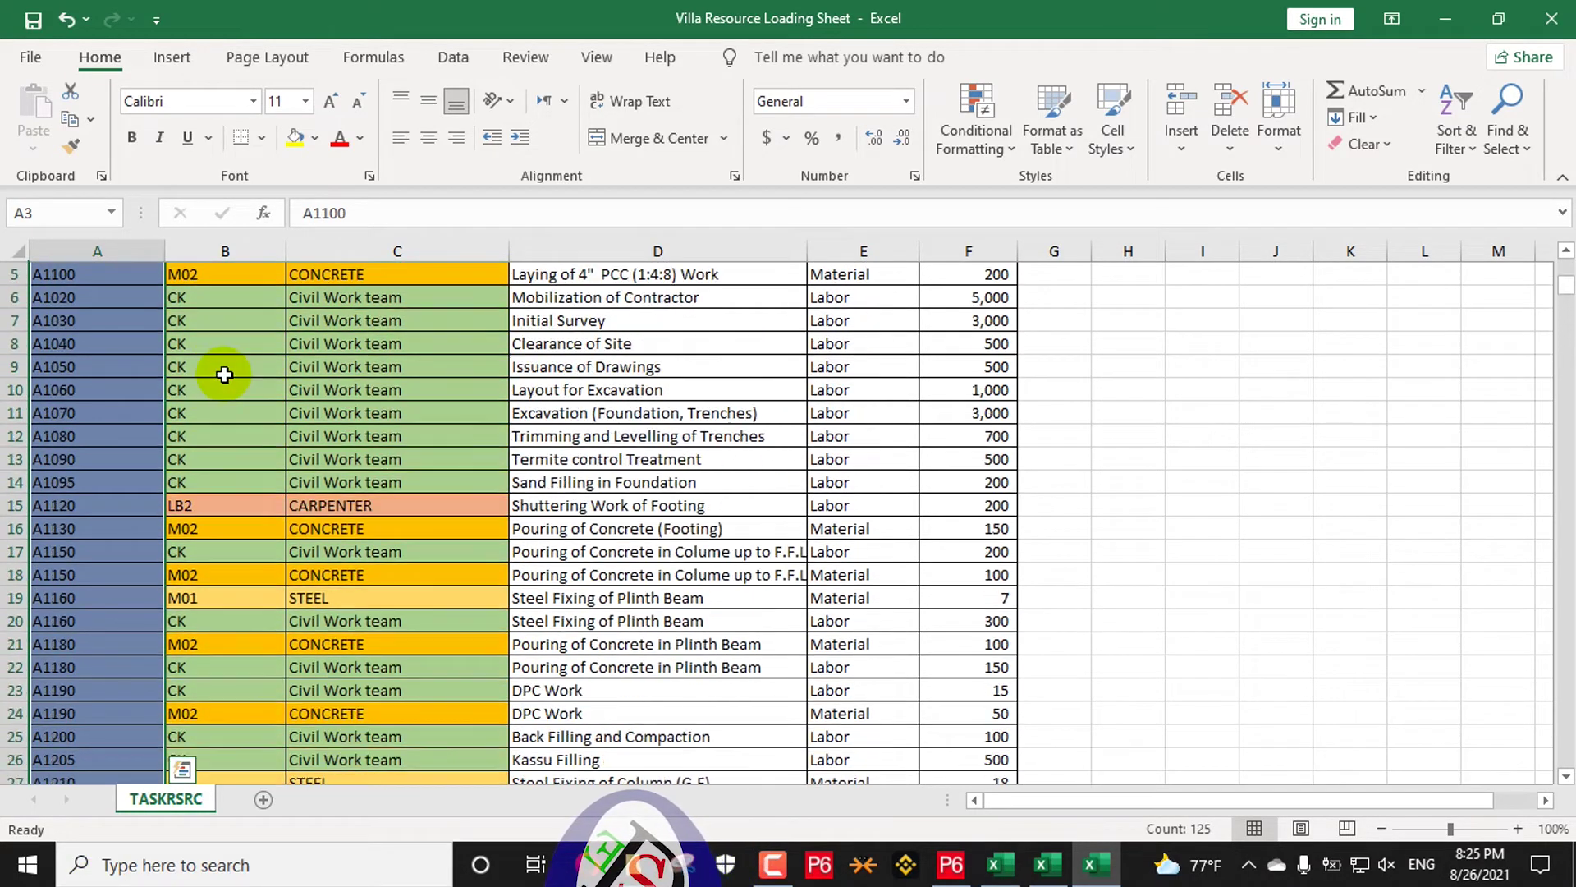
scroll(224, 374, "up", 3)
left_click(202, 316)
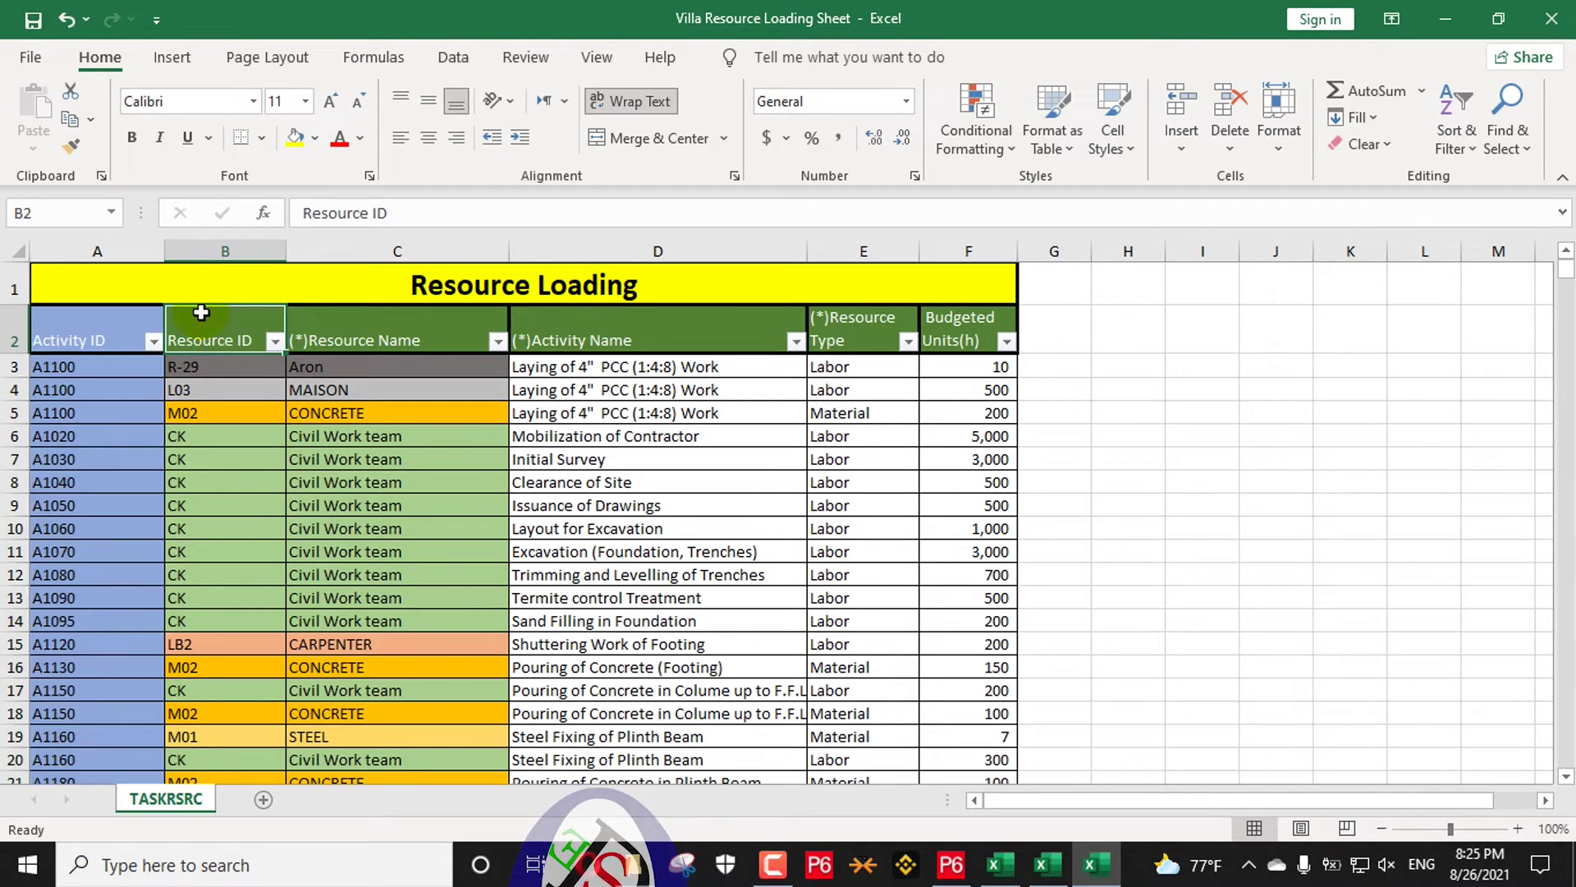
left_click(358, 413)
left_click_drag(56, 372, 123, 736)
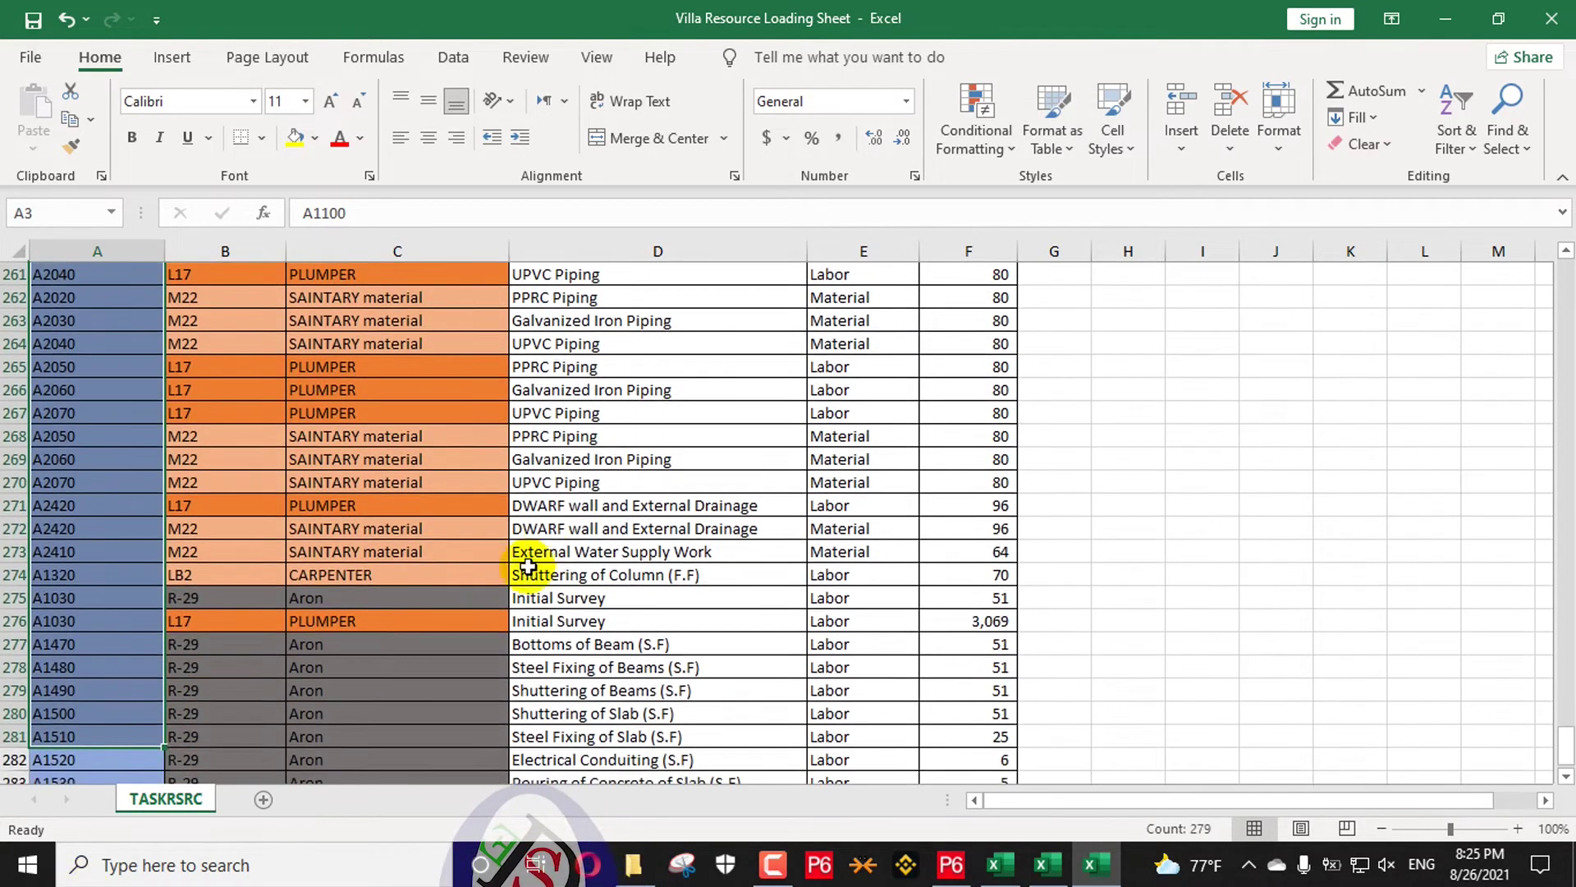
scroll(497, 588, "up", 20)
scroll(555, 544, "up", 20)
scroll(555, 542, "up", 4)
scroll(721, 416, "down", 3)
scroll(714, 415, "up", 3)
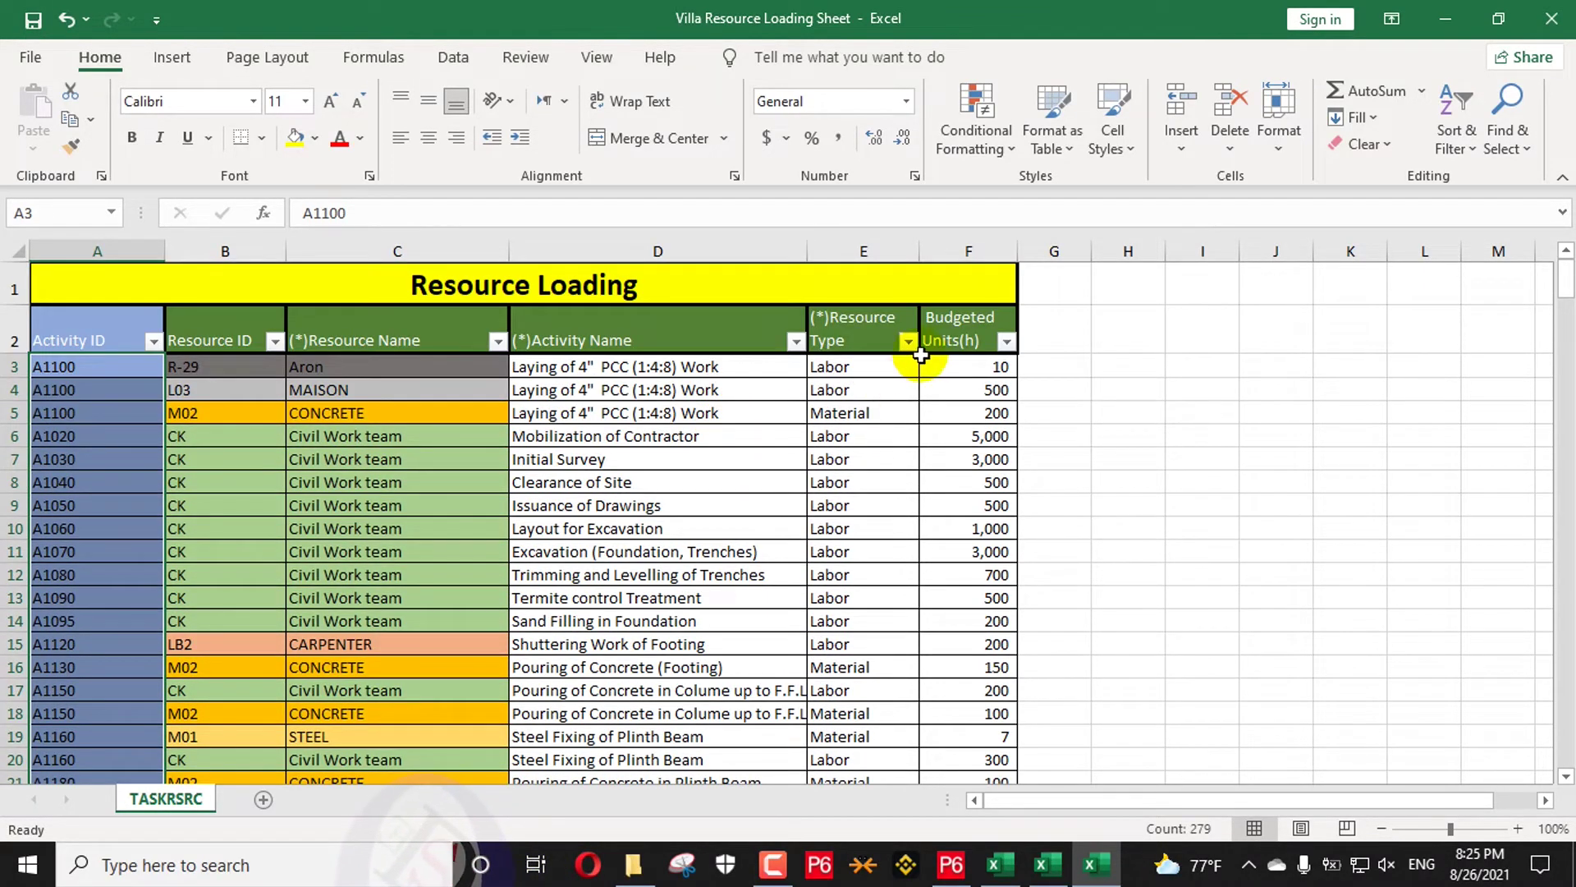
left_click(154, 382)
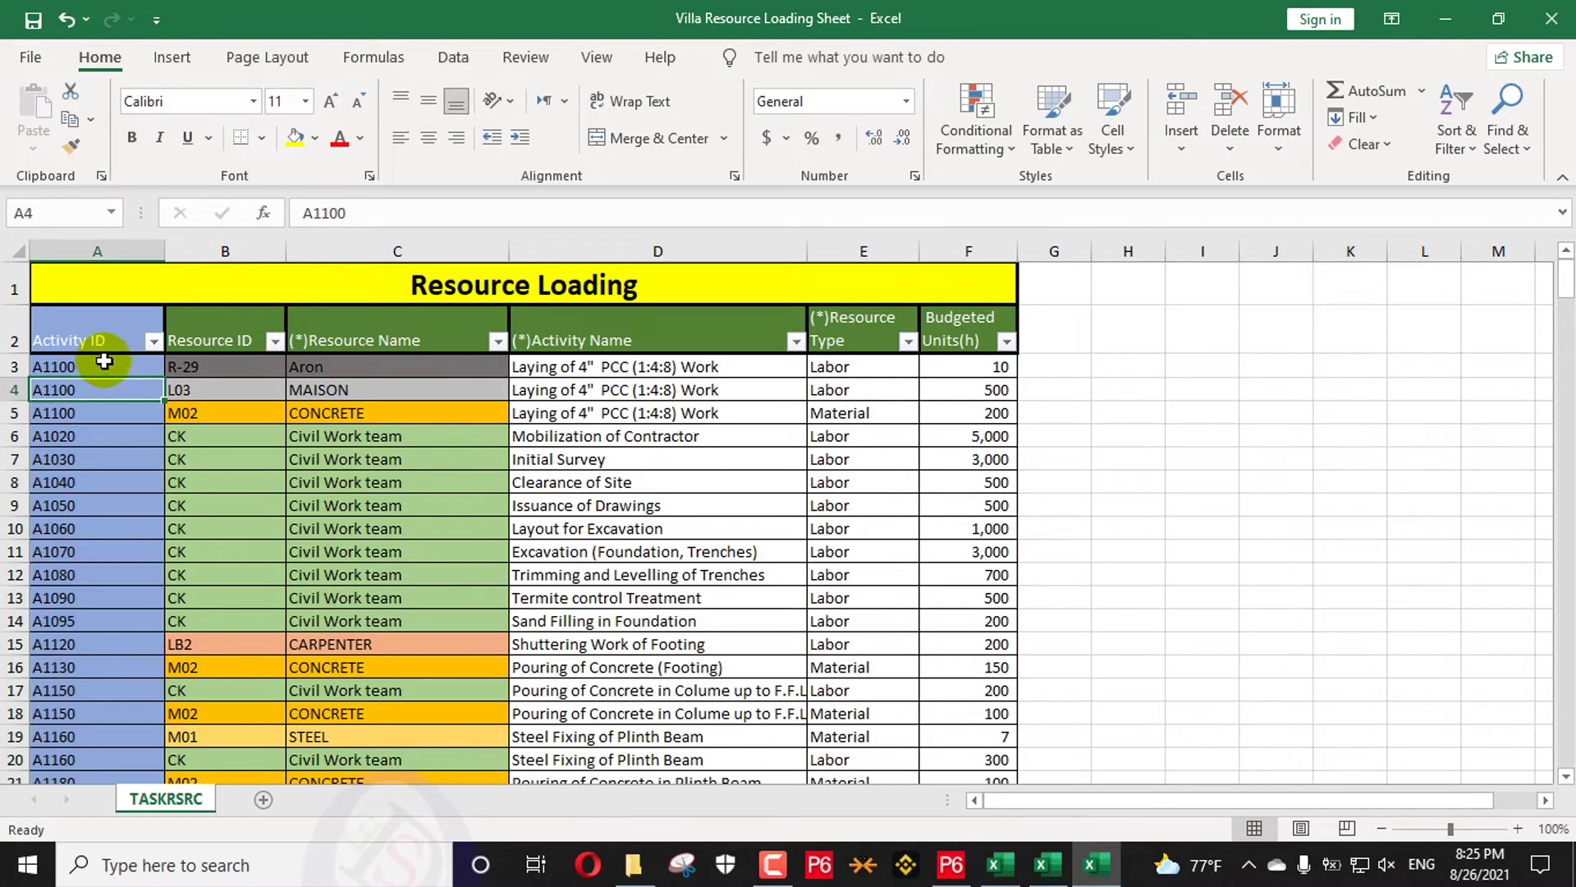
Copy the Activity IDs in A3:A283 of the Villa Resource Loading Sheet into VC-4-Activity Resource Assignments from A3 as values only
left_click_drag(100, 576, 121, 699)
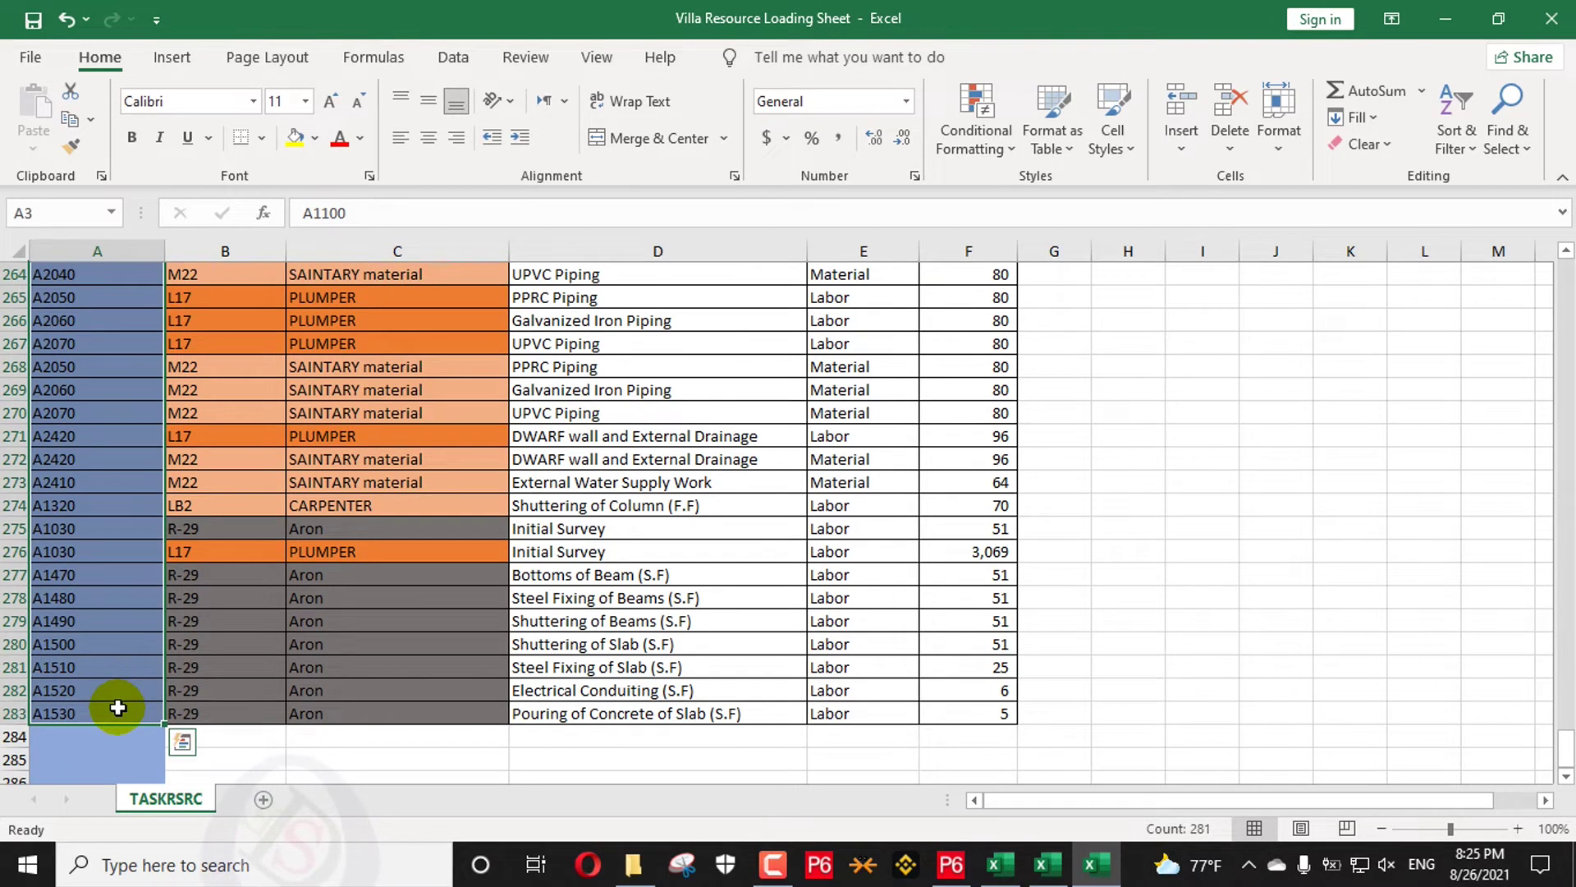
key("alt+Tab")
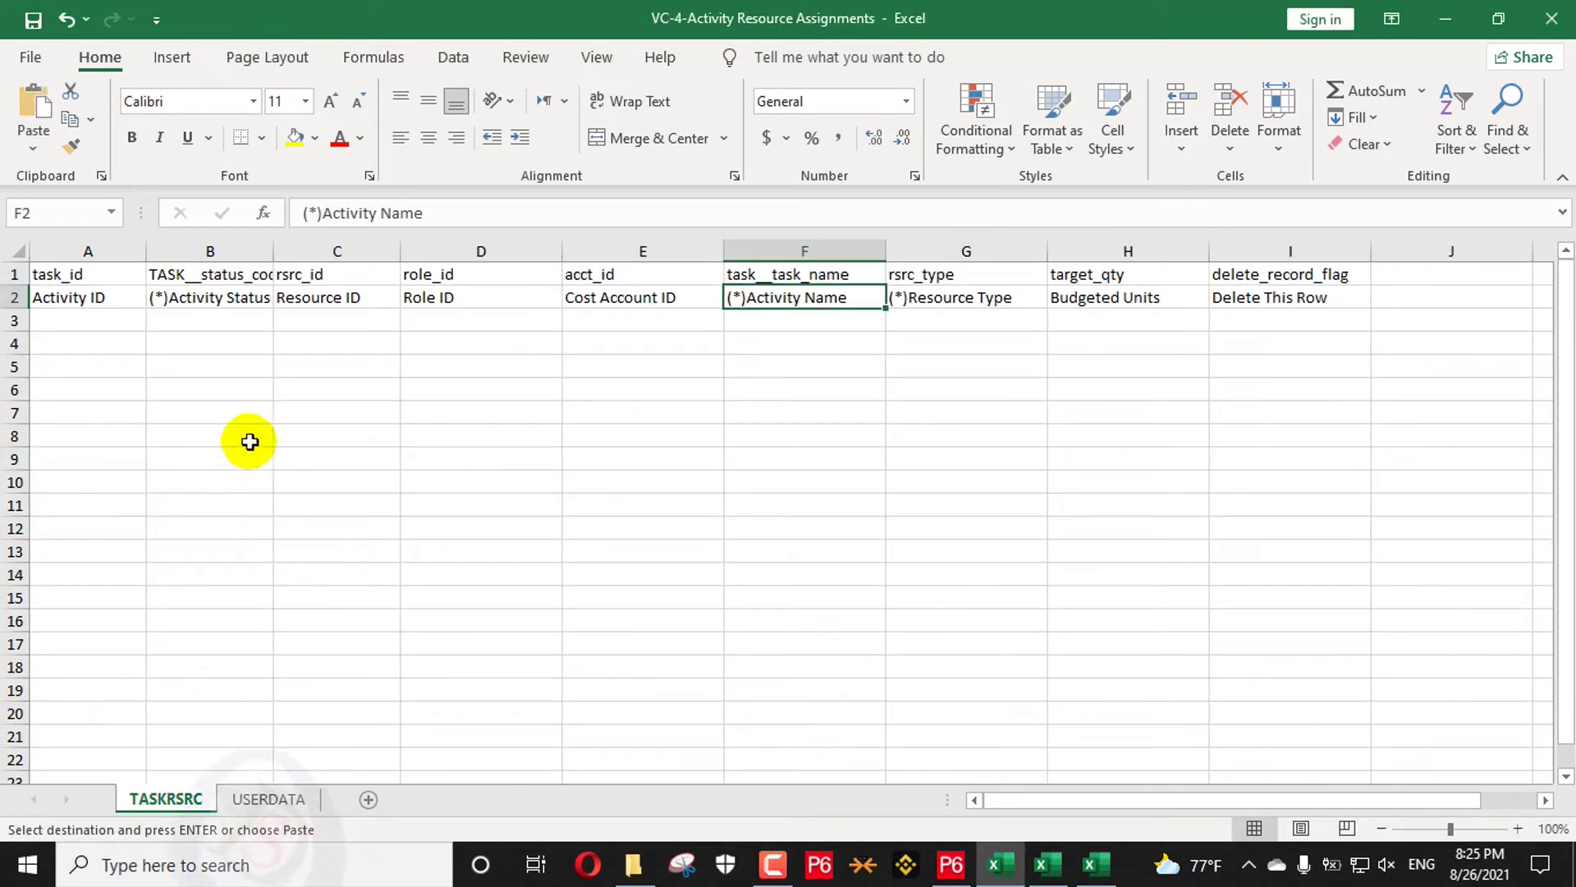
left_click(426, 401)
right_click(92, 321)
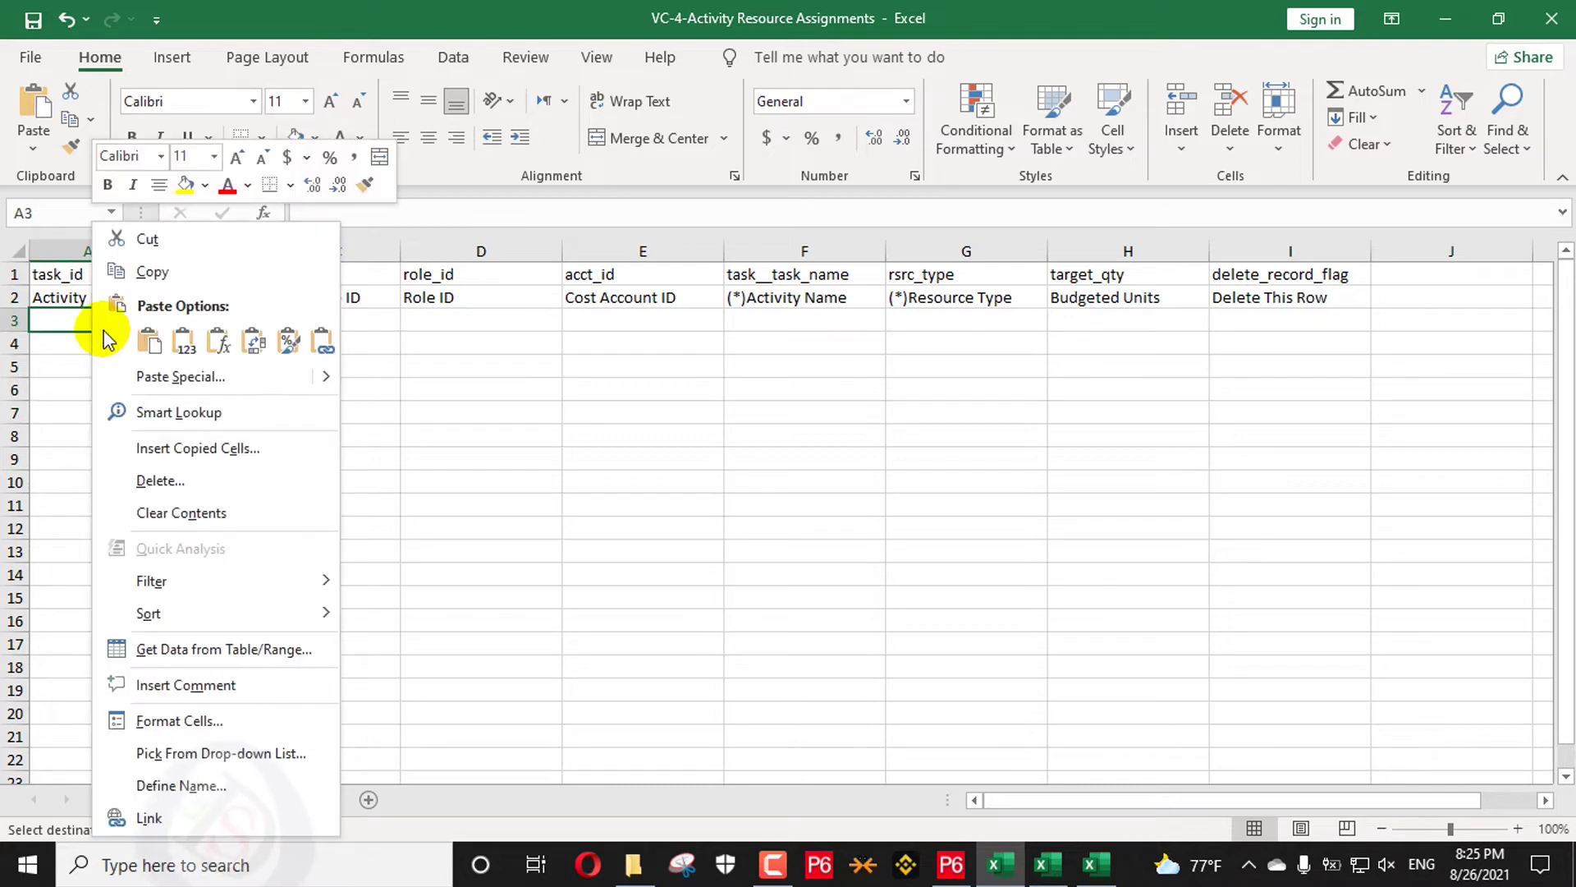
left_click(185, 340)
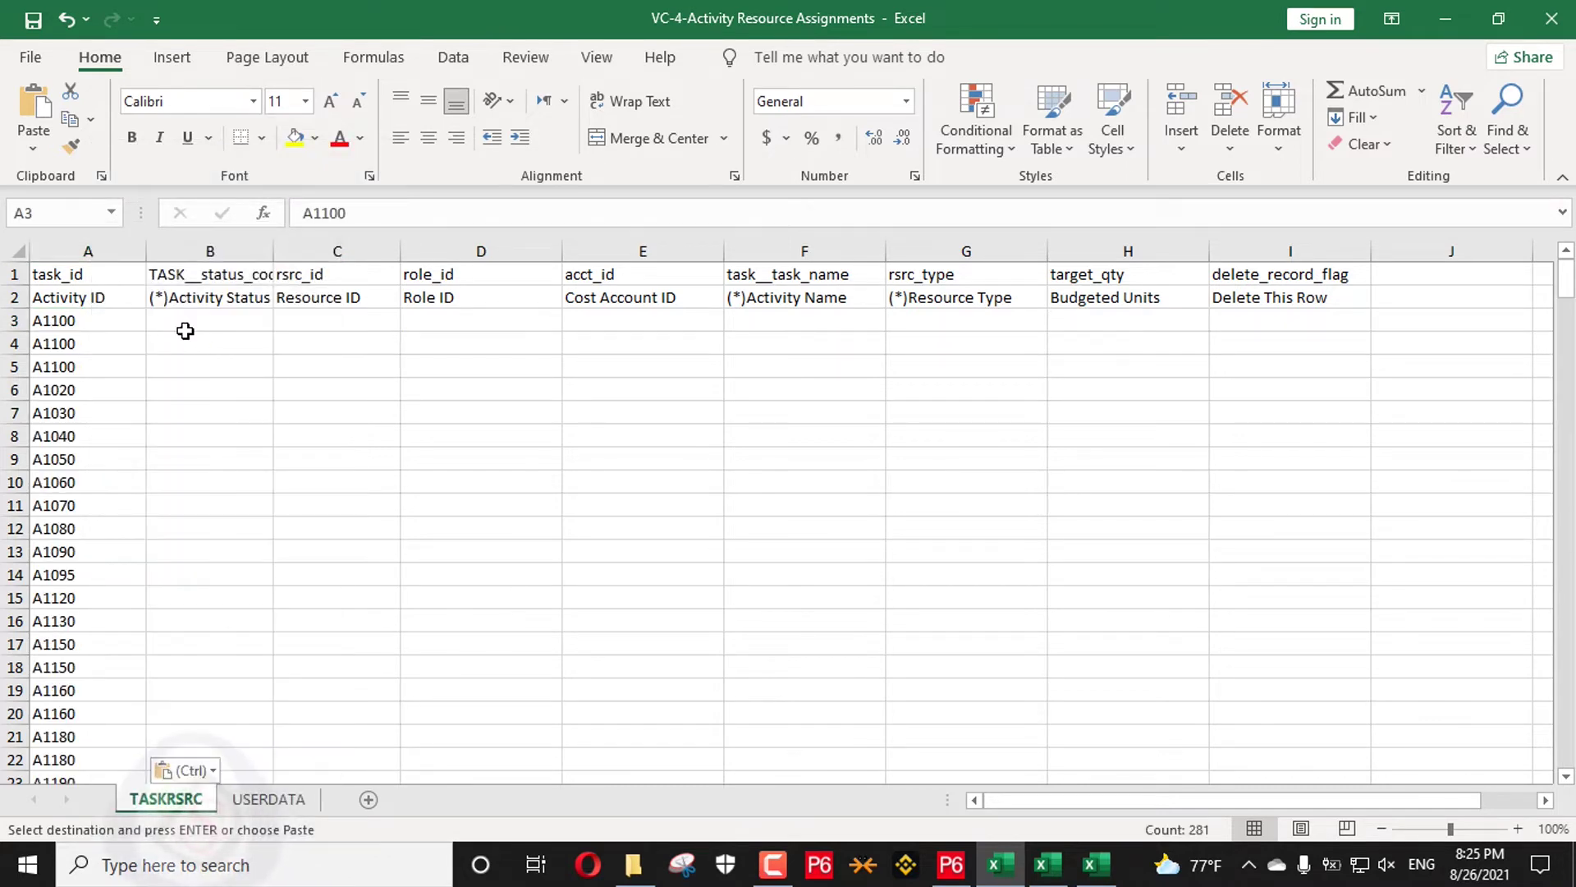
Copy the Resource IDs in B3:B283 of the Villa Resource Loading Sheet into the assignments workbook's Resource ID column from C3 as values only
key("alt+Tab")
scroll(714, 415, "down", 1)
scroll(476, 436, "up", 15)
scroll(395, 444, "up", 20)
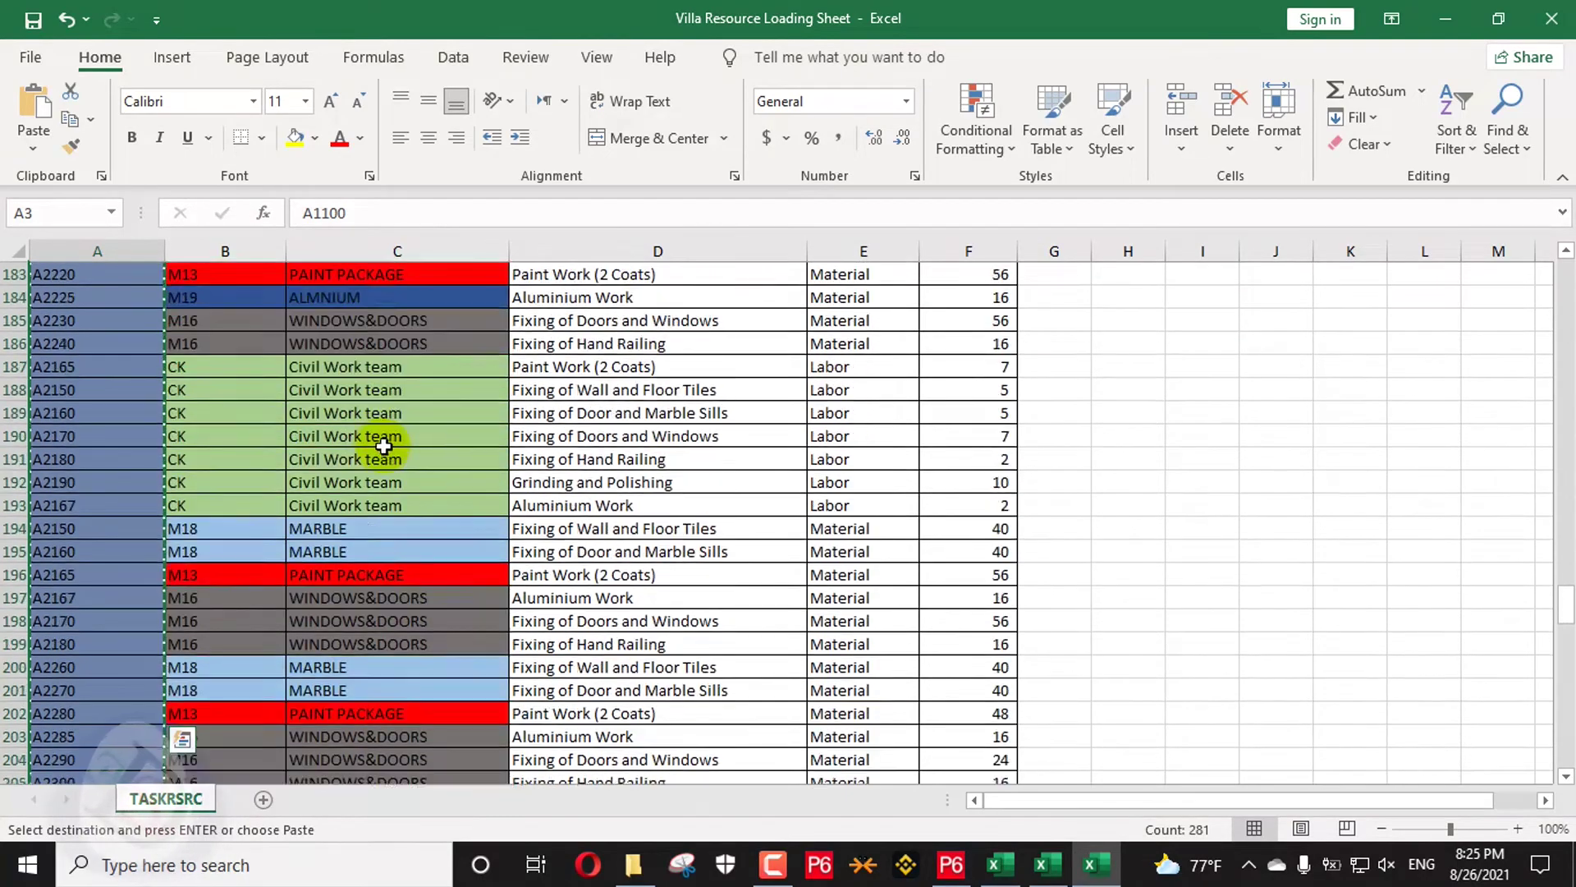
scroll(373, 446, "up", 20)
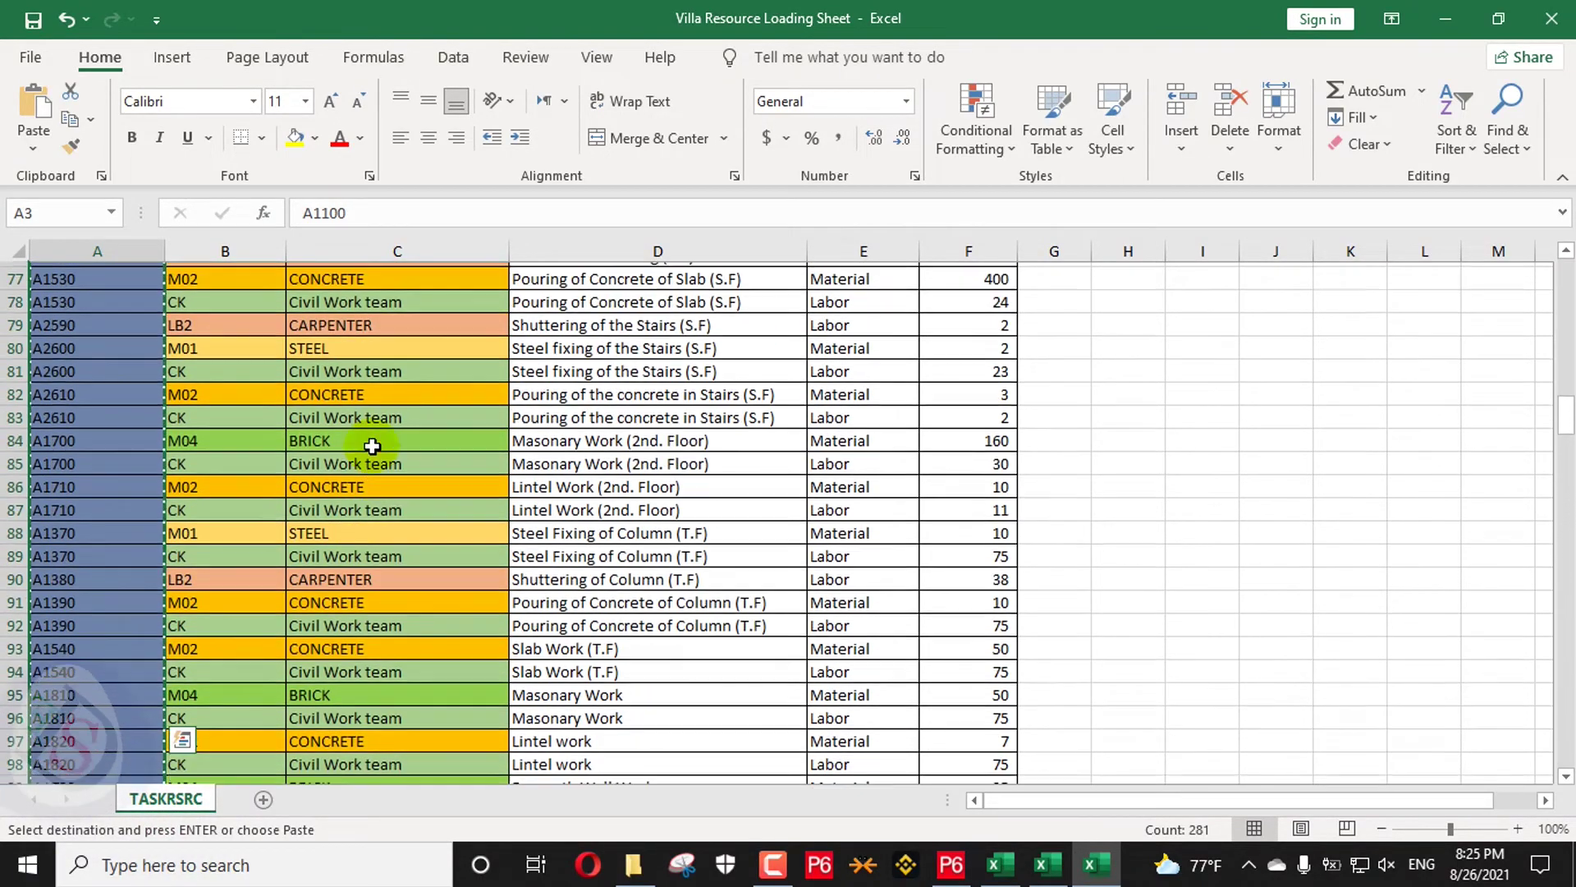
scroll(371, 446, "up", 9)
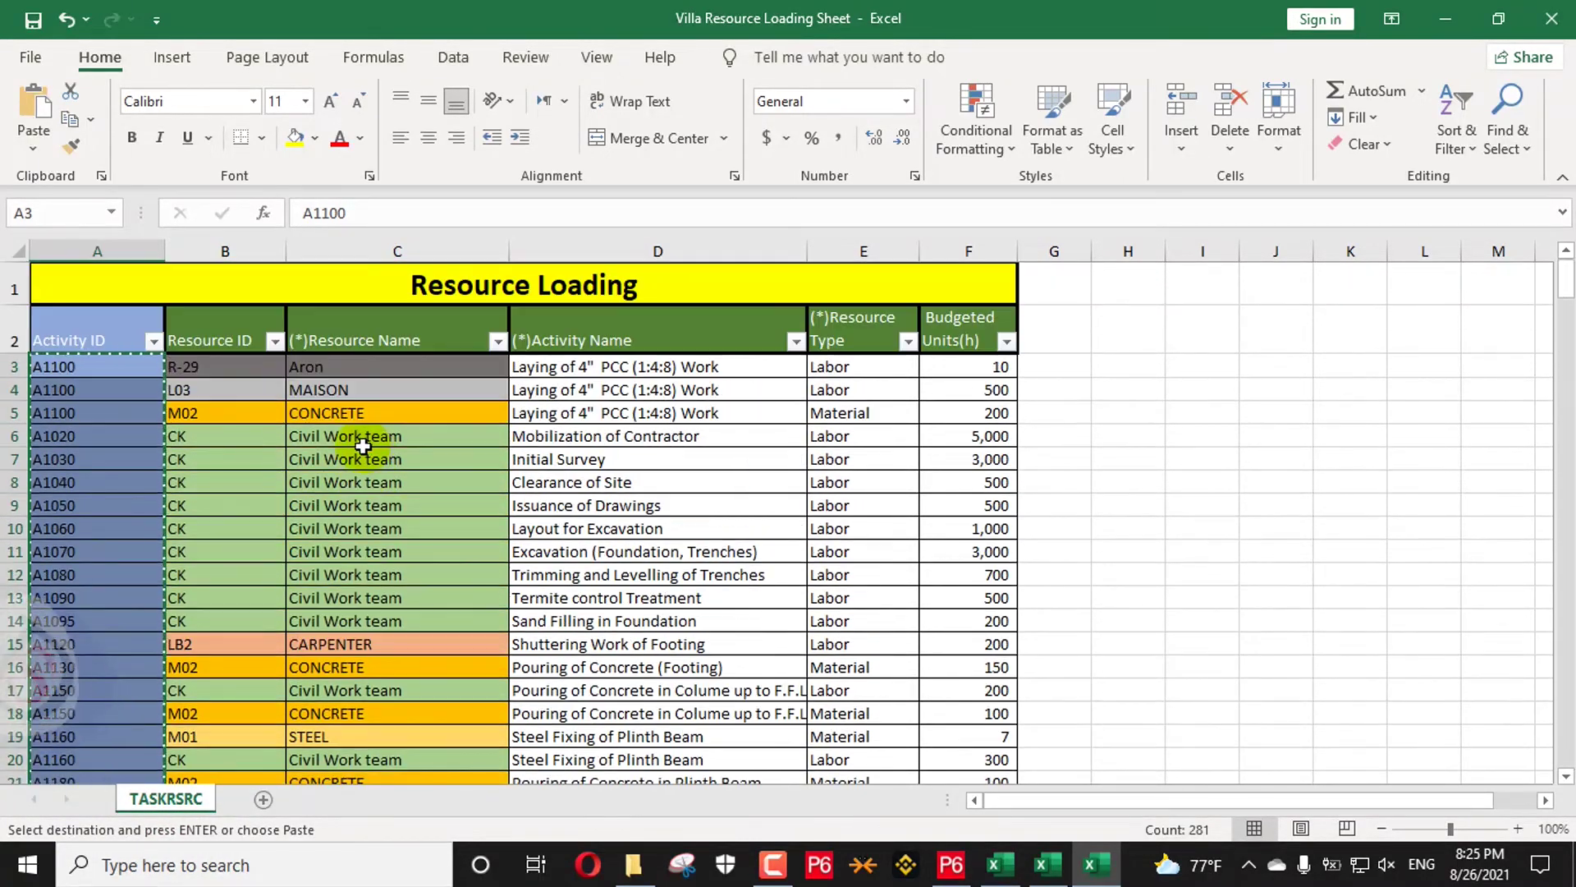
left_click_drag(202, 366, 241, 698)
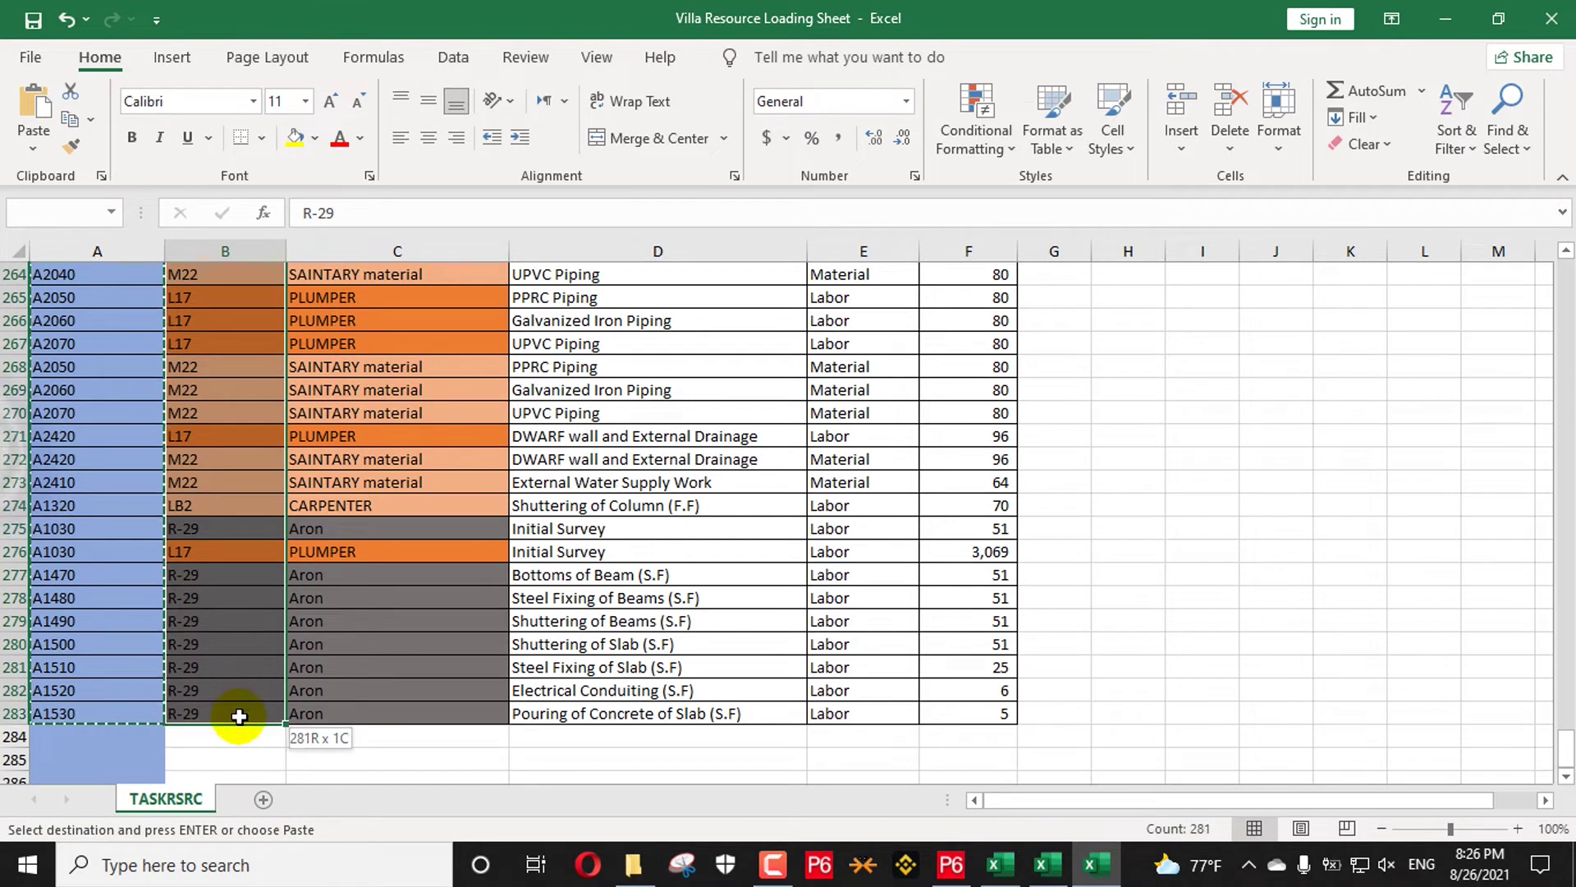
key("alt+Tab")
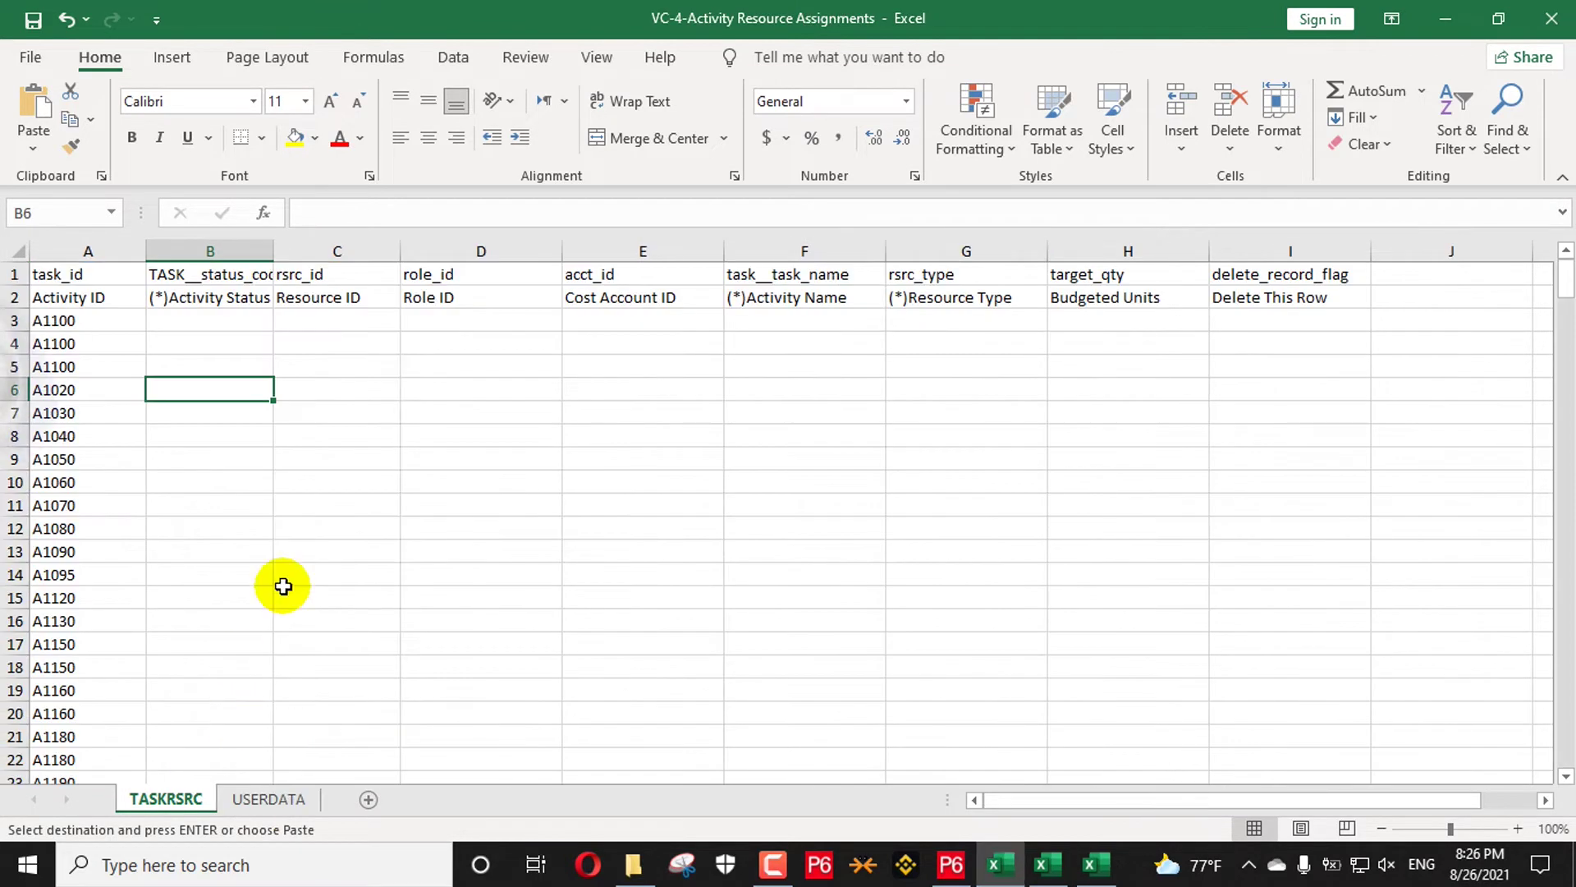
left_click(366, 452)
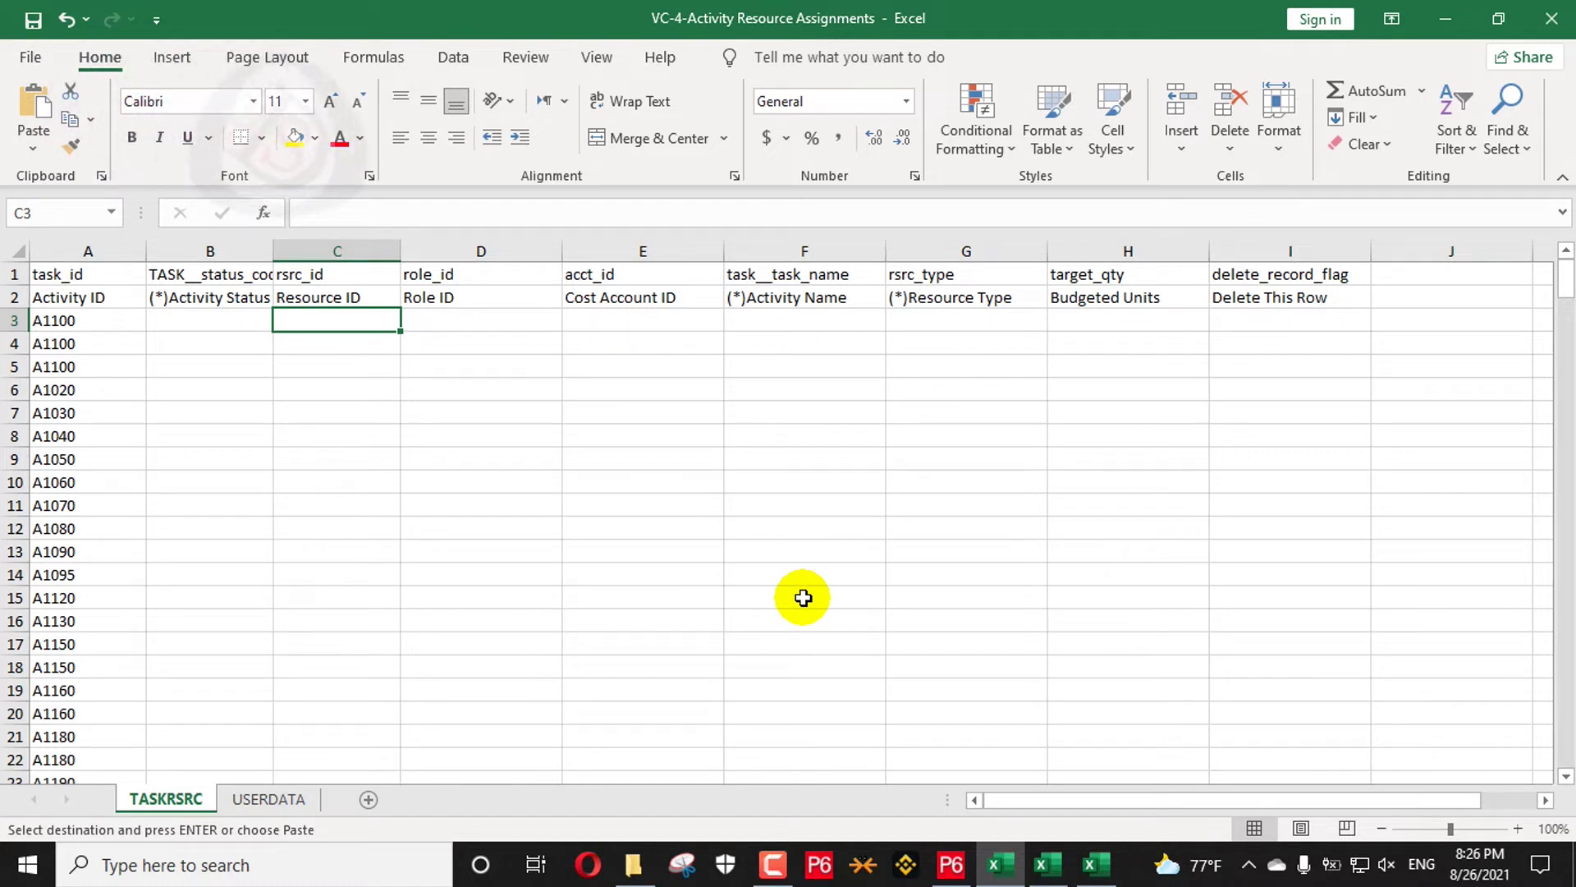
right_click(346, 316)
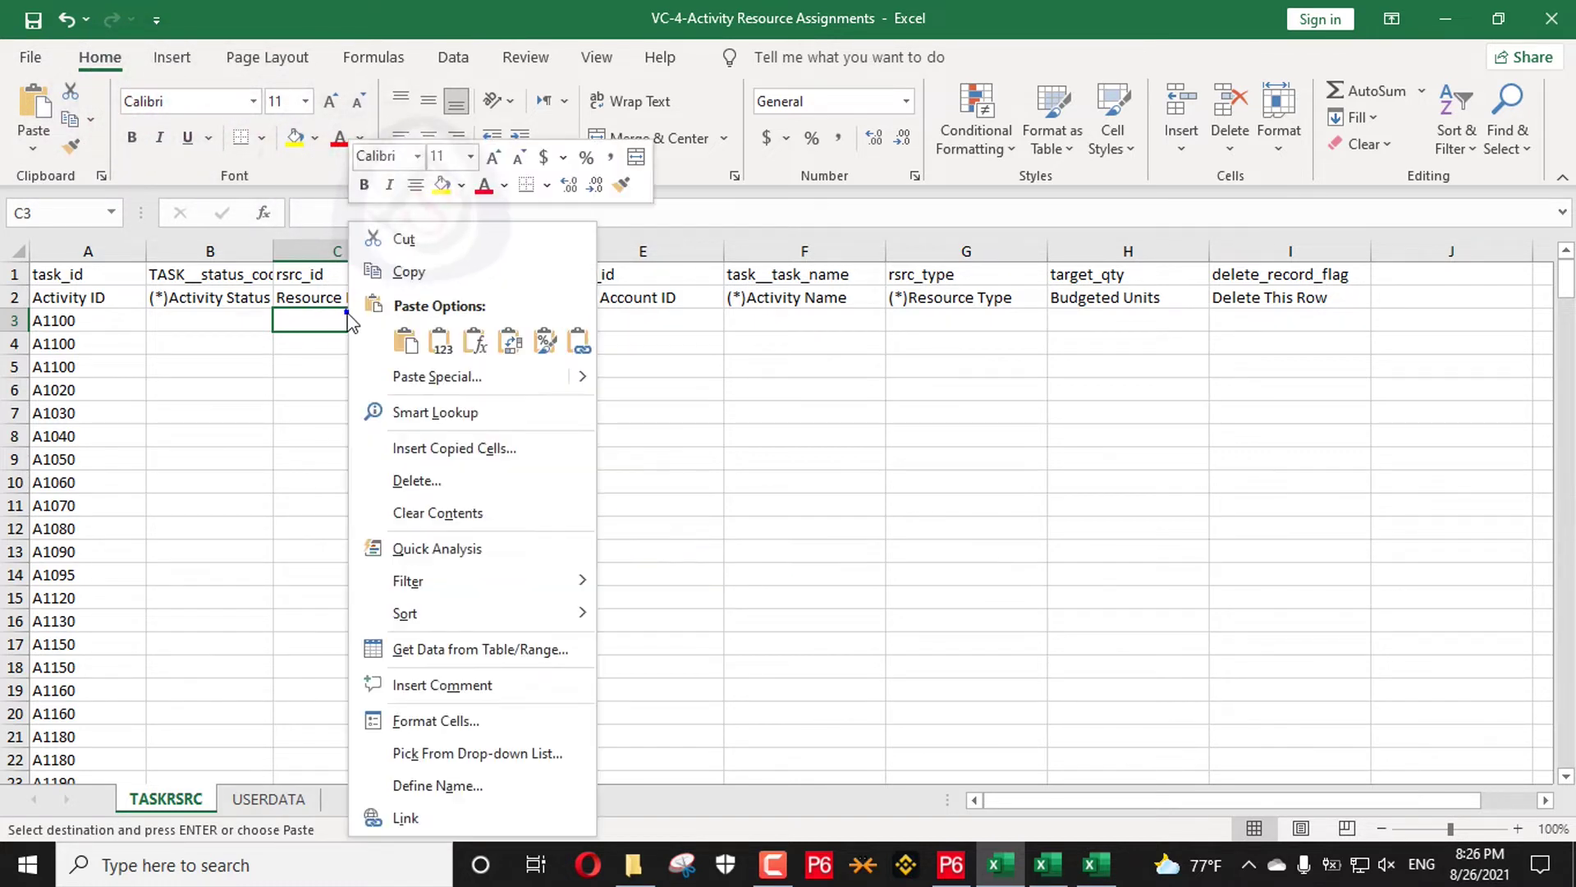
left_click(427, 349)
left_click(566, 439)
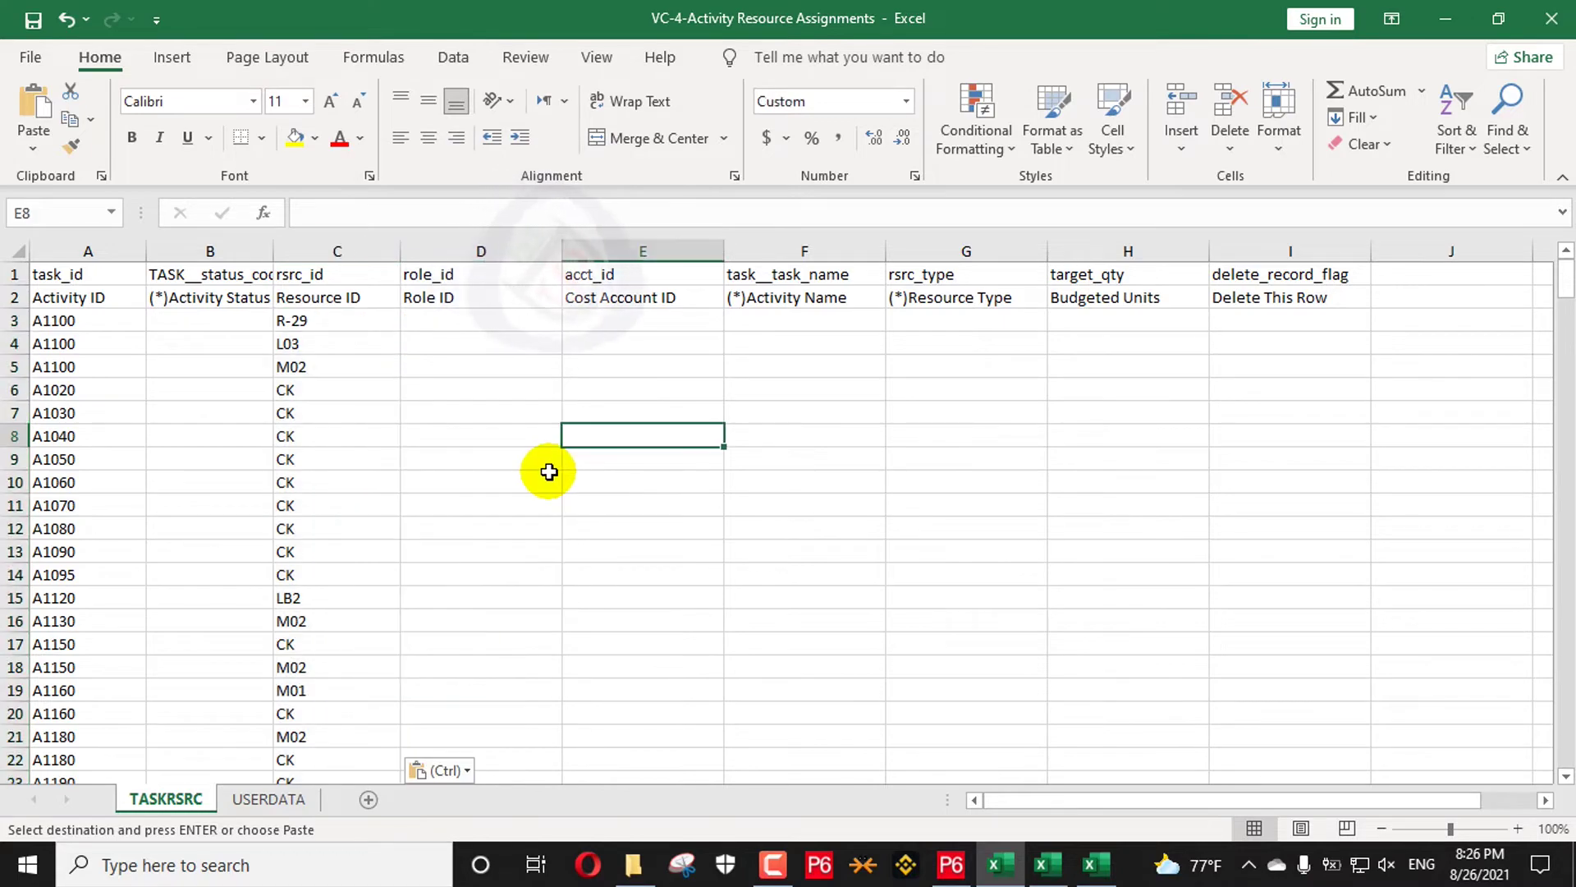
Copy the Budgeted Units(h) in F3:F283 of the Villa Resource Loading Sheet into the assignments workbook's Budgeted Units column from H3
key("alt+Tab")
scroll(952, 379, "up", 20)
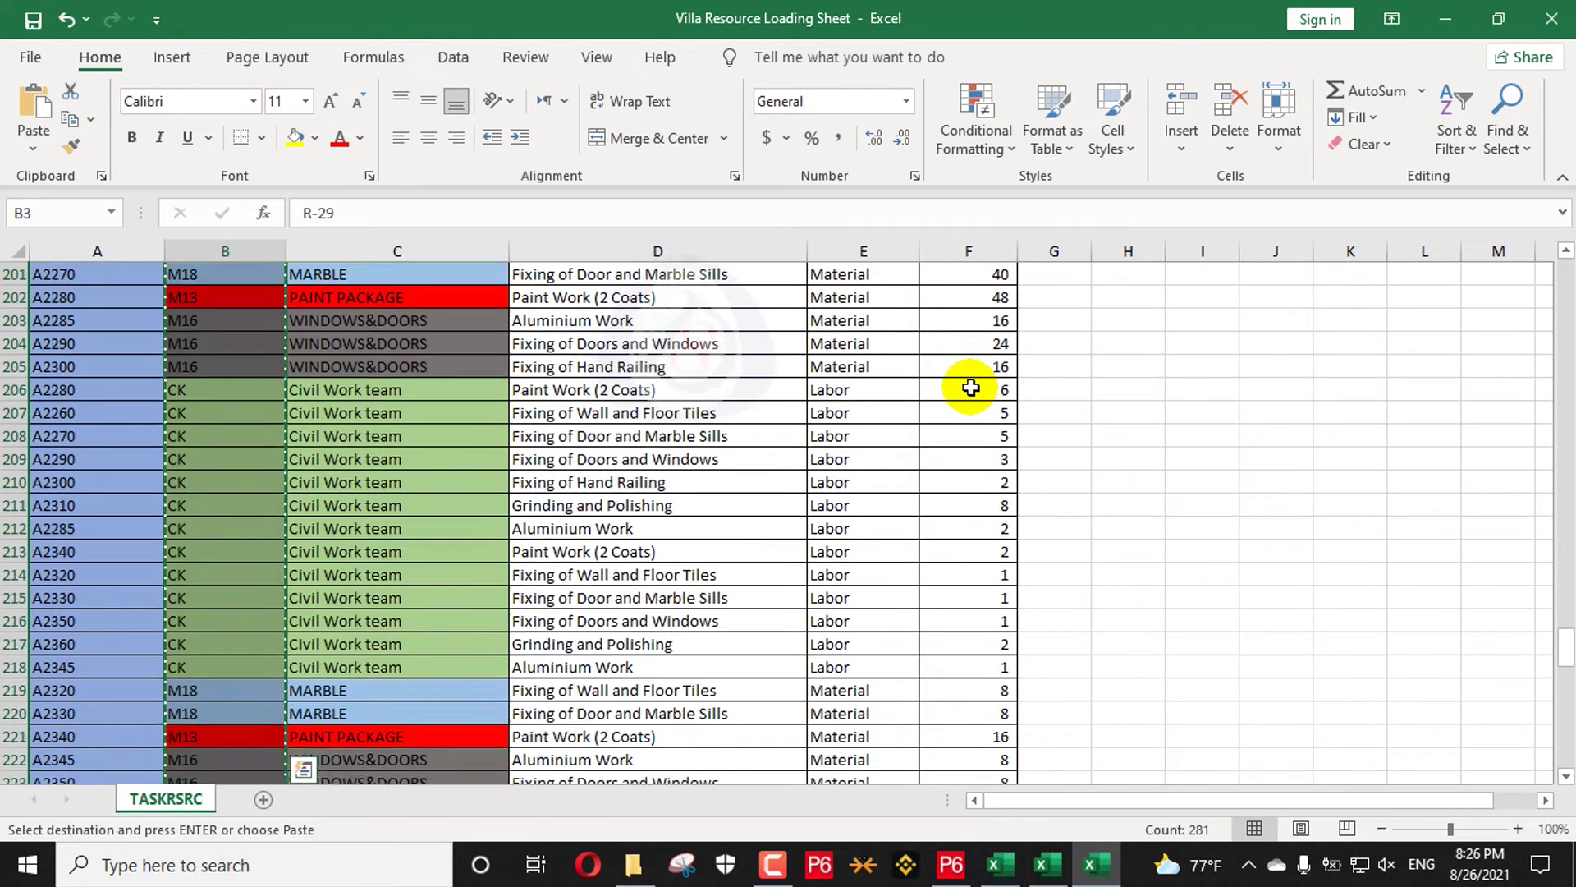
scroll(971, 388, "up", 20)
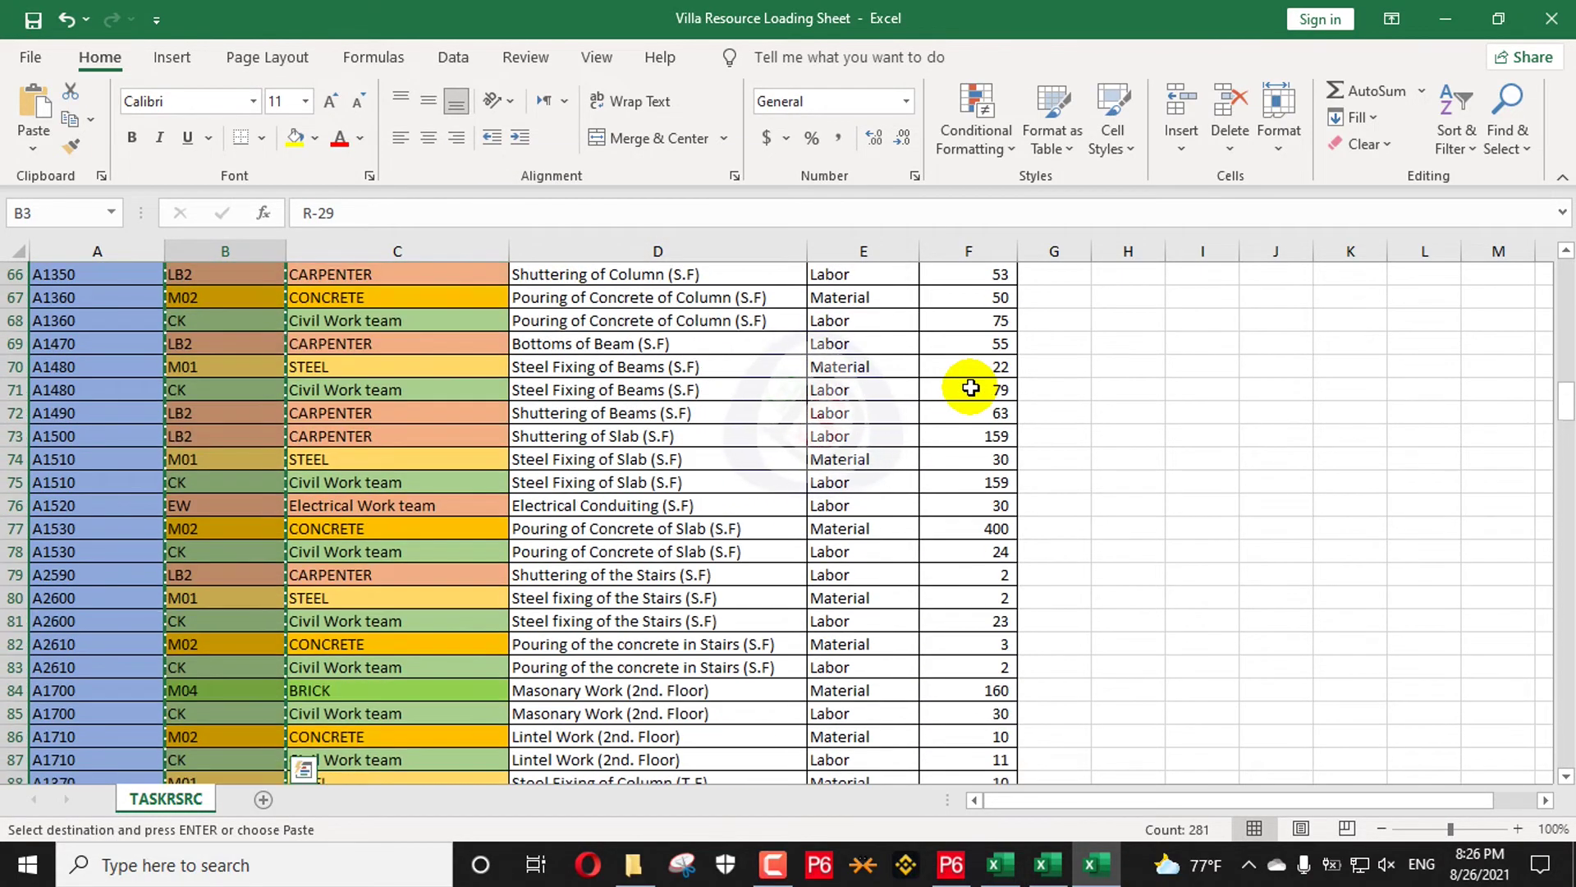
scroll(971, 387, "up", 7)
left_click_drag(971, 366, 971, 365)
scroll(971, 365, "down", 3)
left_click_drag(906, 883, 943, 707)
key("ctrl+Tab")
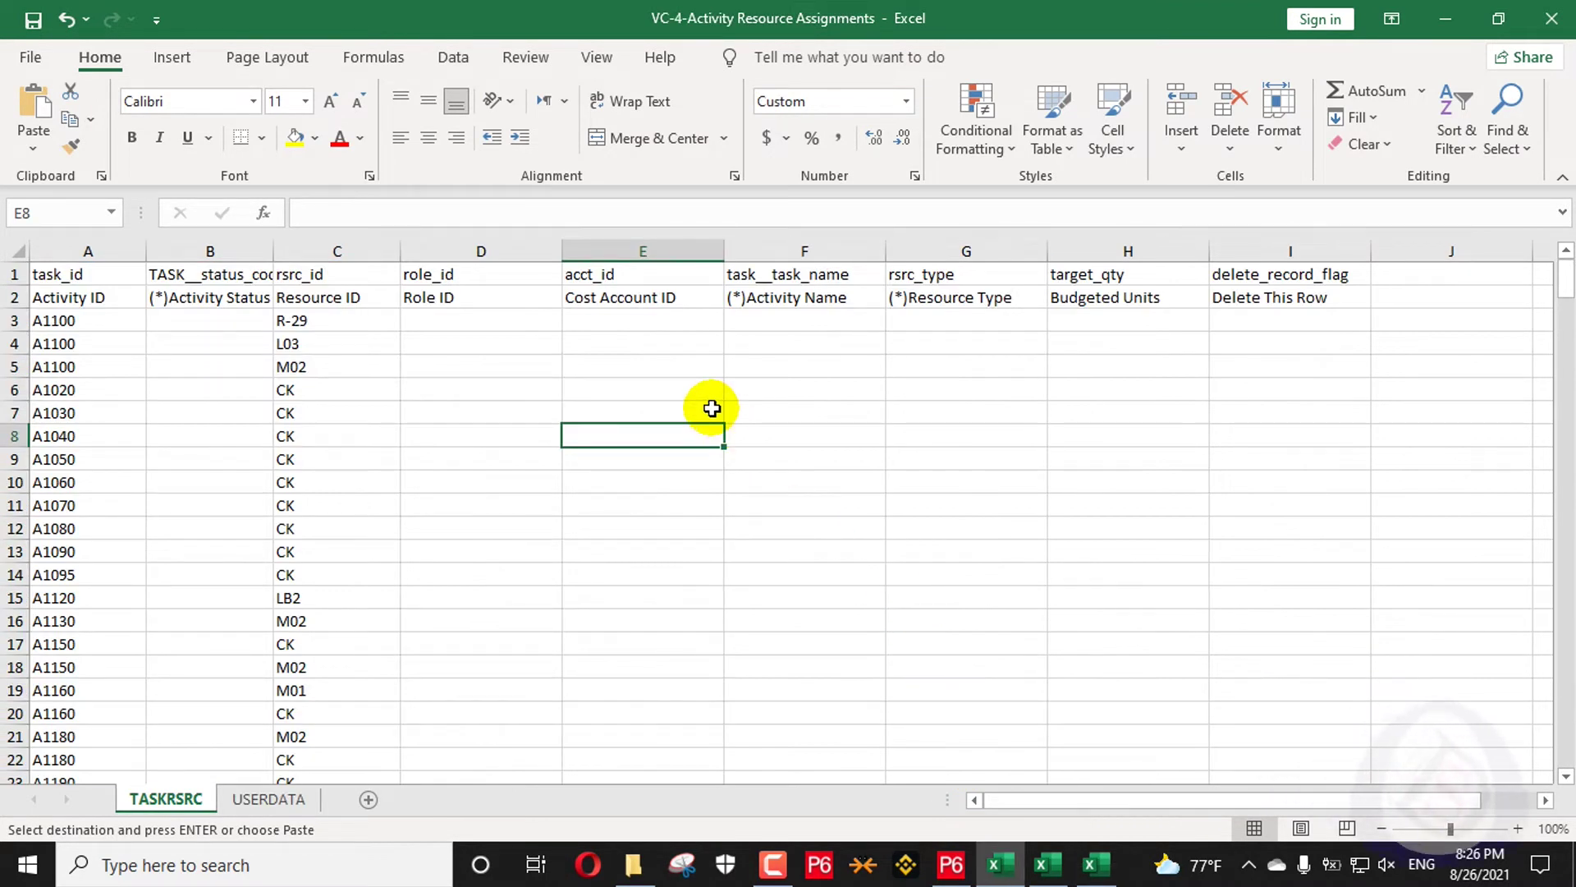
left_click(1137, 316)
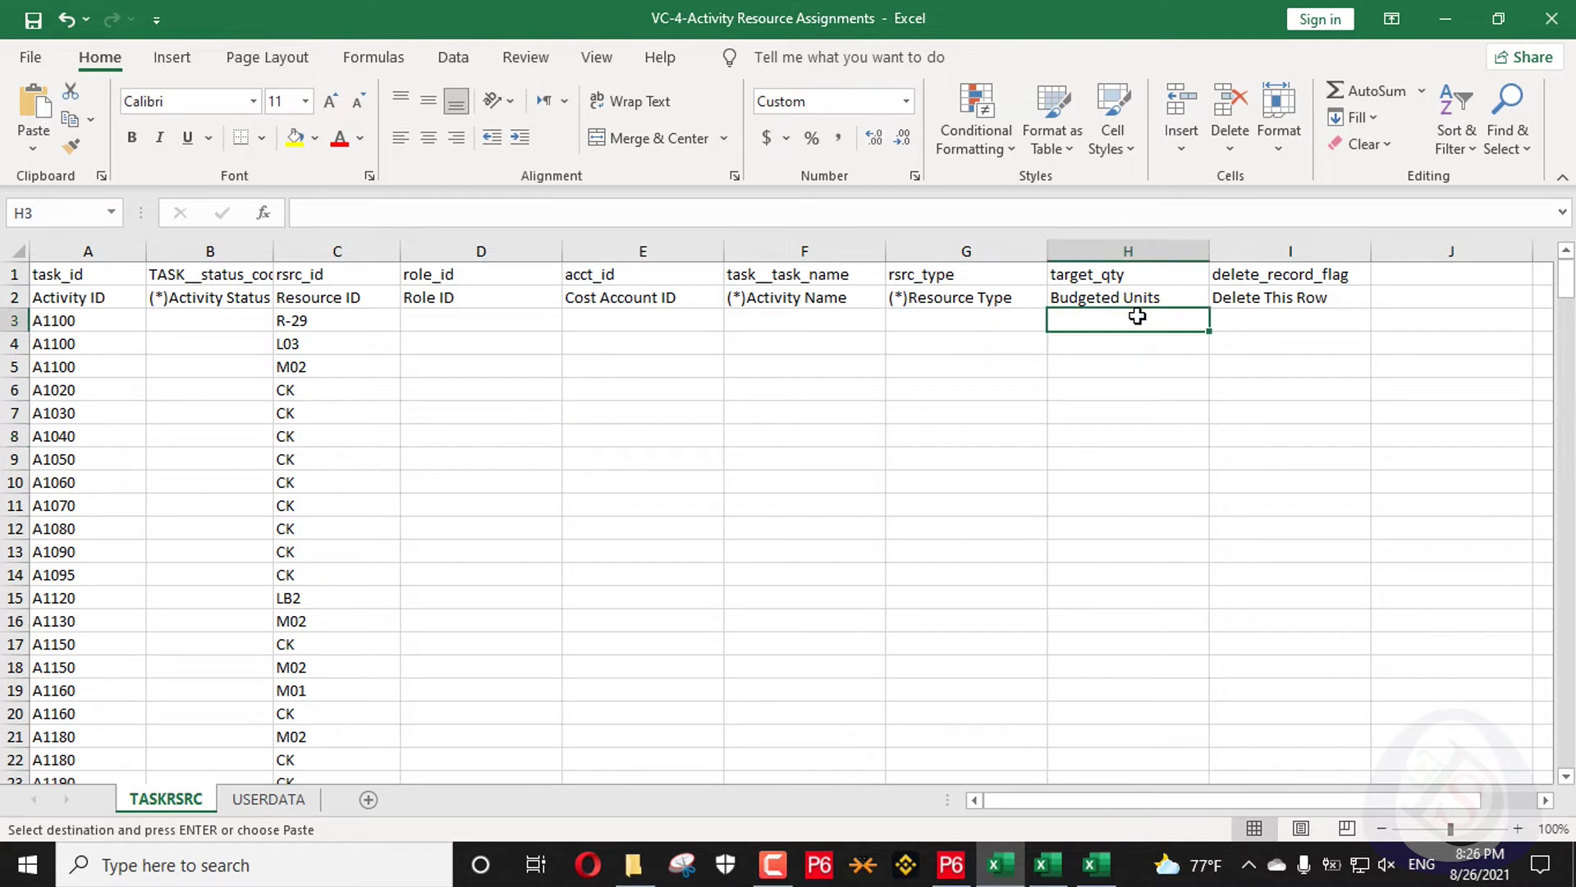
key("ctrl+v")
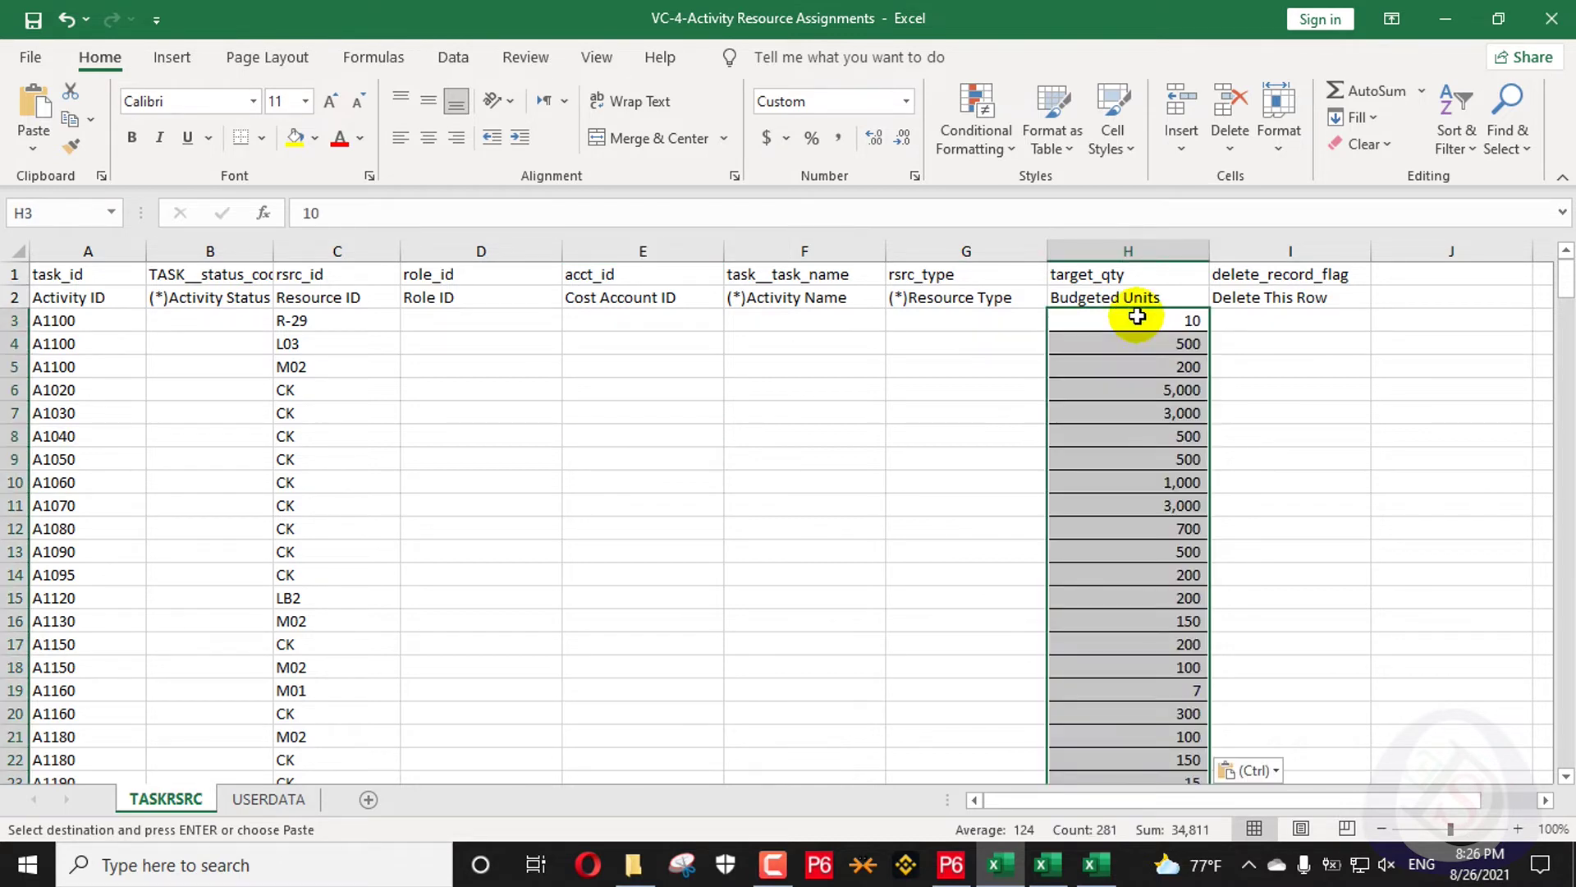
Reduce the pasted Budgeted Units to values only and apply the Number format to H3:H283
left_click(1272, 772)
left_click(1227, 667)
left_click(1415, 486)
left_click_drag(1166, 317, 1166, 736)
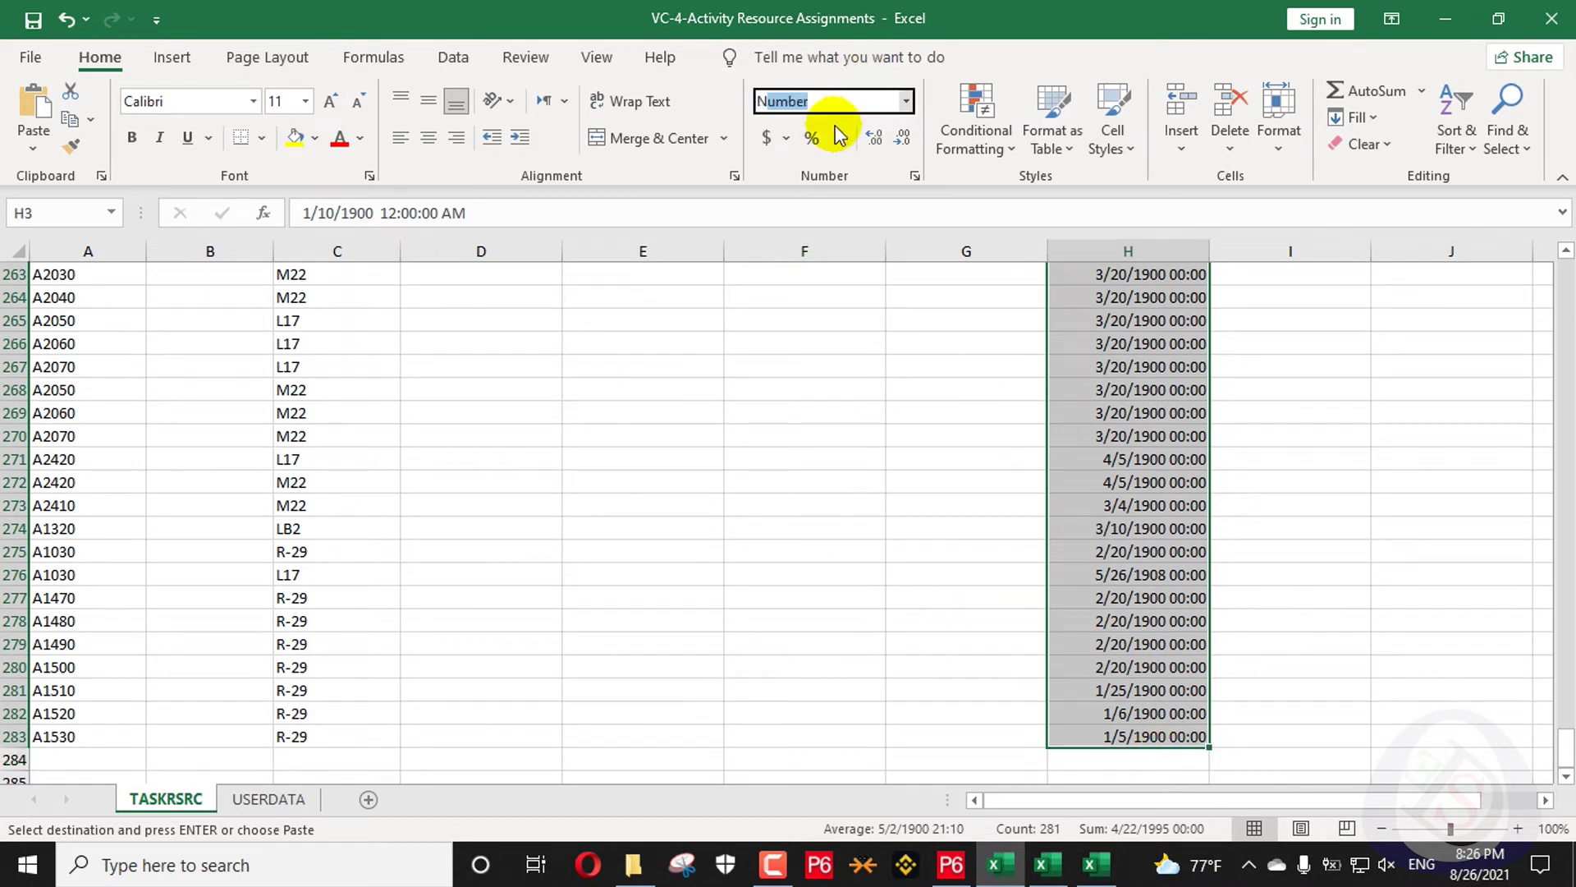
key("Return")
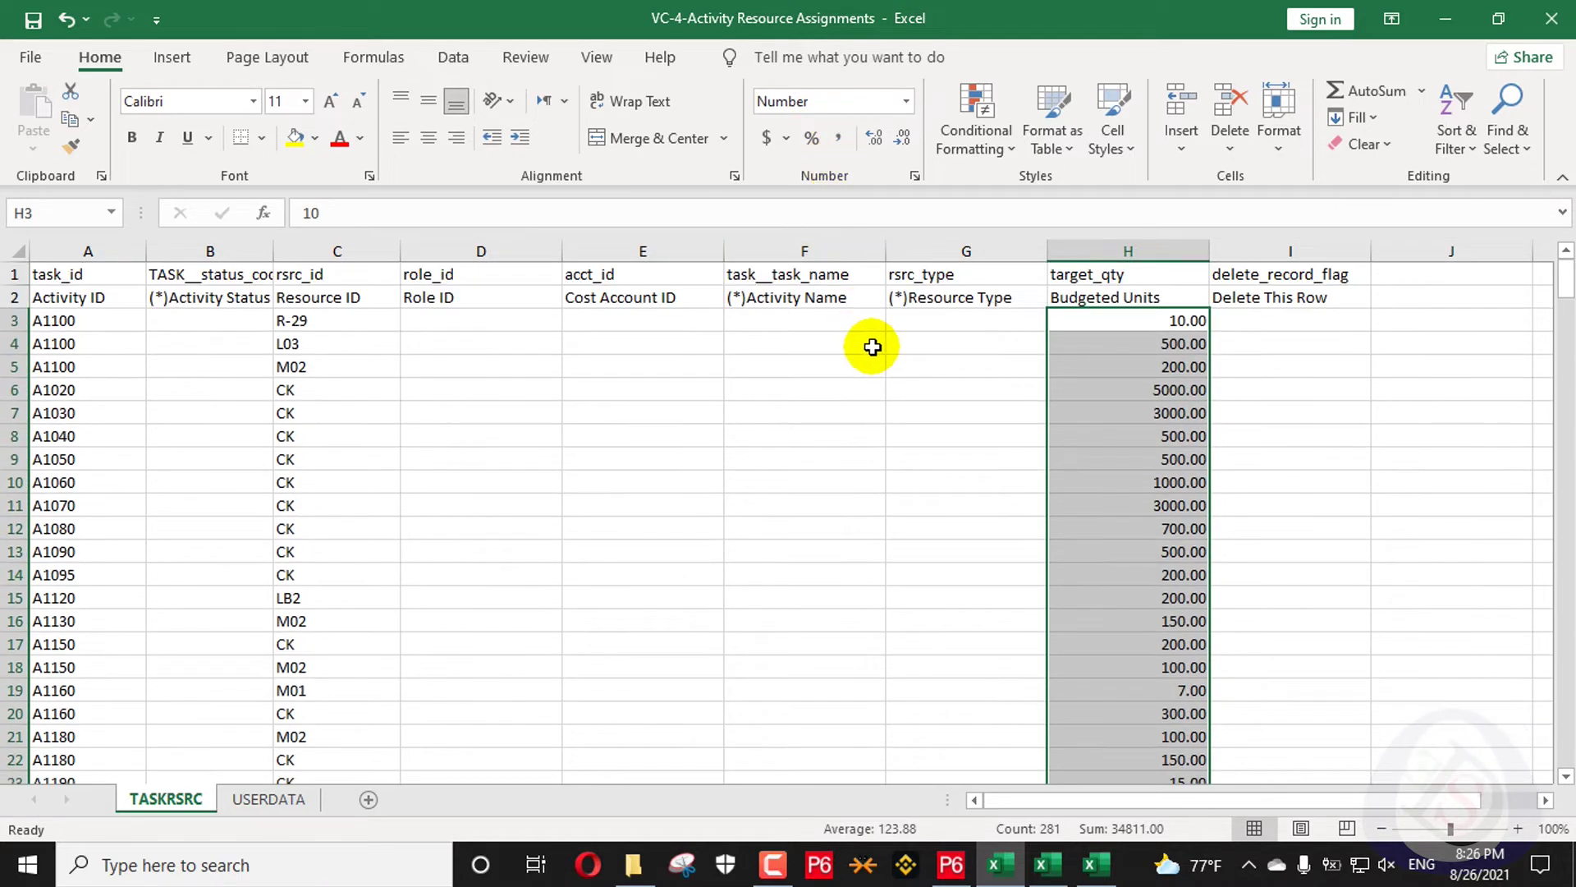
Convert the Budgeted Units in H3:H283 to text using delimited Text to Columns with only the Comma delimiter and the Text column format
left_click(454, 61)
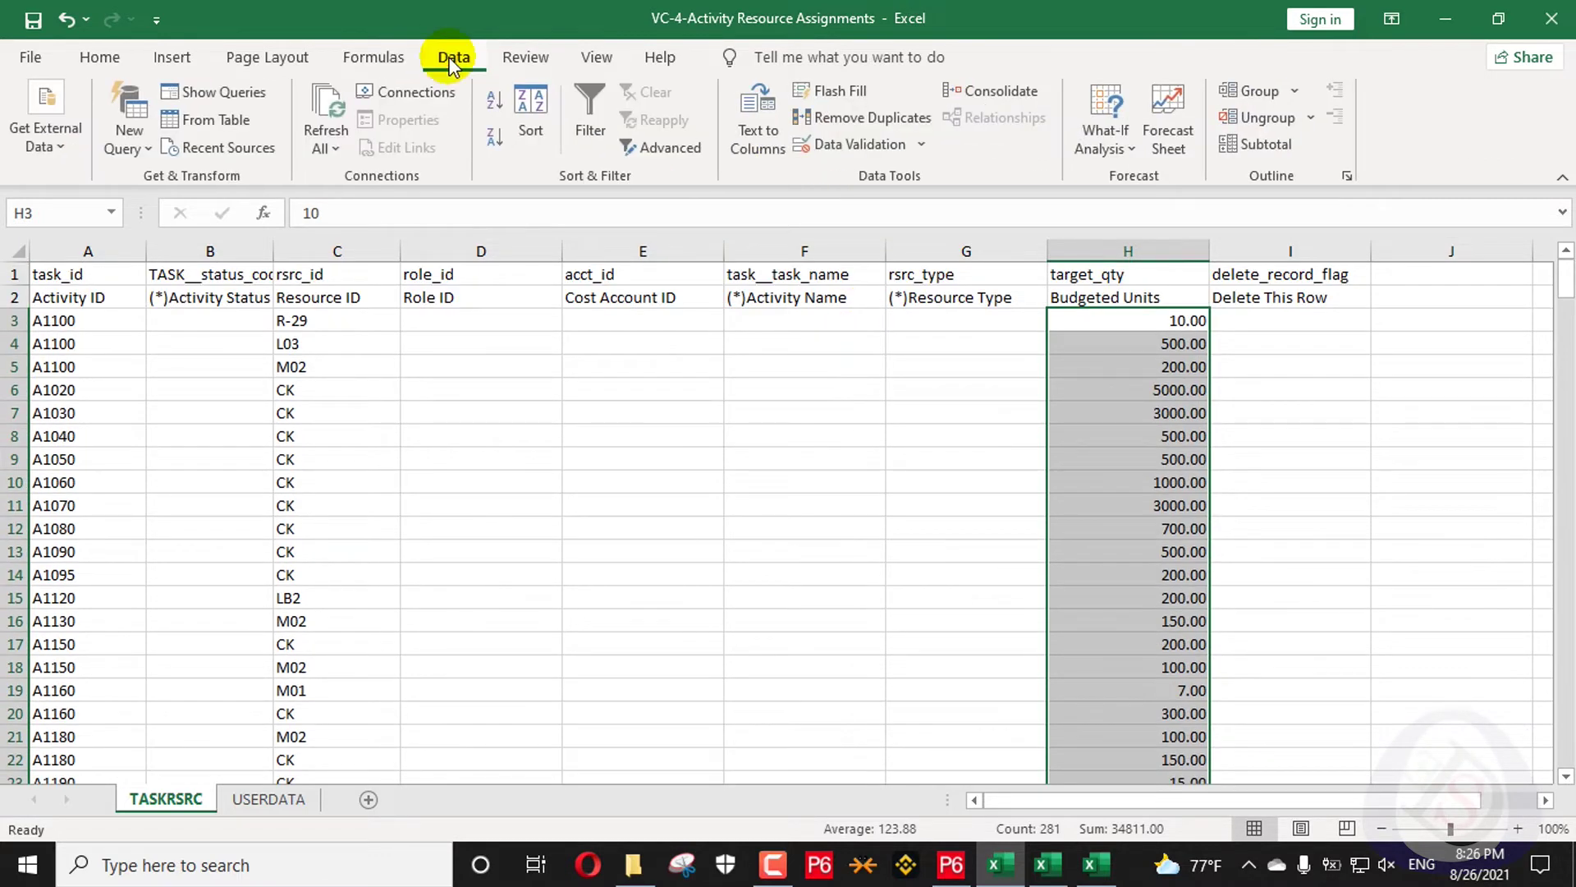
left_click(768, 138)
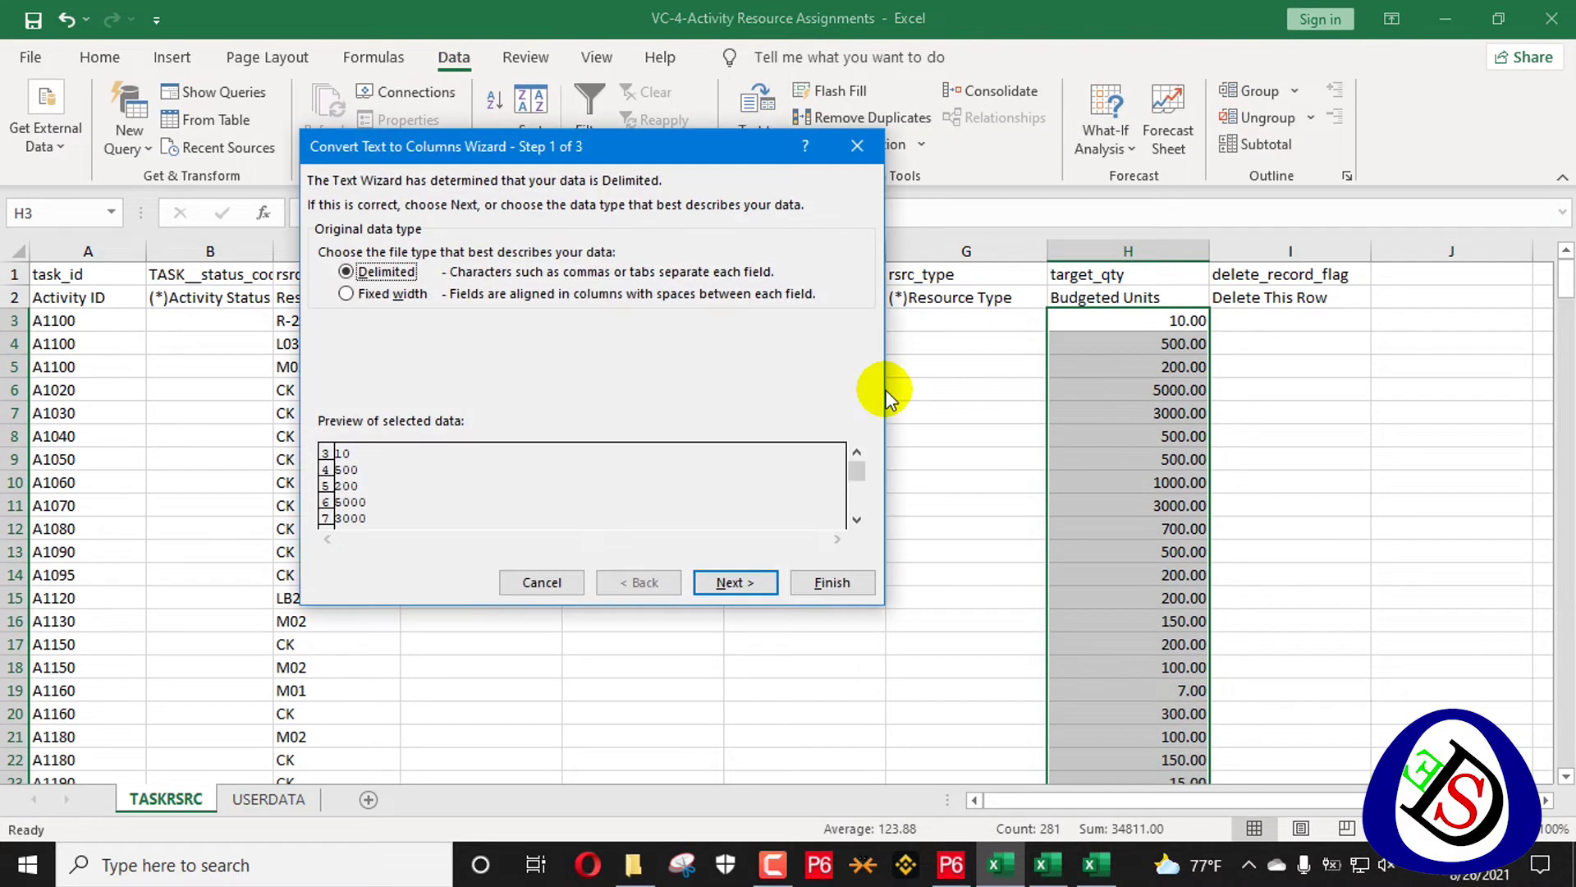
left_click(731, 580)
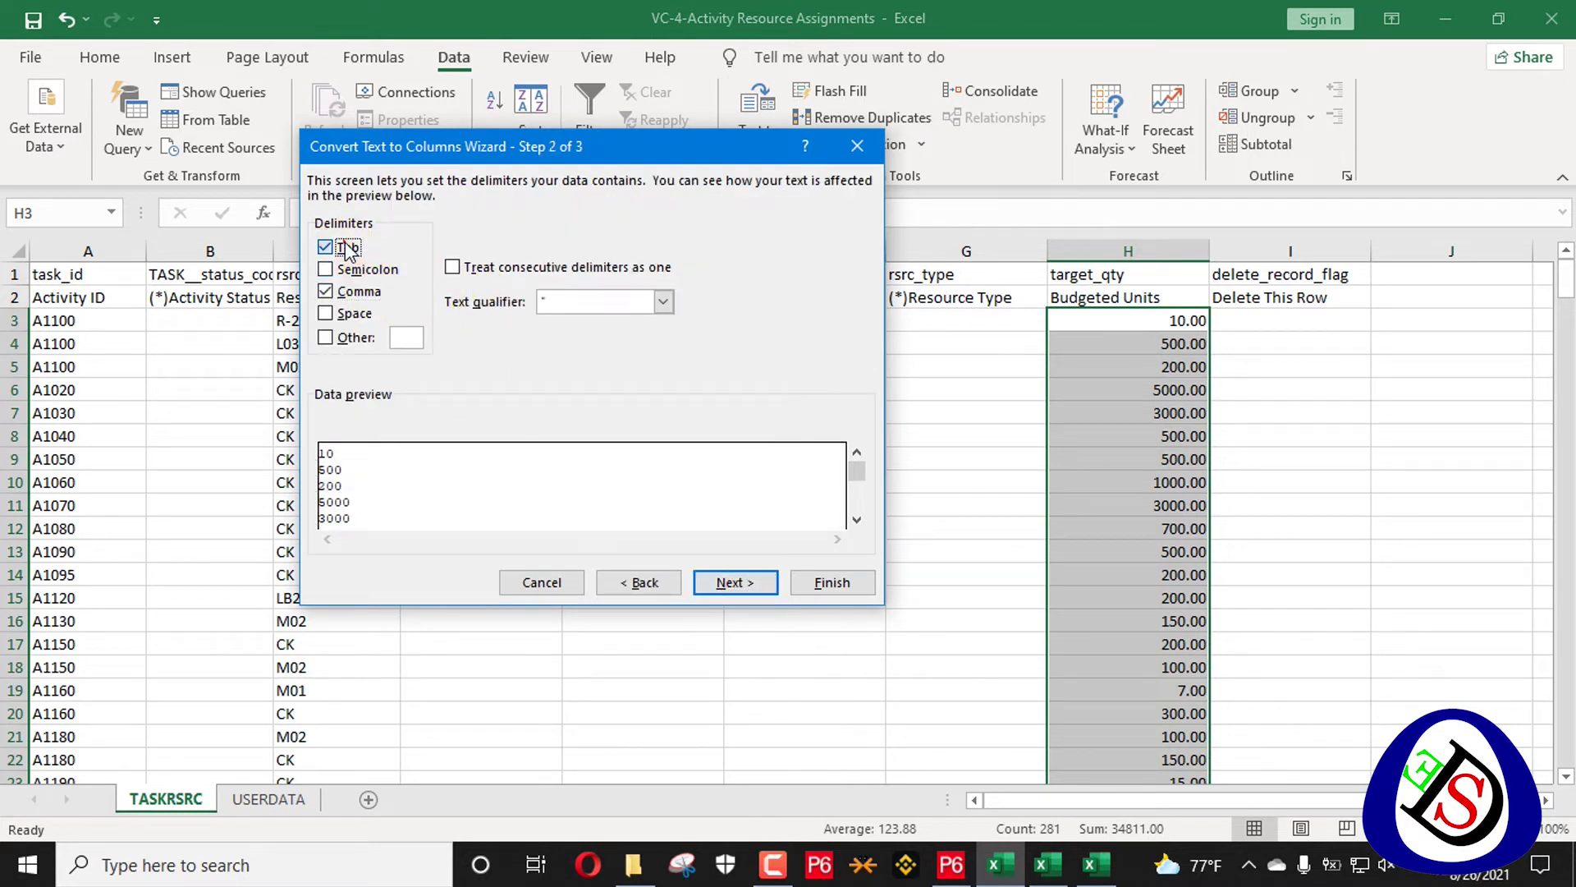
left_click(663, 302)
left_click(595, 332)
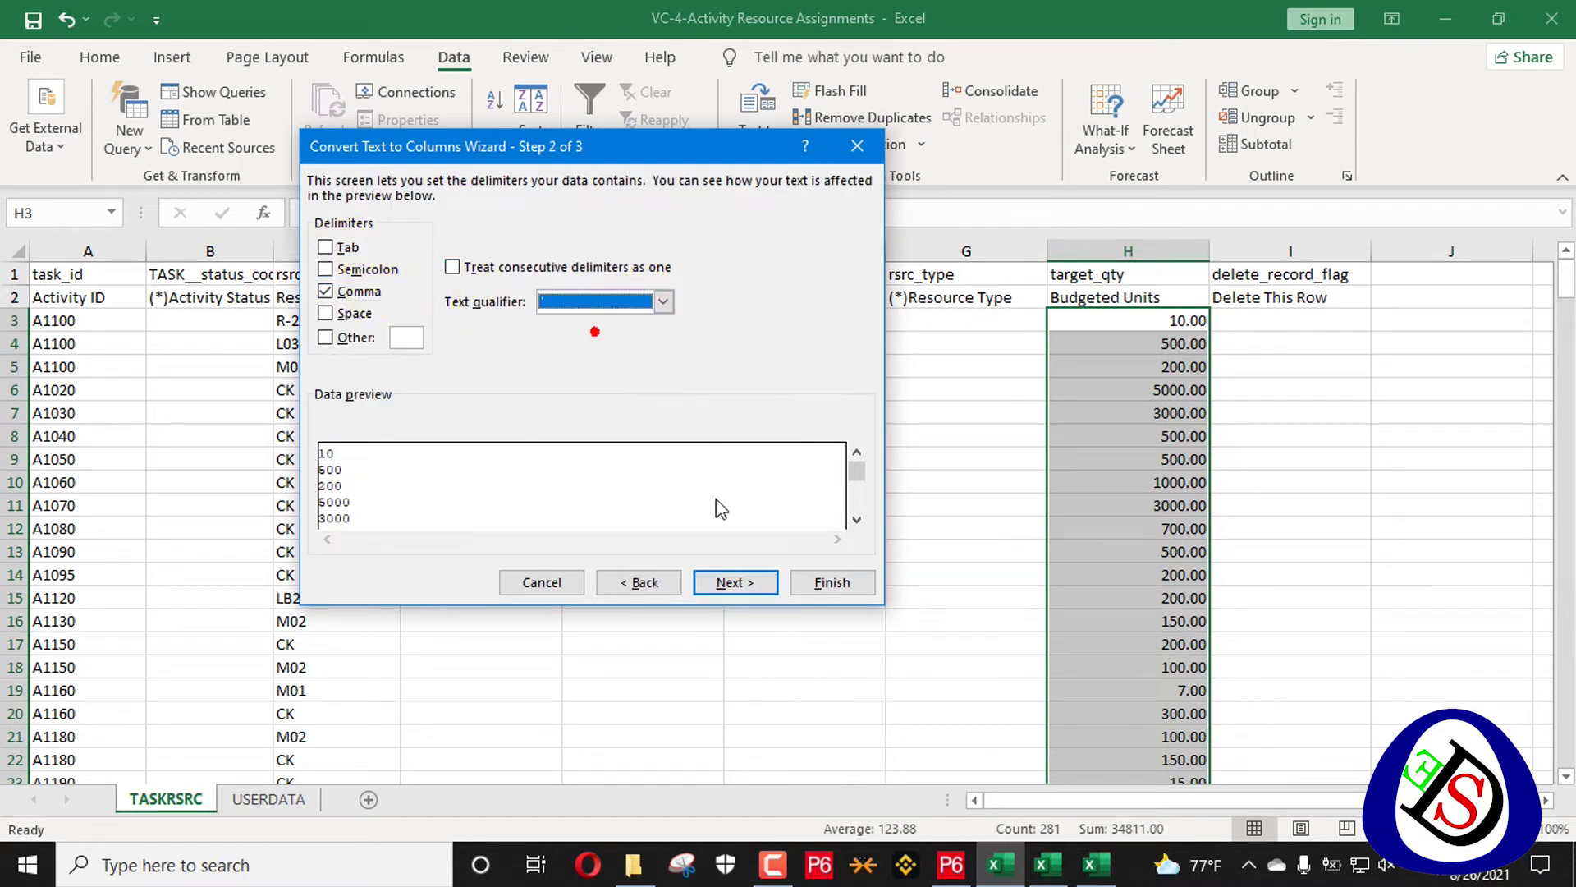
left_click(735, 583)
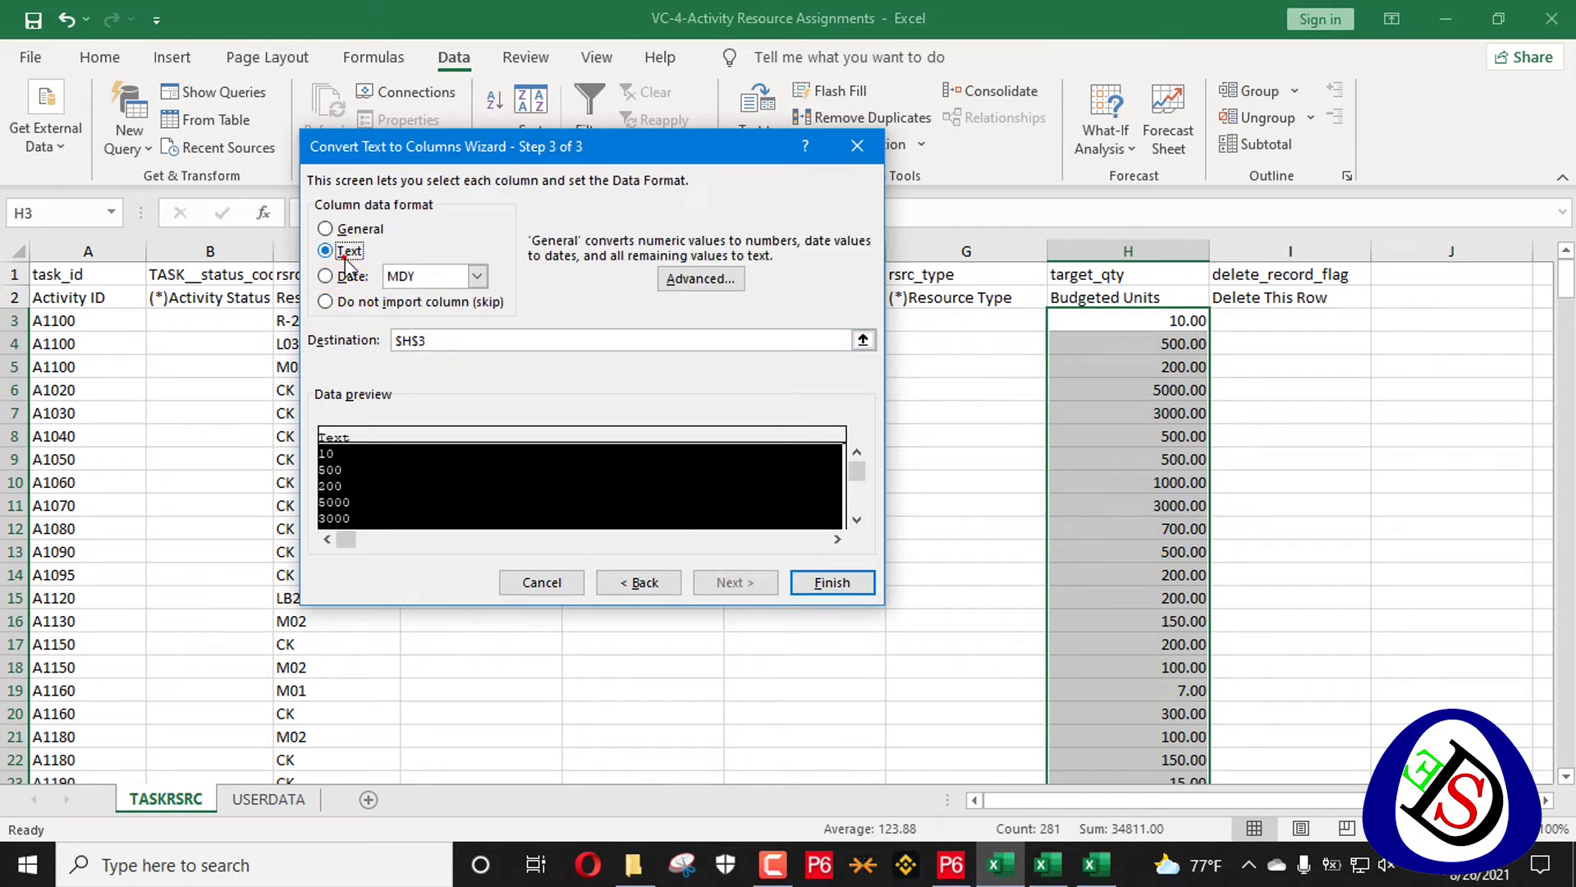
left_click(820, 585)
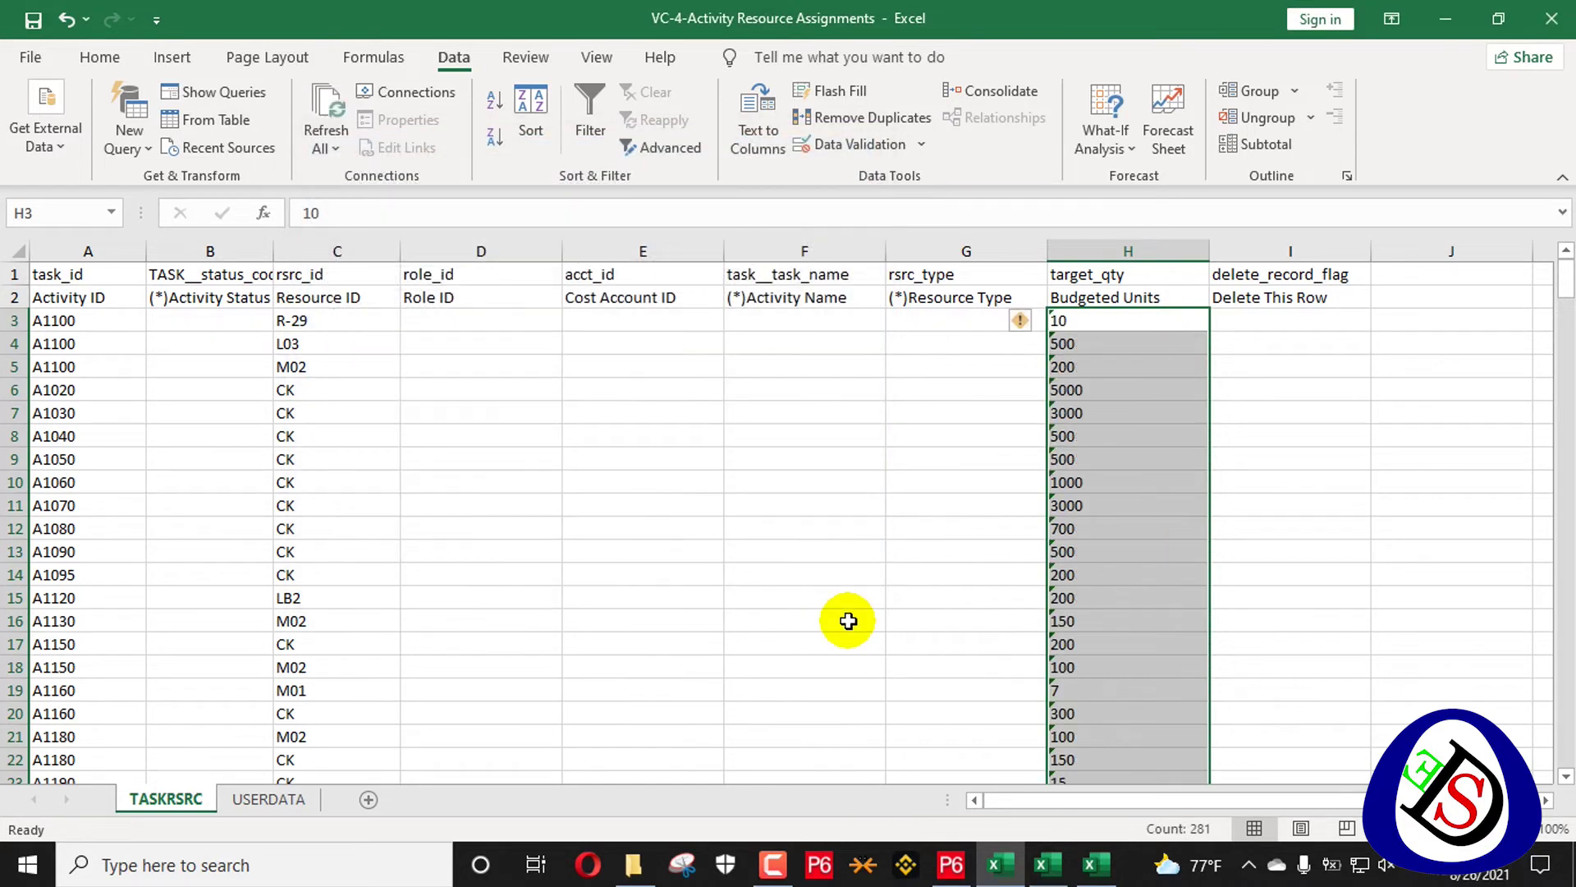
left_click(988, 529)
left_click(1337, 502)
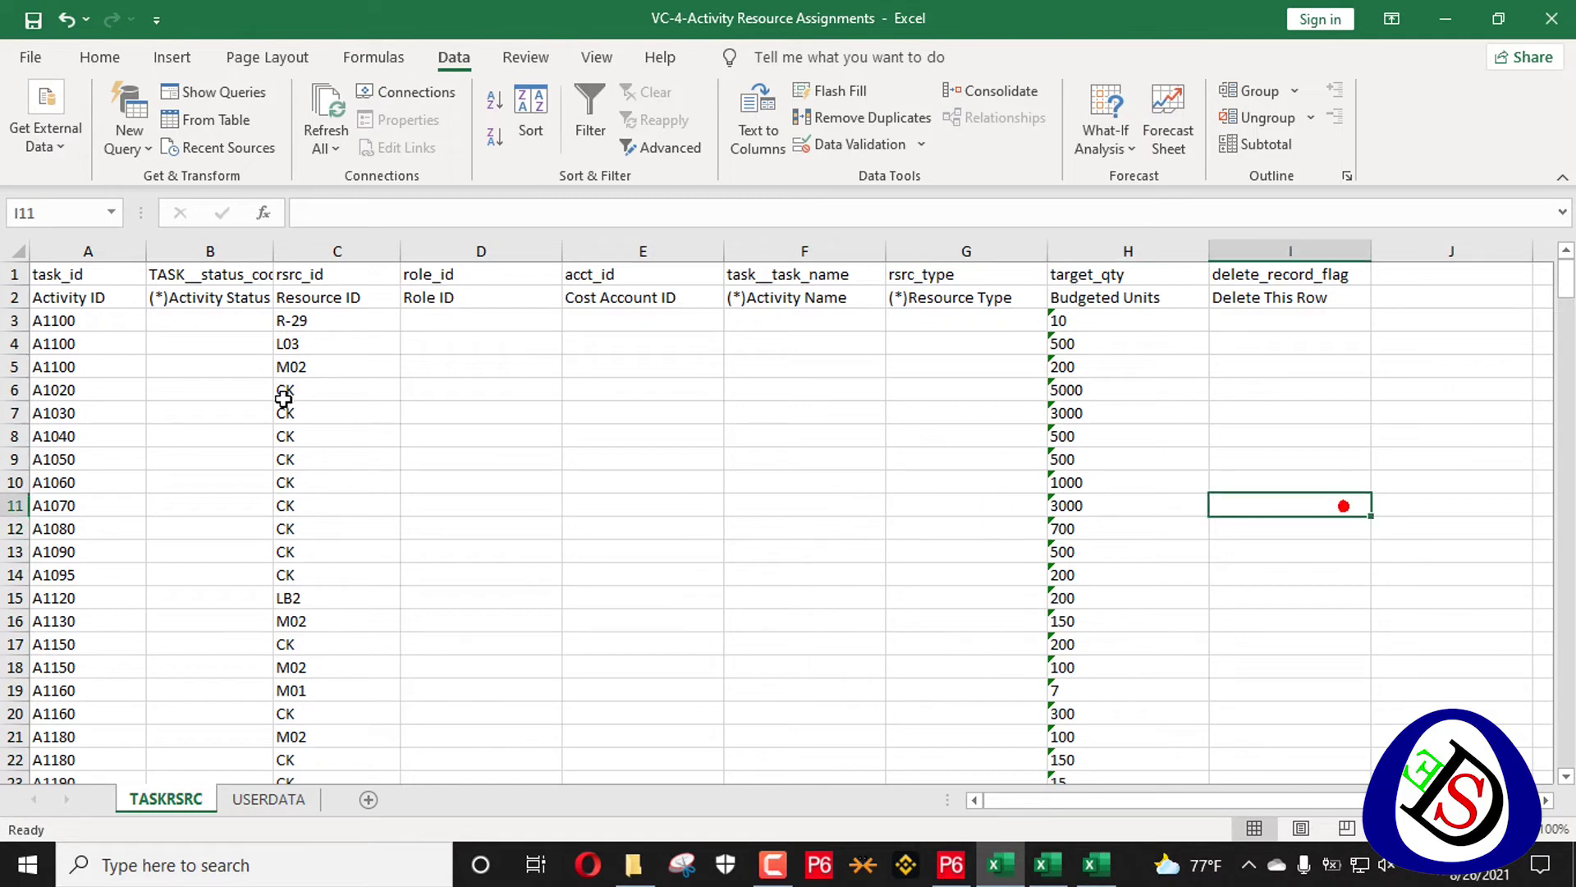
Format the cells A3:C283, covering the Activity ID and Resource ID columns, as Text
left_click_drag(312, 322, 70, 684)
right_click(100, 617)
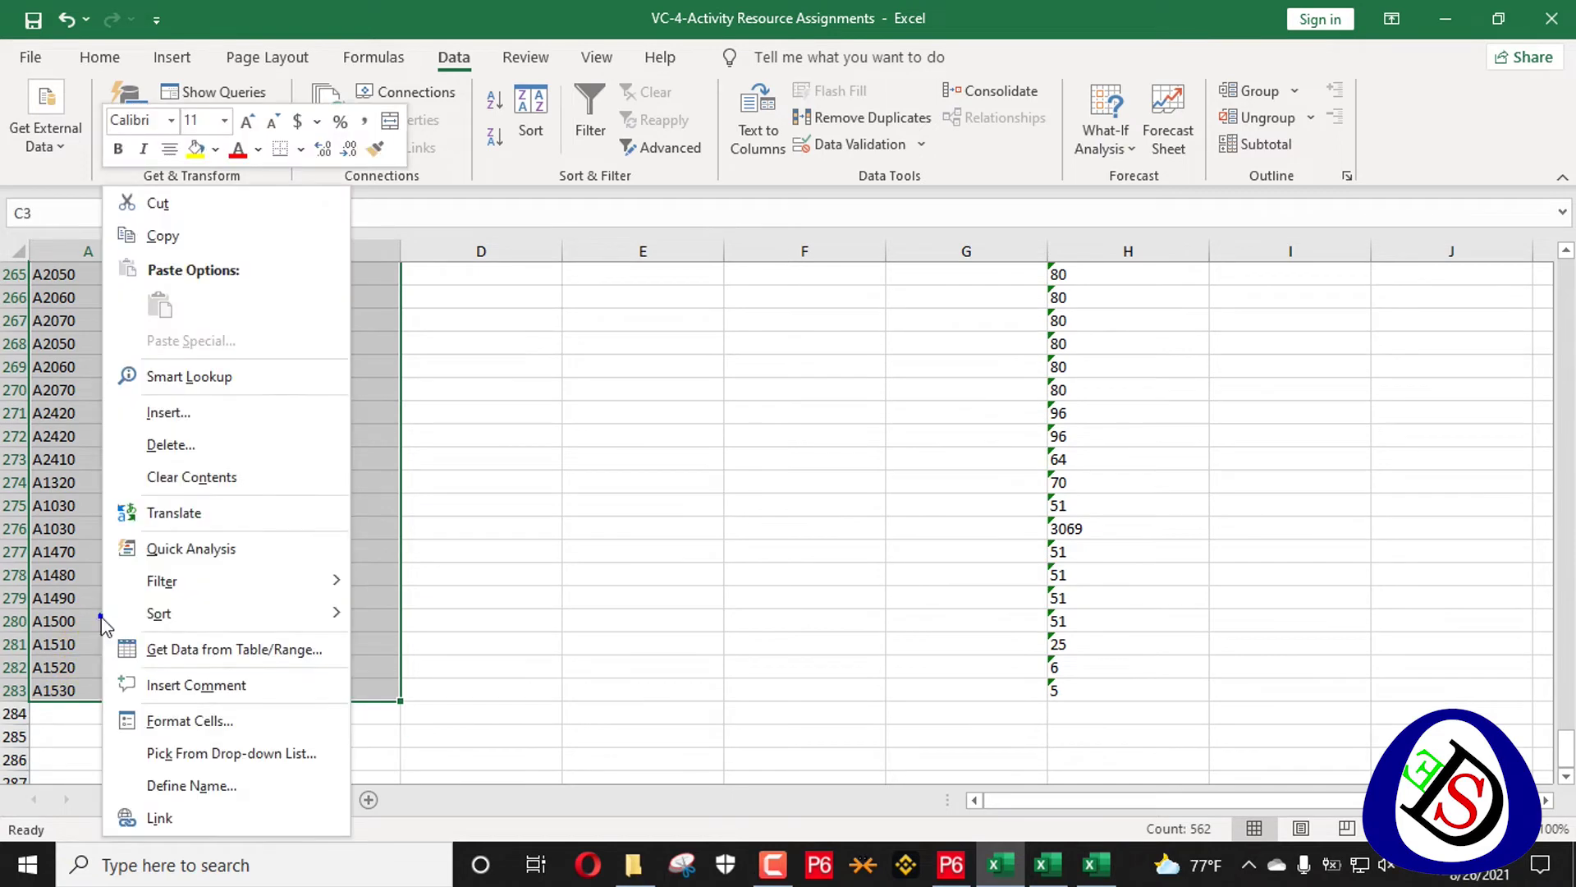
left_click(197, 720)
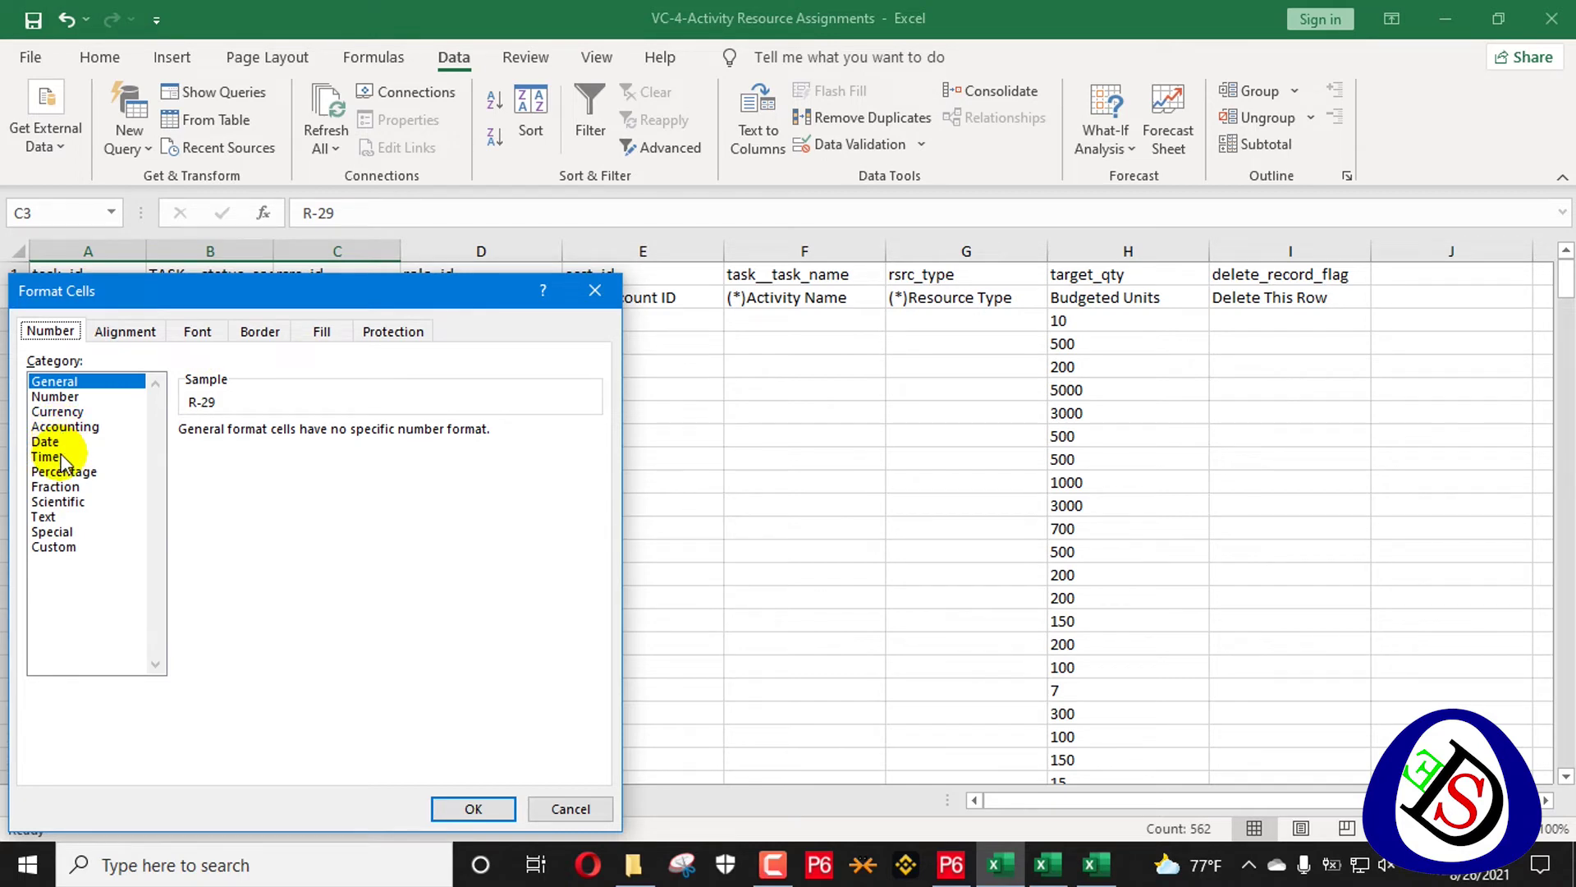
left_click(49, 516)
left_click(468, 810)
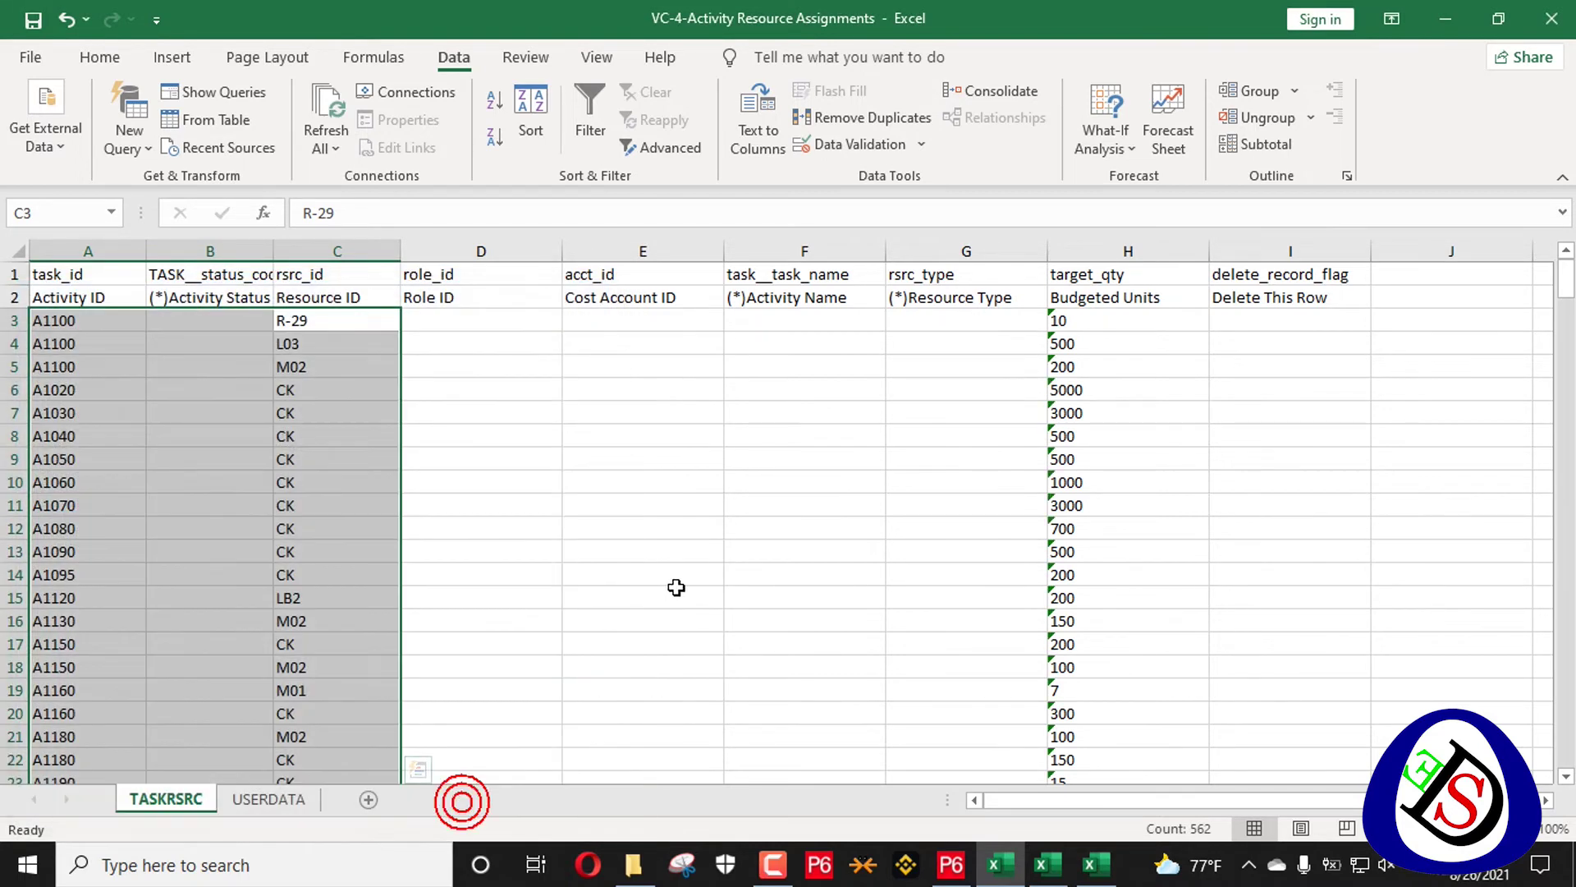
left_click(673, 593)
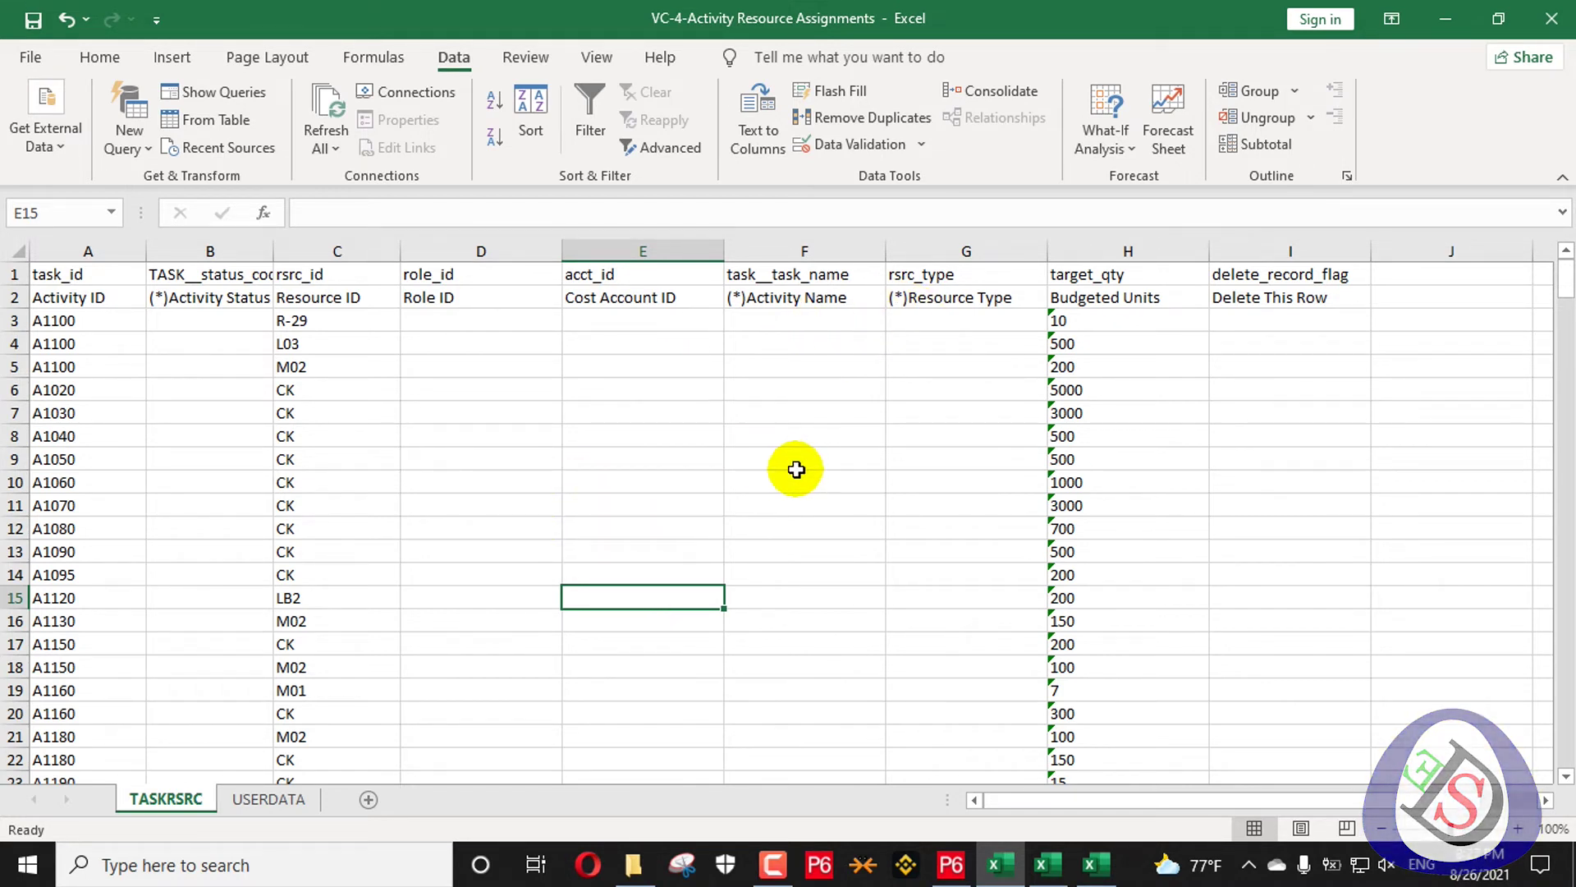
Close the VC-4-Activity Resource Assignments workbook and minimize the Villa Resource Loading Sheet and the Resources folder window
left_click(776, 295)
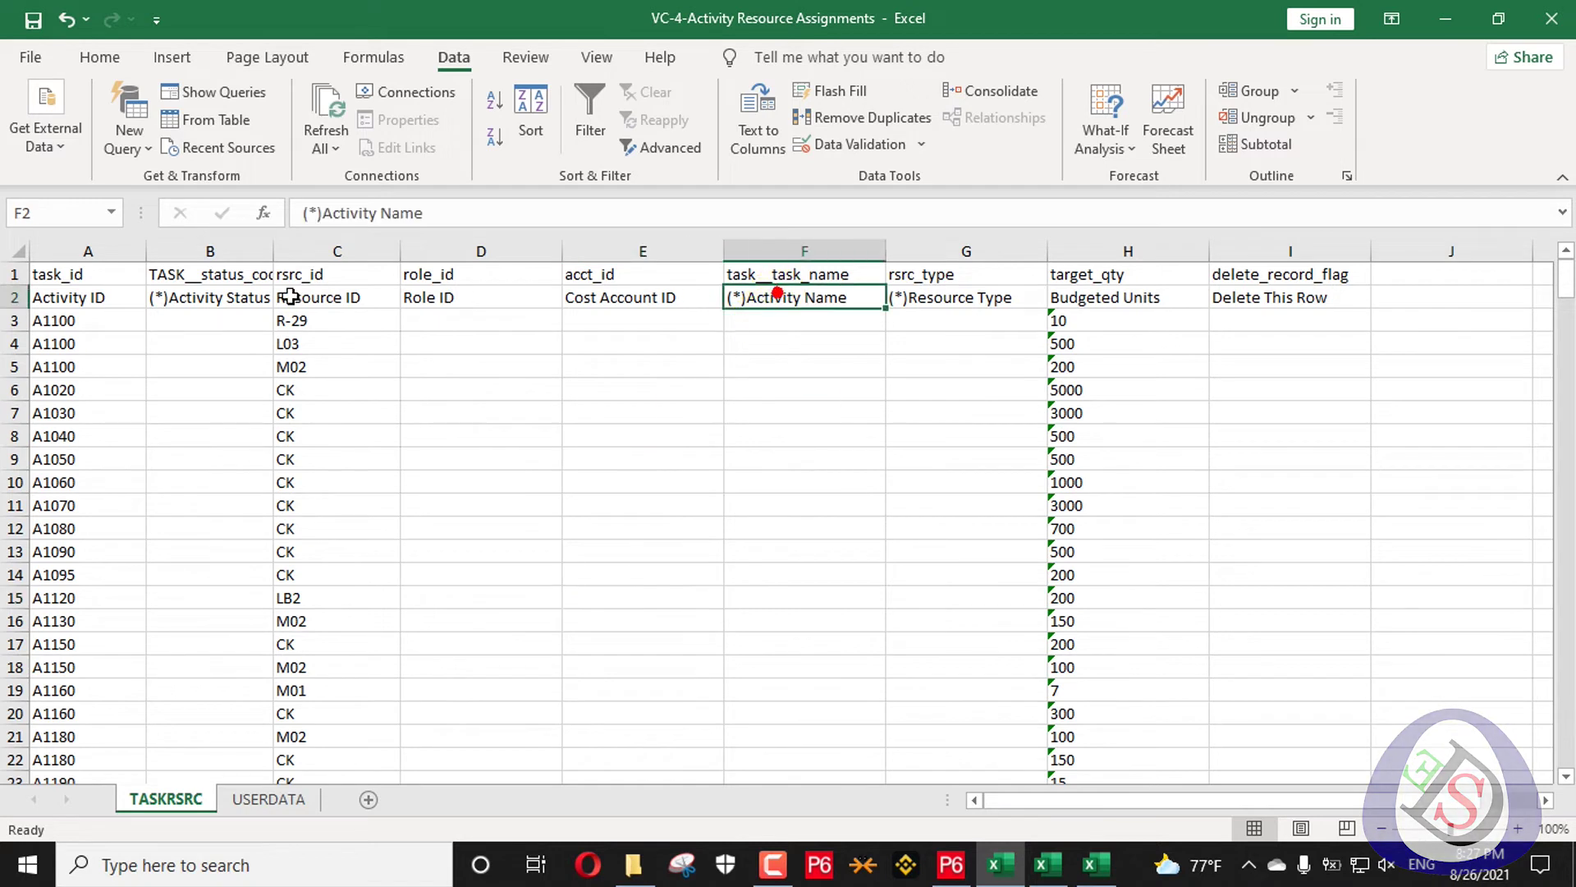
left_click(63, 302)
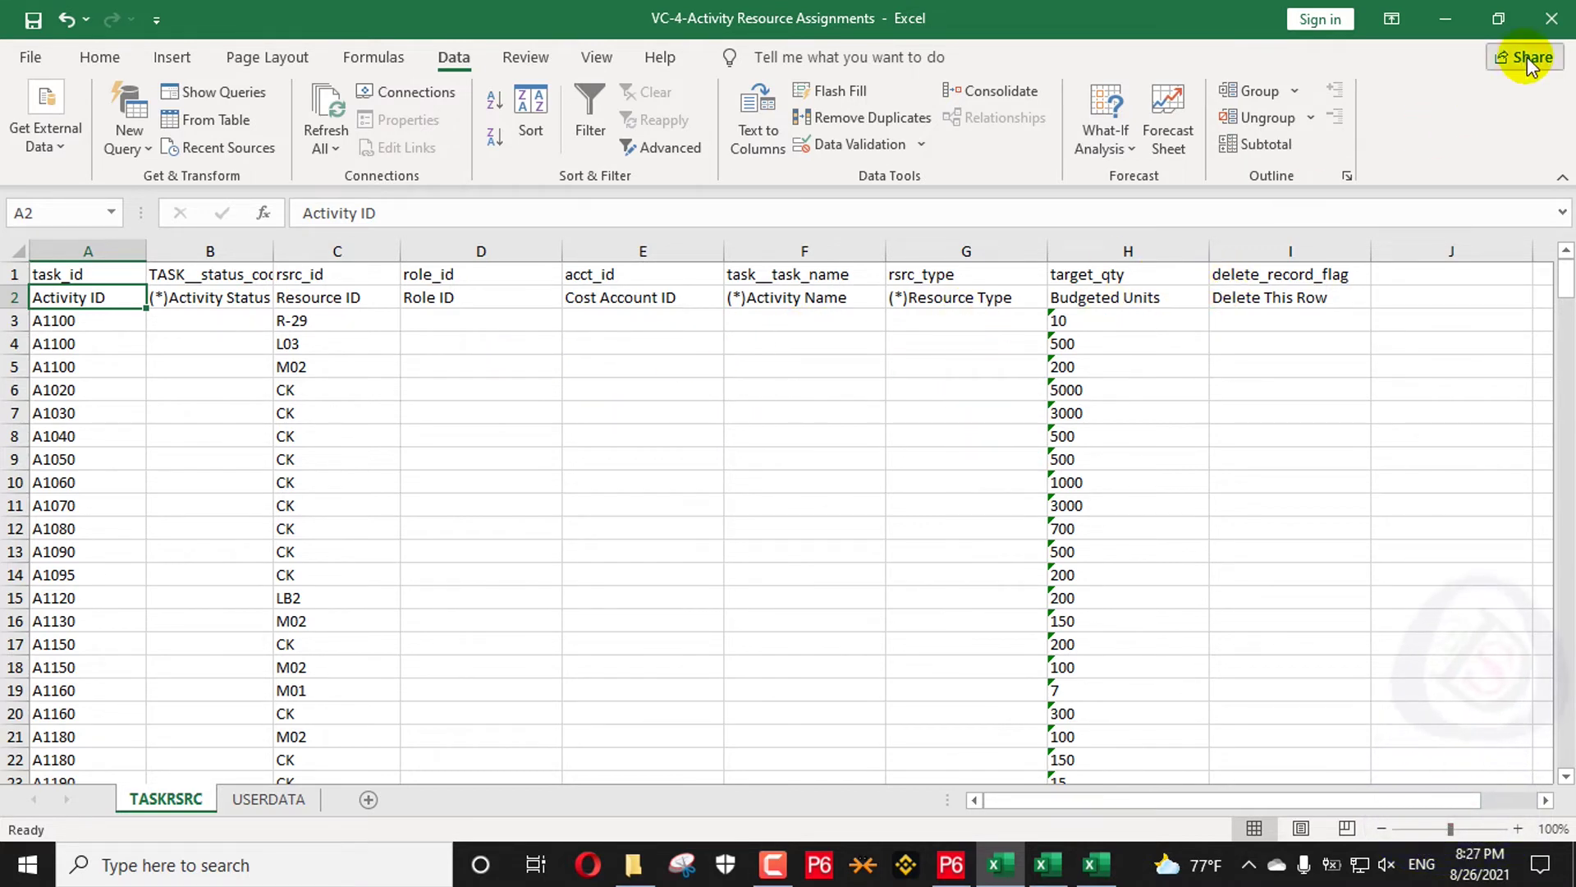
left_click(1552, 18)
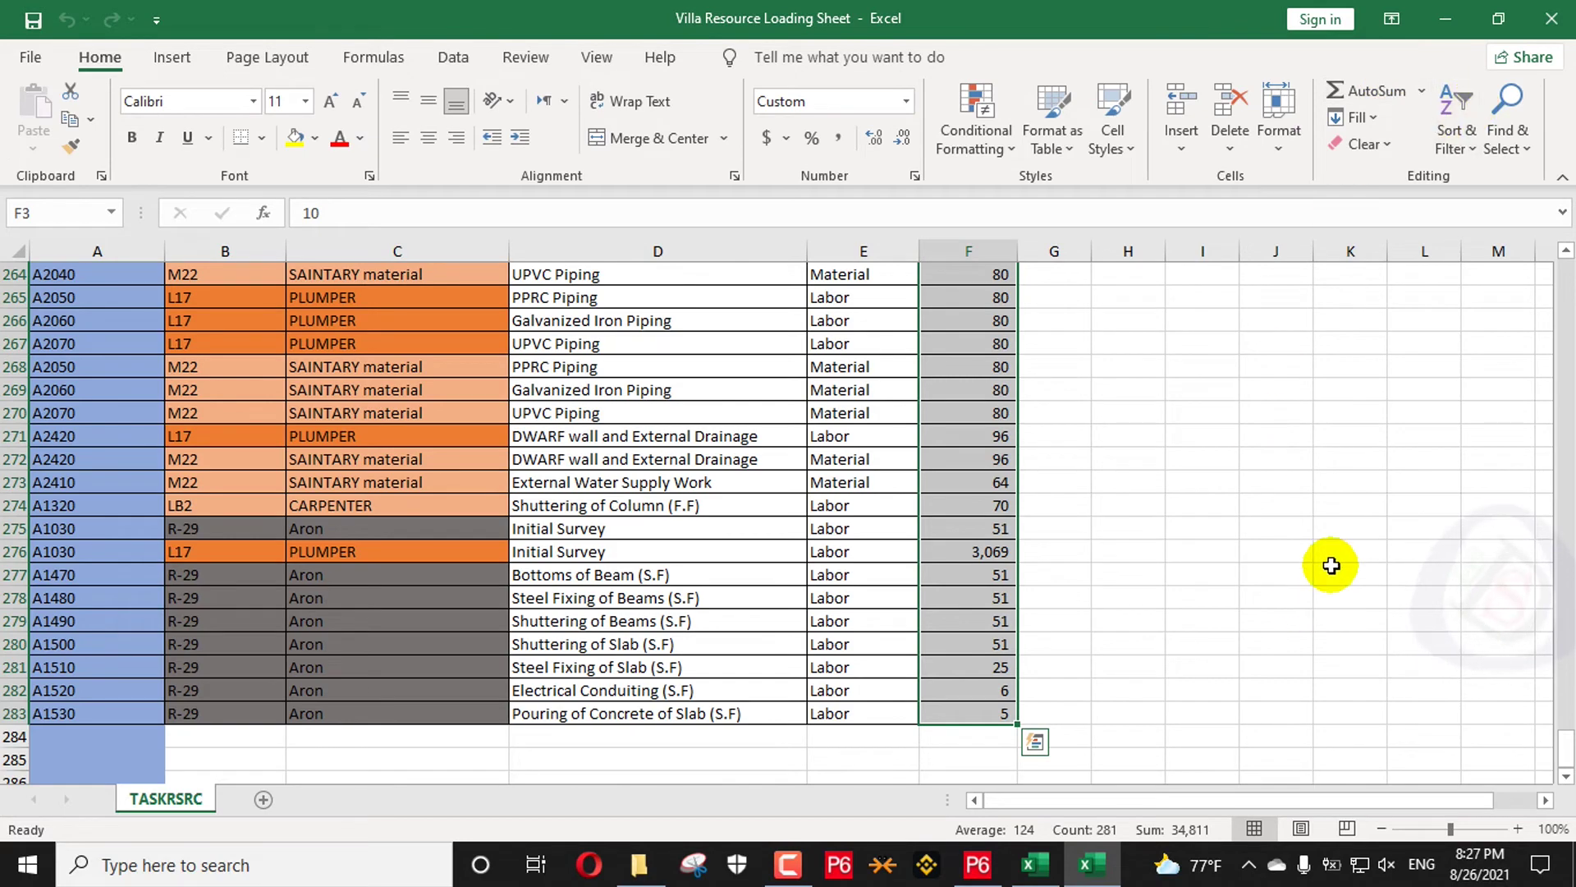
left_click(1445, 18)
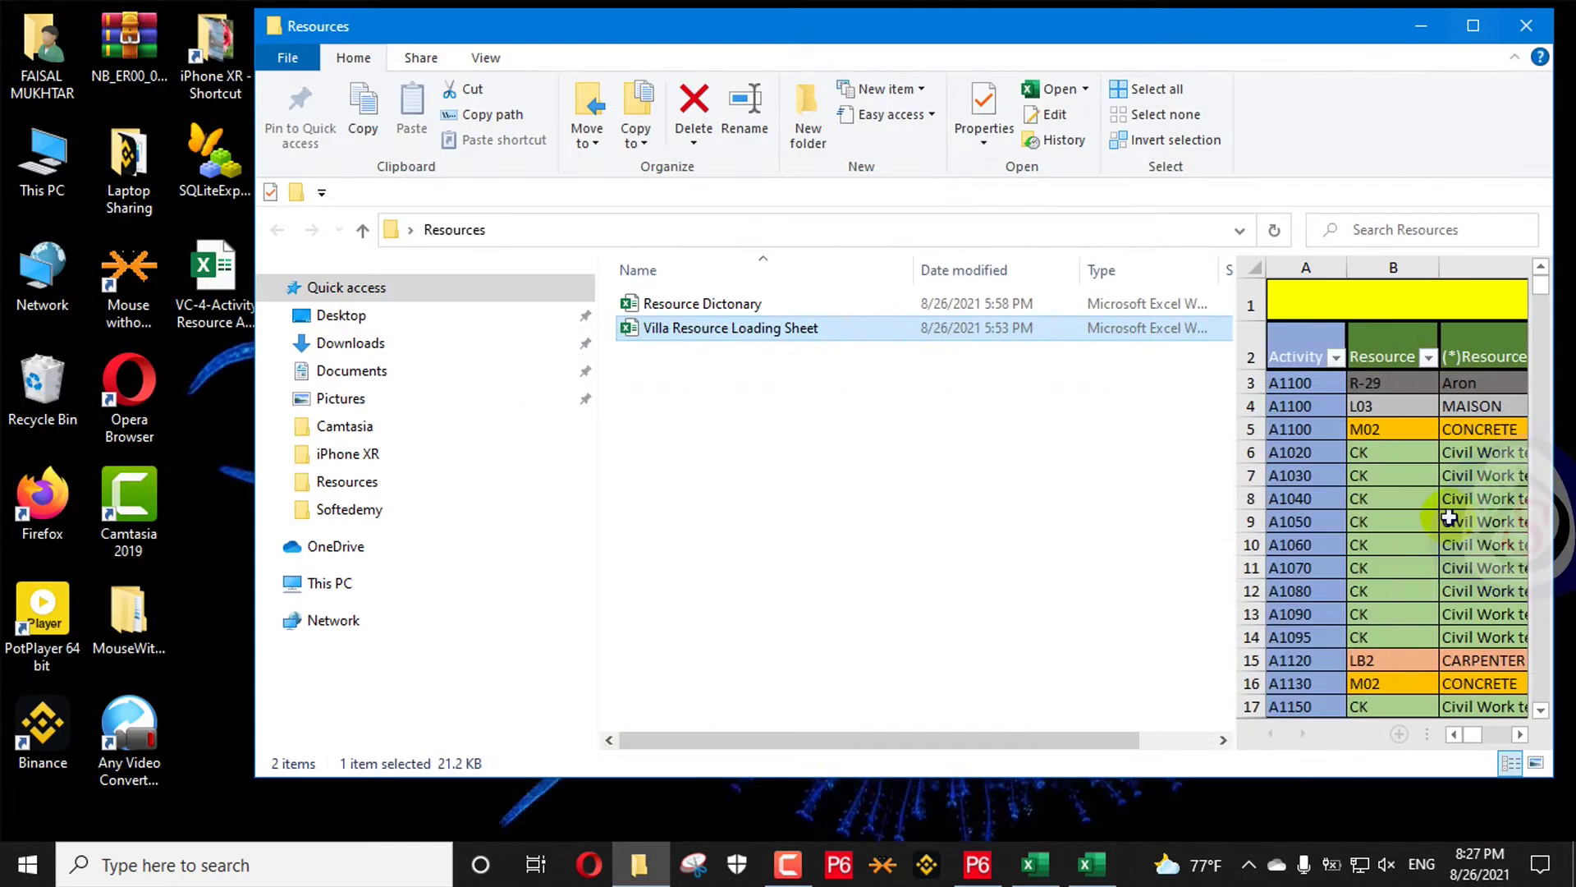
left_click(1424, 23)
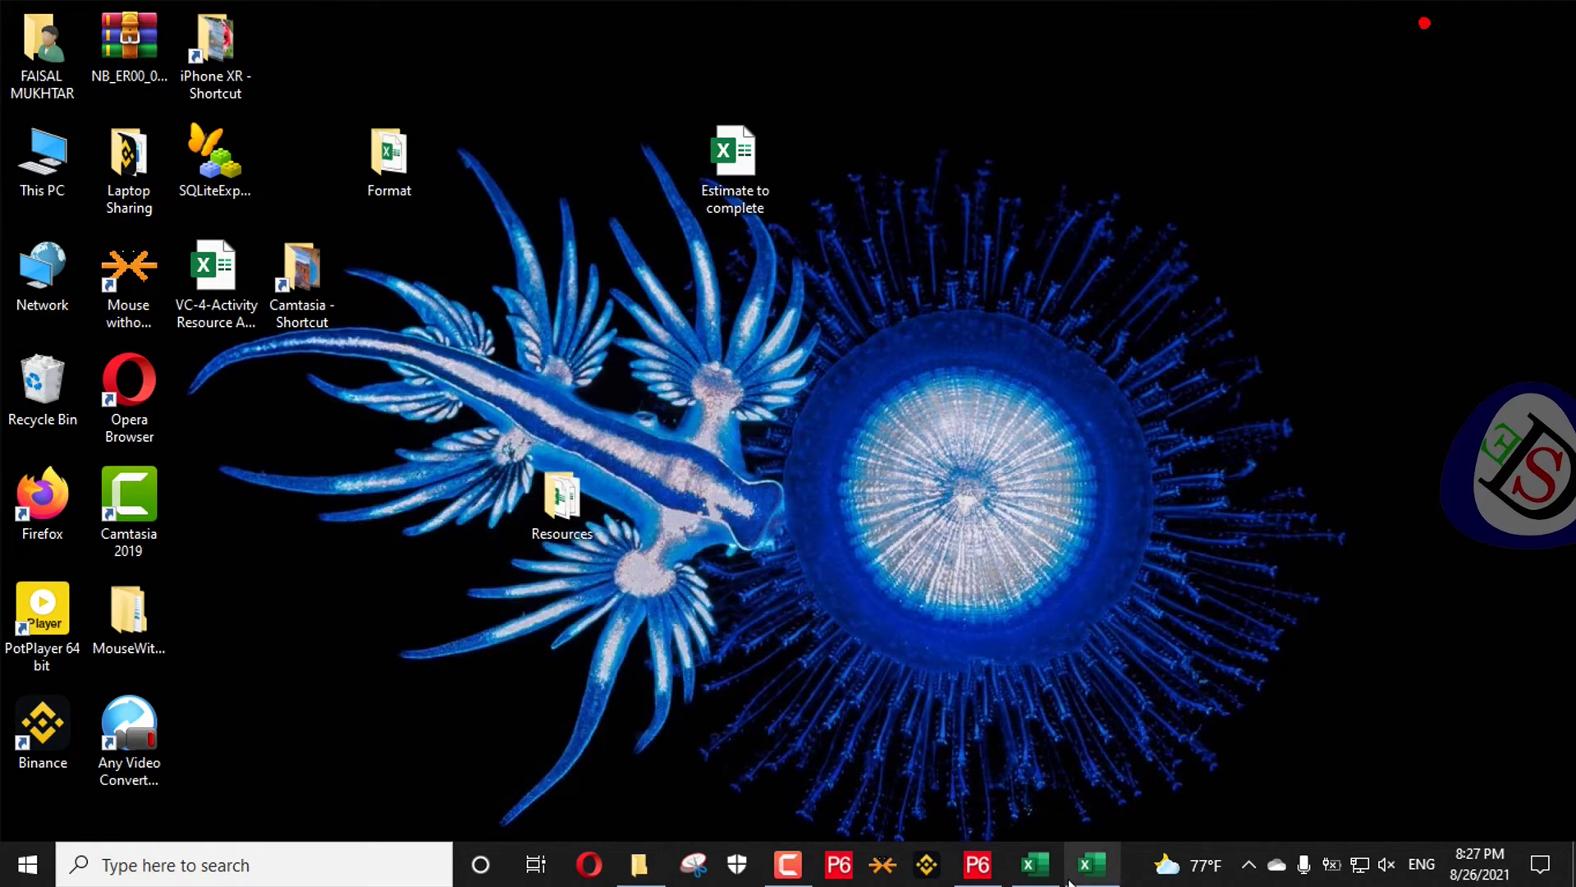
Switch to Primavera P6, show the Resource Assignments view and start an import in Spreadsheet (XLSX) format
left_click(977, 864)
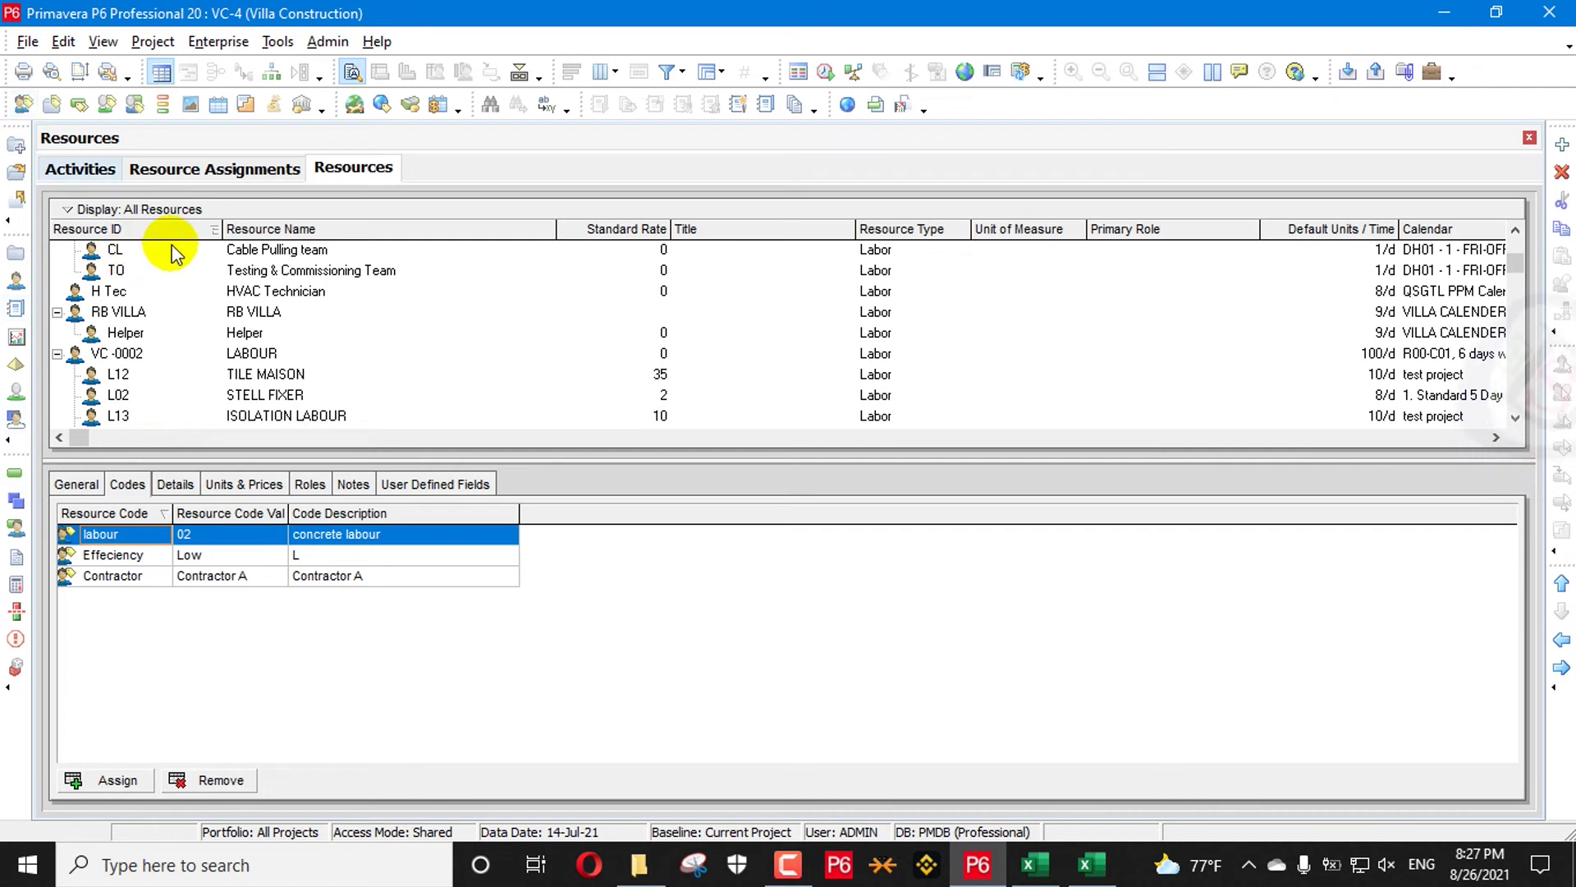
left_click(236, 170)
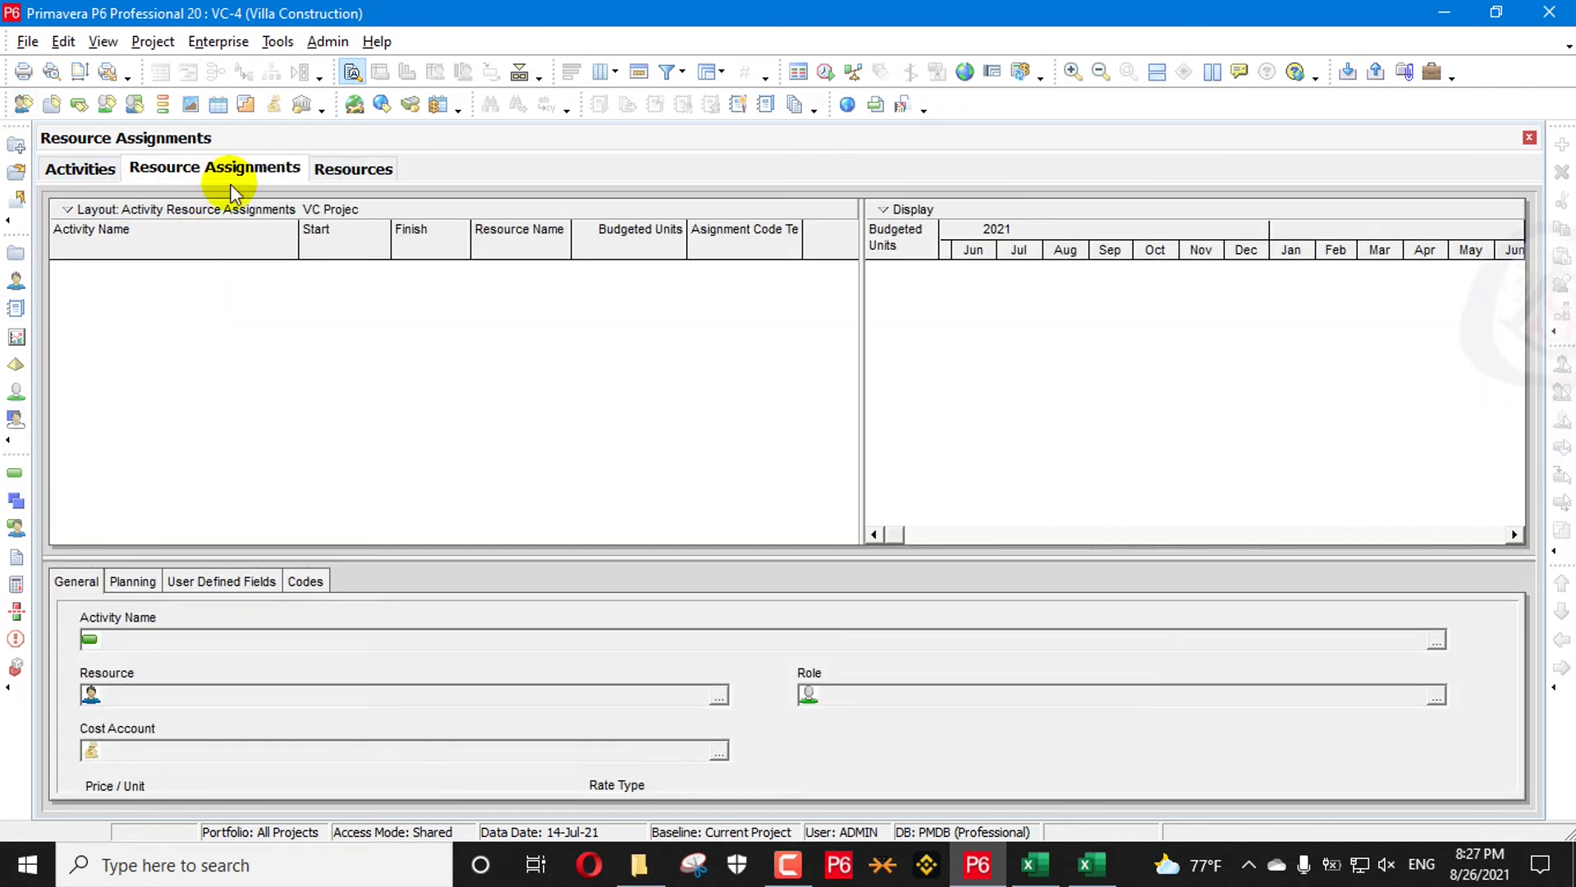
left_click(28, 42)
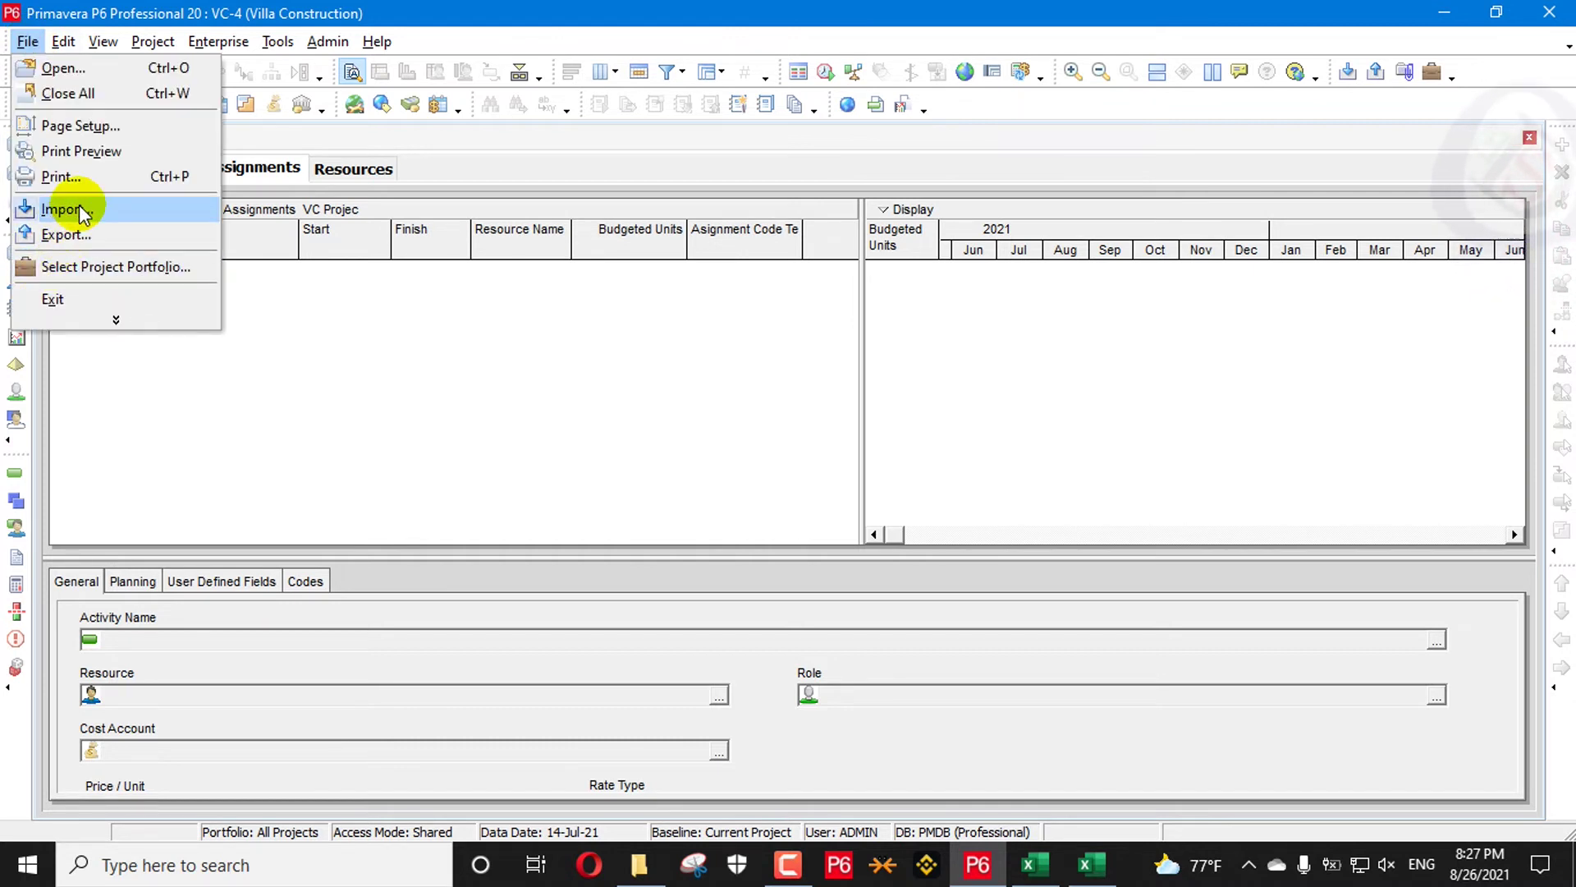
left_click(48, 207)
left_click(565, 442)
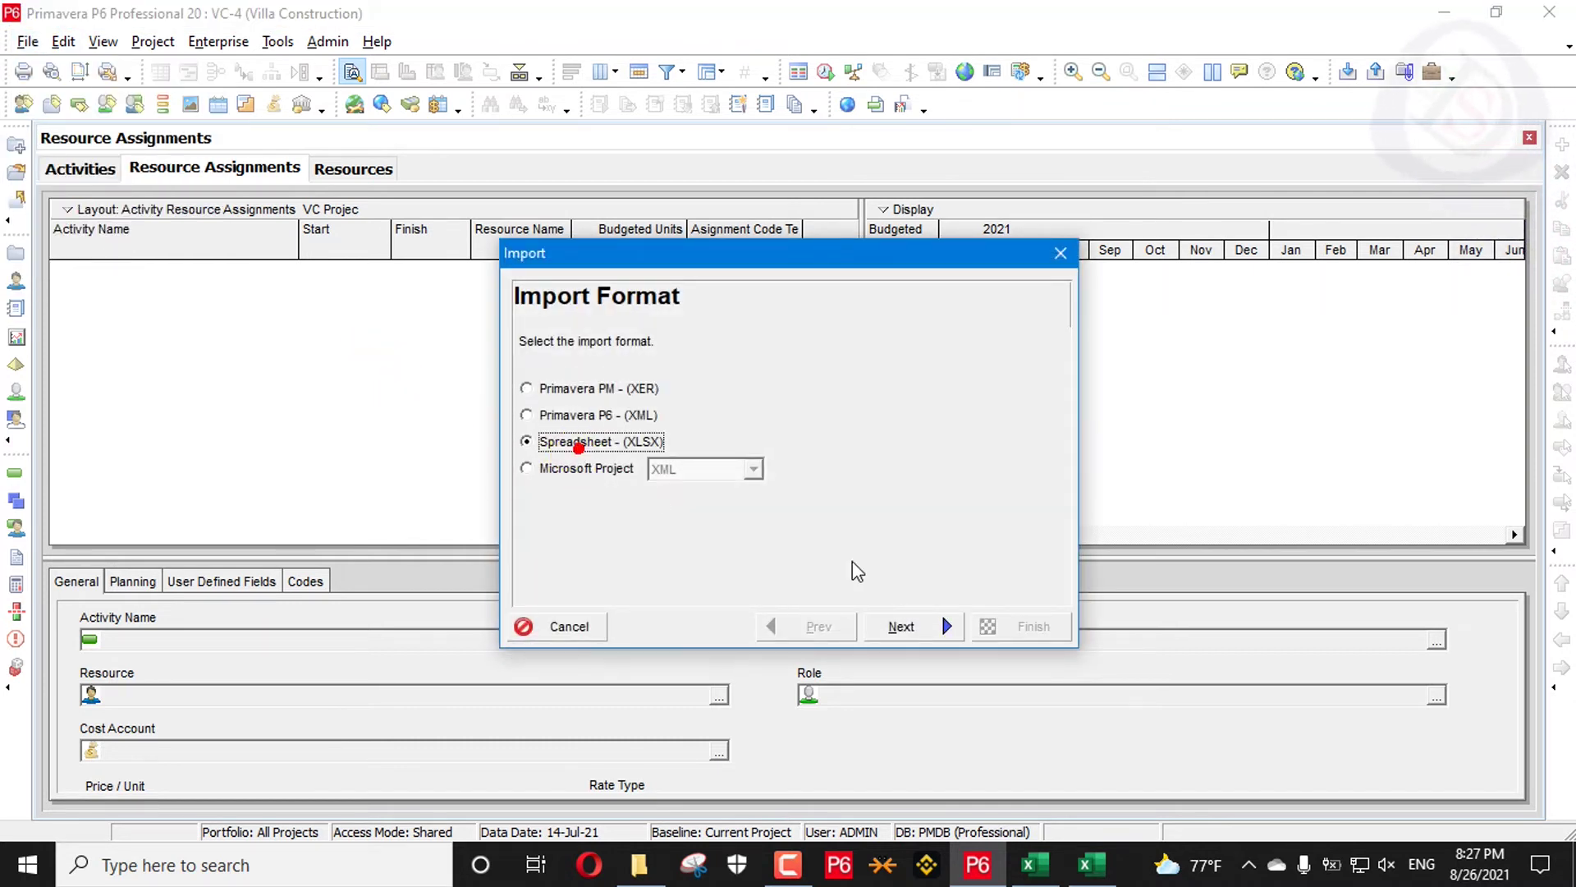
left_click(901, 626)
Choose the VC-4-Activity Resource Assignments workbook on the Desktop as import file, with Resource Assignments as the data type
left_click(915, 495)
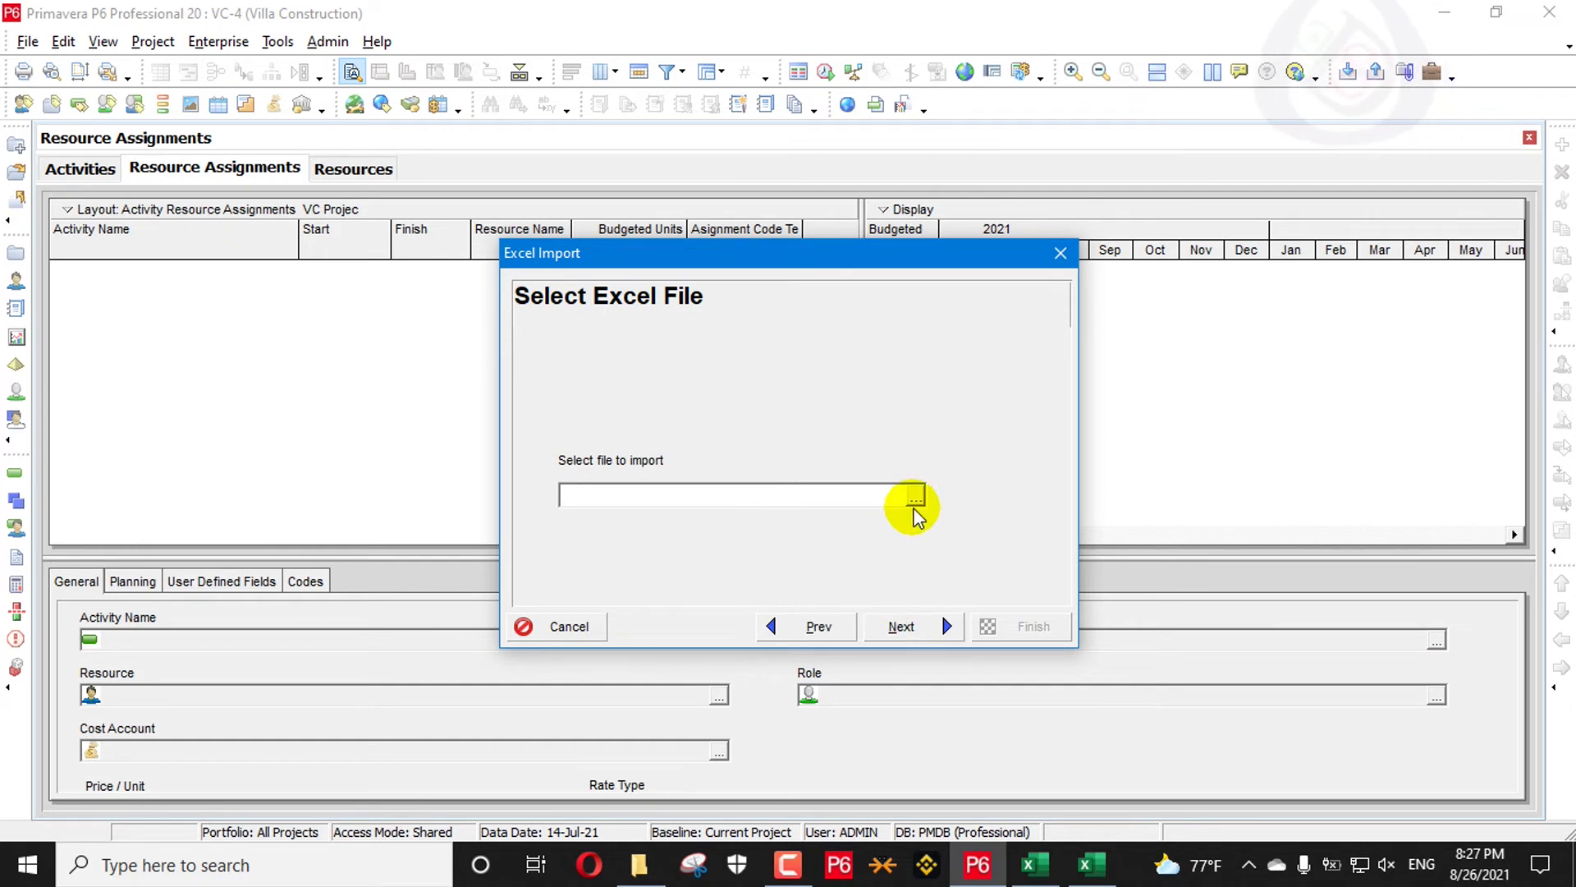
left_click(542, 299)
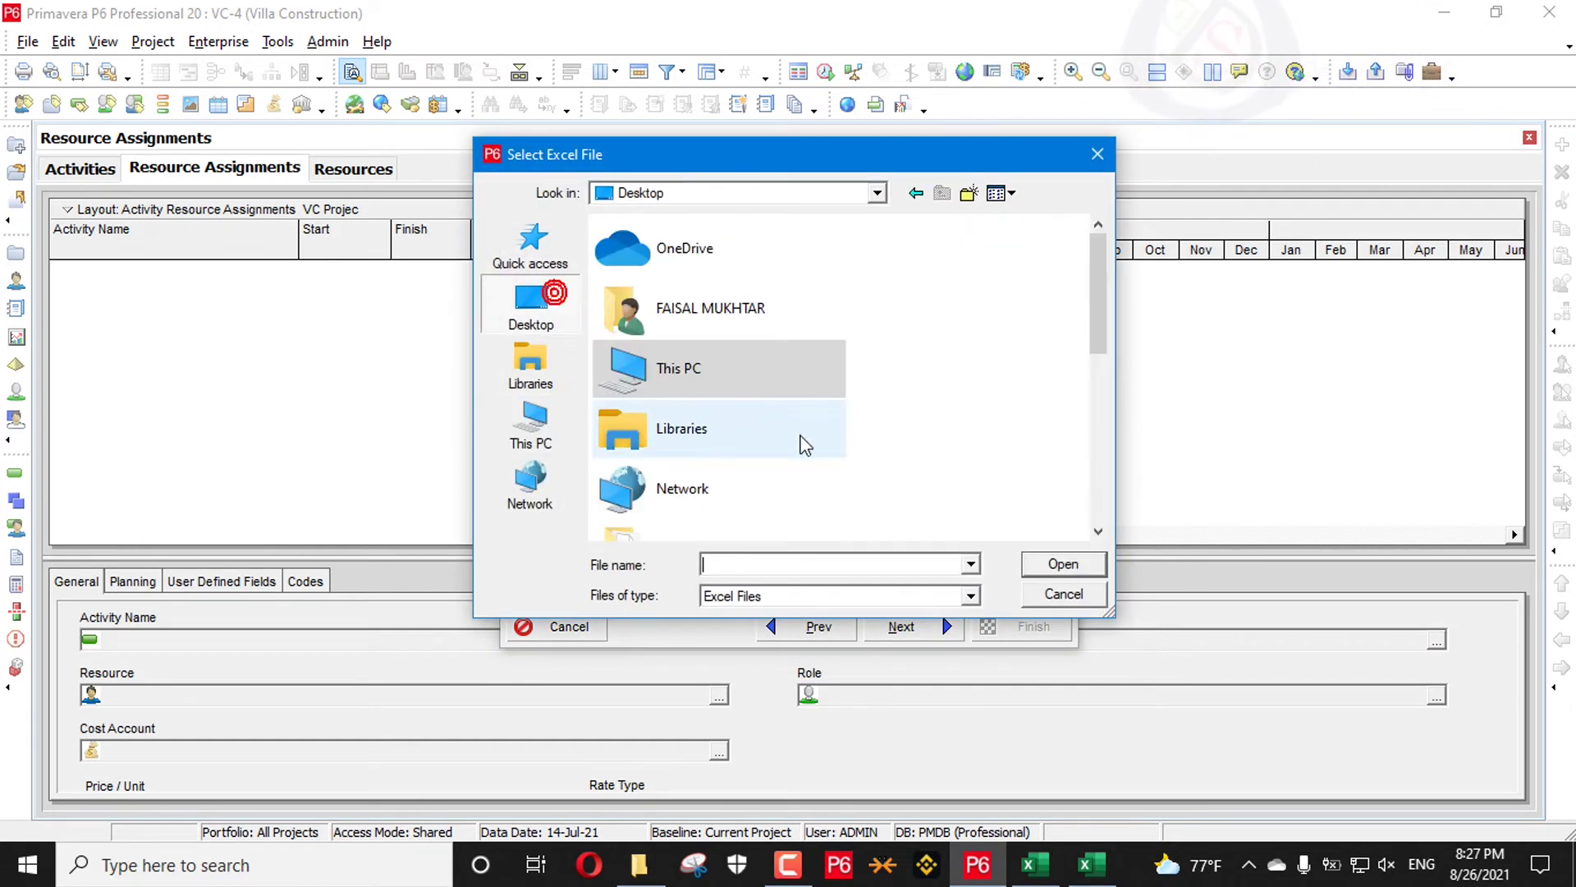
scroll(898, 444, "down", 5)
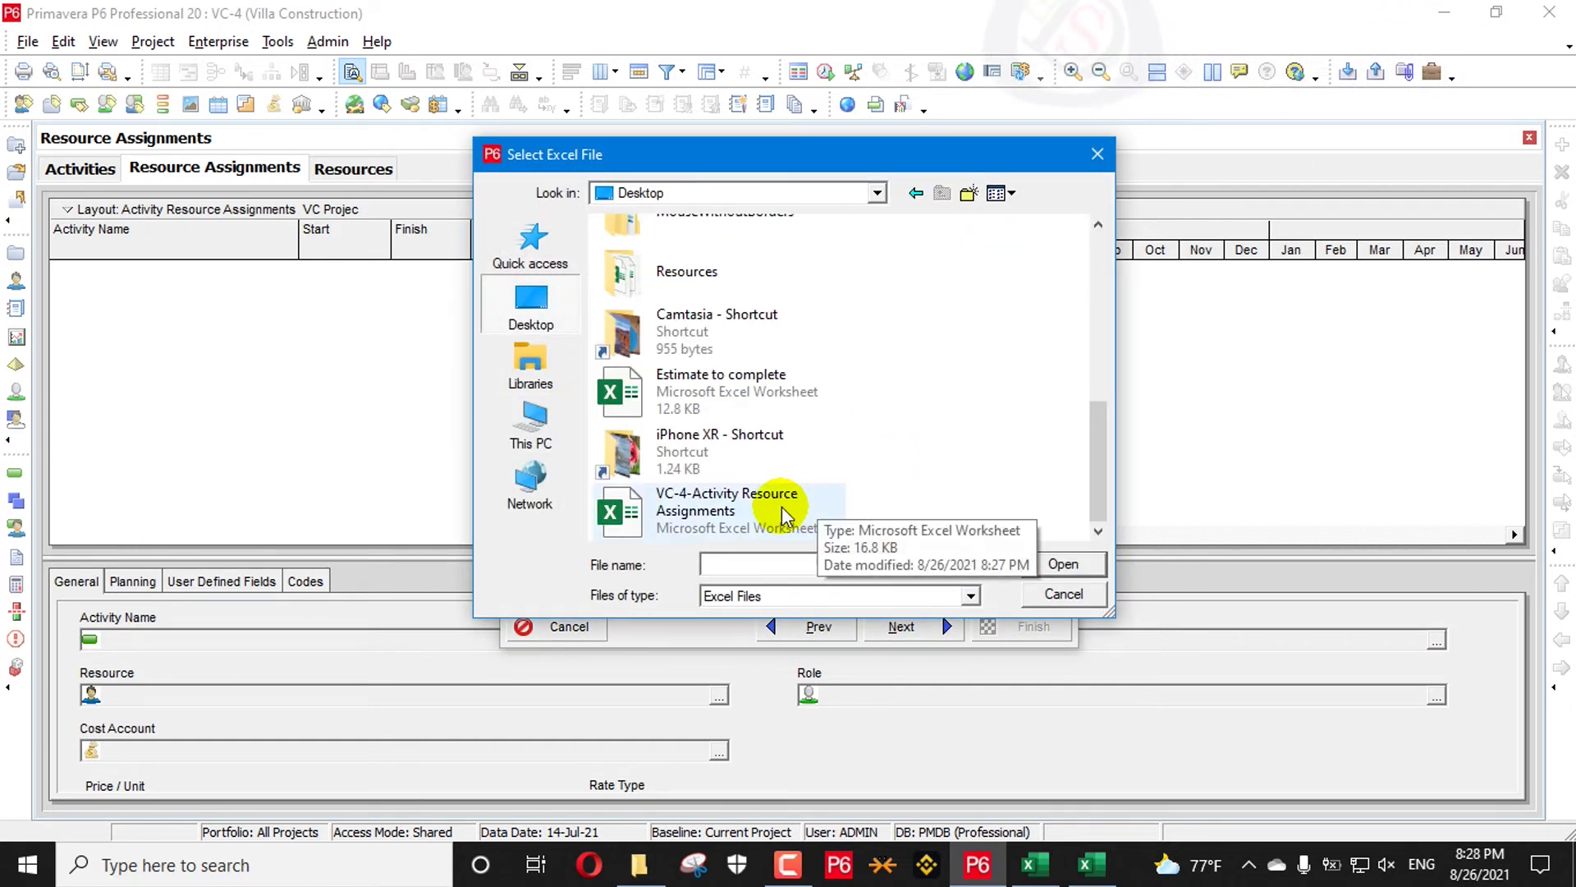
left_click(772, 516)
left_click(1064, 564)
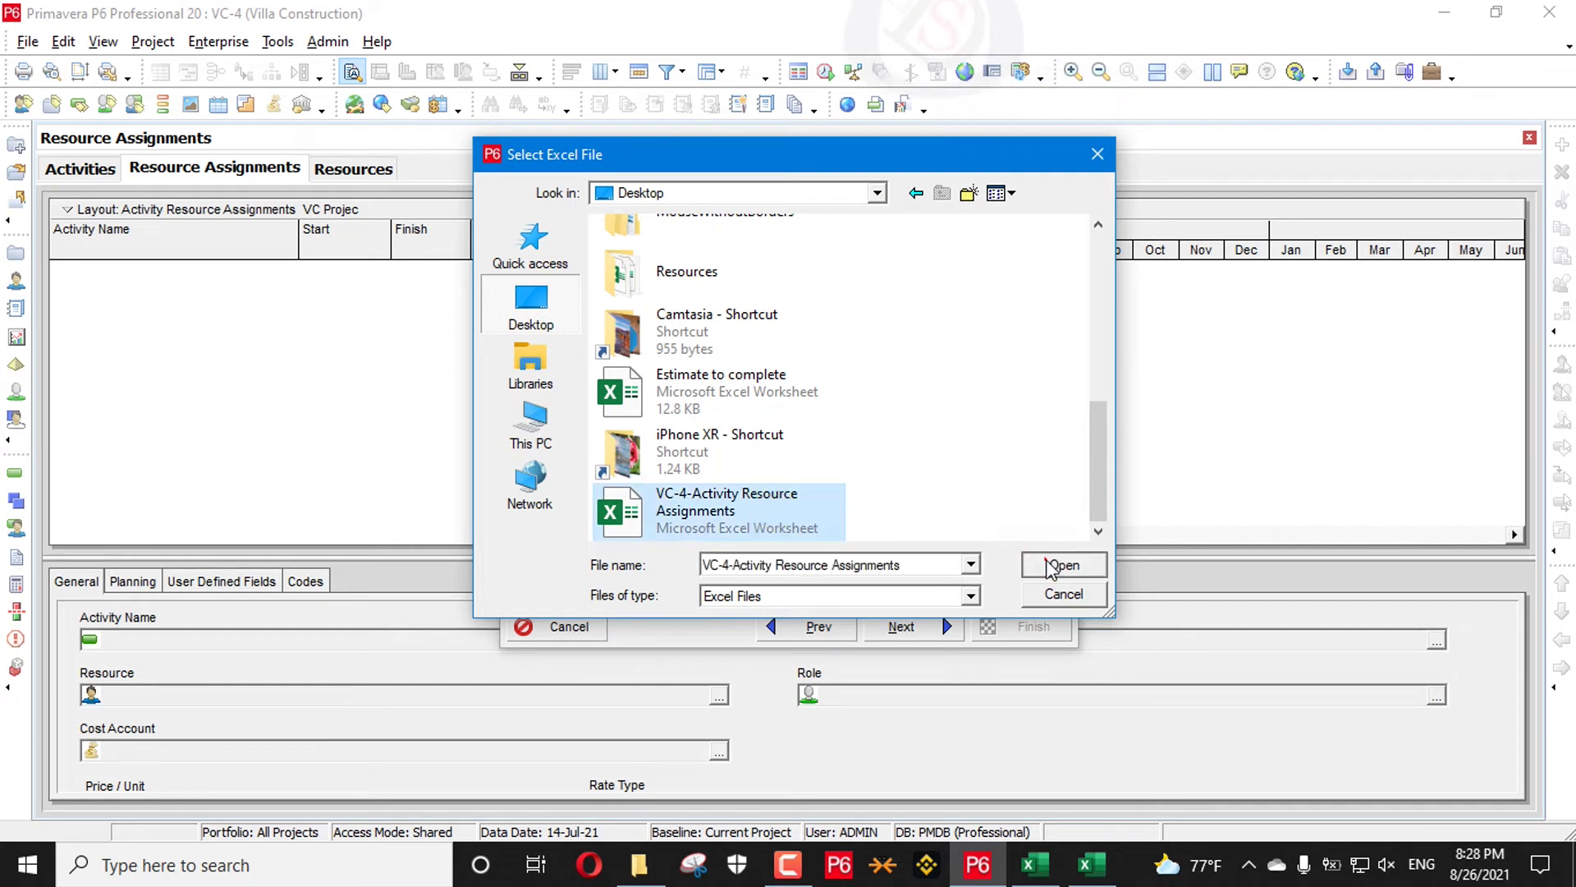
left_click(883, 631)
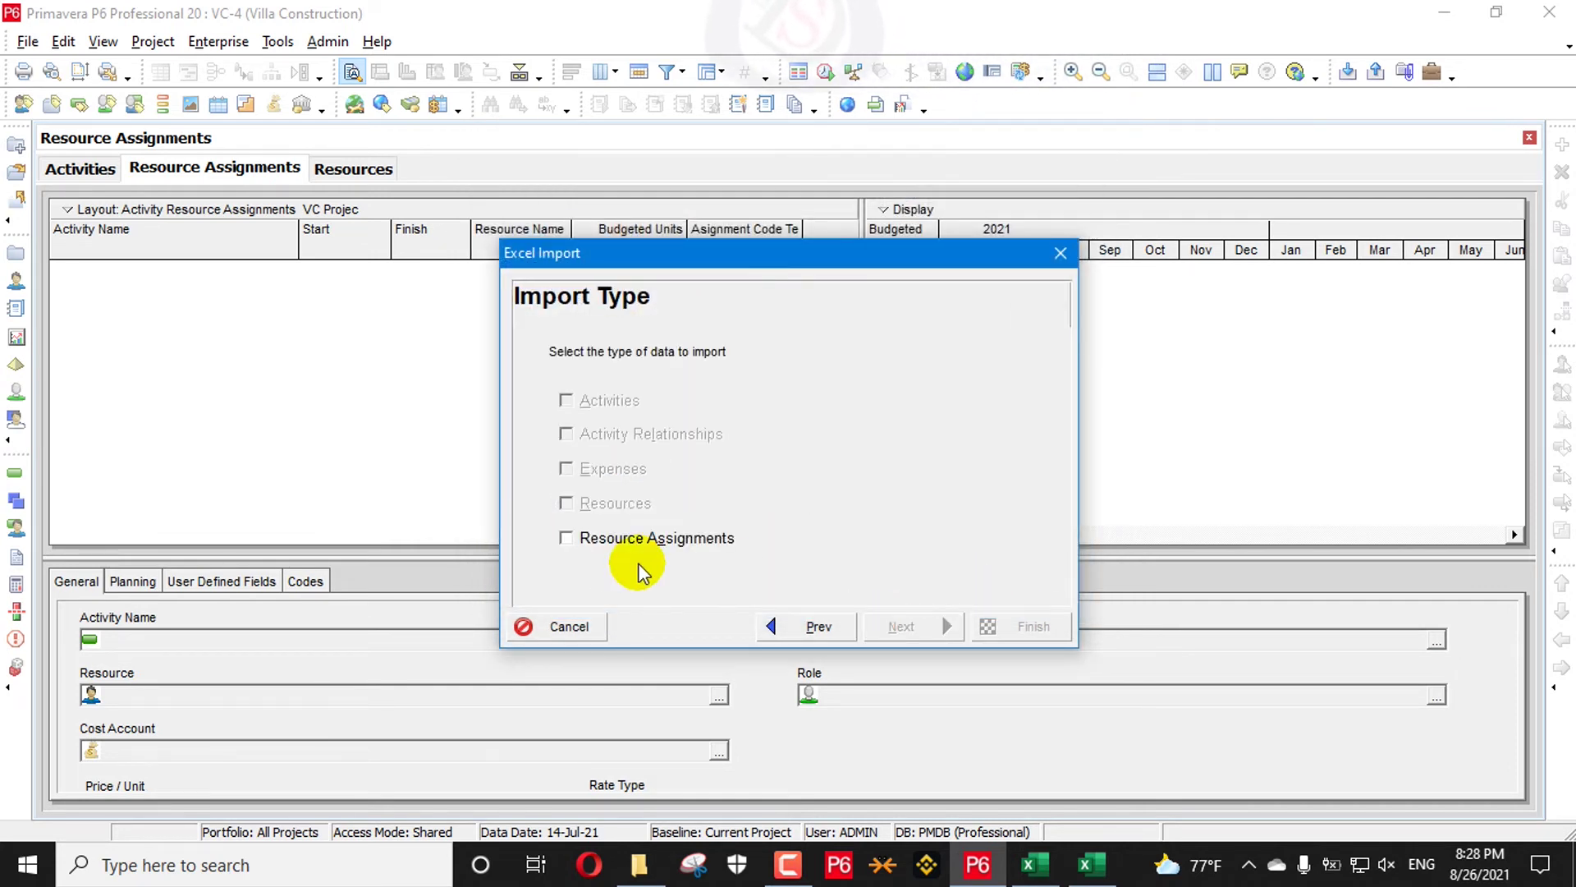
left_click(899, 626)
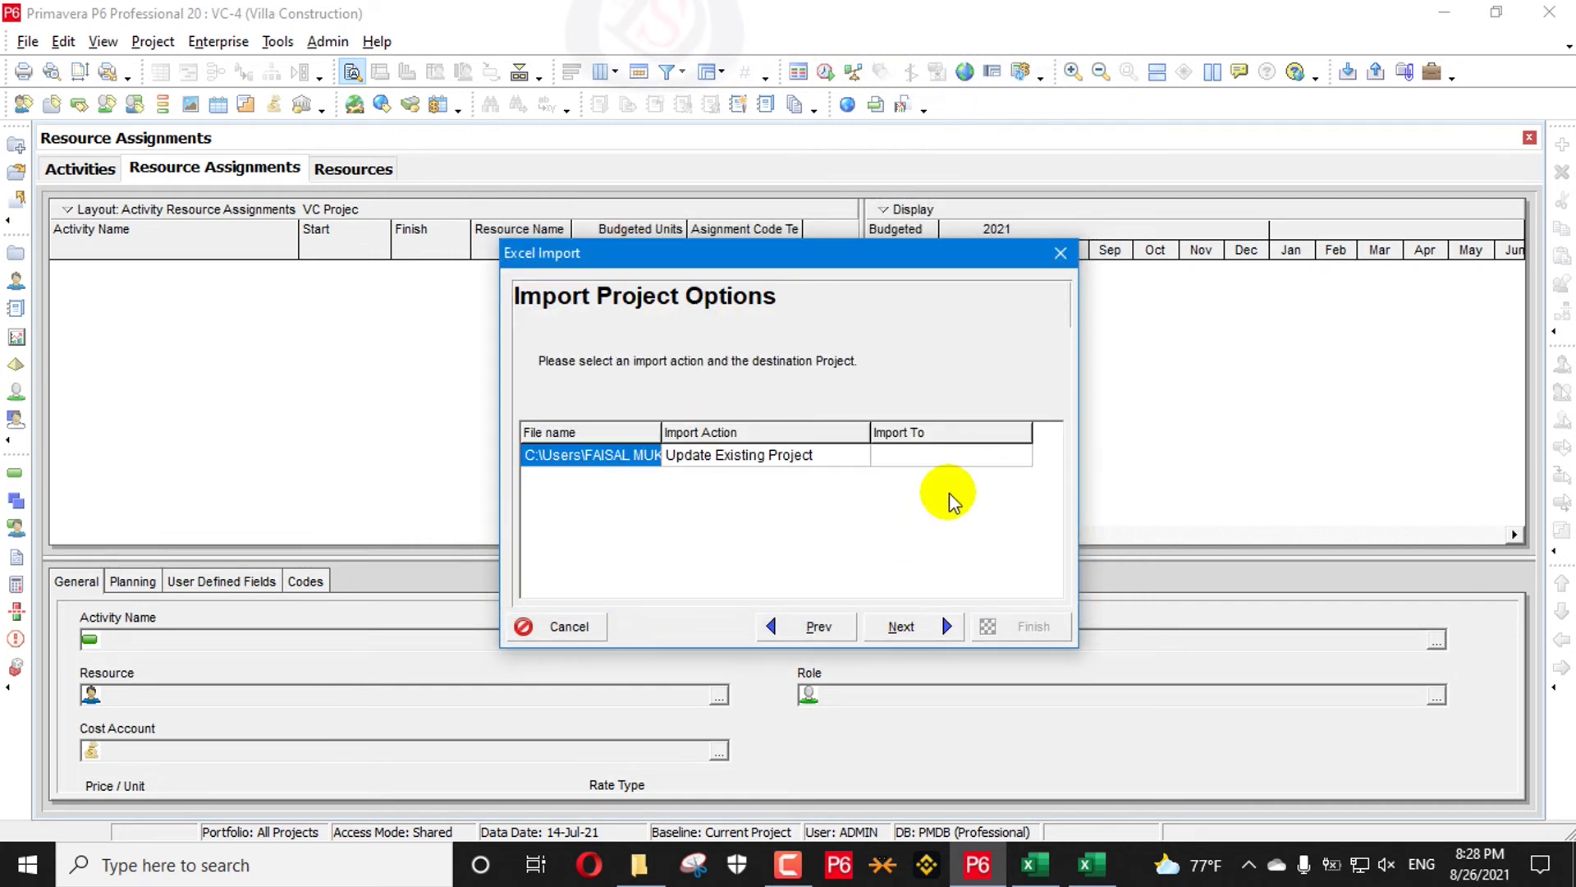
Import with the Update Existing Project action into project VC-4 (Villa Construction) and close the import result
left_click(798, 464)
left_click(798, 462)
left_click(921, 456)
left_click(944, 454)
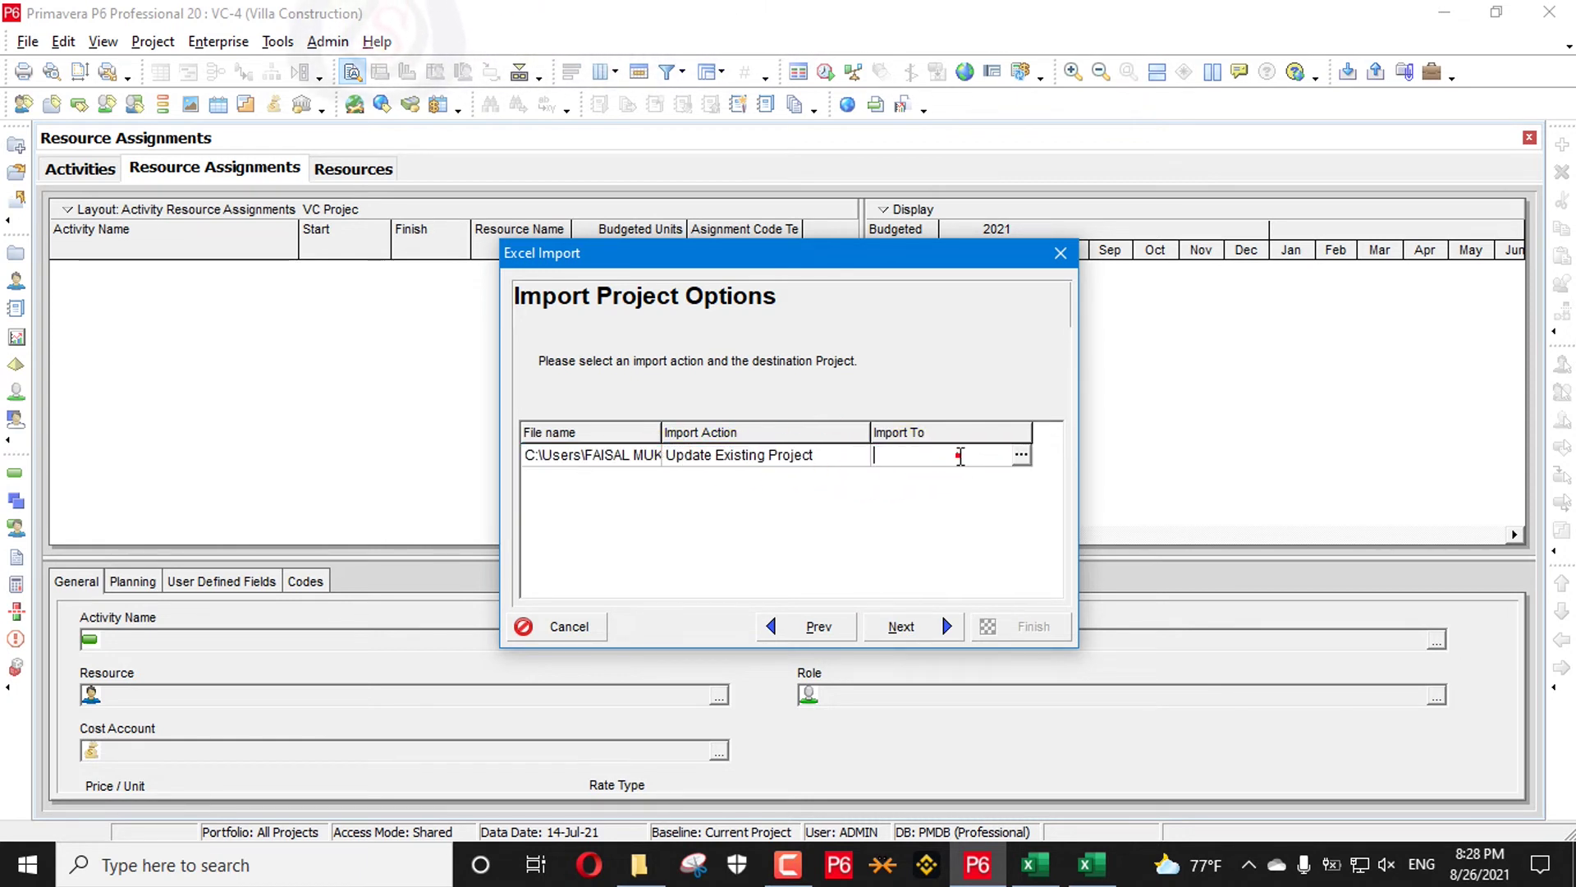
left_click(1021, 456)
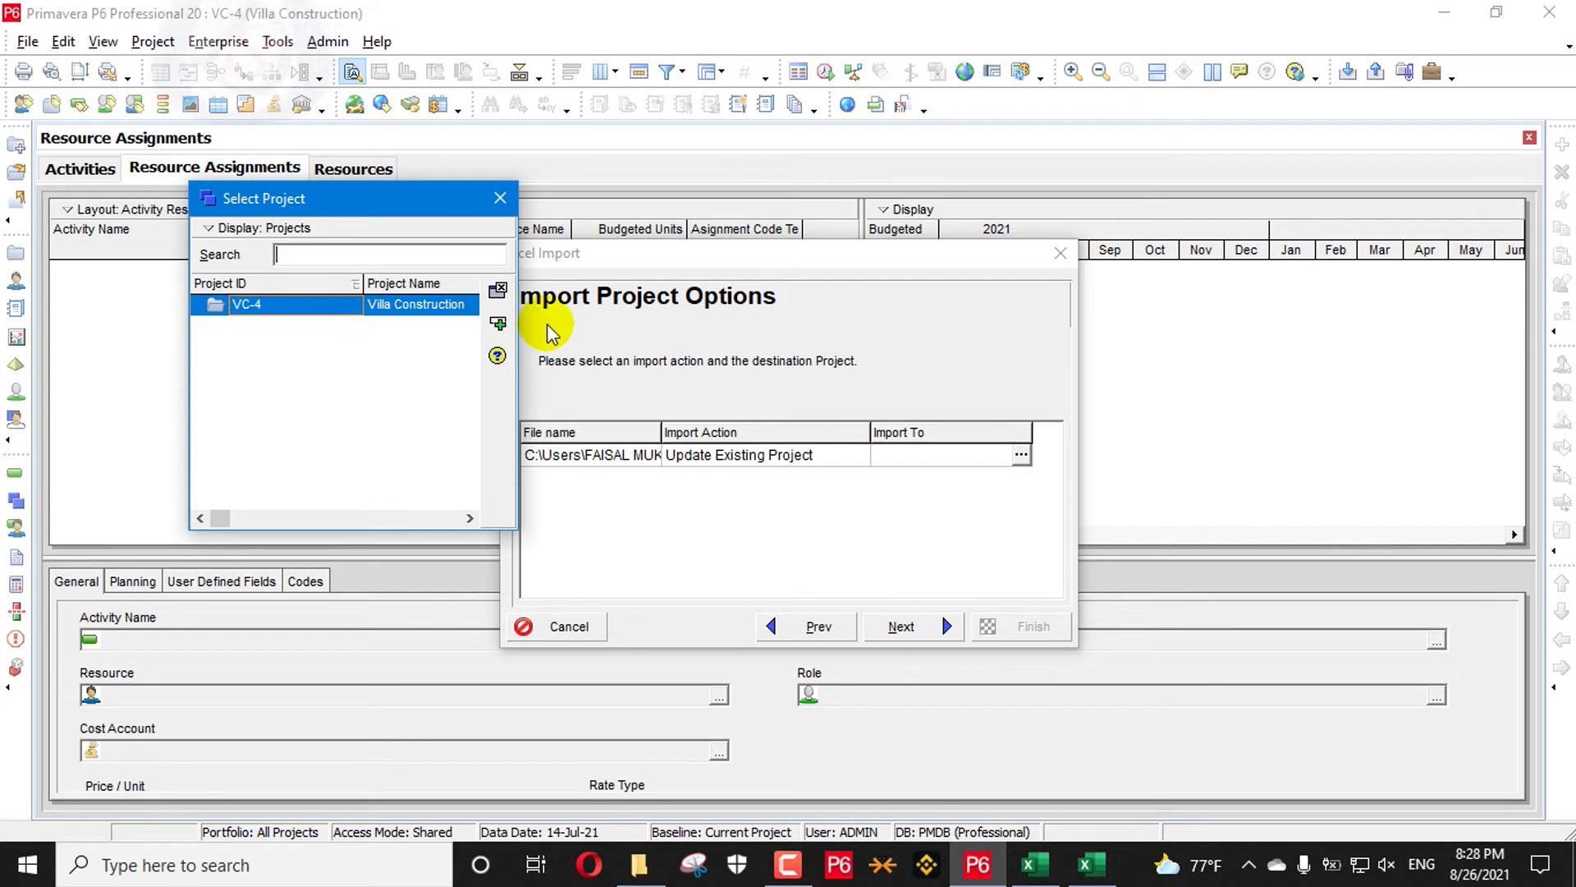
left_click(498, 326)
left_click(900, 626)
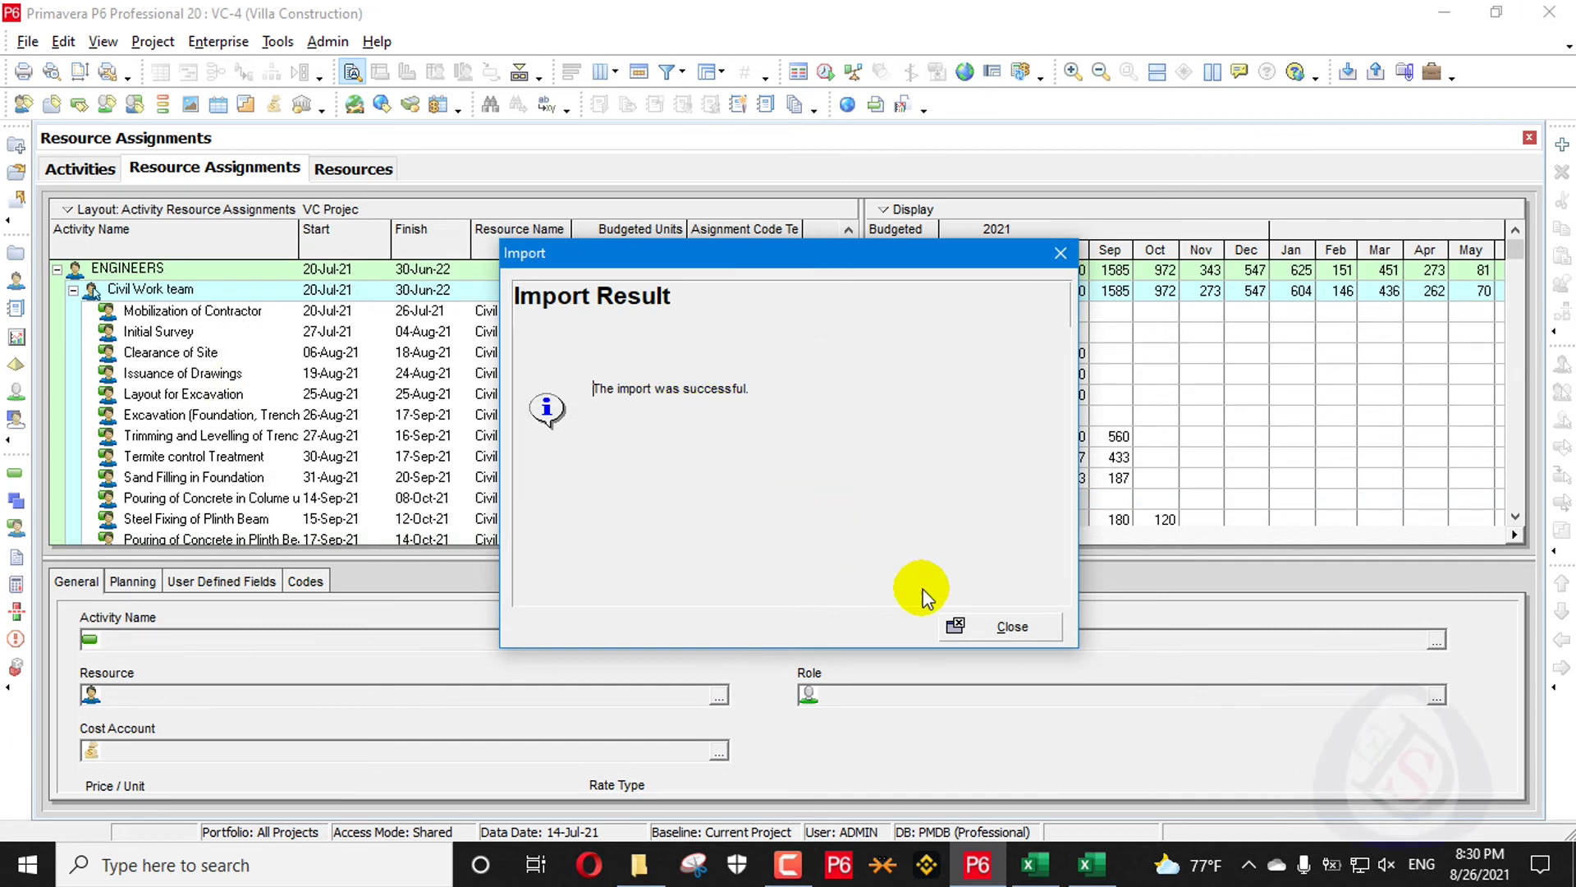
left_click(981, 627)
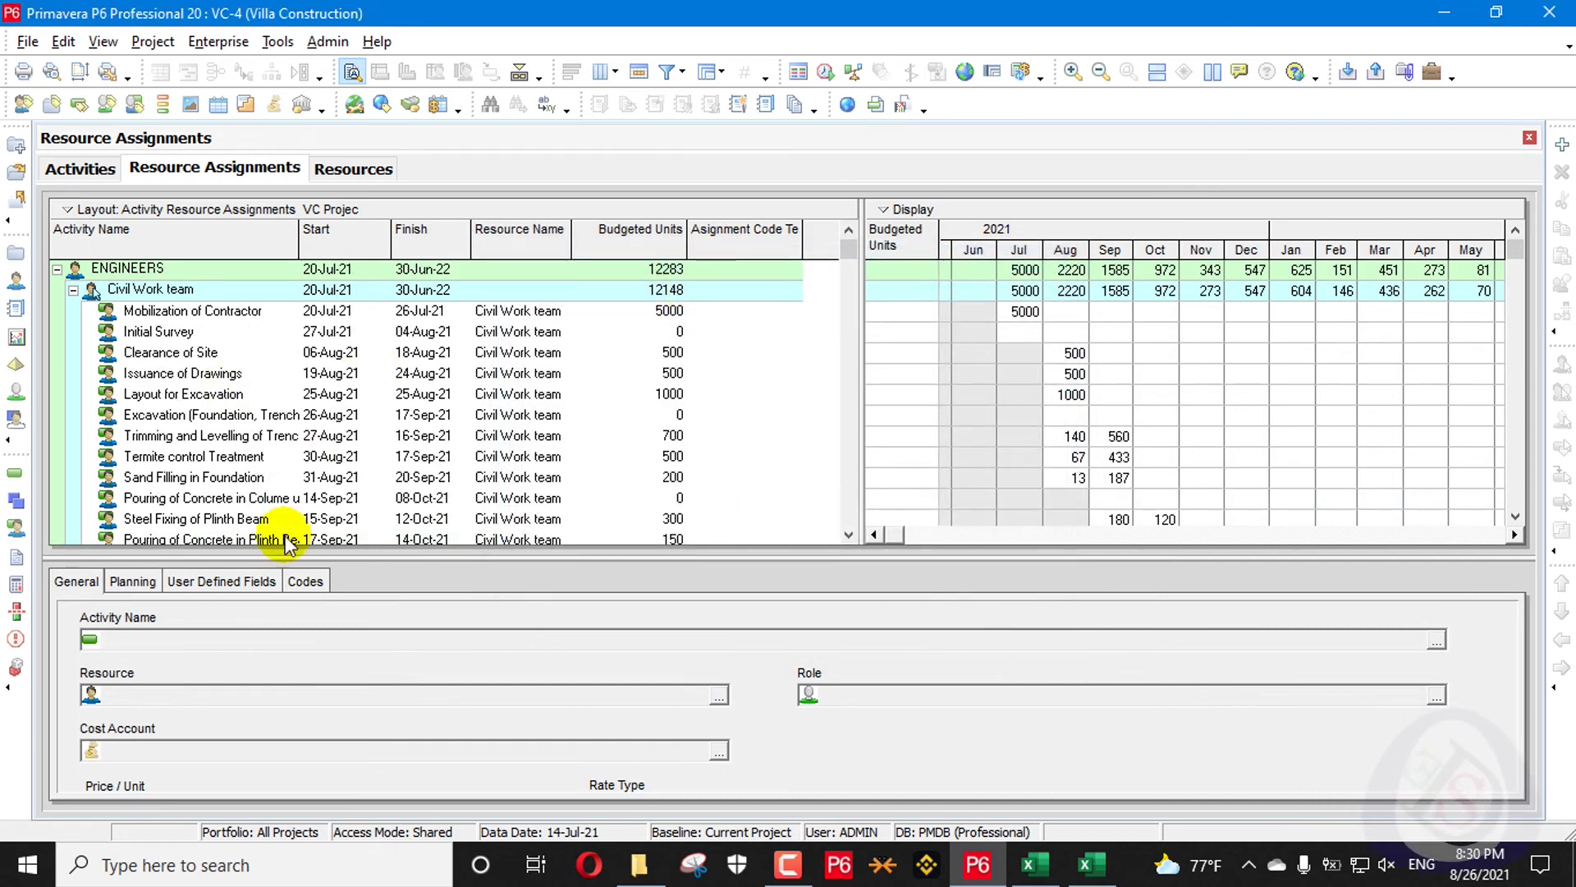
Review the imported resource assignments and check the resources of the activities, going up from the Foundation Work to the project's top level
left_click(211, 417)
scroll(197, 411, "down", 4)
scroll(304, 400, "up", 2)
scroll(317, 386, "up", 2)
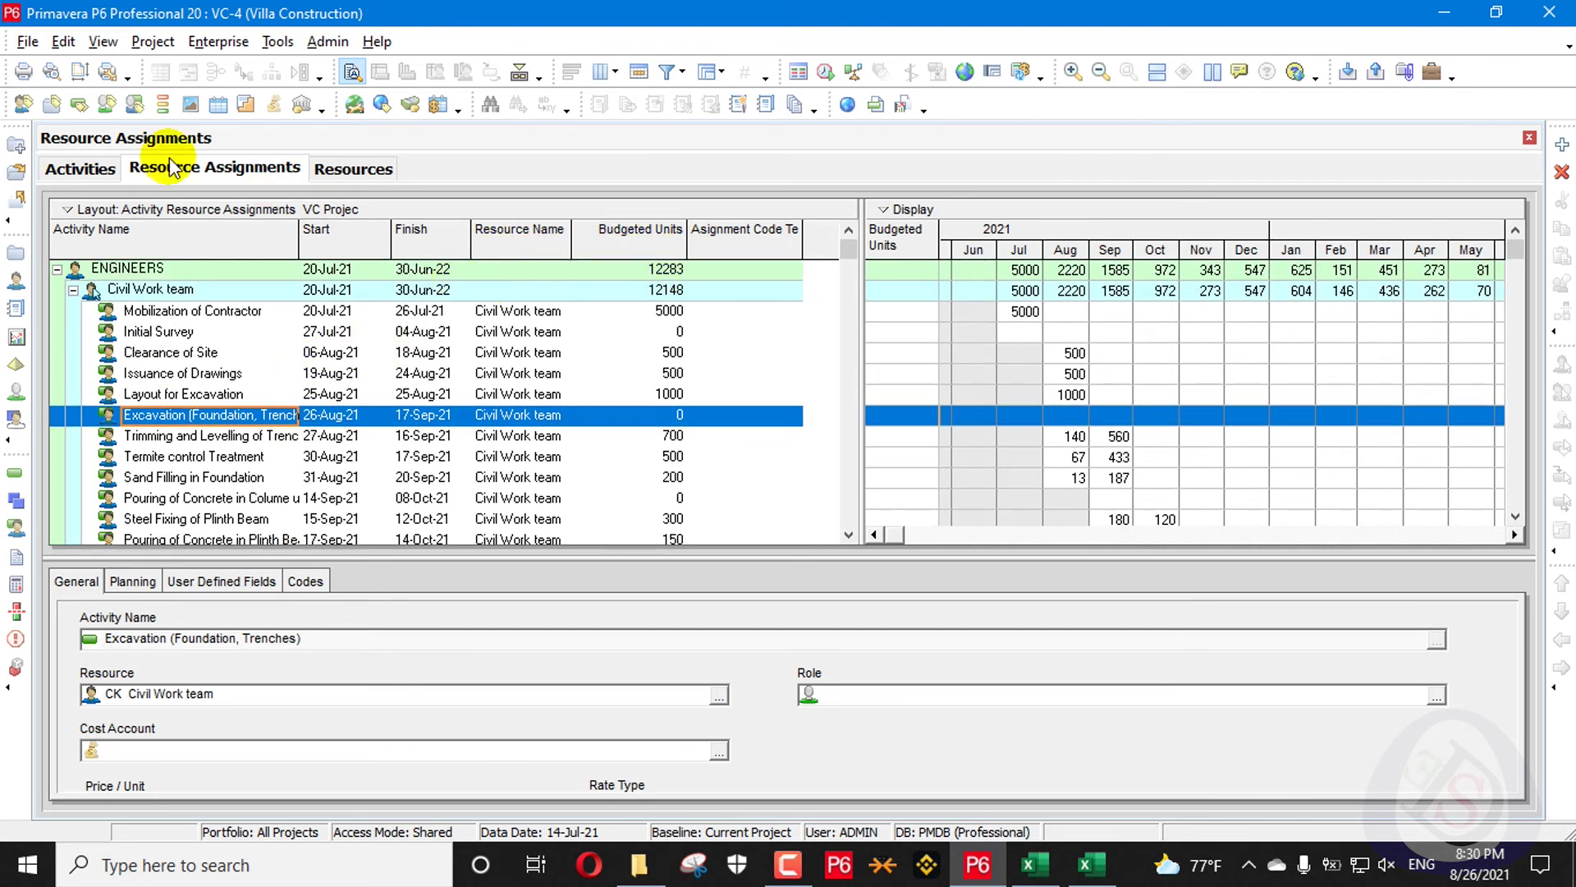
left_click(76, 169)
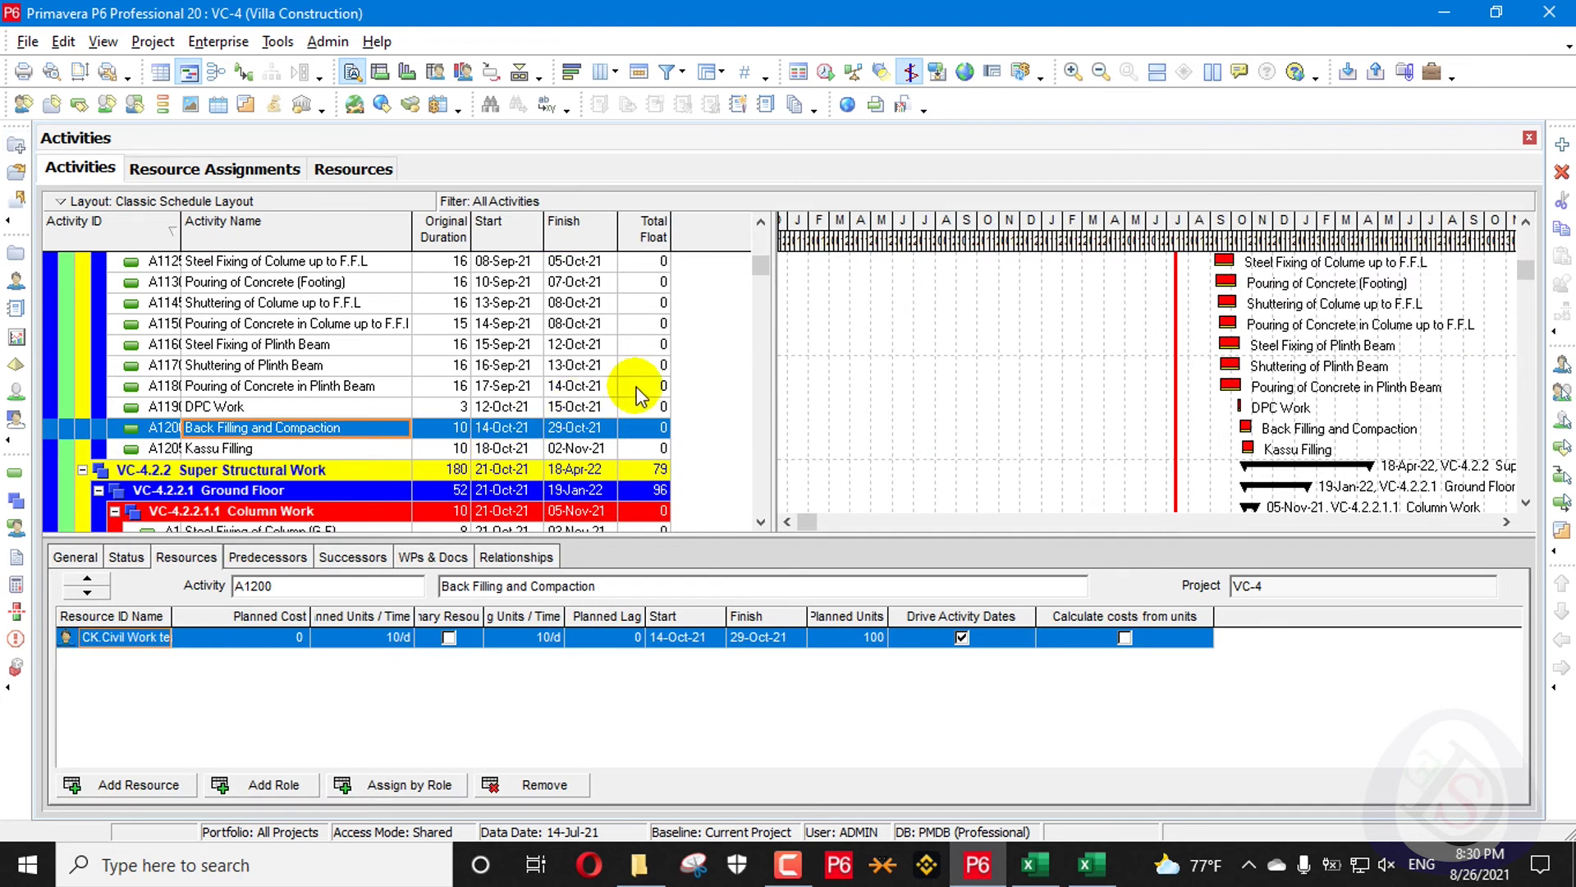
left_click(253, 409)
key("Up")
key("Up")
key("Up")
key("Up")
key("Up")
key("Up")
key("Up")
key("Up")
key("Up")
key("Up")
key("Up")
key("Up")
key("Up")
key("Up")
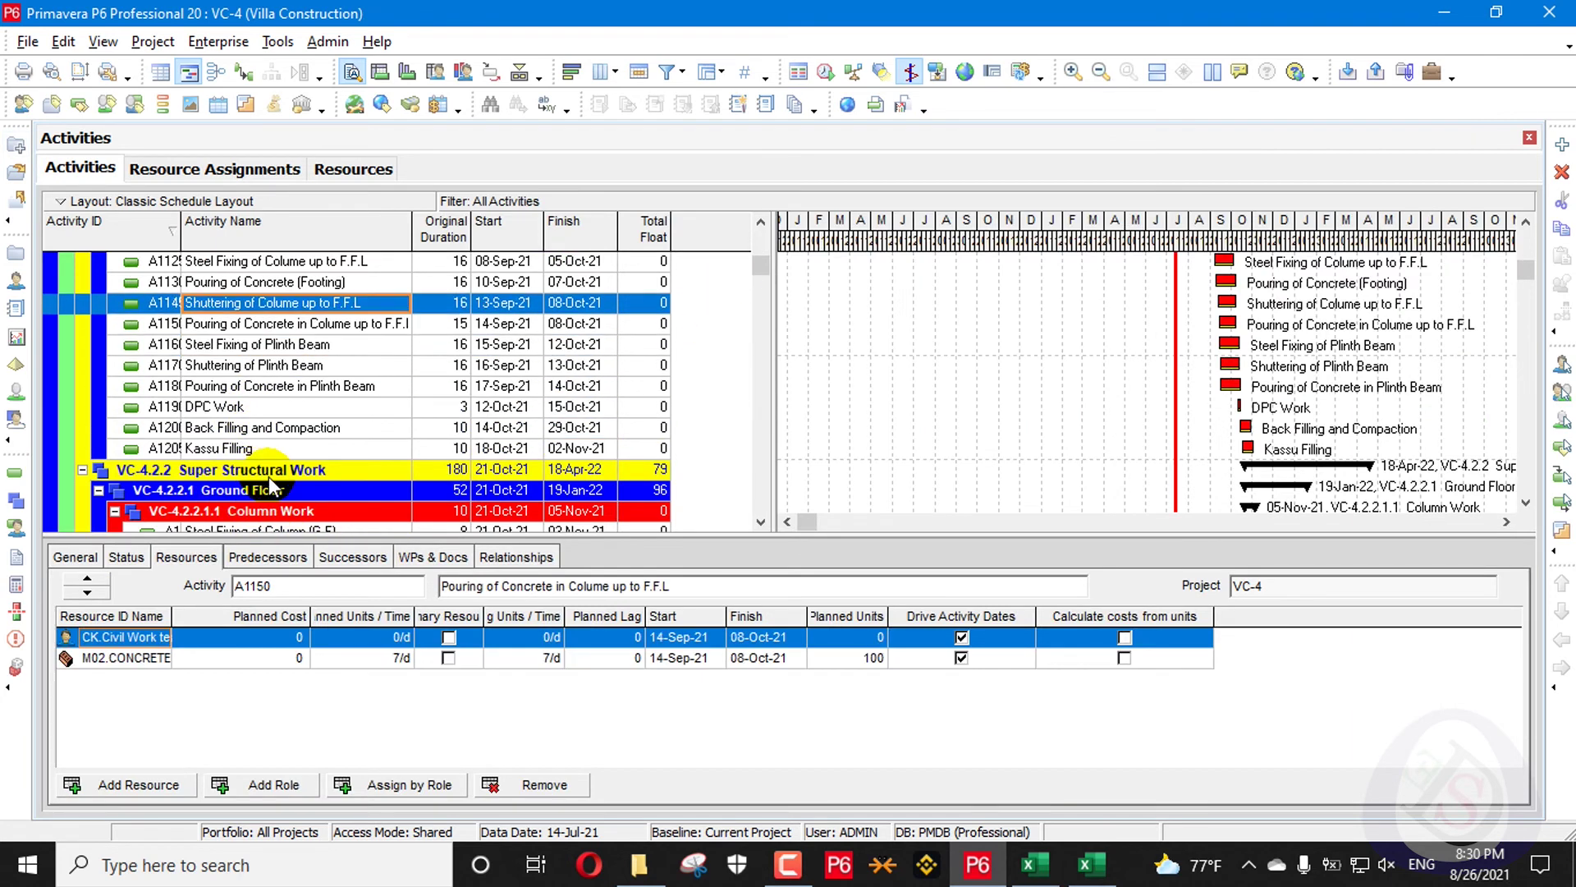
key("Up")
key("Up")
key("Up")
key("Up")
key("Up")
key("Up")
key("Up")
key("Up")
key("Up")
key("Up")
key("Up")
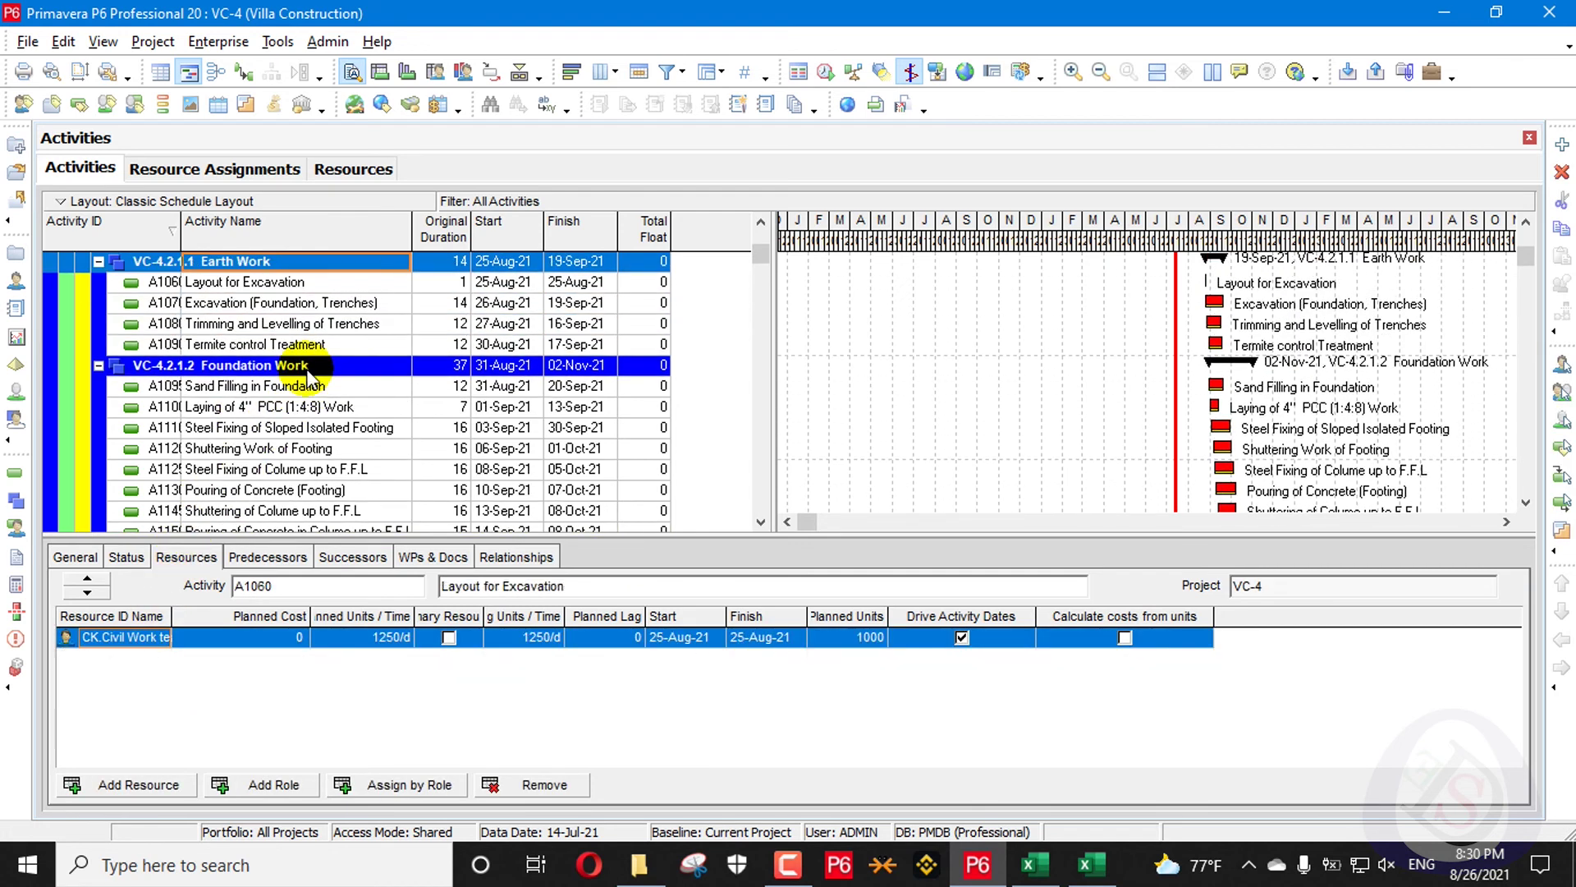
key("Up")
key("Up")
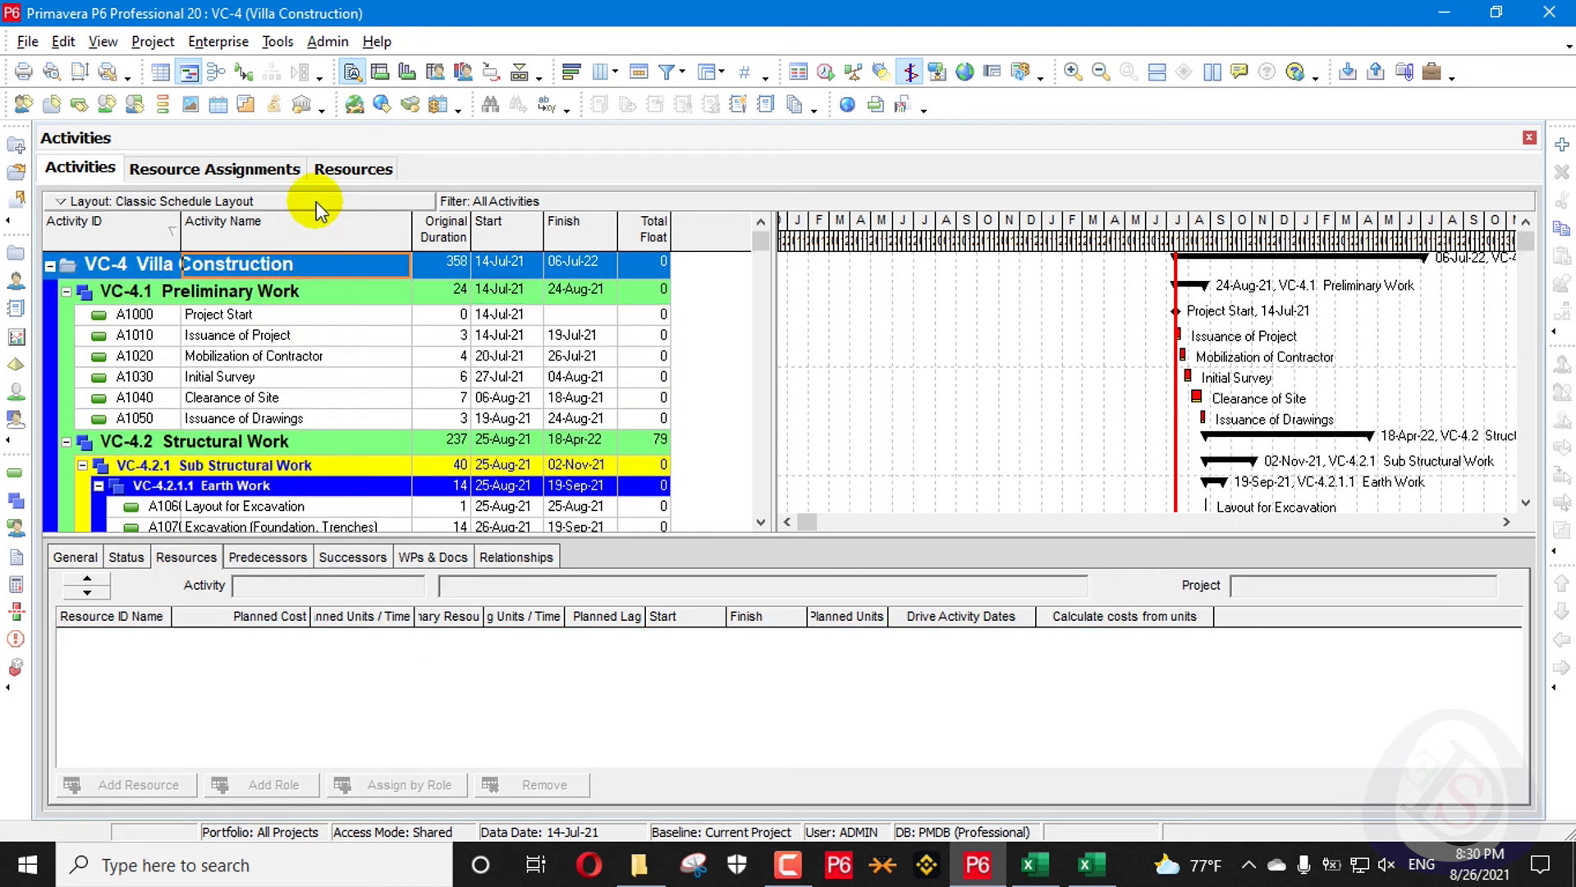
Bring the timescale to months and weeks and examine the resource usage profiles of the project's resources from Civil Work team to CONCRETE
left_click(267, 169)
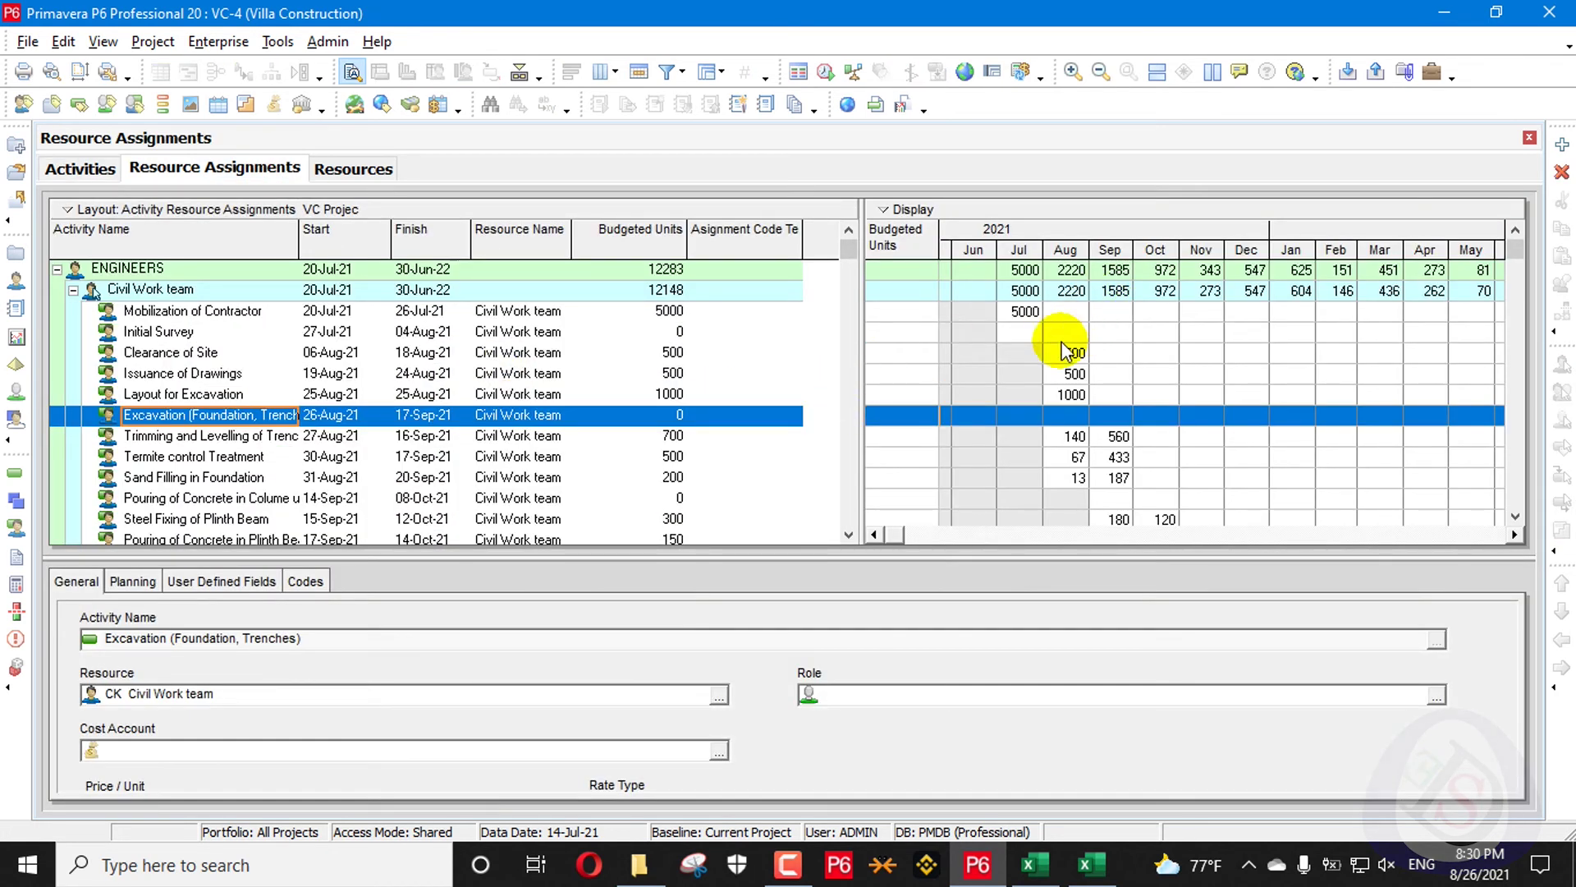
left_click_drag(1344, 234, 1073, 230)
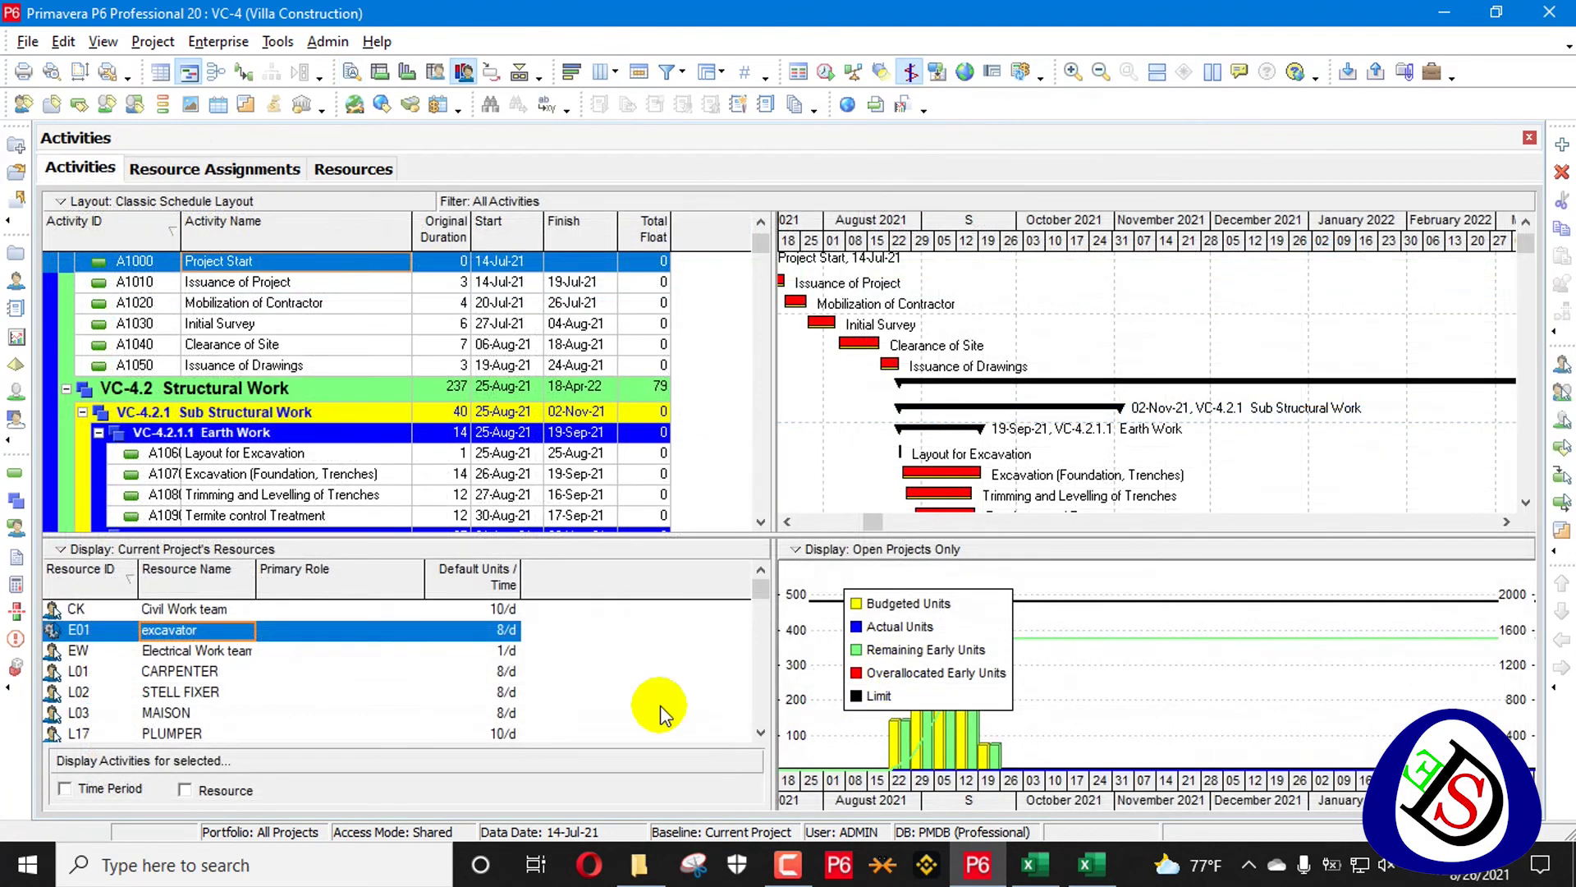
key("Up")
key("Down")
key("Up")
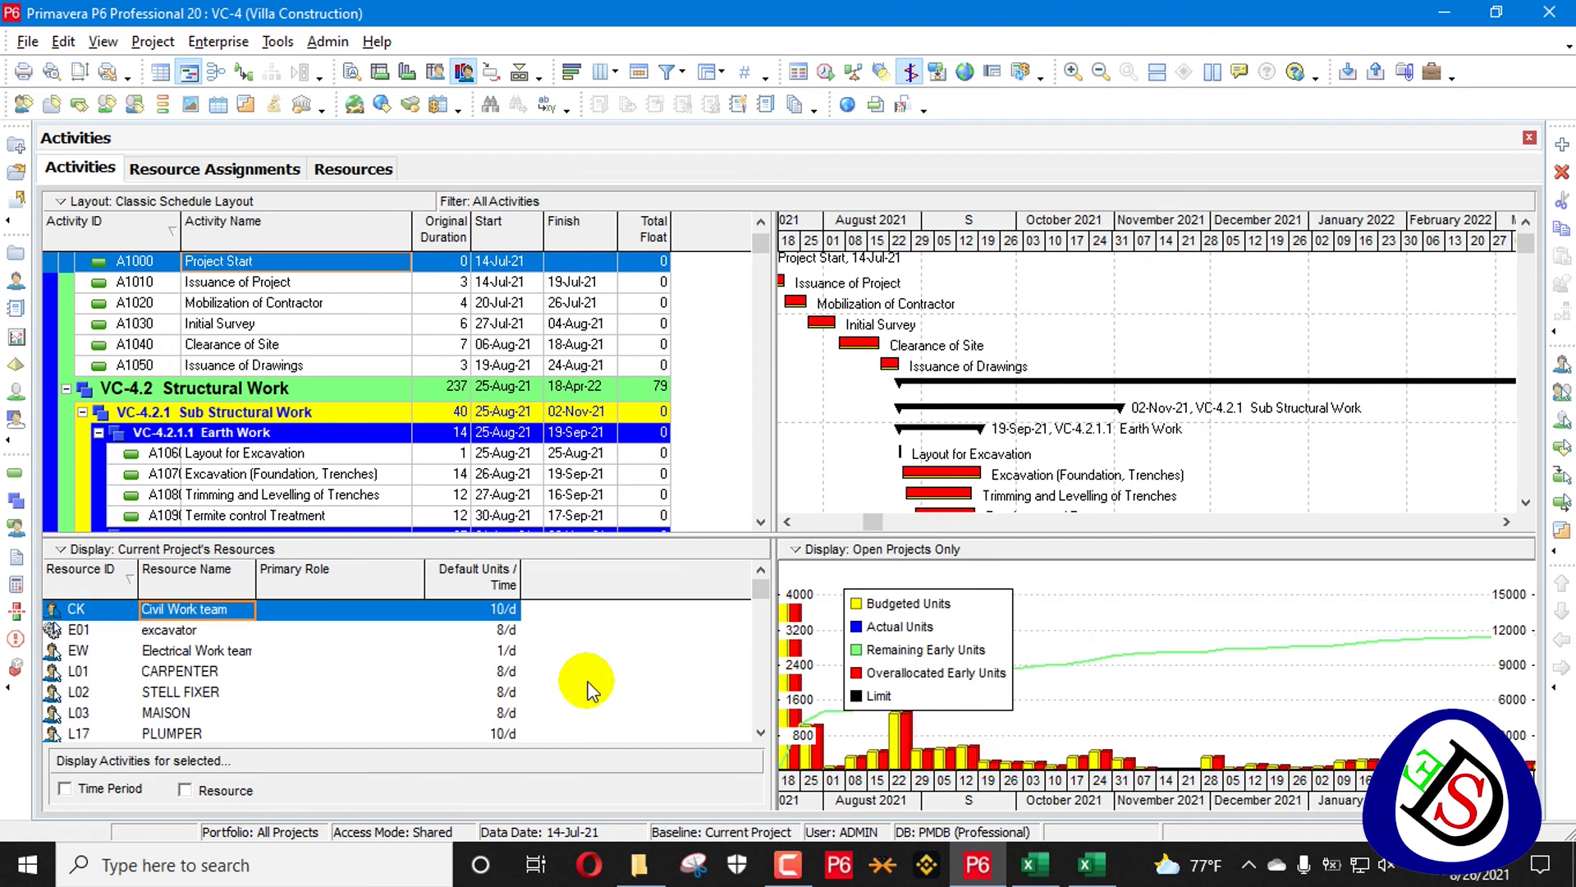
key("Down")
key("Up")
key("Down")
key("Down")
key("Down")
key("Down")
key("Down")
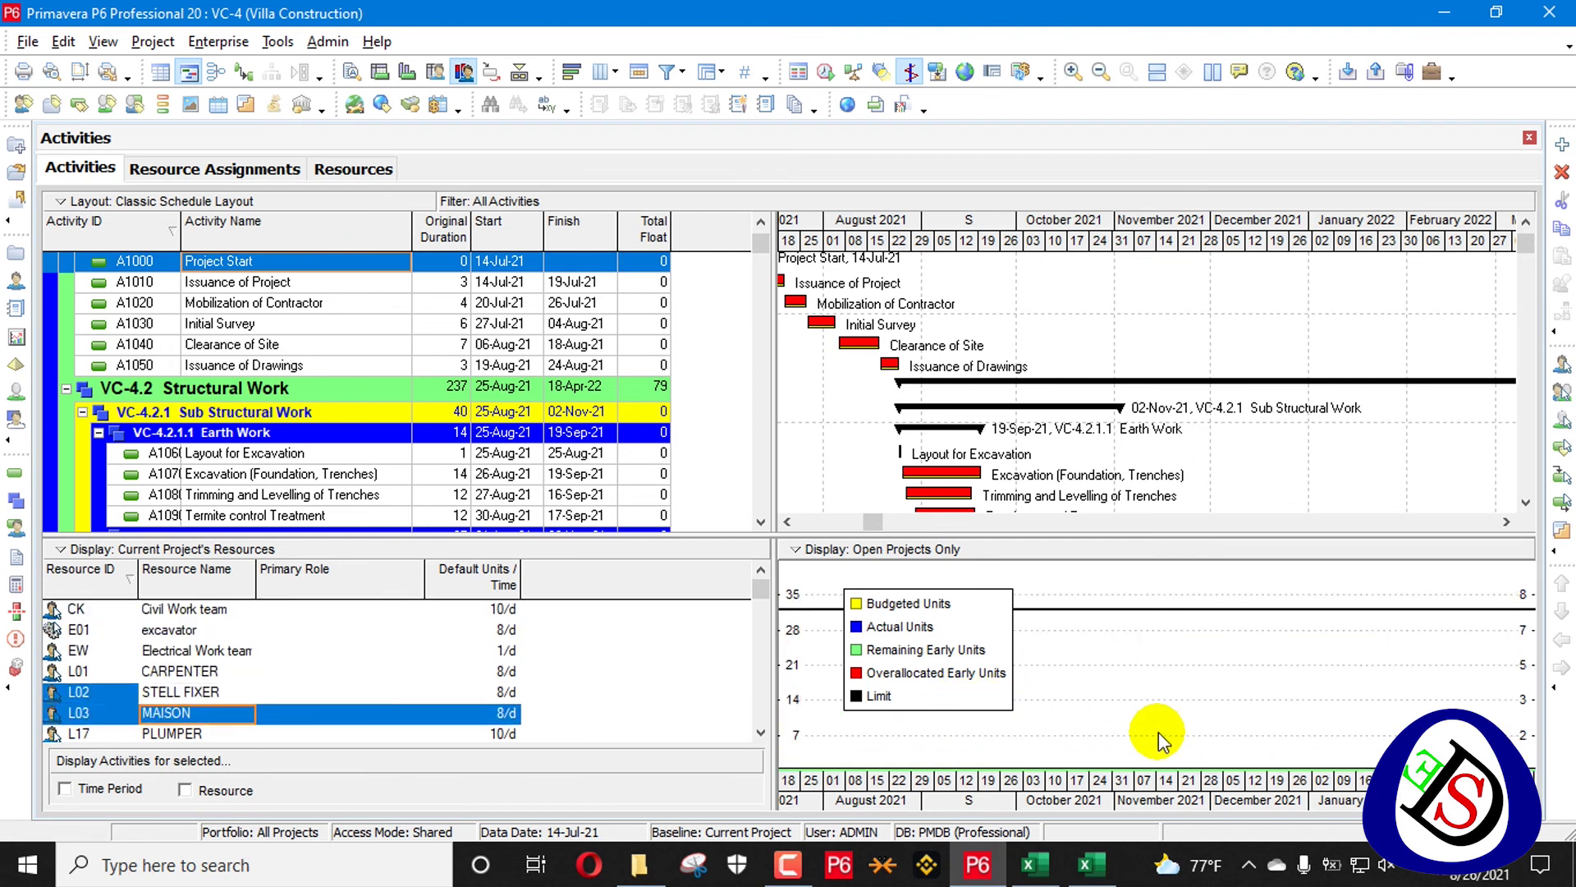
key("Up")
key("Up")
key("Up")
key("Up")
key("Up")
key("Up")
key("Down")
key("Down")
key("Down")
key("Down")
key("Down")
key("Down")
key("Down")
key("Down")
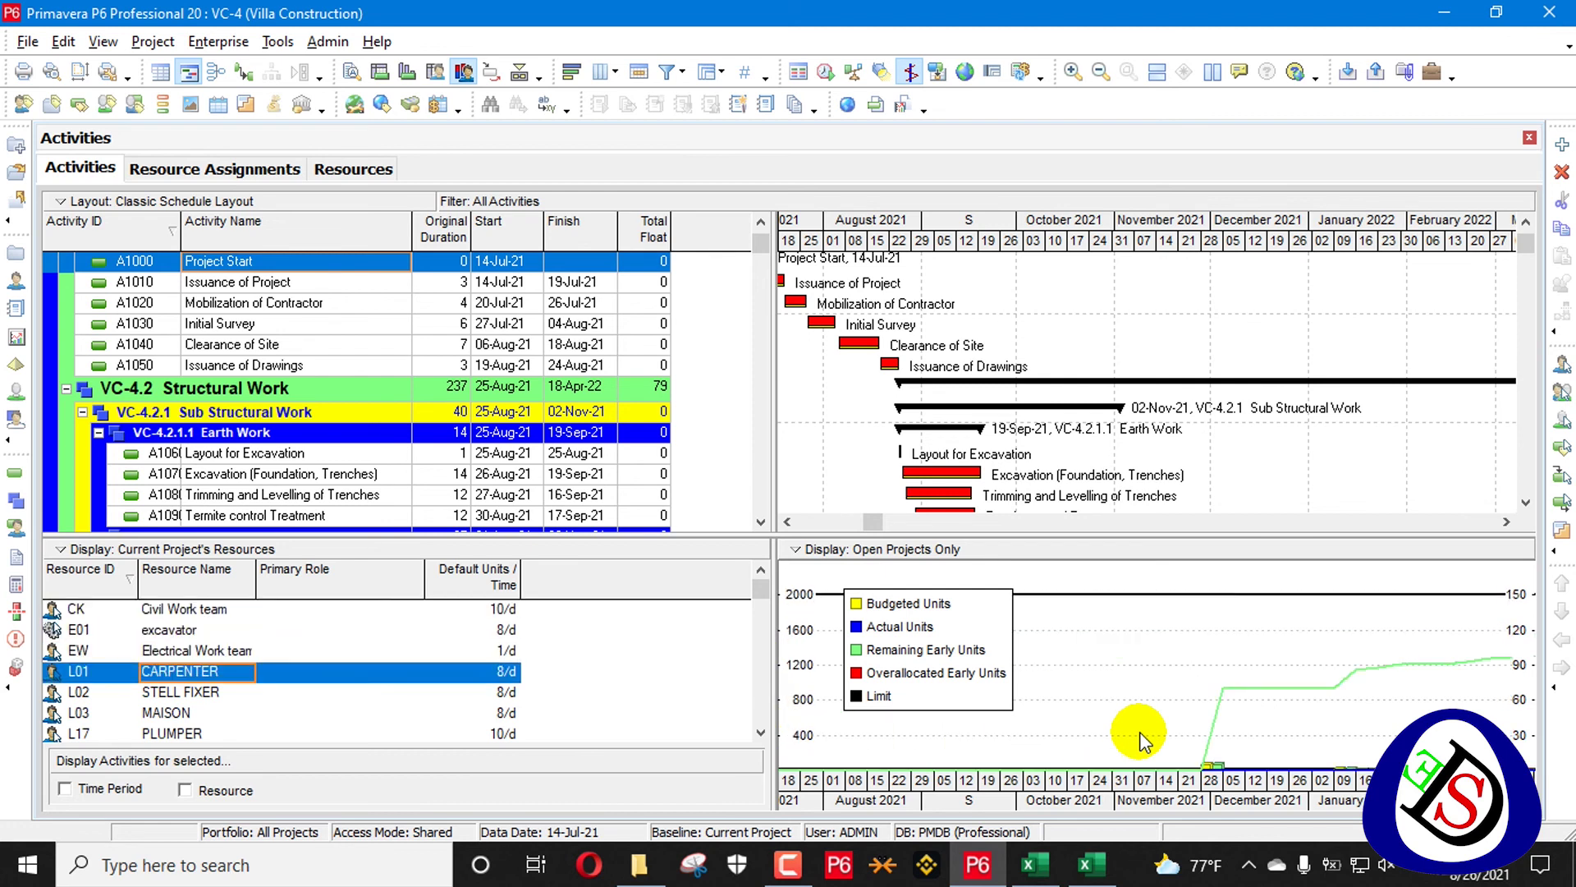
key("Up")
key("Up")
key("Up")
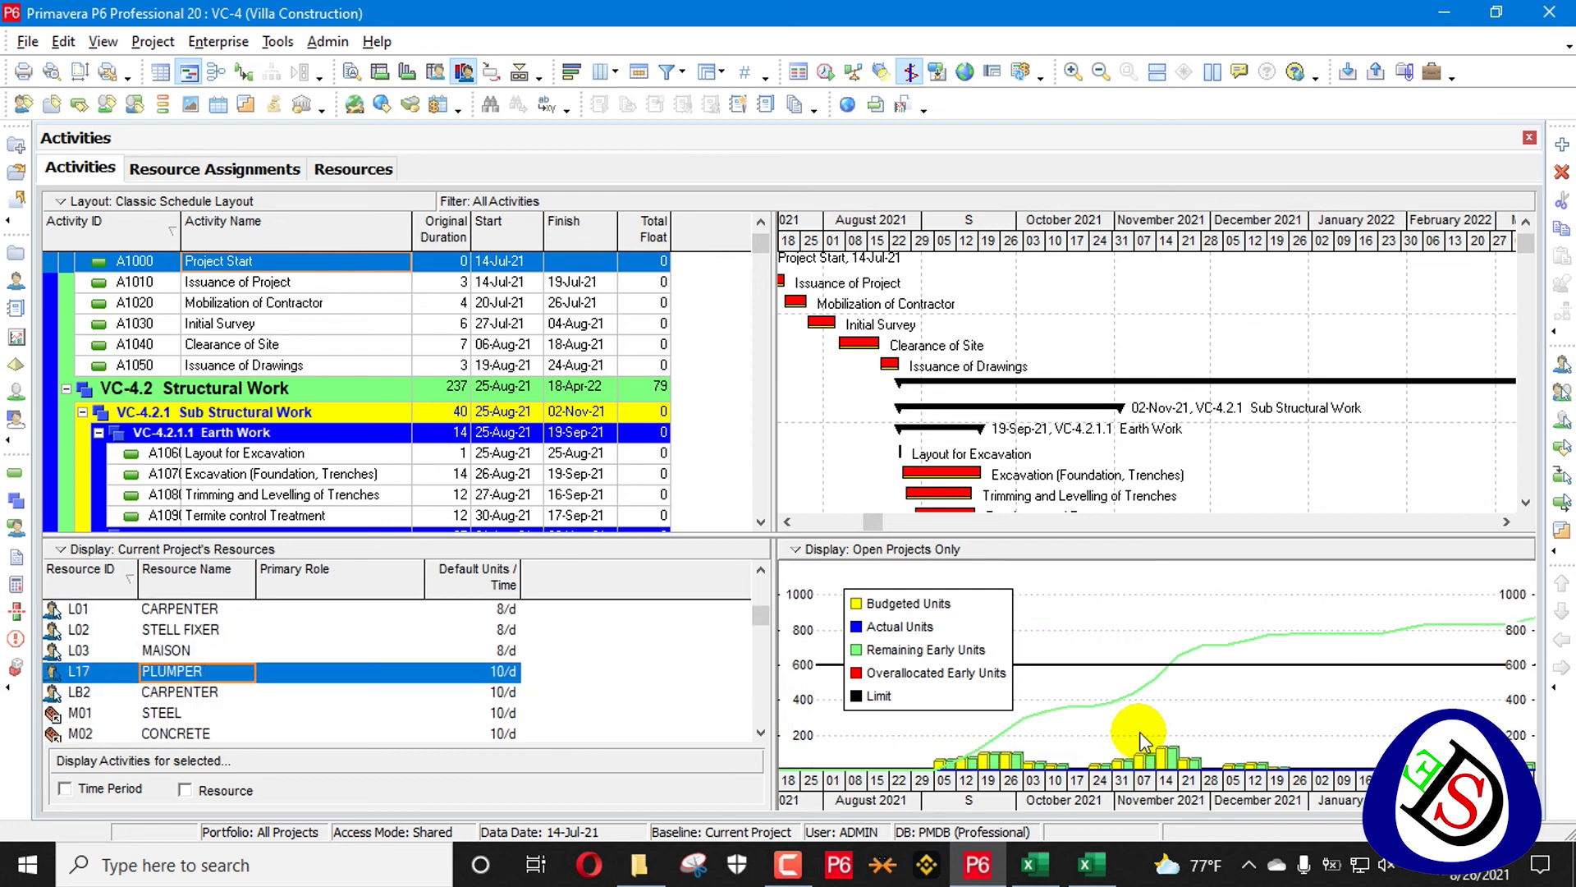
key("Down")
key("Down")
key("Up")
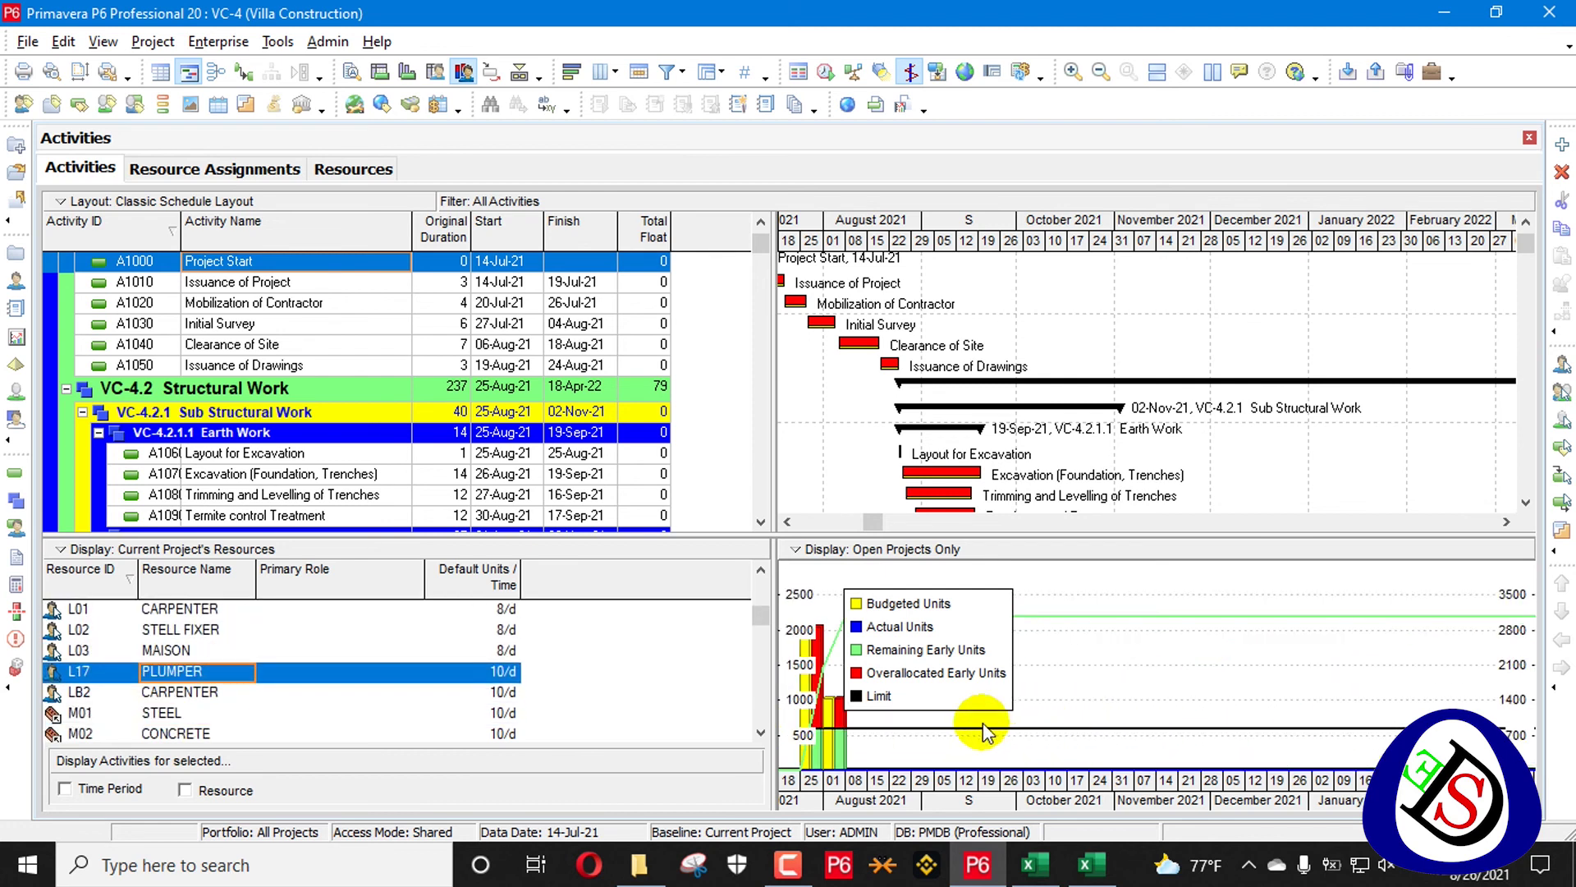
key("Down")
key("Down")
key("Down")
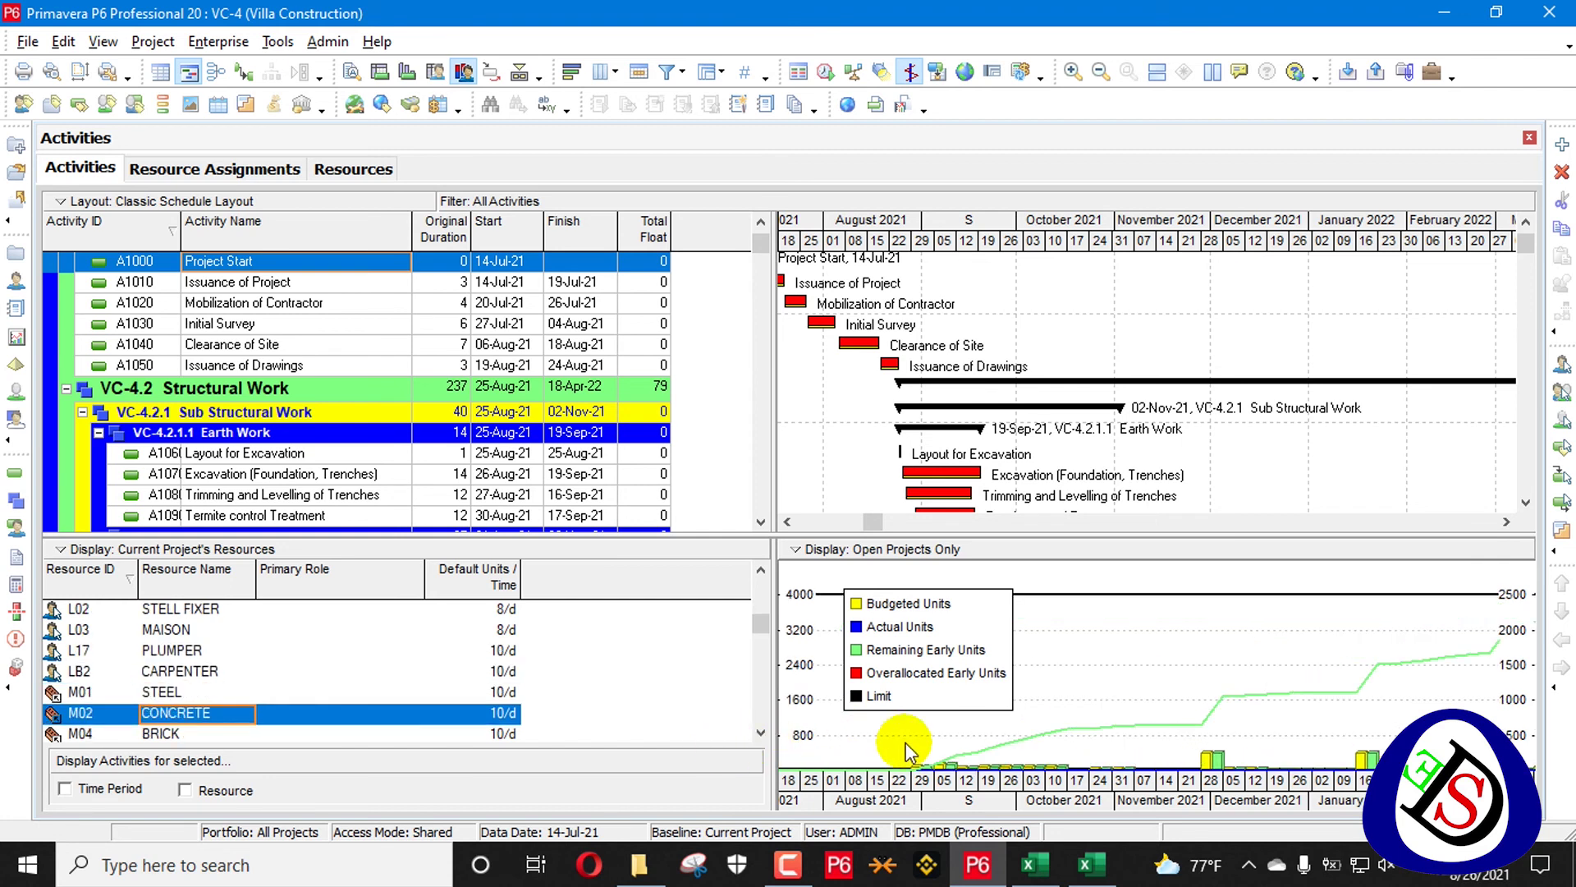
scroll(1240, 721, "down", 1)
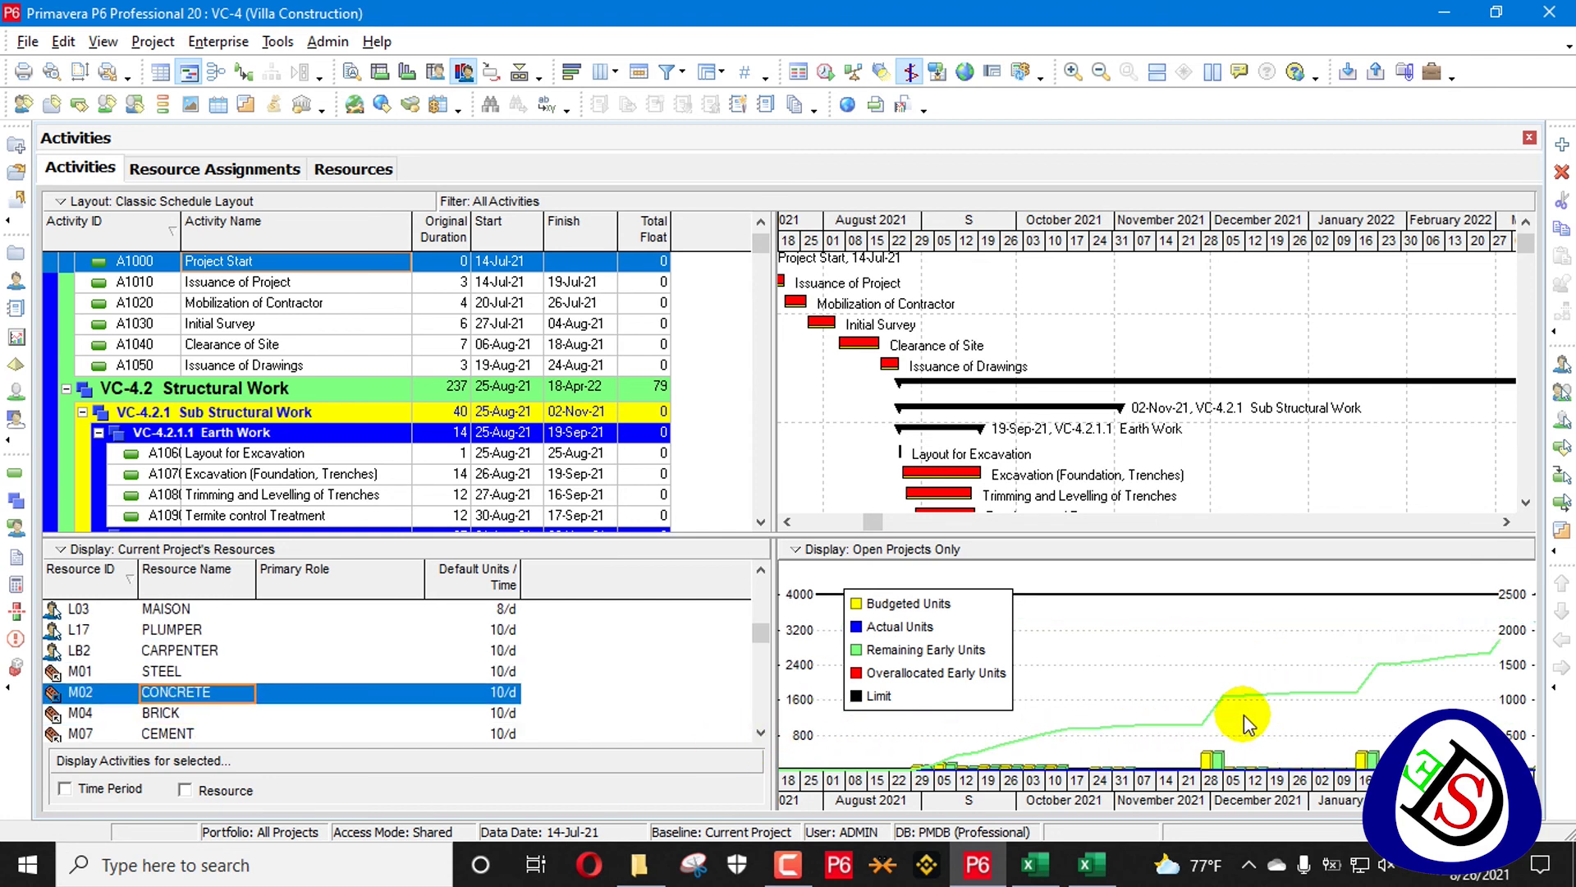
key("Up")
key("Up")
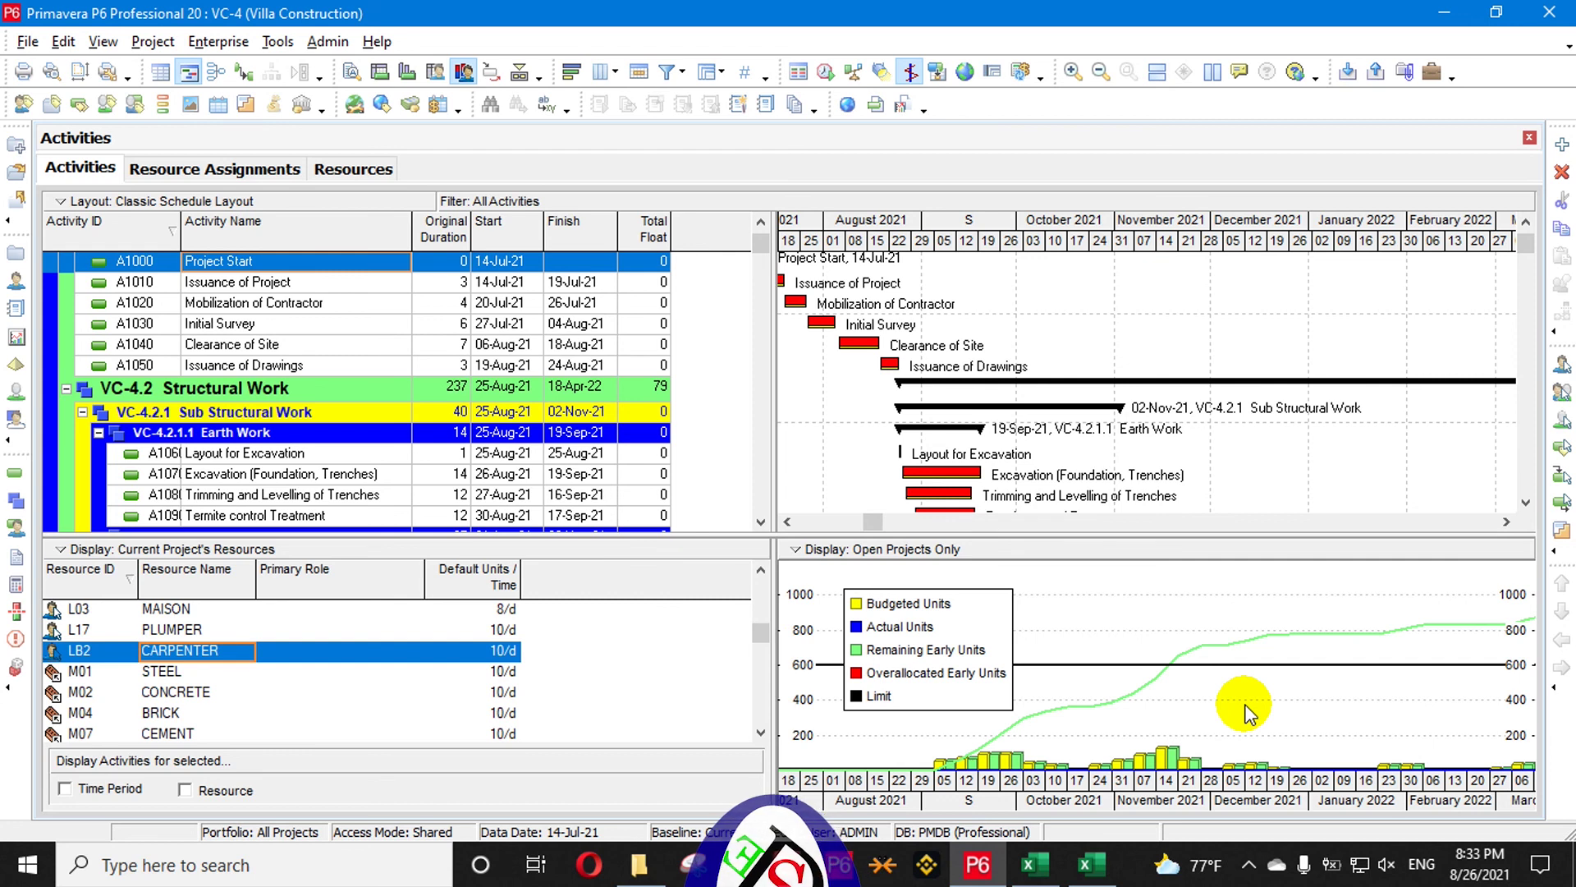